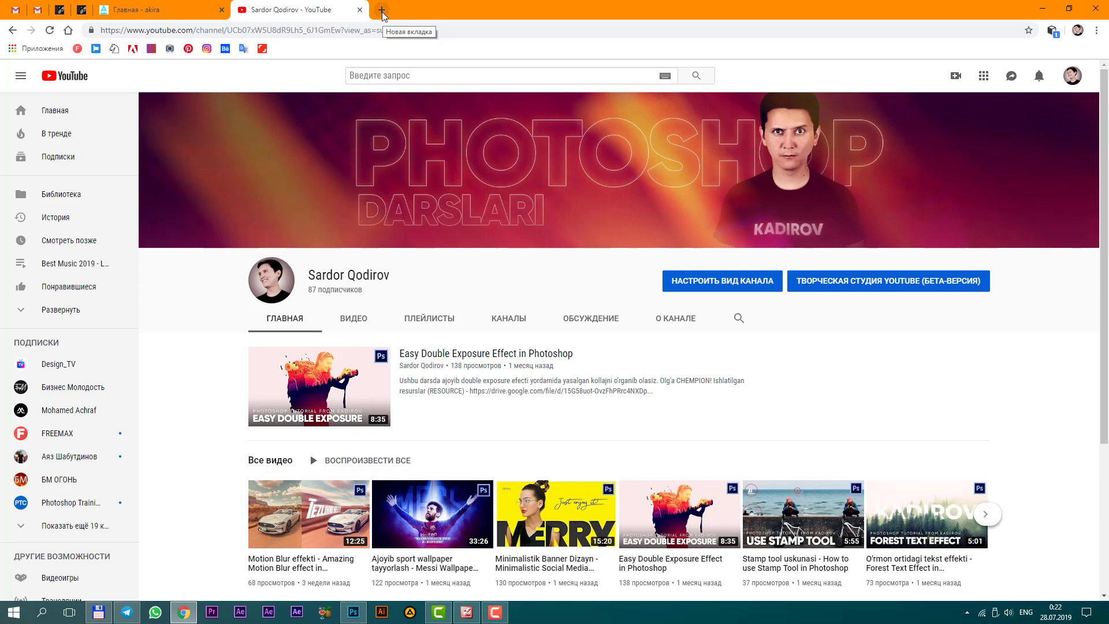
# Translate the Russian word 'Полиэтилен' into English 'Polyethylene' in Google Translate and copy it.
pyautogui.click(382, 10)
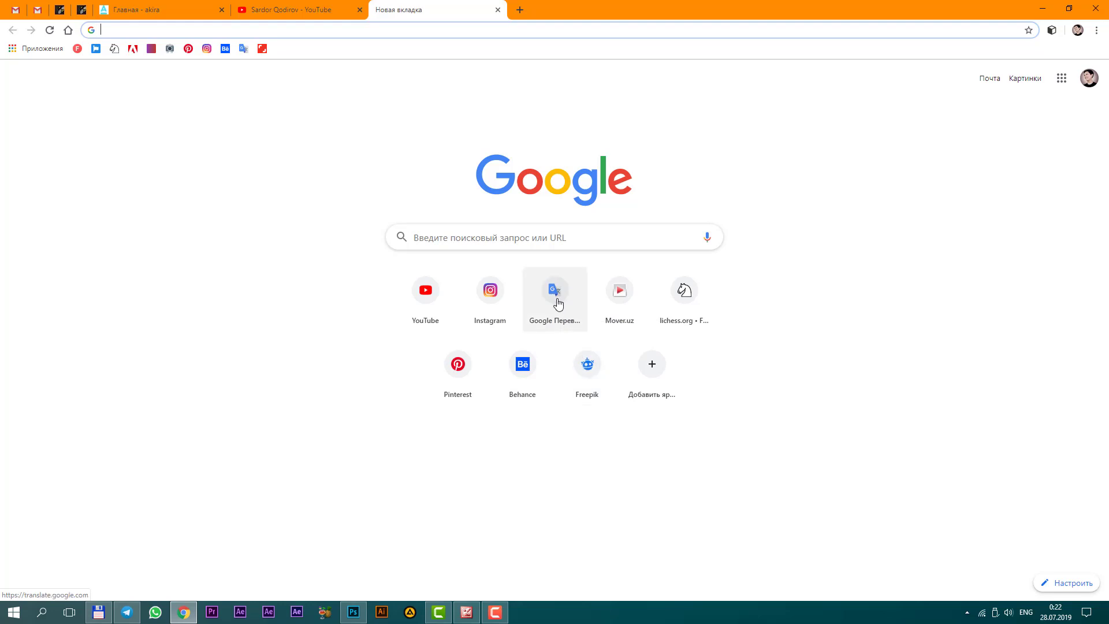
pyautogui.click(558, 302)
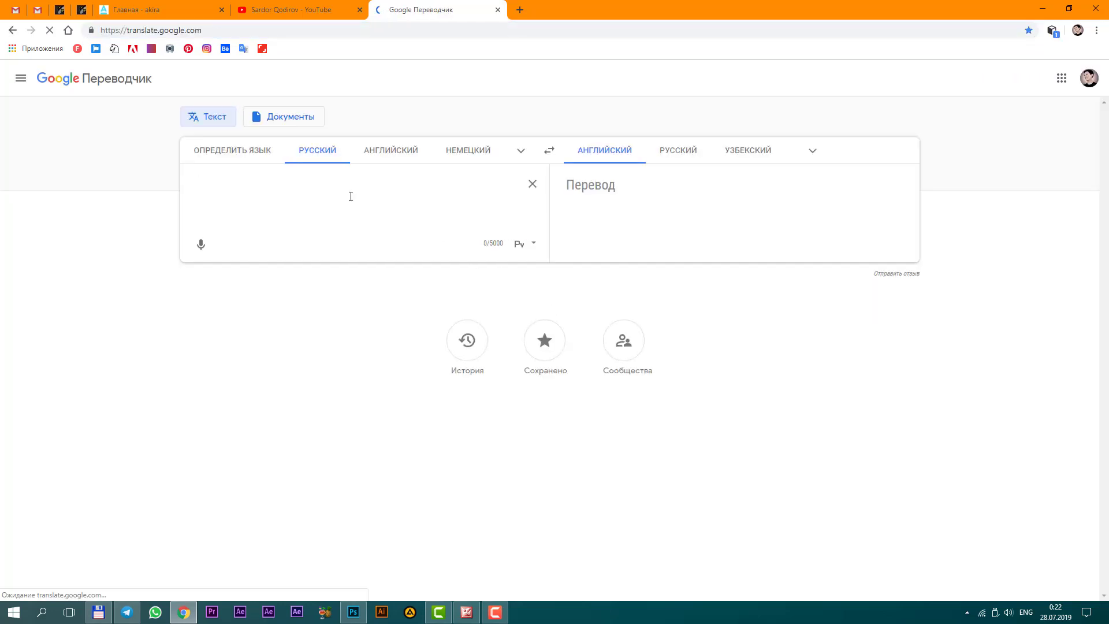
pyautogui.write('G')
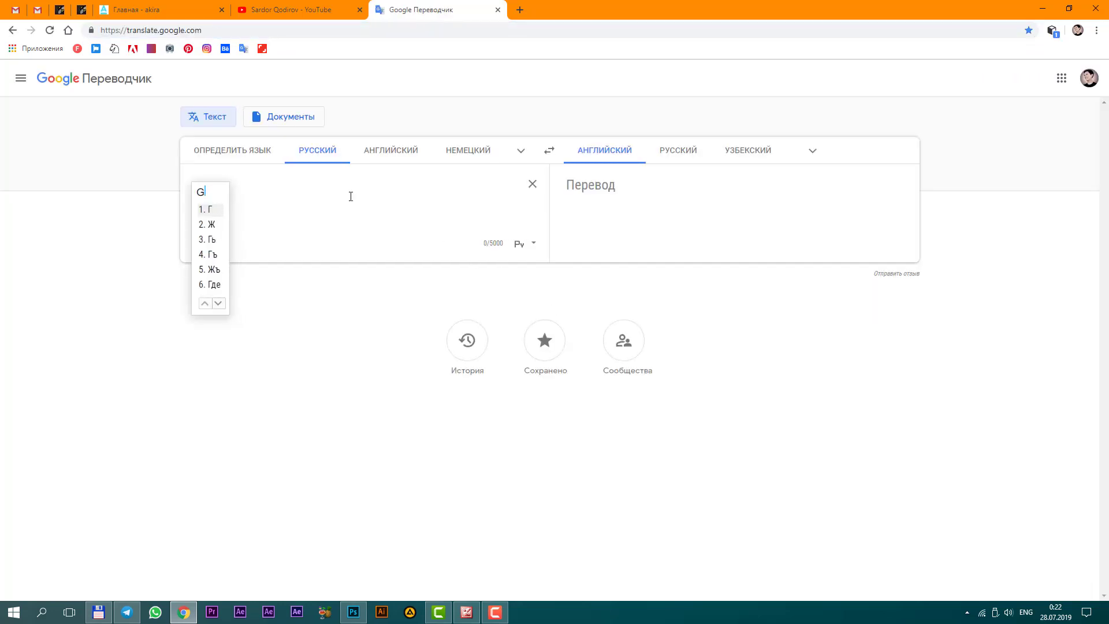
pyautogui.press('BackSpace')
pyautogui.write('Поли')
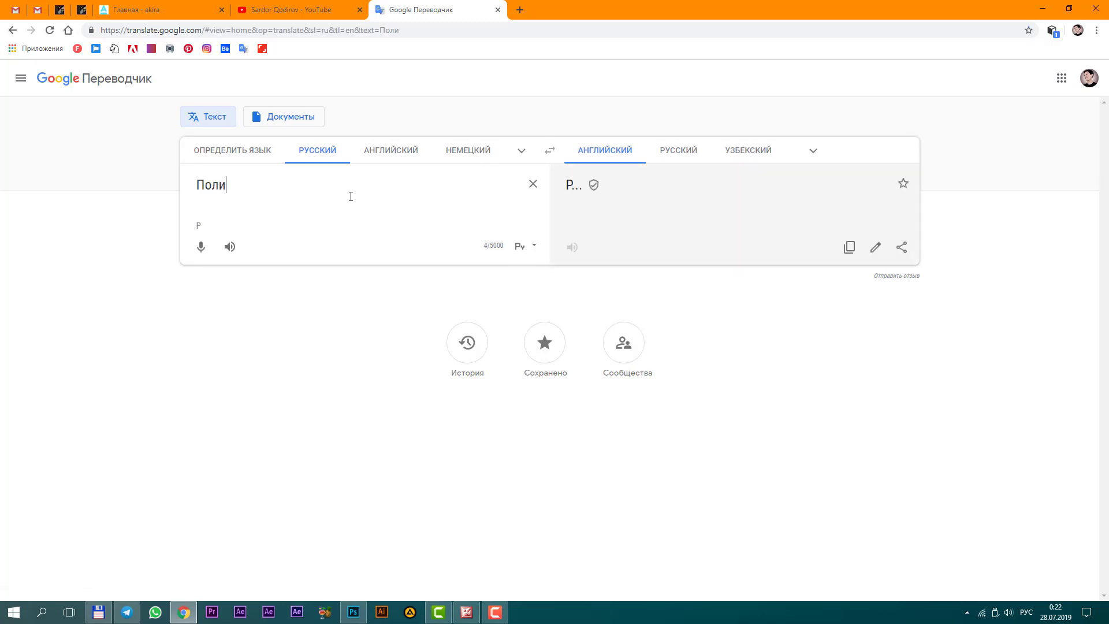
pyautogui.write('этилен')
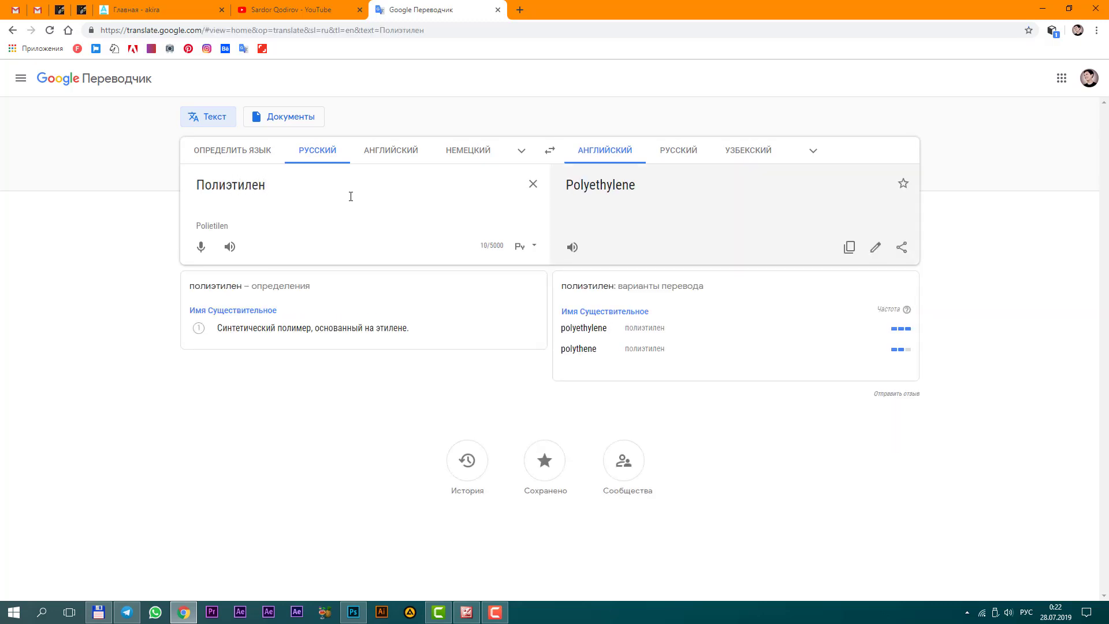
pyautogui.click(849, 248)
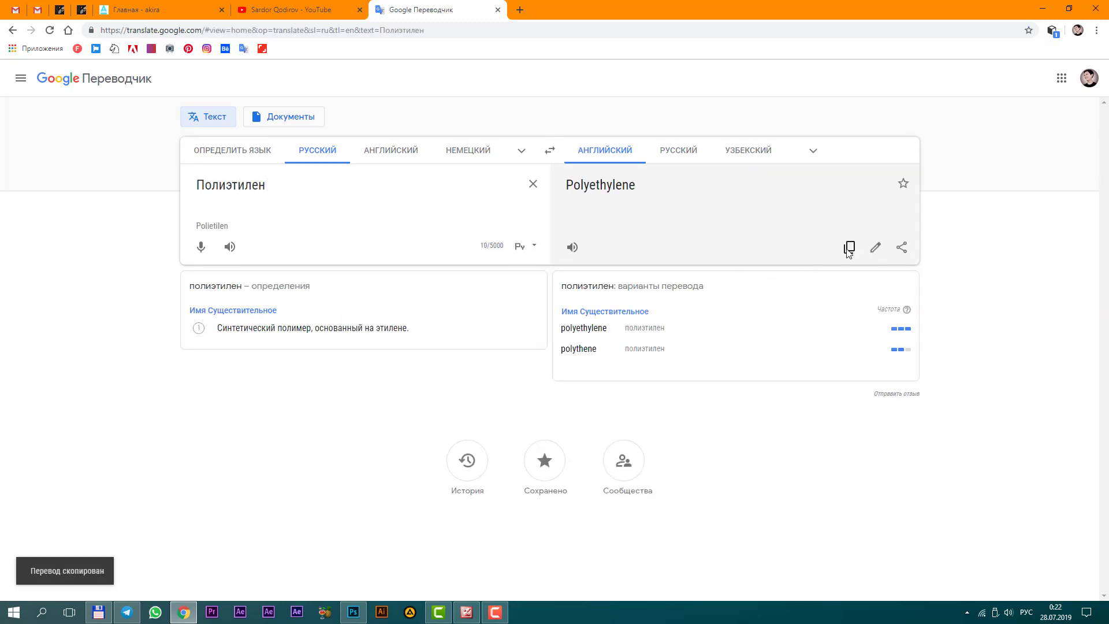
pyautogui.click(520, 10)
# Search Google Images for 'Polyethylene mock up free' and open the first poly bag result's Pinterest pin.
pyautogui.hotkey('ctrl', 'v')
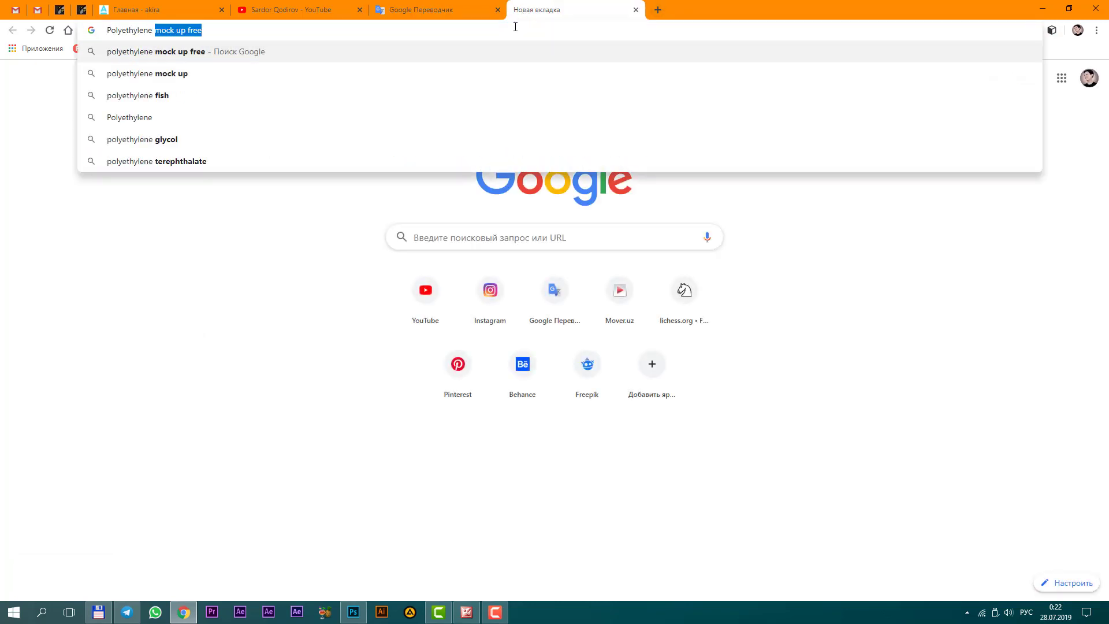
pyautogui.press('Left')
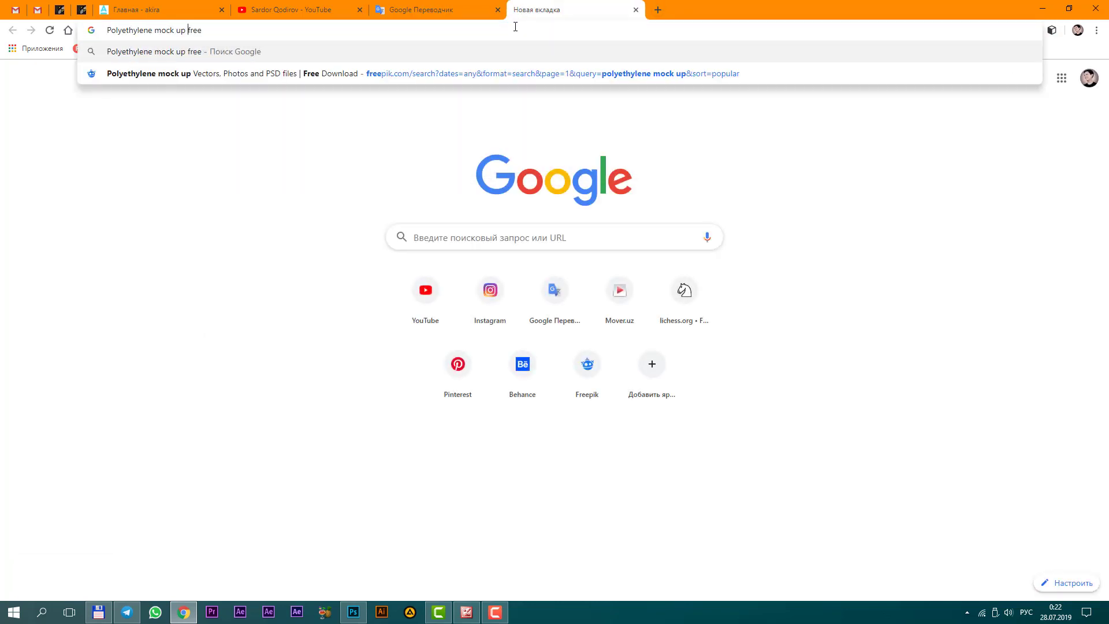
pyautogui.hotkey('shift', 'End')
pyautogui.press('End')
pyautogui.press('Return')
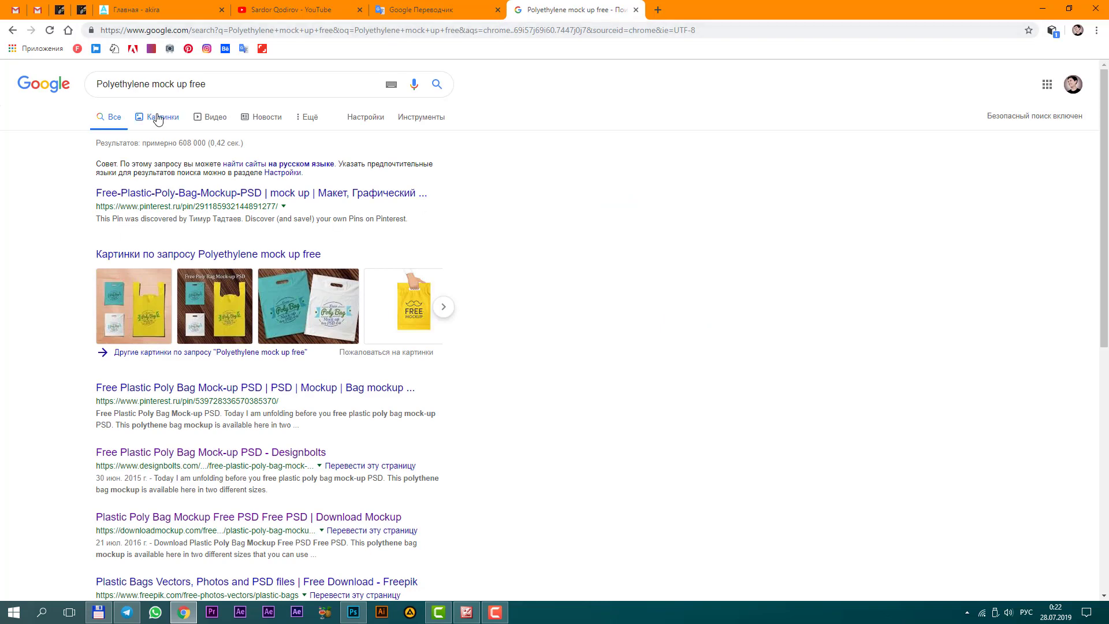
pyautogui.click(158, 117)
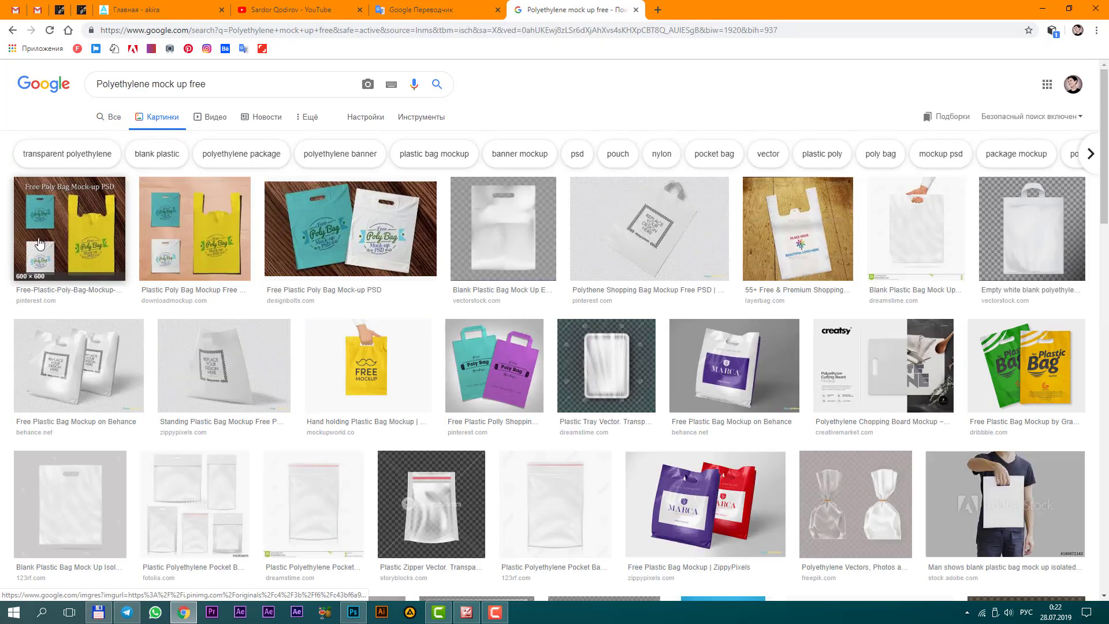
pyautogui.click(68, 230)
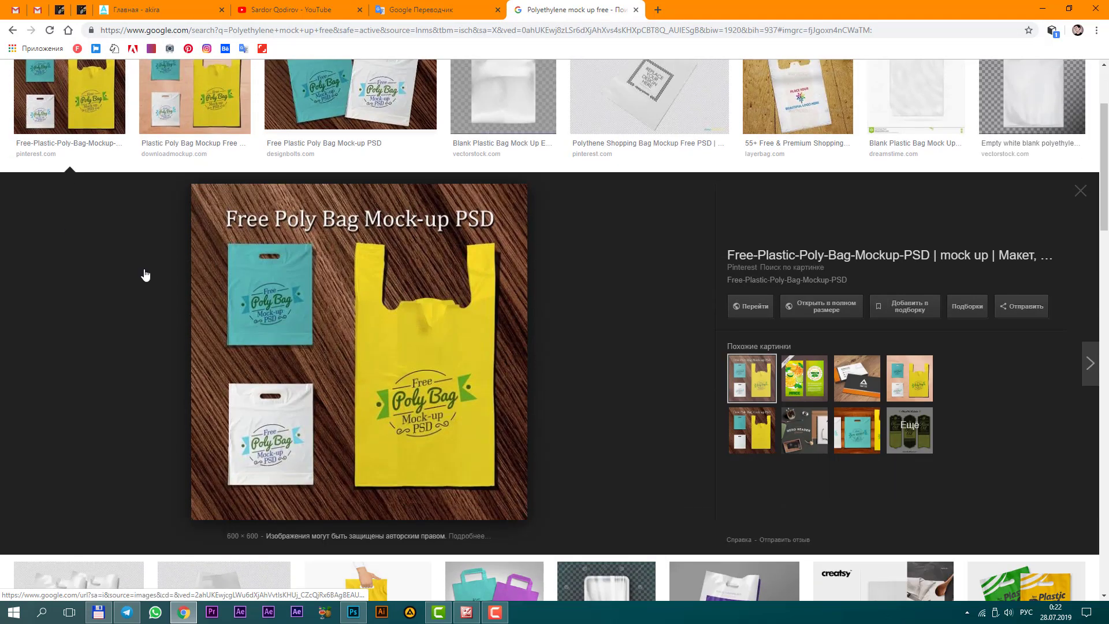
pyautogui.click(758, 309)
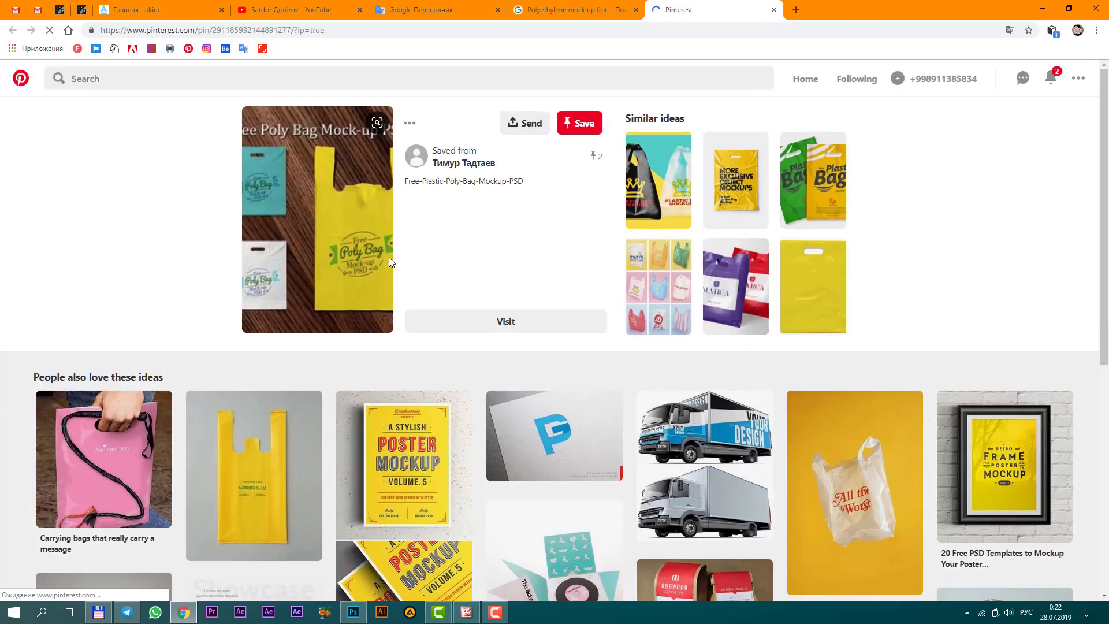
# Follow the pin to Freecreatives' shopping bag mockups and scroll to the Free Poly Plastic Bag Mockup PSD.
pyautogui.click(332, 258)
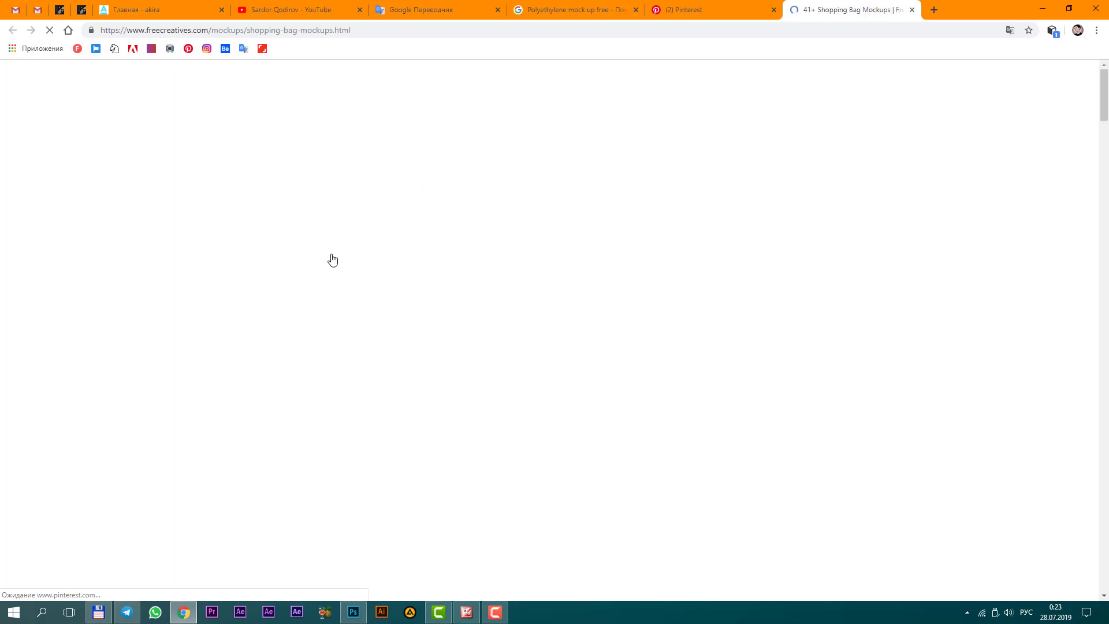
pyautogui.scroll(-10, 334, 405)
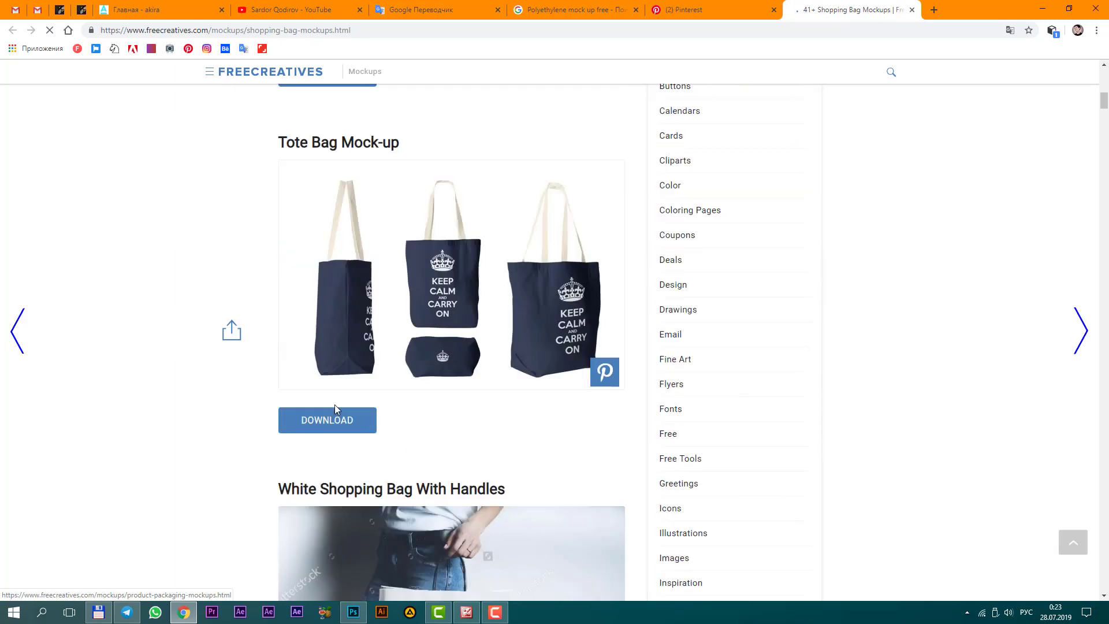
pyautogui.scroll(-8, 334, 404)
pyautogui.scroll(-10, 338, 402)
pyautogui.scroll(-10, 339, 402)
pyautogui.scroll(-10, 341, 401)
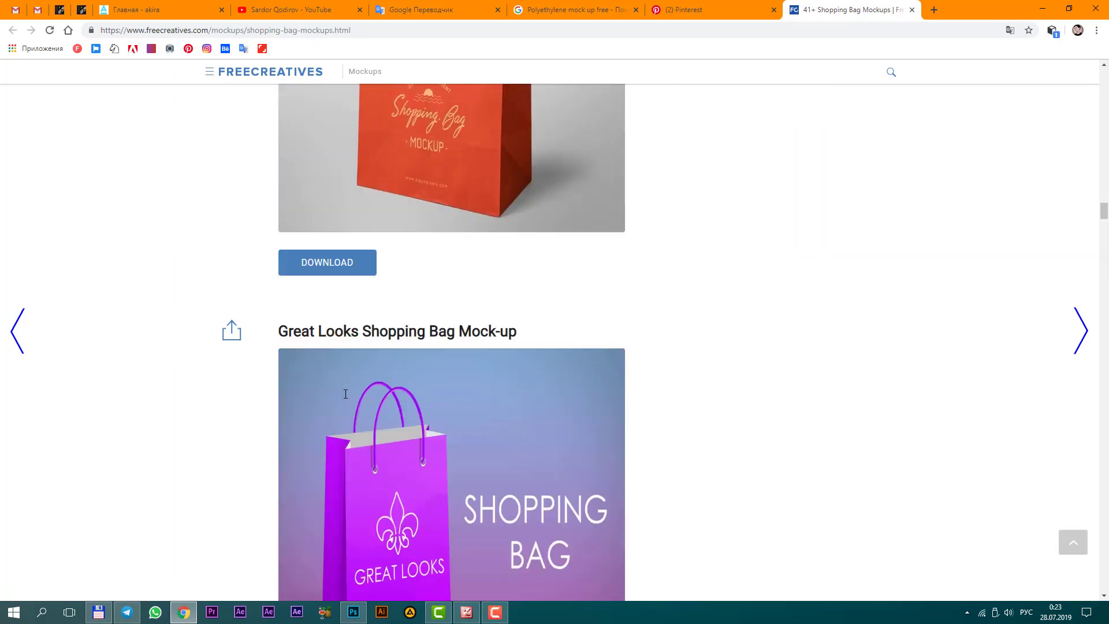
pyautogui.scroll(-10, 346, 398)
pyautogui.scroll(-10, 347, 397)
pyautogui.scroll(-10, 348, 388)
pyautogui.scroll(-10, 348, 388)
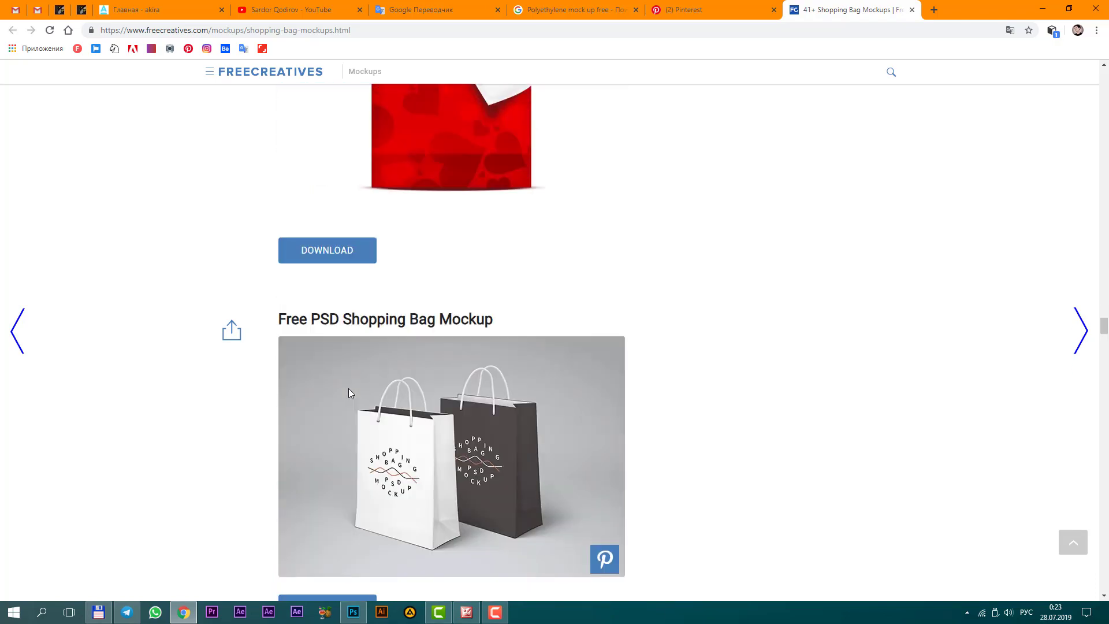
pyautogui.scroll(-10, 348, 388)
pyautogui.scroll(-10, 348, 386)
pyautogui.scroll(-10, 348, 386)
pyautogui.scroll(-10, 349, 386)
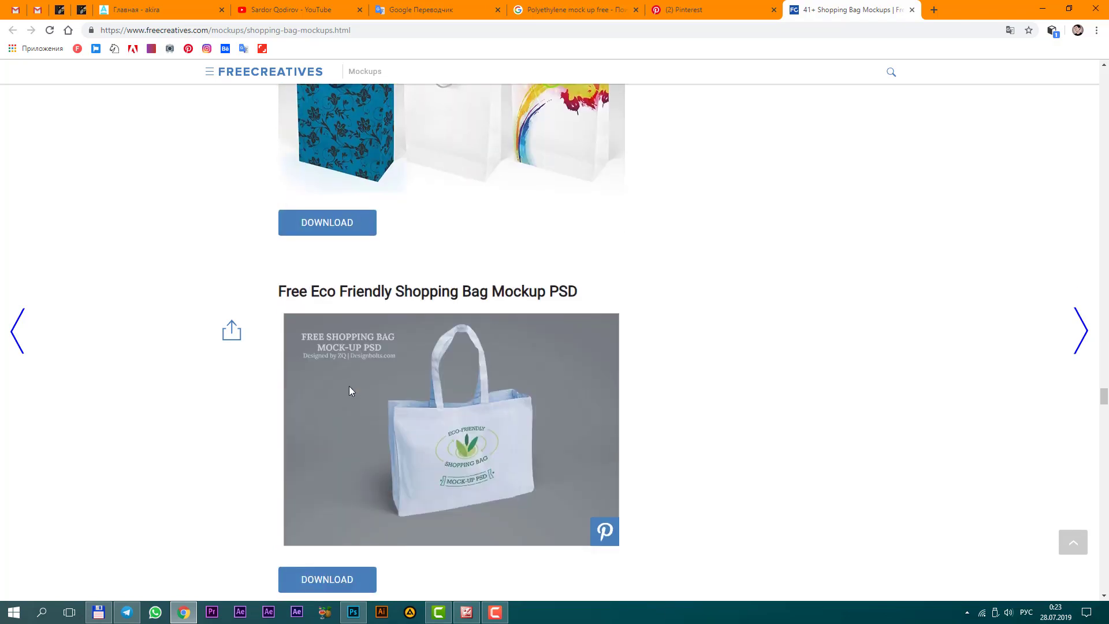
pyautogui.scroll(-10, 349, 386)
pyautogui.scroll(-10, 349, 386)
pyautogui.scroll(-10, 349, 386)
pyautogui.scroll(-10, 349, 385)
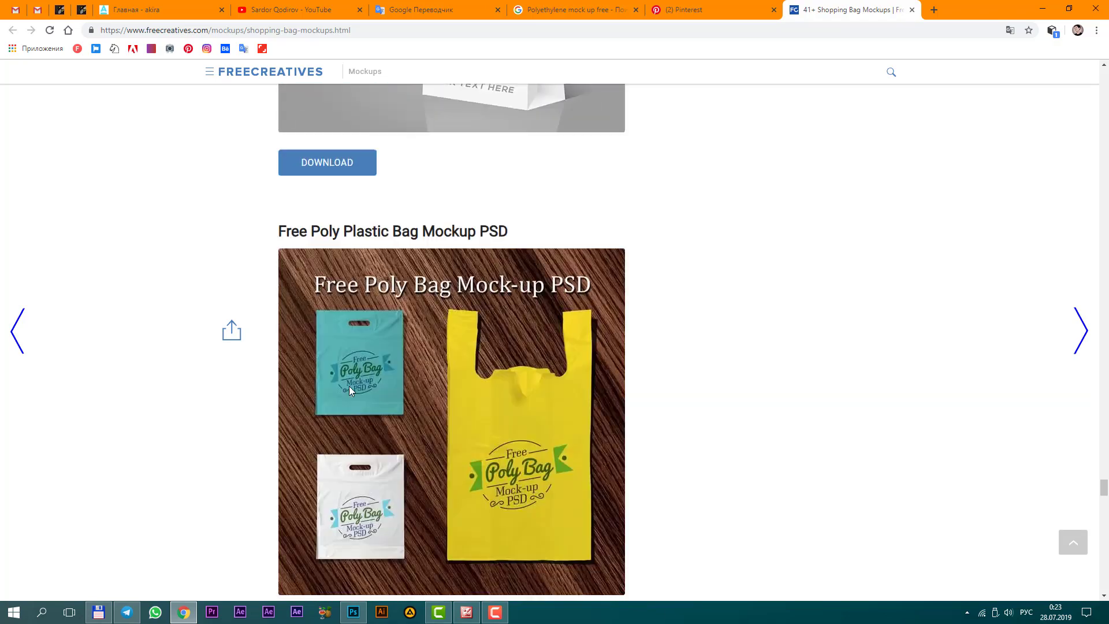
pyautogui.scroll(-5, 349, 386)
pyautogui.scroll(4, 351, 391)
pyautogui.scroll(-2, 355, 360)
# Download the DesignBolts plastic poly bag mock-up archive and open its PSD from the zip in Photoshop.
pyautogui.click(335, 462)
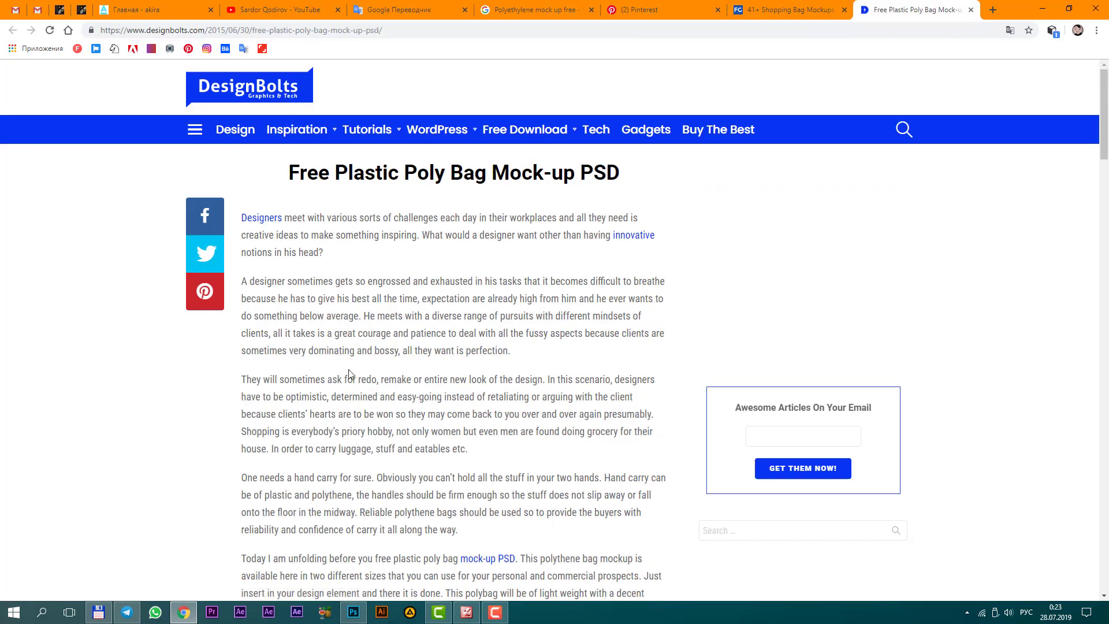
pyautogui.scroll(-5, 347, 381)
pyautogui.scroll(-6, 350, 391)
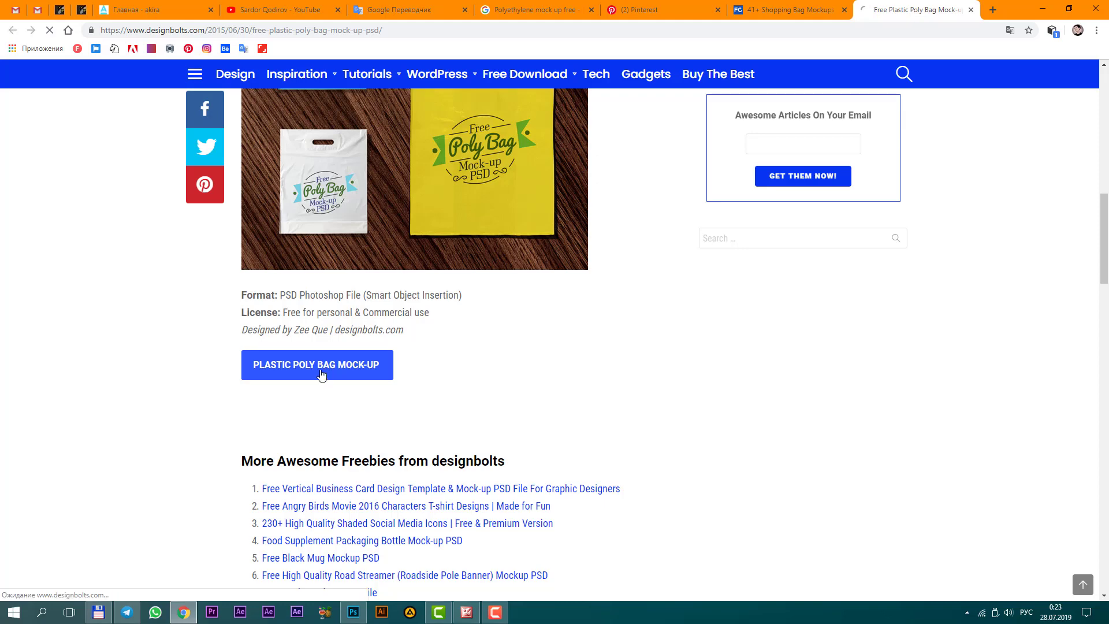
pyautogui.click(322, 373)
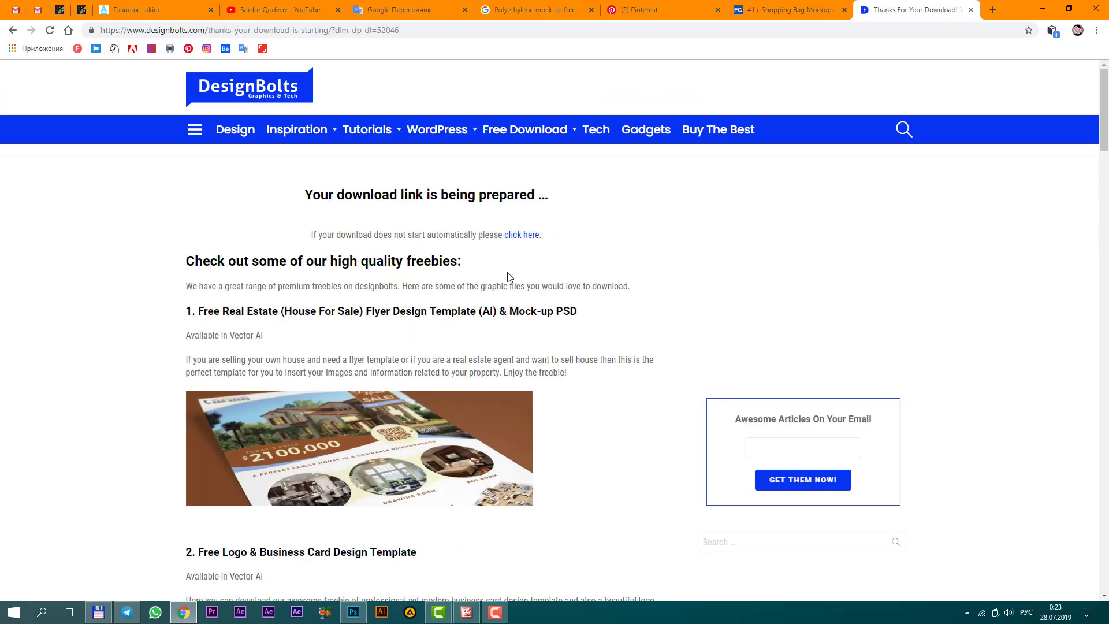
pyautogui.click(523, 235)
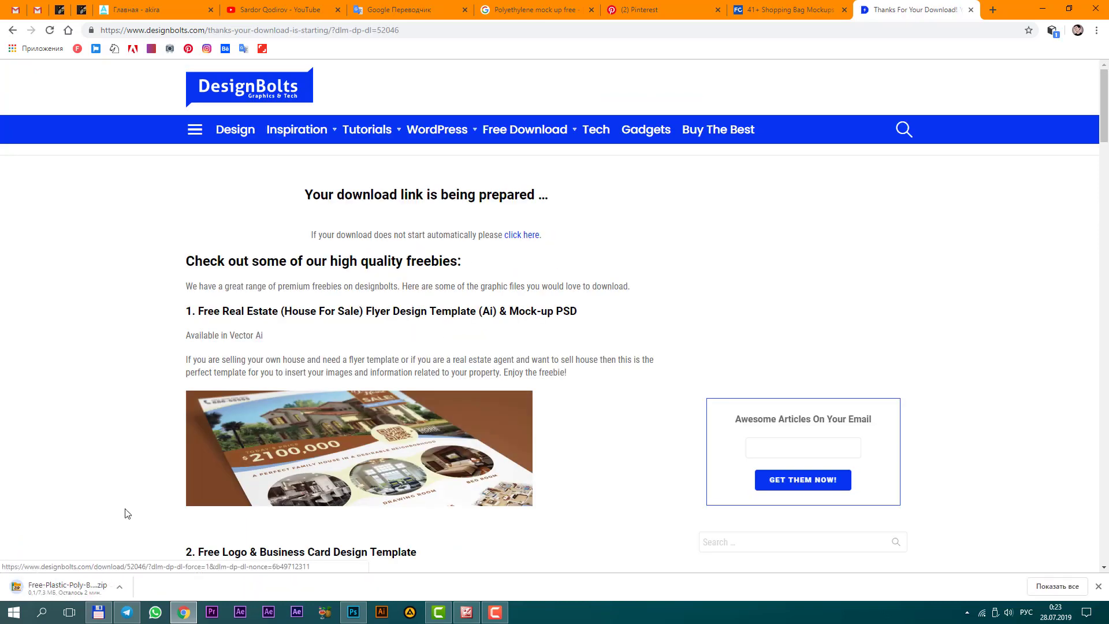
pyautogui.click(57, 593)
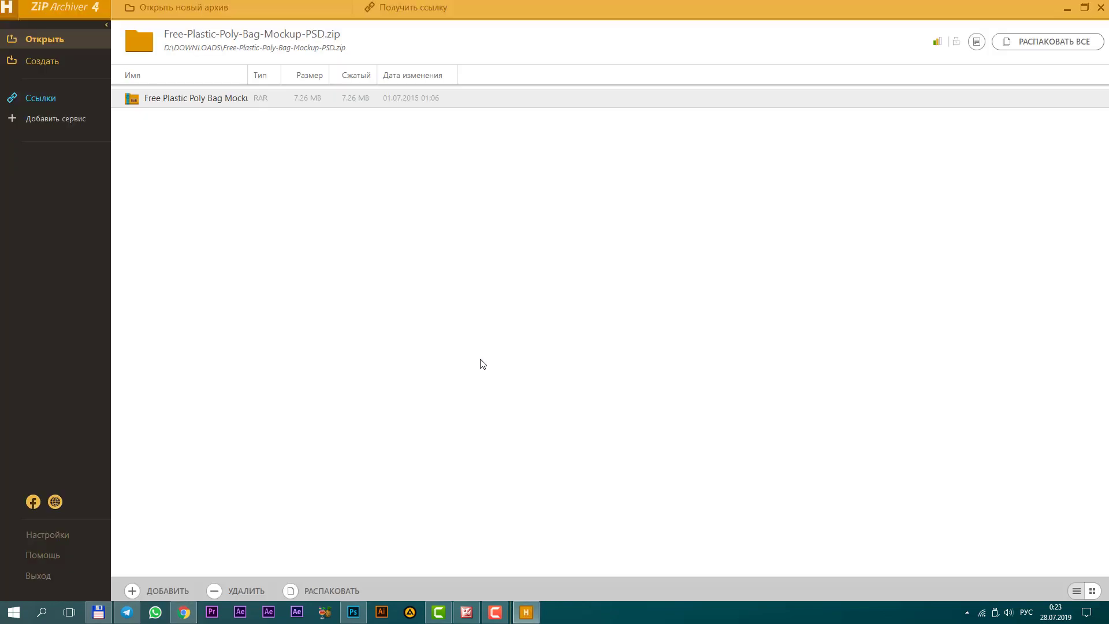
pyautogui.doubleClick(175, 100)
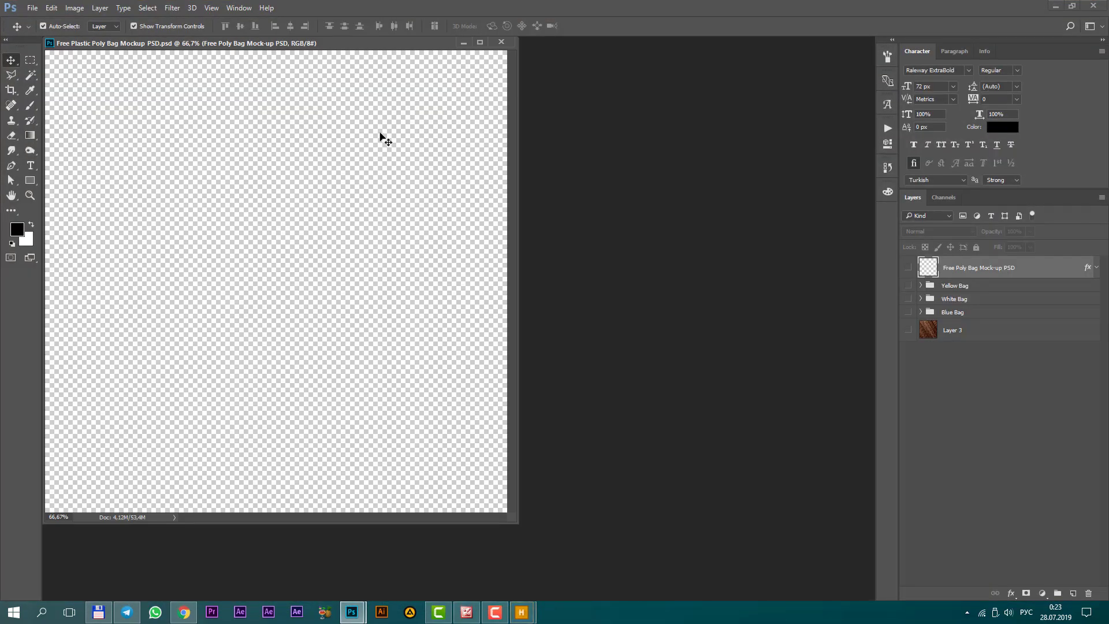
# Centre the mockup window and turn on the Yellow Bag group's visibility.
pyautogui.moveTo(342, 47); pyautogui.dragTo(492, 79)
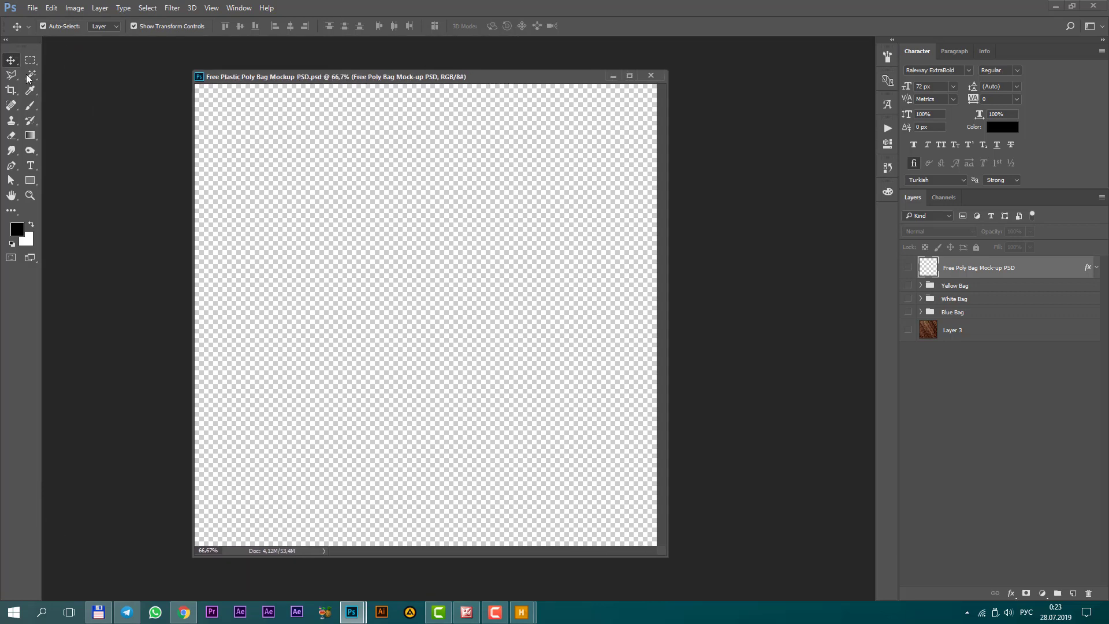
pyautogui.click(908, 286)
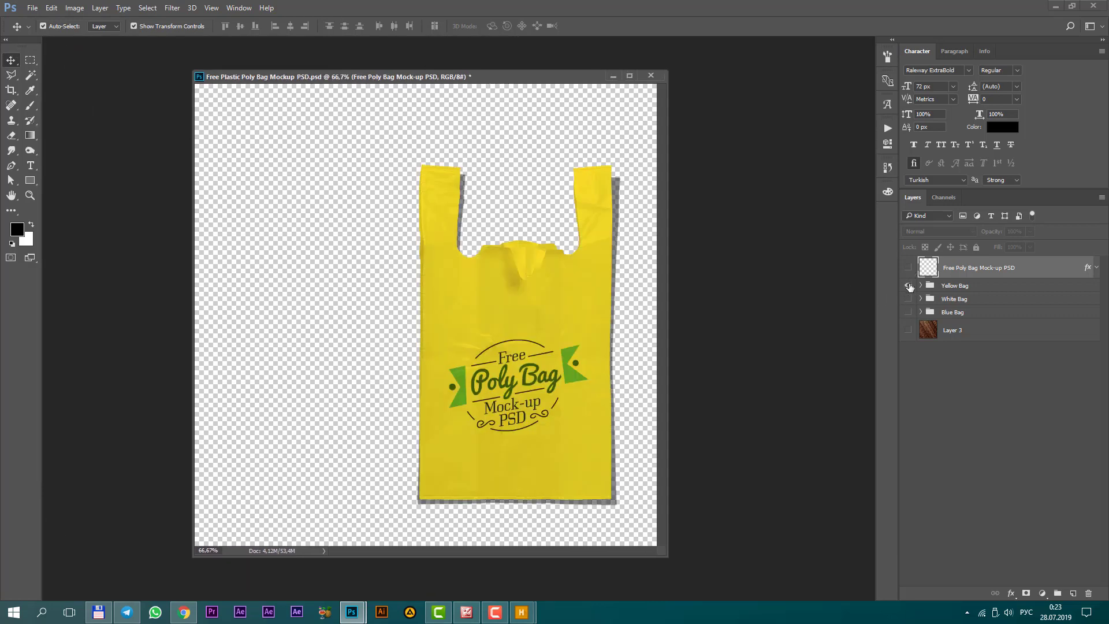
pyautogui.click(32, 8)
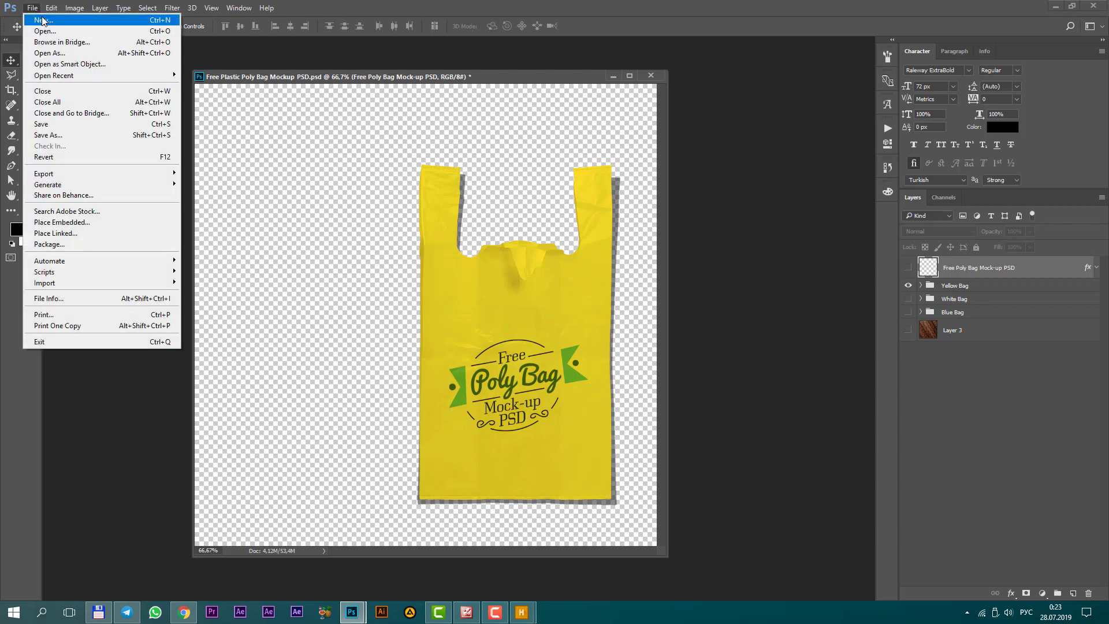
# Start a new document and enter a width of 600.
pyautogui.click(32, 8)
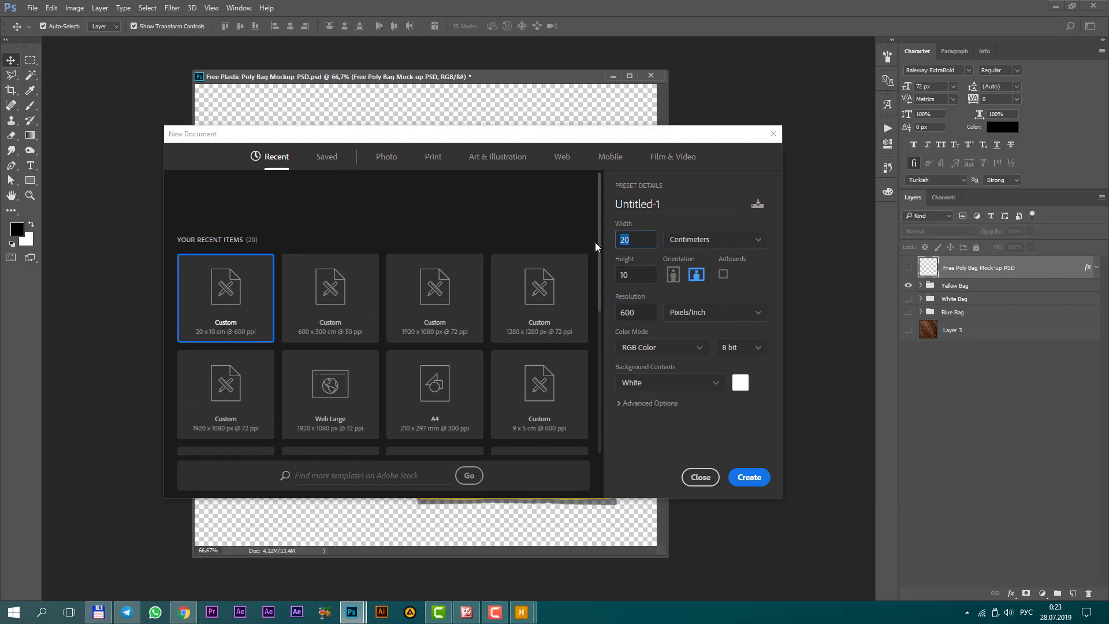
pyautogui.write('600')
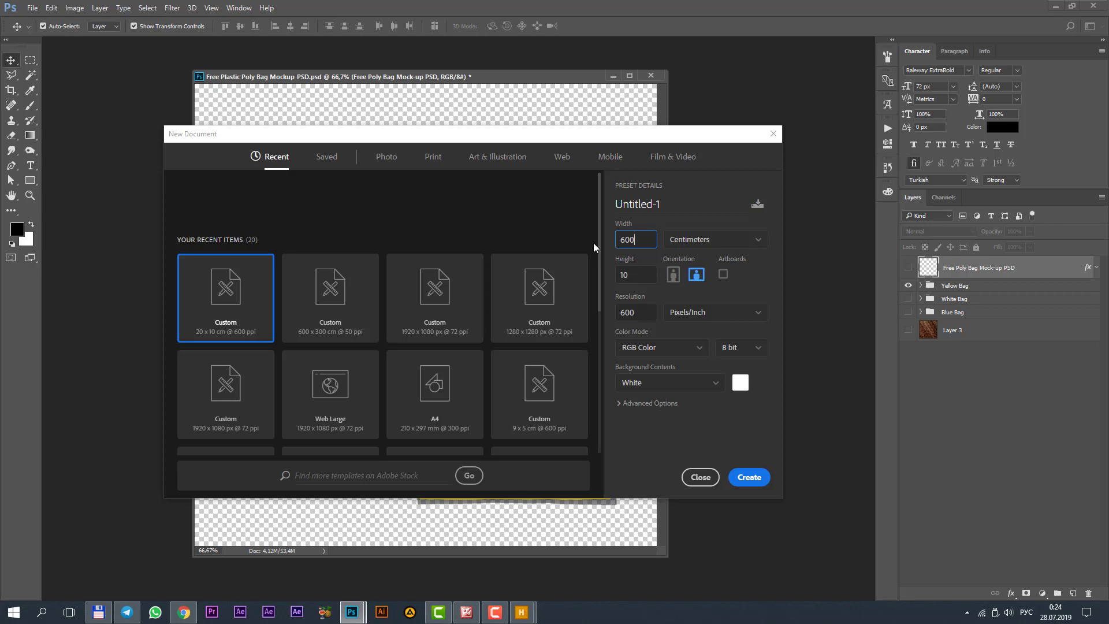
pyautogui.press('Tab')
# Enter a height of 300 for the new document and decline the ZIP Archiver update offer.
pyautogui.write('300')
pyautogui.press('Tab')
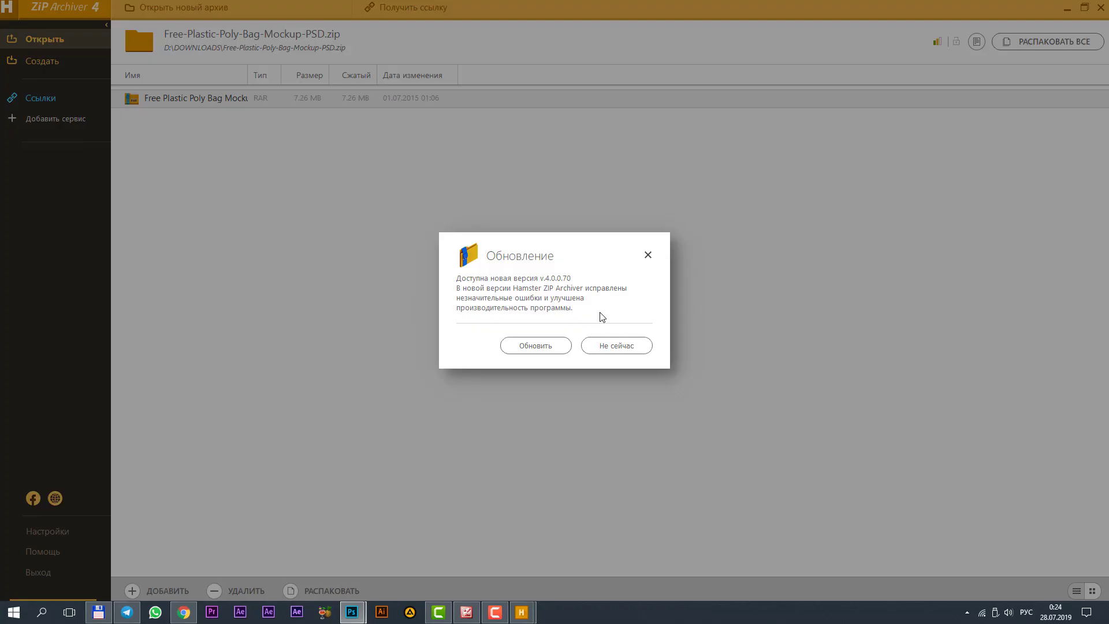
pyautogui.click(648, 255)
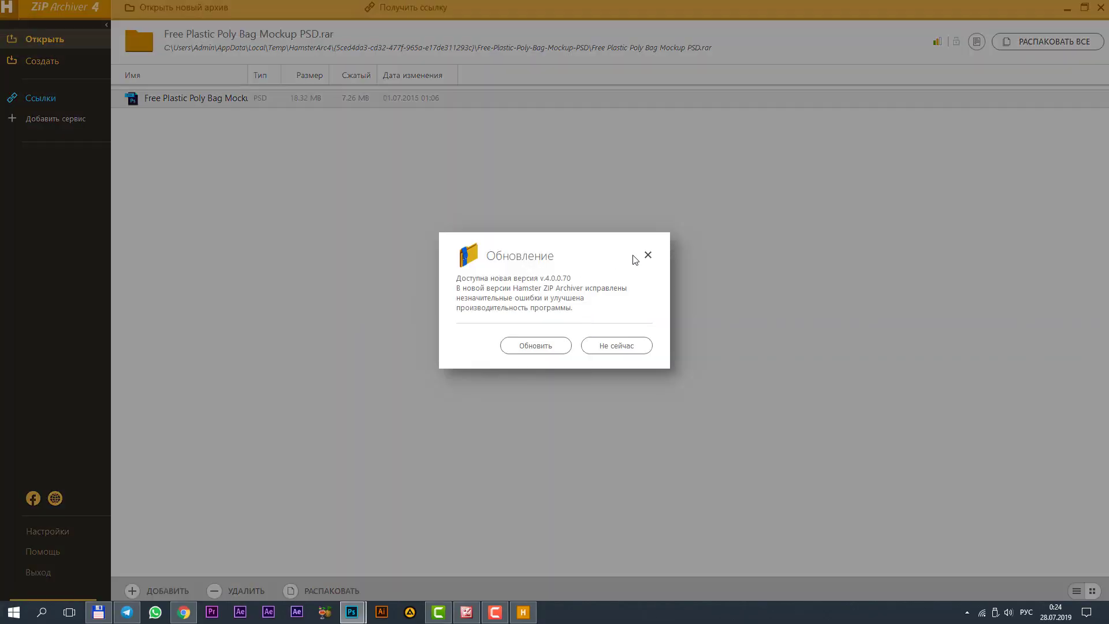
pyautogui.click(648, 255)
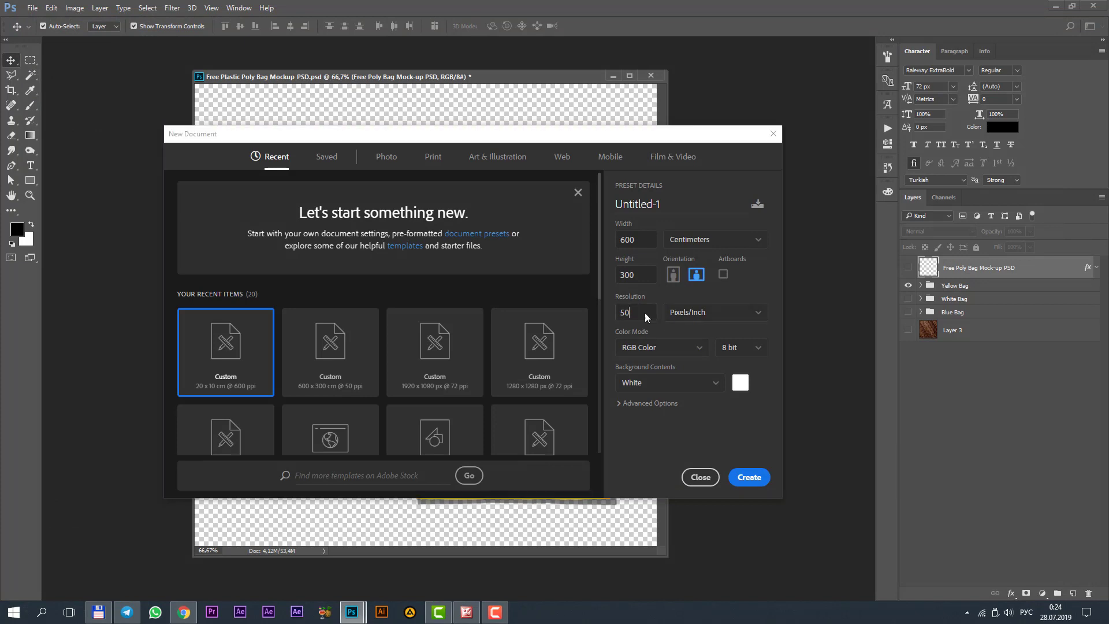
# Create the 600 × 300 cm, 50 ppi document in CMYK Color and move its window aside.
pyautogui.click(696, 315)
pyautogui.click(696, 314)
pyautogui.click(664, 352)
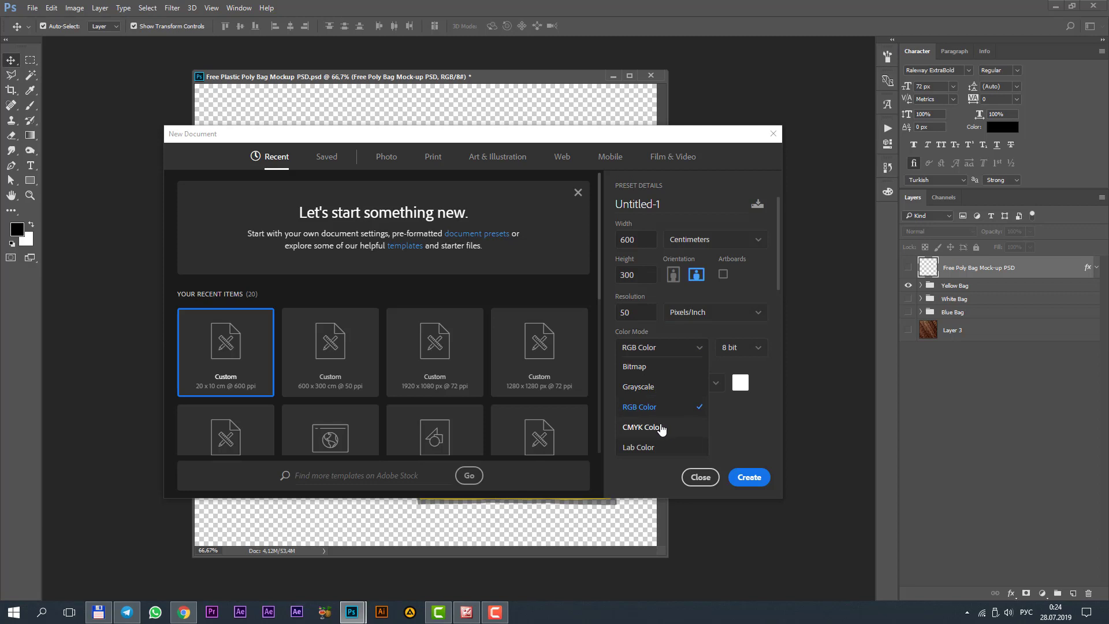
pyautogui.click(658, 429)
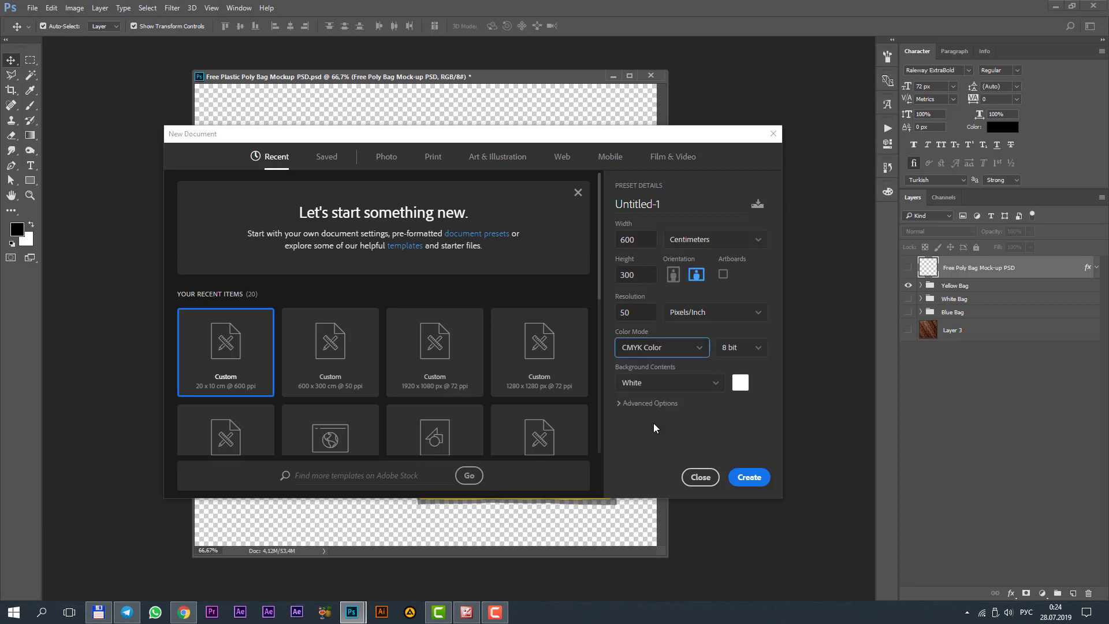
pyautogui.click(749, 477)
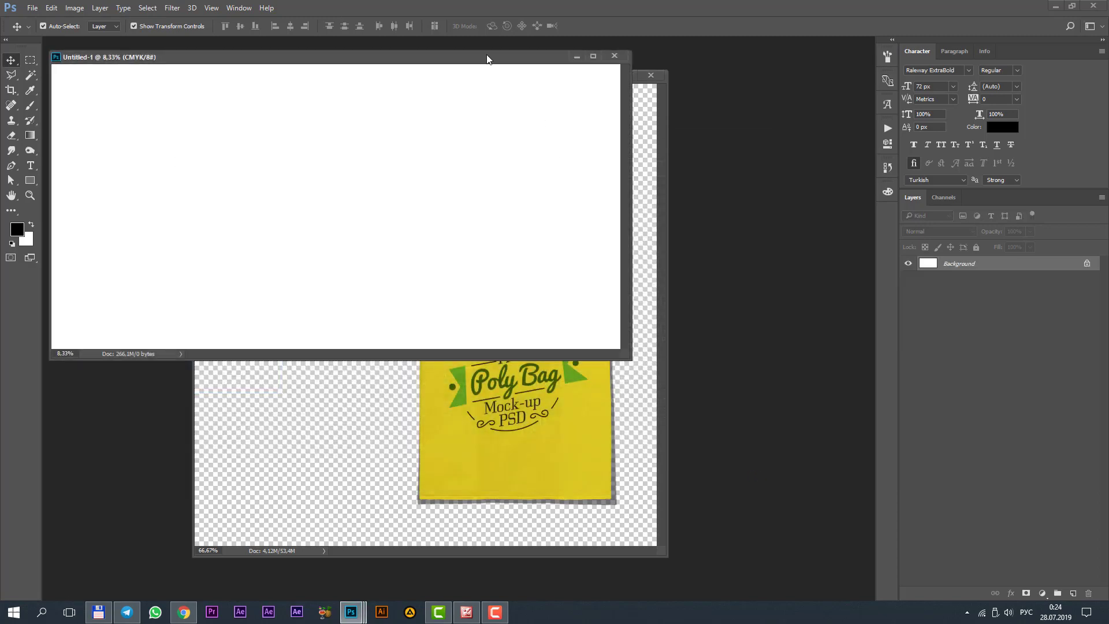
pyautogui.moveTo(488, 56); pyautogui.dragTo(585, 165)
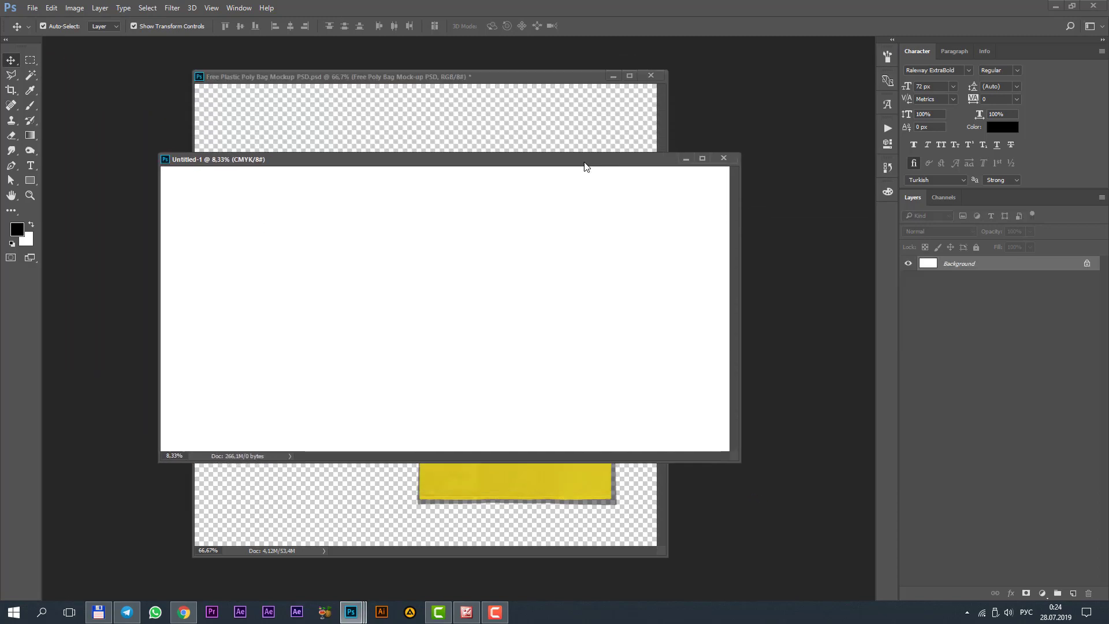
# Drag the Yellow Bag Color and bag body layers from the mockup into Untitled-1.
pyautogui.click(396, 495)
pyautogui.click(10, 60)
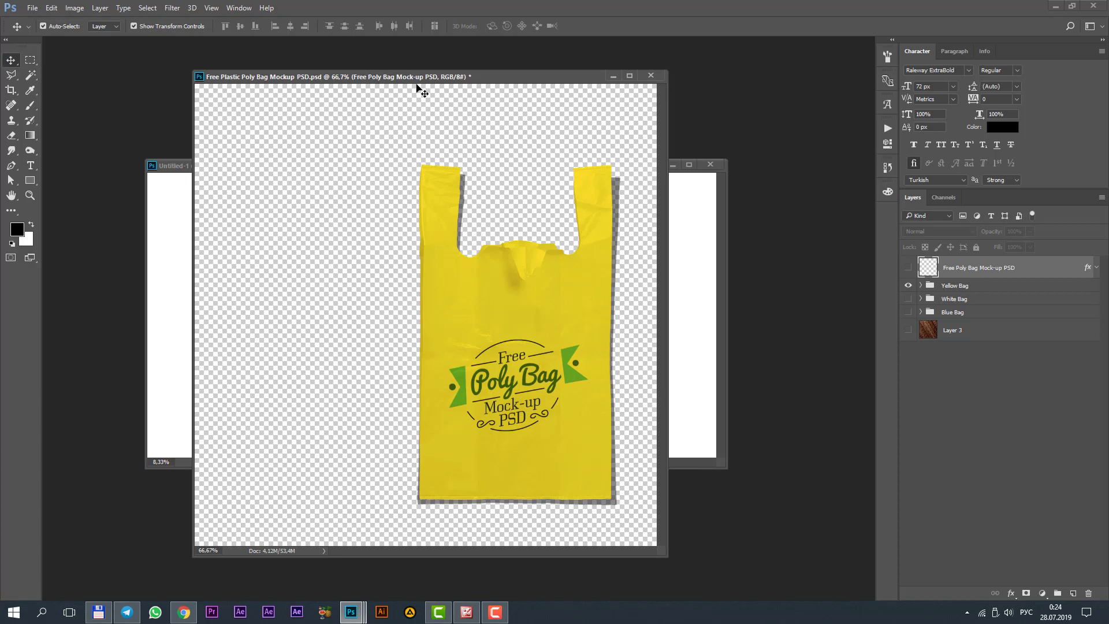
pyautogui.click(292, 112)
pyautogui.moveTo(487, 78); pyautogui.dragTo(278, 128)
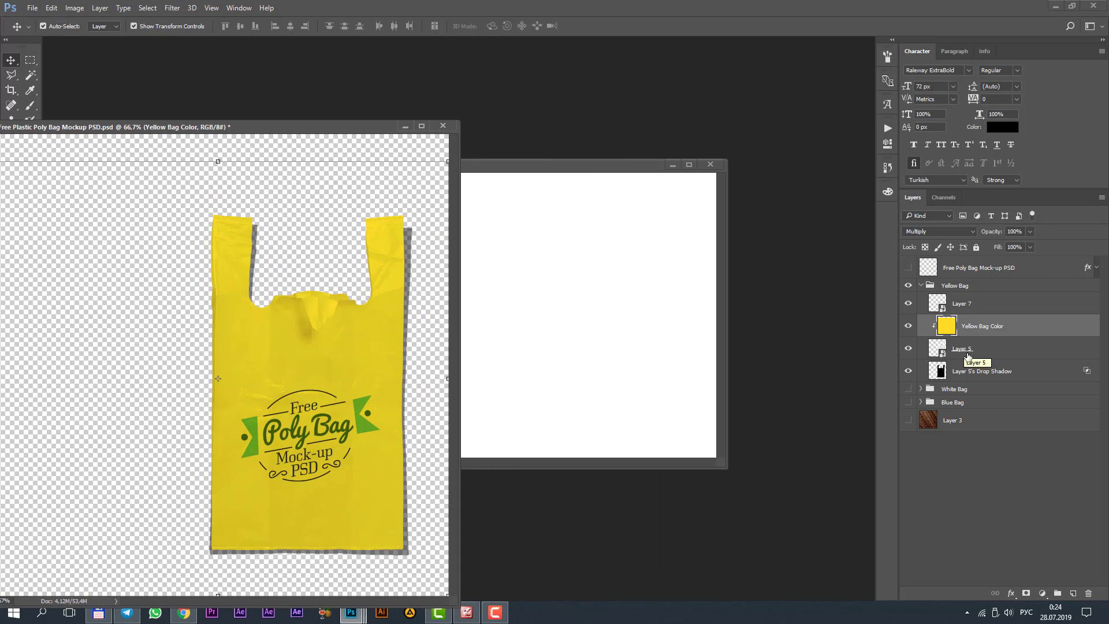
pyautogui.click(970, 306)
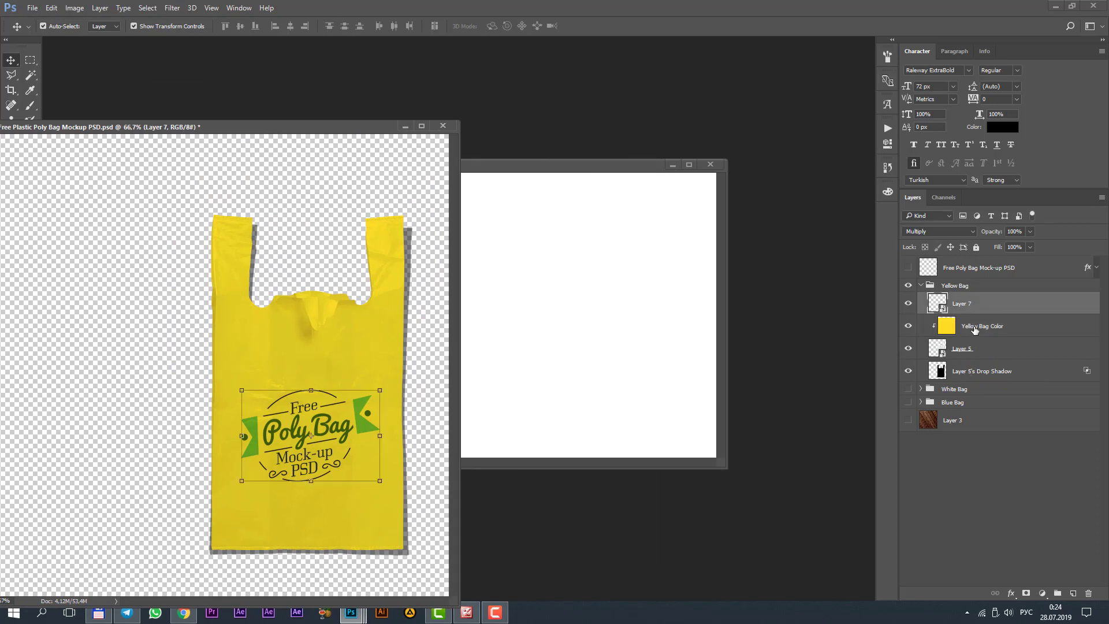
pyautogui.click(975, 327)
pyautogui.keyDown('shift'); pyautogui.click(970, 372); pyautogui.keyUp('shift')
pyautogui.moveTo(991, 333); pyautogui.dragTo(598, 338)
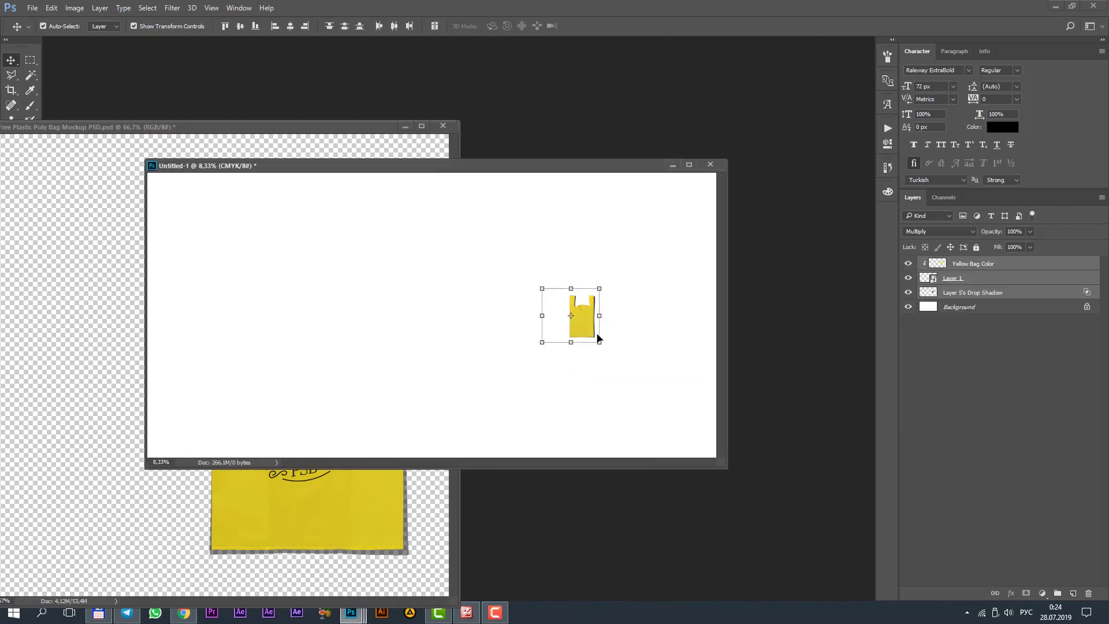
# Enlarge the bag layers to about 631% and shift them toward the canvas's right side.
pyautogui.click(972, 292)
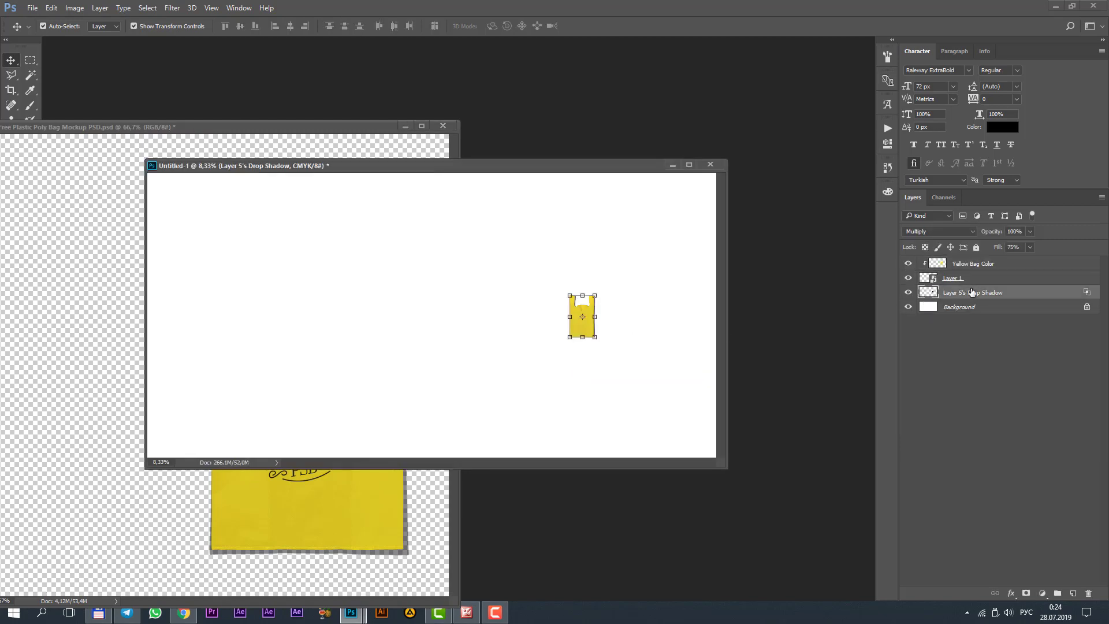
pyautogui.click(965, 280)
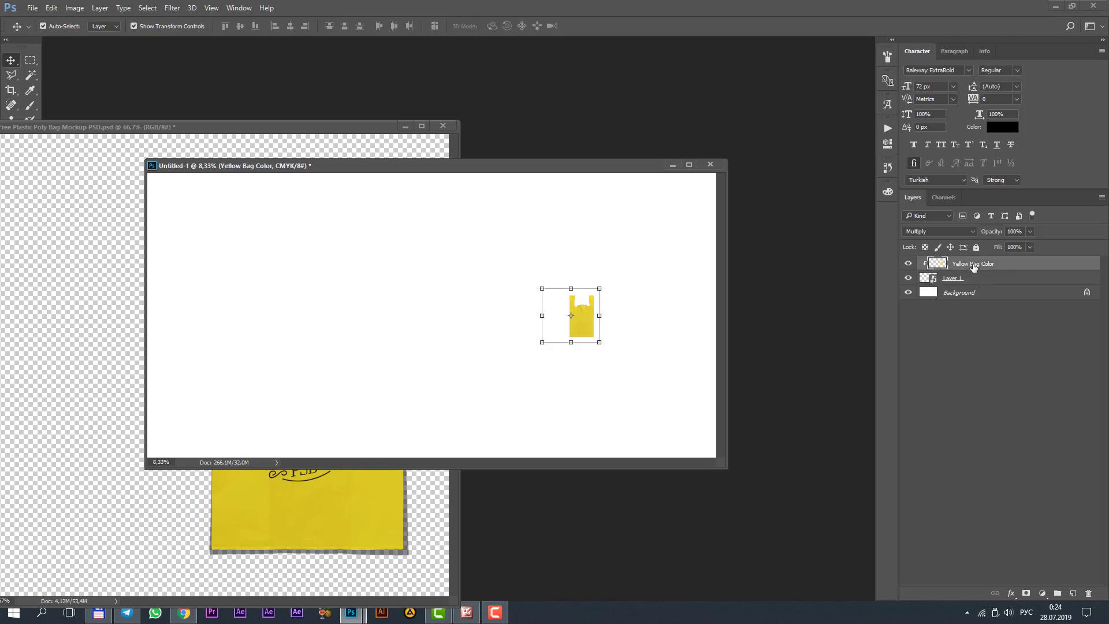
pyautogui.keyDown('ctrl'); pyautogui.click(966, 282); pyautogui.keyUp('ctrl')
pyautogui.press('f')
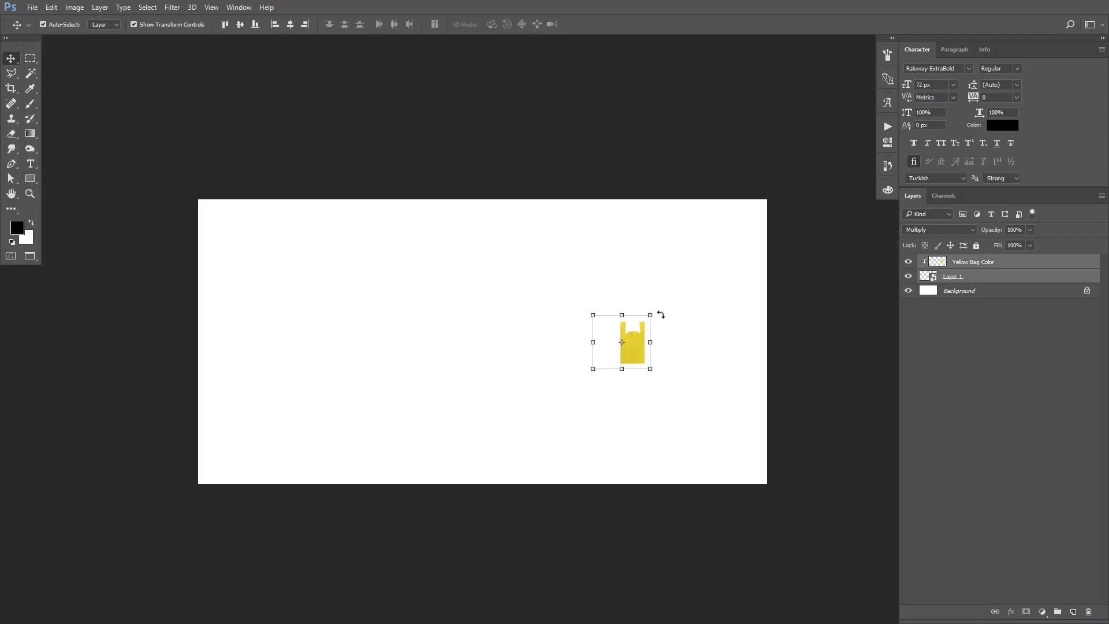
pyautogui.hotkey('ctrl', 't')
pyautogui.moveTo(655, 313); pyautogui.dragTo(807, 168)
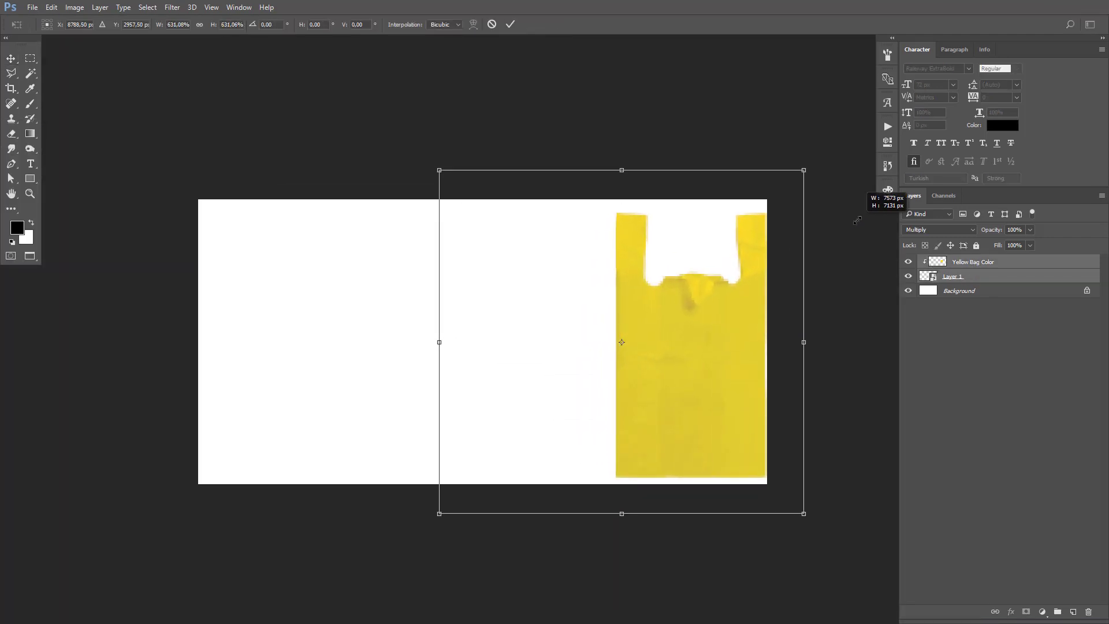
pyautogui.moveTo(716, 379); pyautogui.dragTo(670, 379)
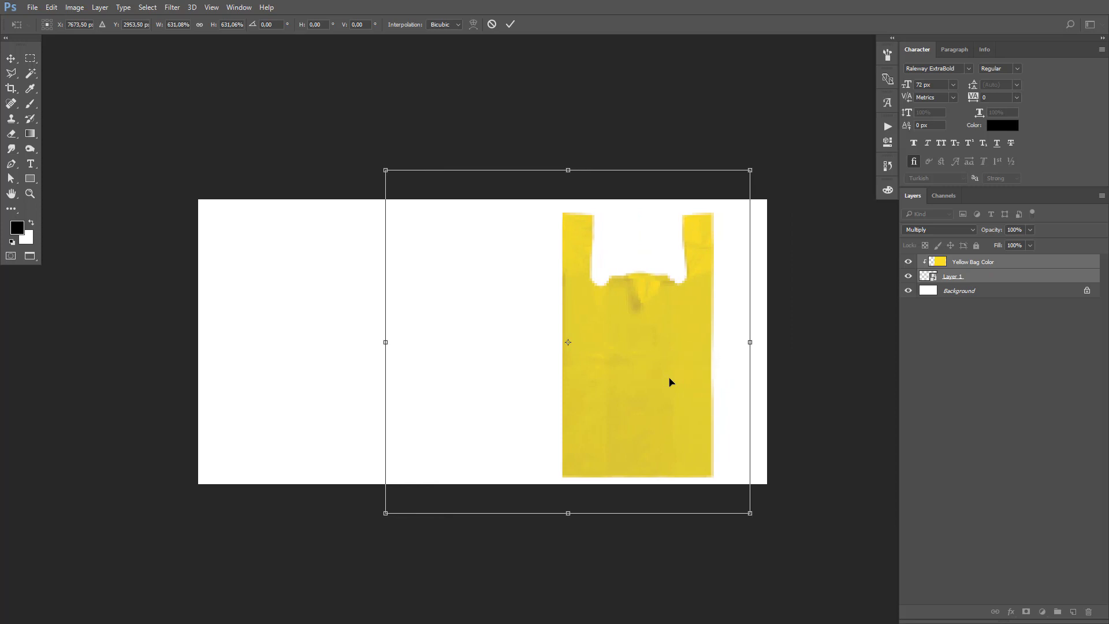
pyautogui.press('Return')
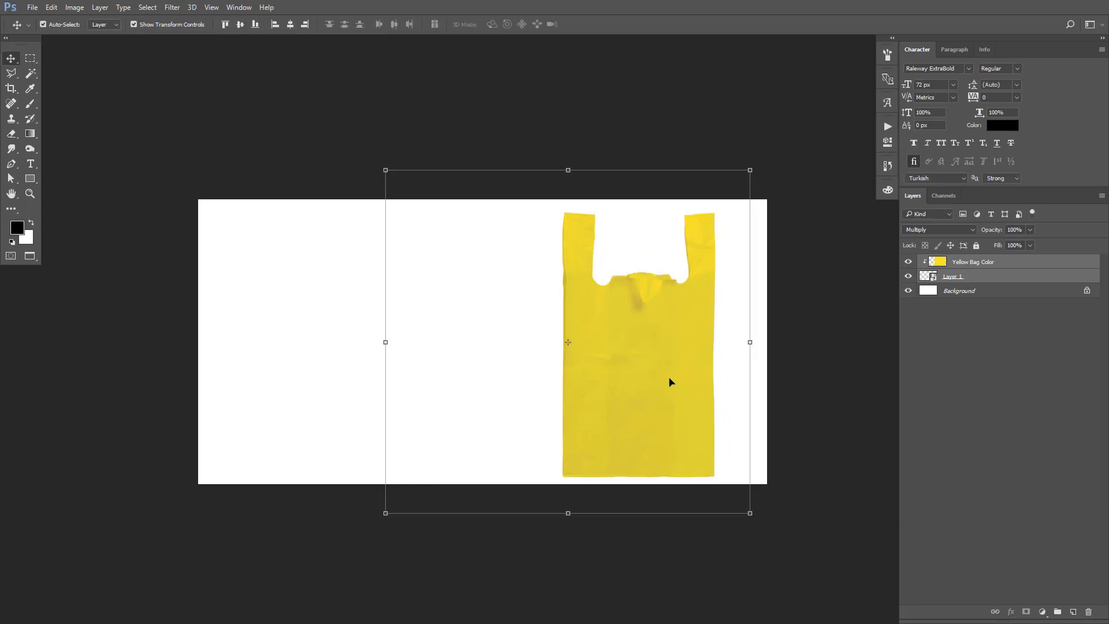
pyautogui.click(500, 337)
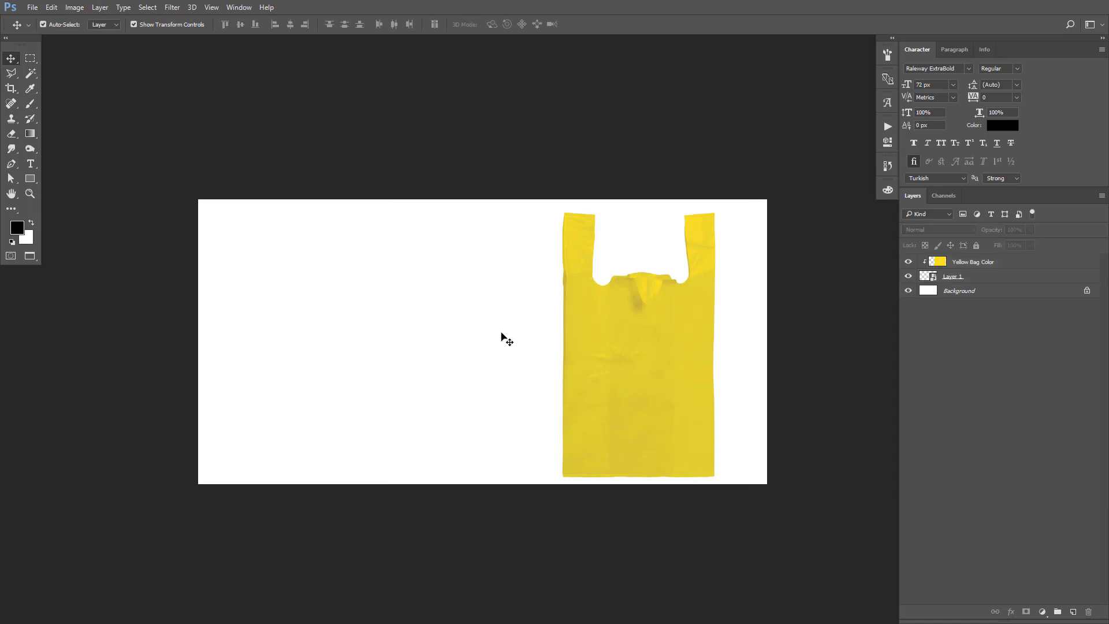
pyautogui.press('f')
pyautogui.press('f')
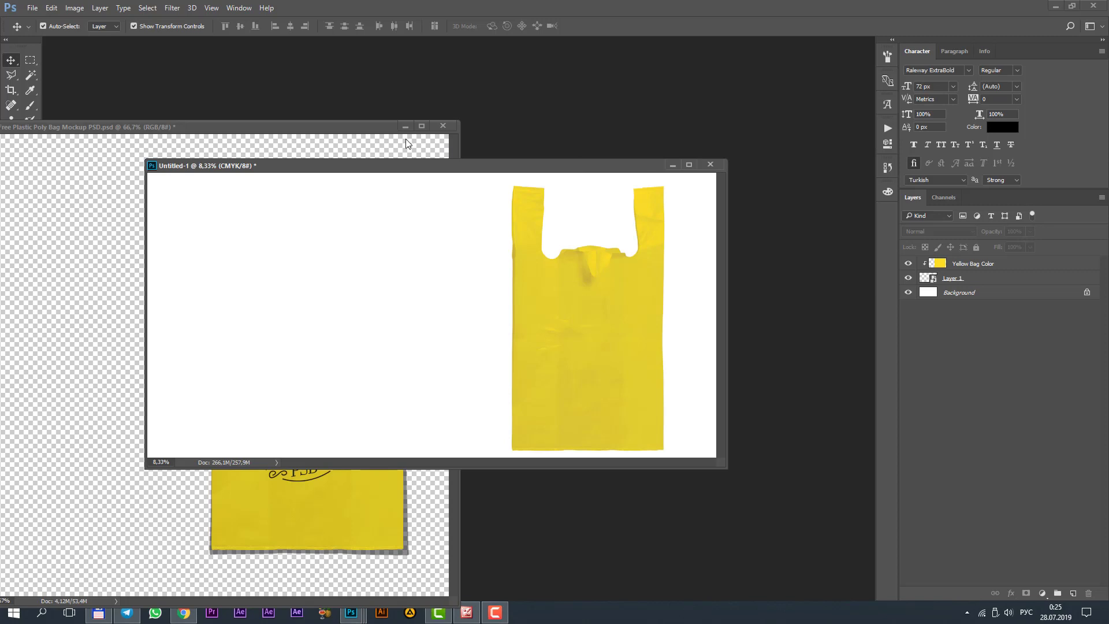
# Close the bag mockup file, swap foreground and background colours, and zoom out on Untitled-1.
pyautogui.click(443, 126)
pyautogui.click(563, 241)
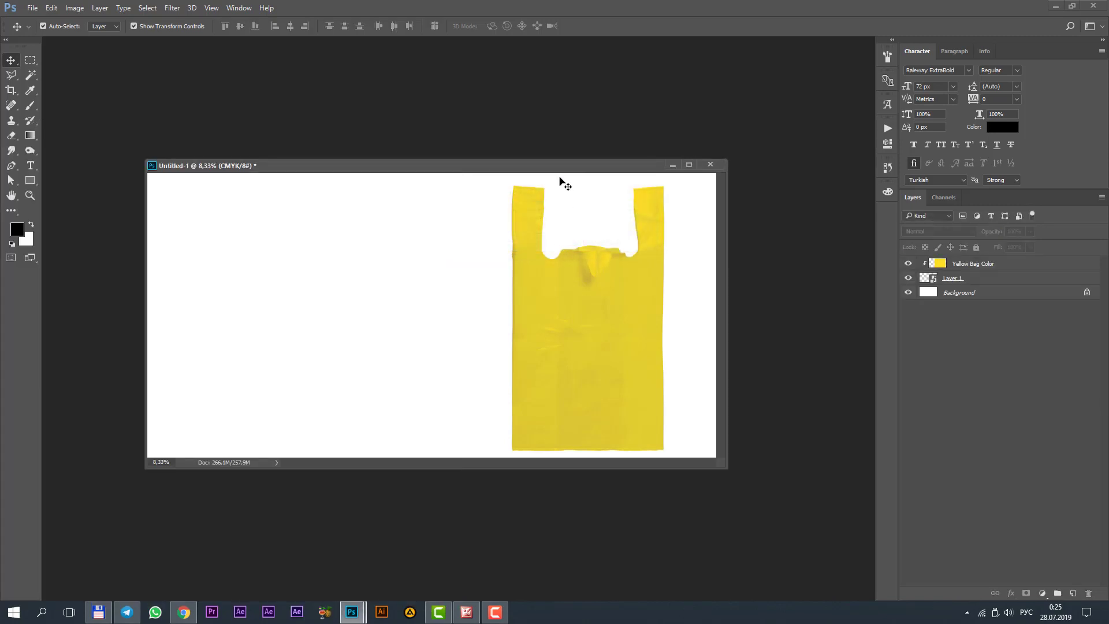
pyautogui.moveTo(560, 167); pyautogui.dragTo(565, 138)
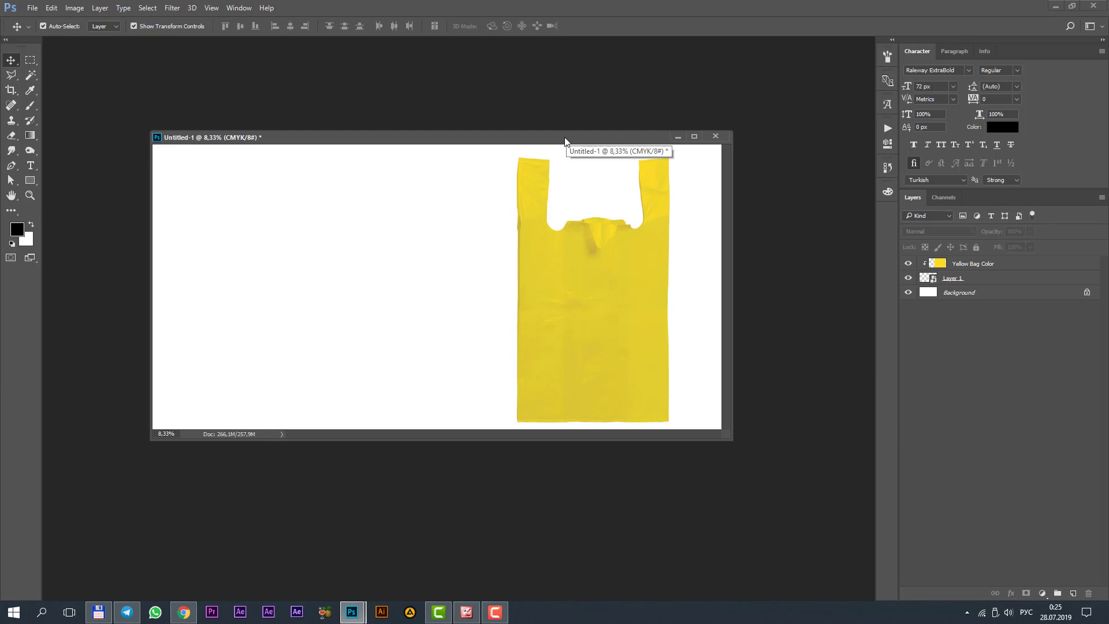
pyautogui.click(30, 226)
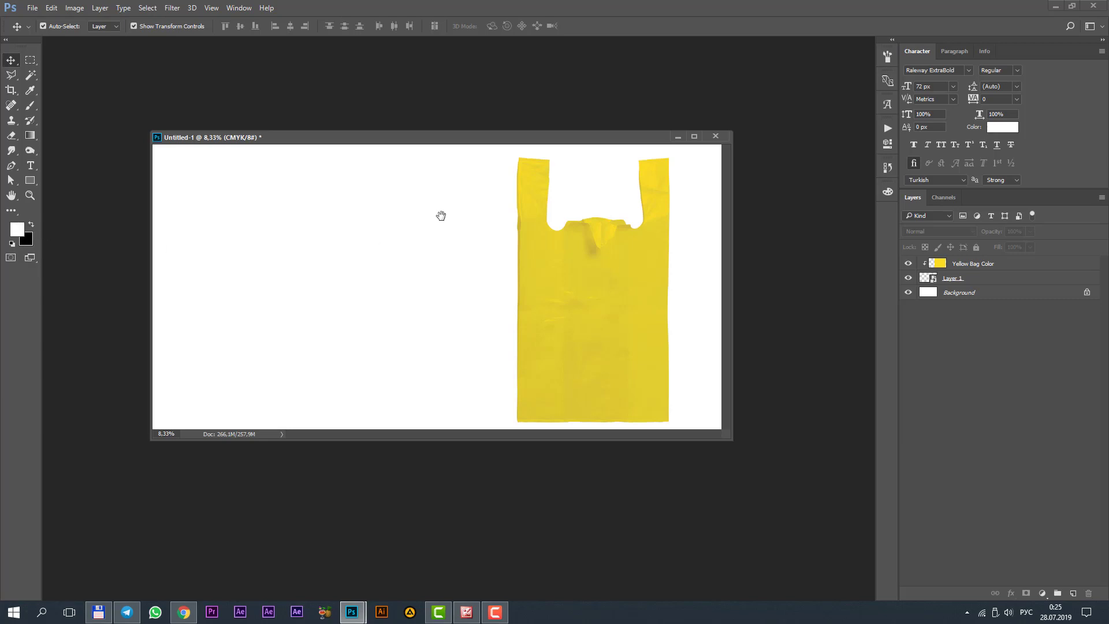
pyautogui.hotkey('ctrl', '-')
# Open Canvas Size with centimetre units and enter 700 for the width.
pyautogui.rightClick(467, 138)
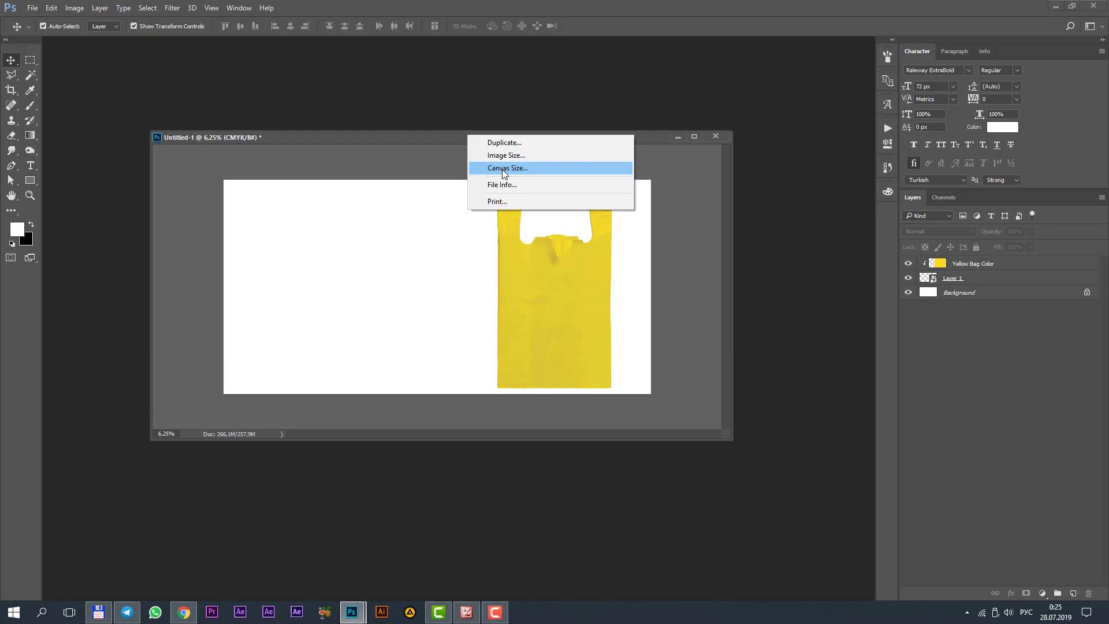
pyautogui.click(679, 261)
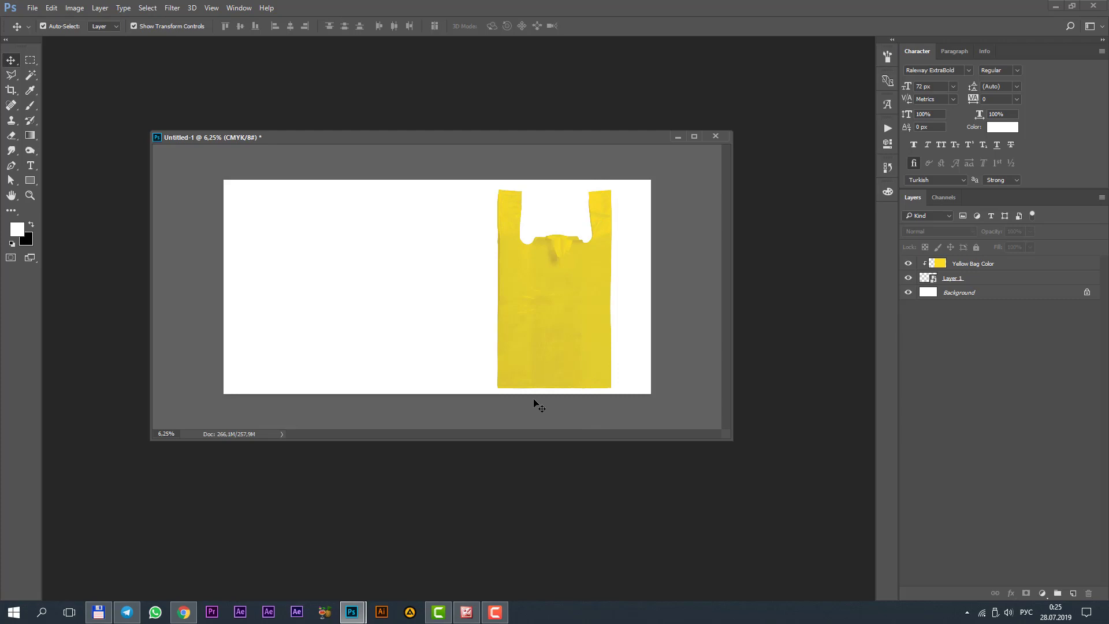
pyautogui.rightClick(522, 138)
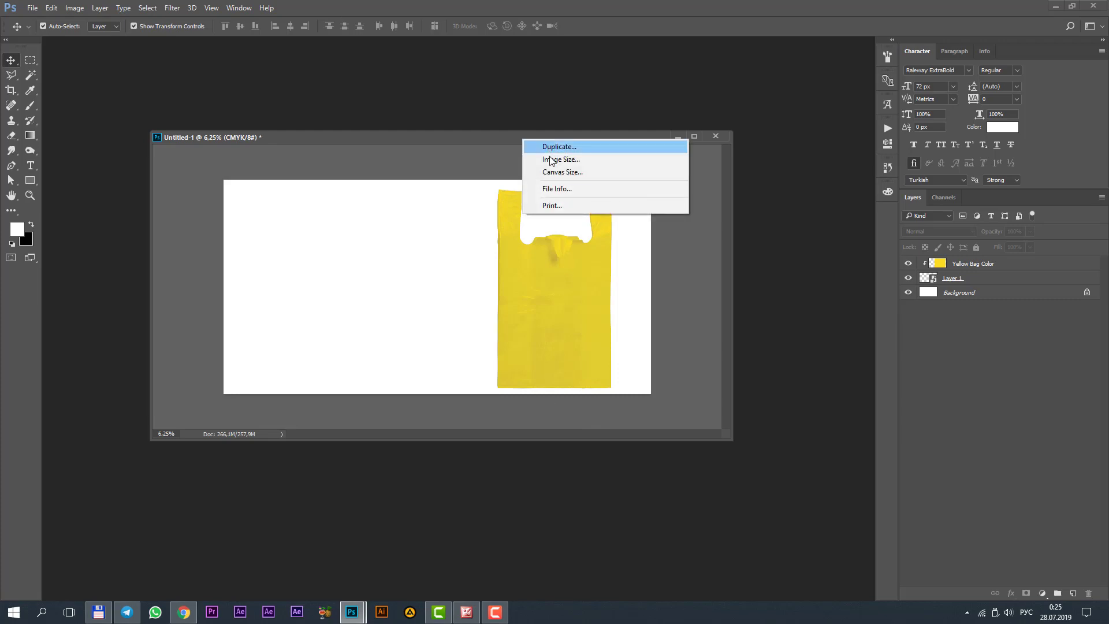
pyautogui.click(559, 171)
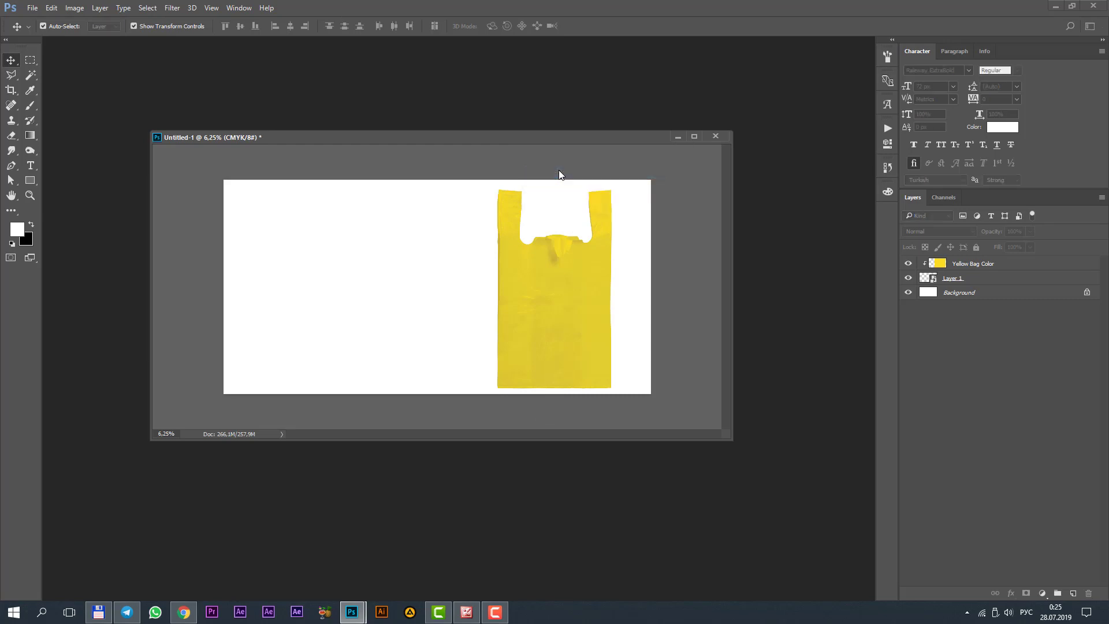
pyautogui.moveTo(508, 142); pyautogui.dragTo(411, 131)
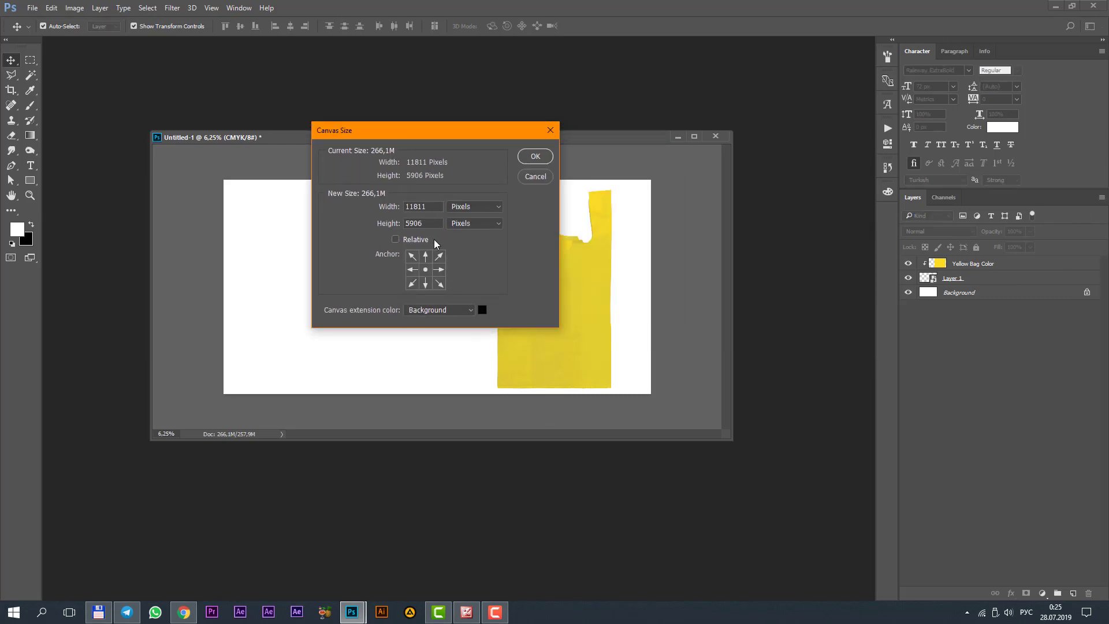
pyautogui.click(475, 208)
pyautogui.click(469, 243)
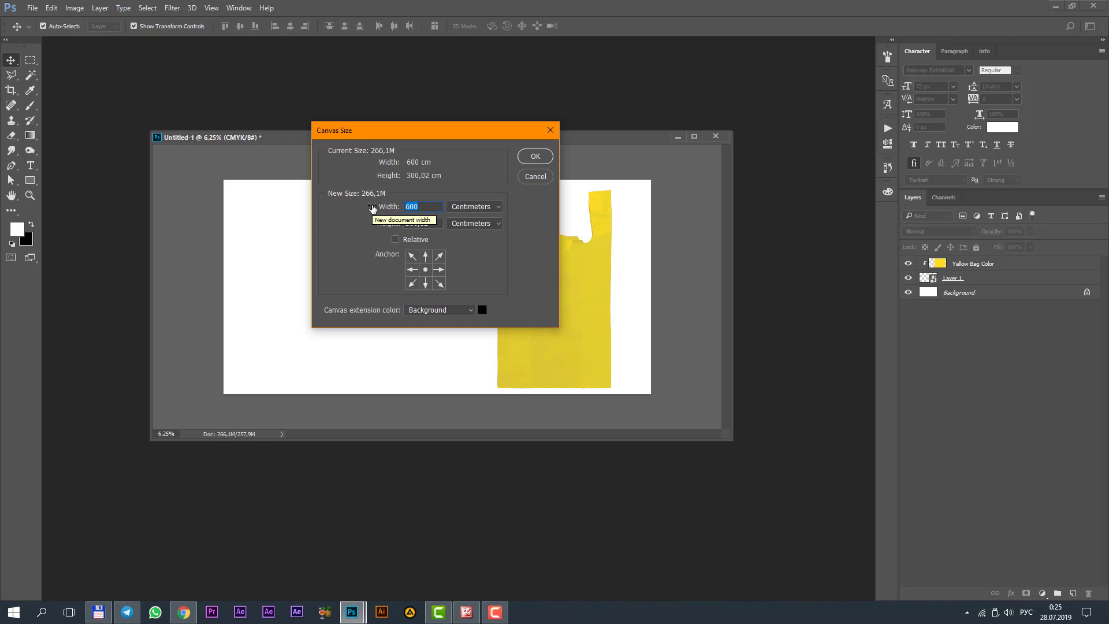
pyautogui.write('7')
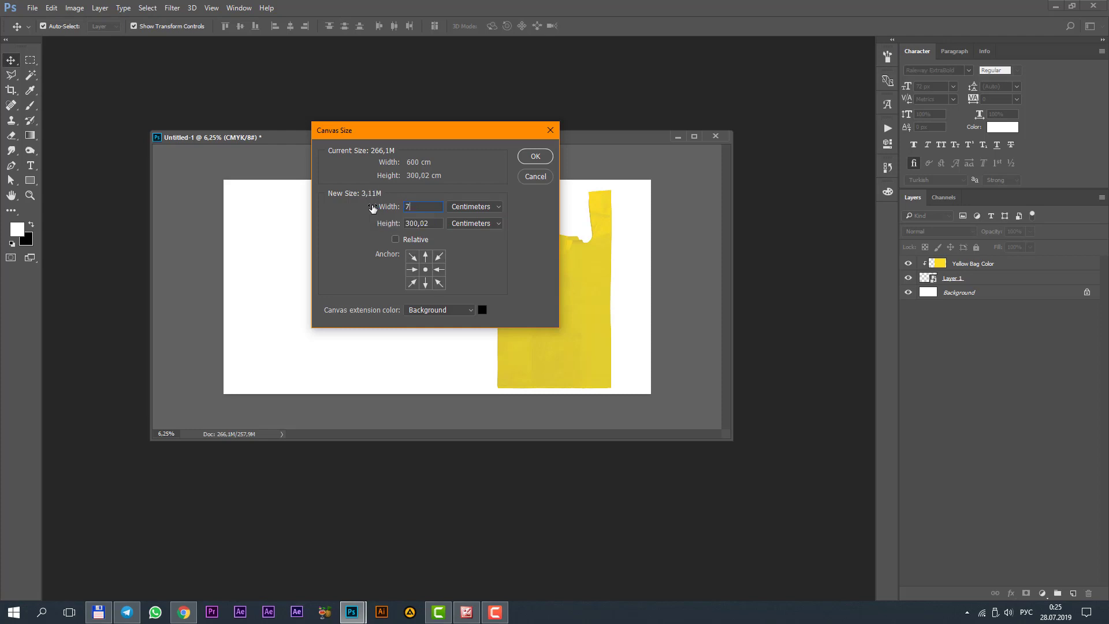
pyautogui.write('00')
pyautogui.press('Return')
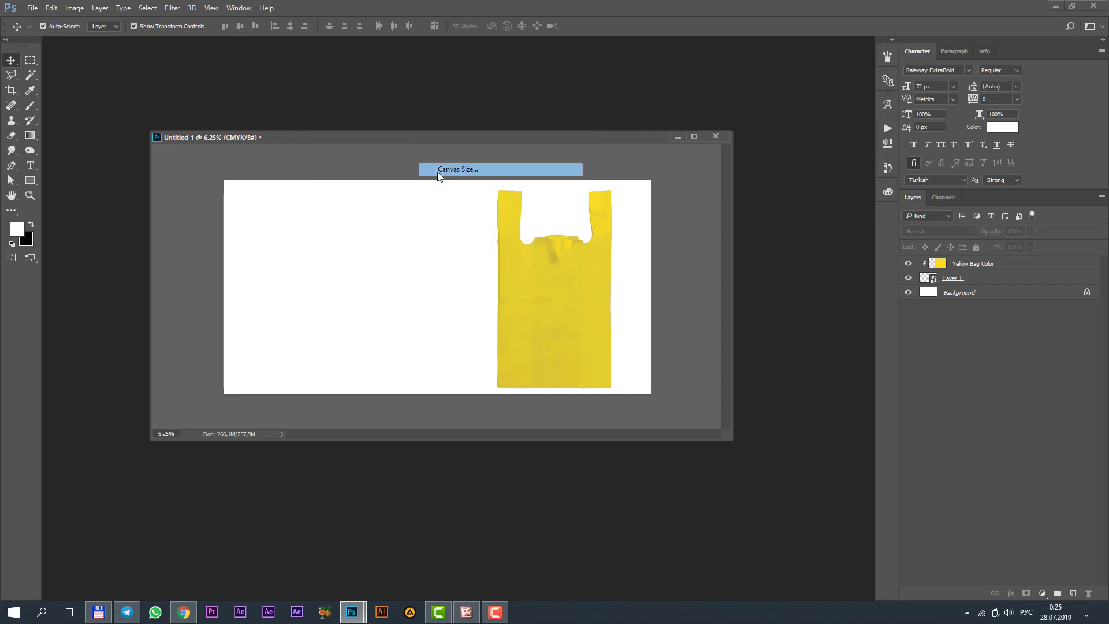
# Reopen Canvas Size in centimetres and set the canvas height to 400 cm.
pyautogui.hotkey('ctrl', 'alt', 'c')
pyautogui.click(470, 207)
pyautogui.click(465, 242)
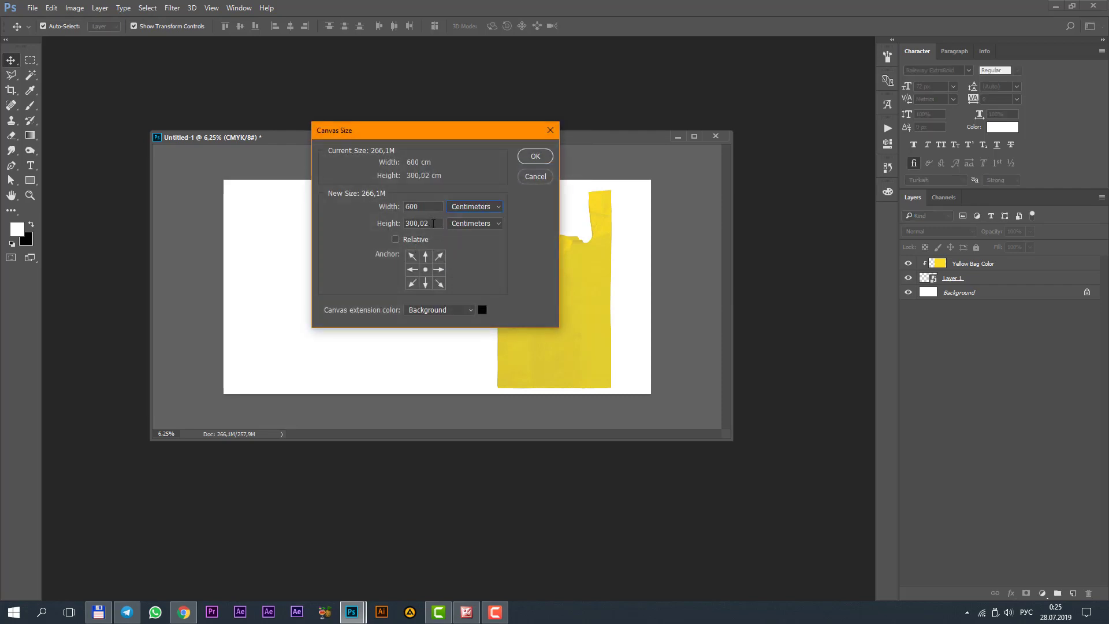
pyautogui.click(384, 224)
pyautogui.write('400')
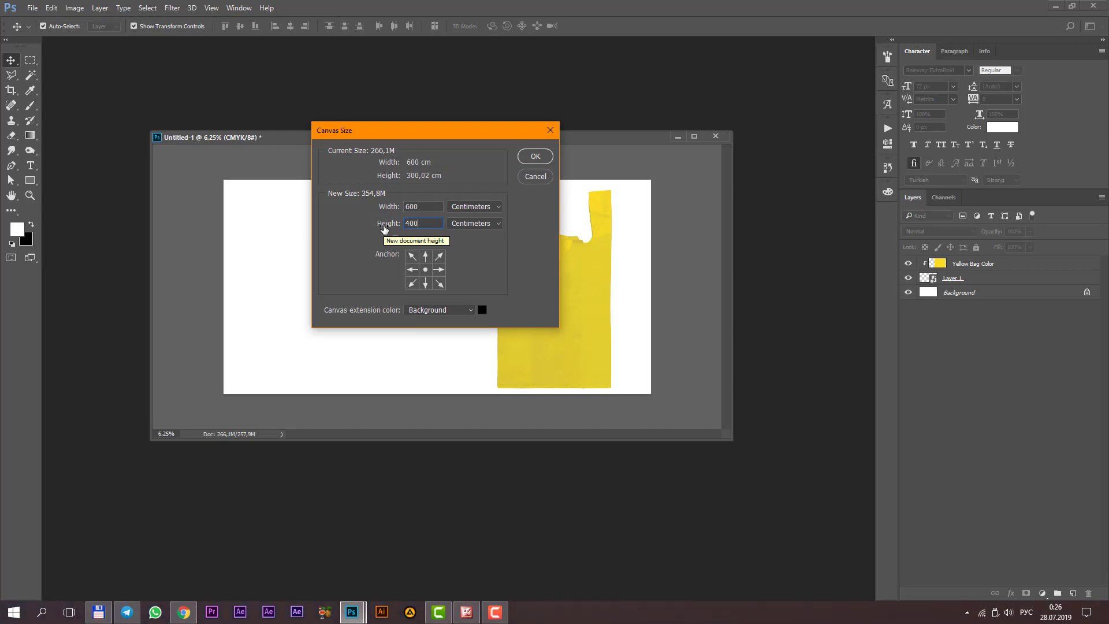
pyautogui.press('Return')
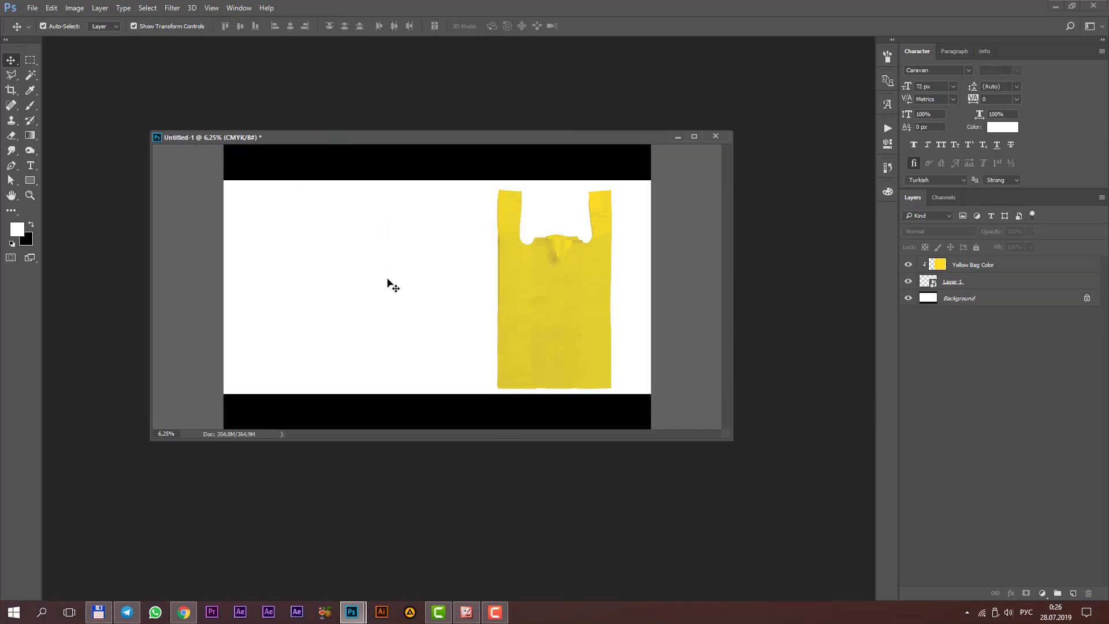
# Enlarge the Yellow Bag Color and Layer 1 bag layers about 132% and move them lower on the right.
pyautogui.hotkey('ctrl', '-')
pyautogui.click(976, 264)
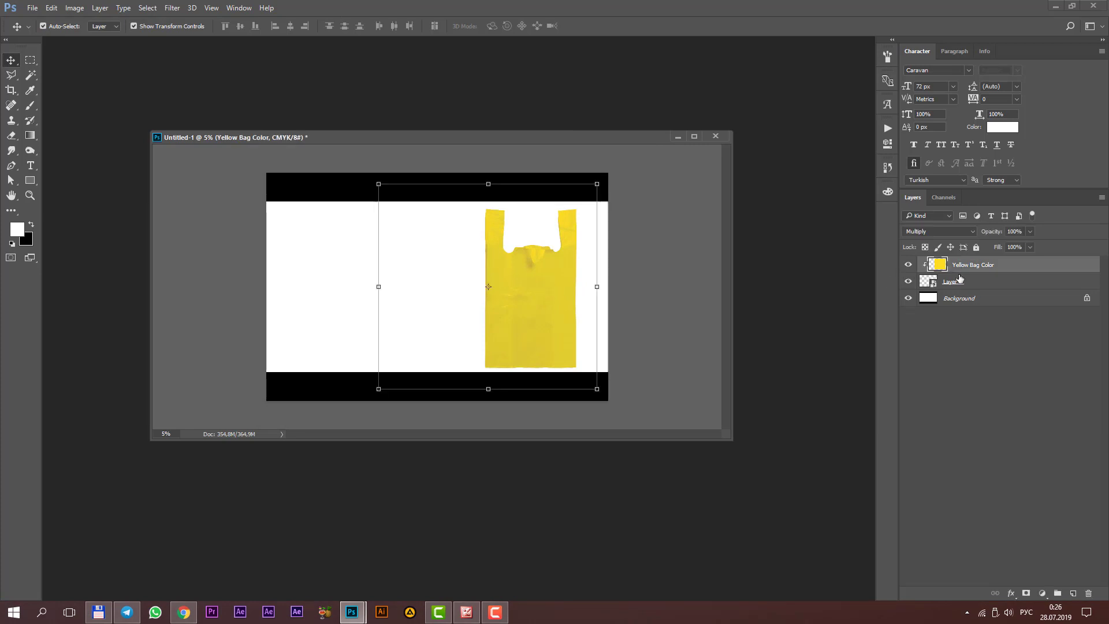
pyautogui.keyDown('shift'); pyautogui.click(959, 281); pyautogui.keyUp('shift')
pyautogui.moveTo(603, 179); pyautogui.dragTo(657, 168)
pyautogui.moveTo(562, 315); pyautogui.dragTo(542, 309)
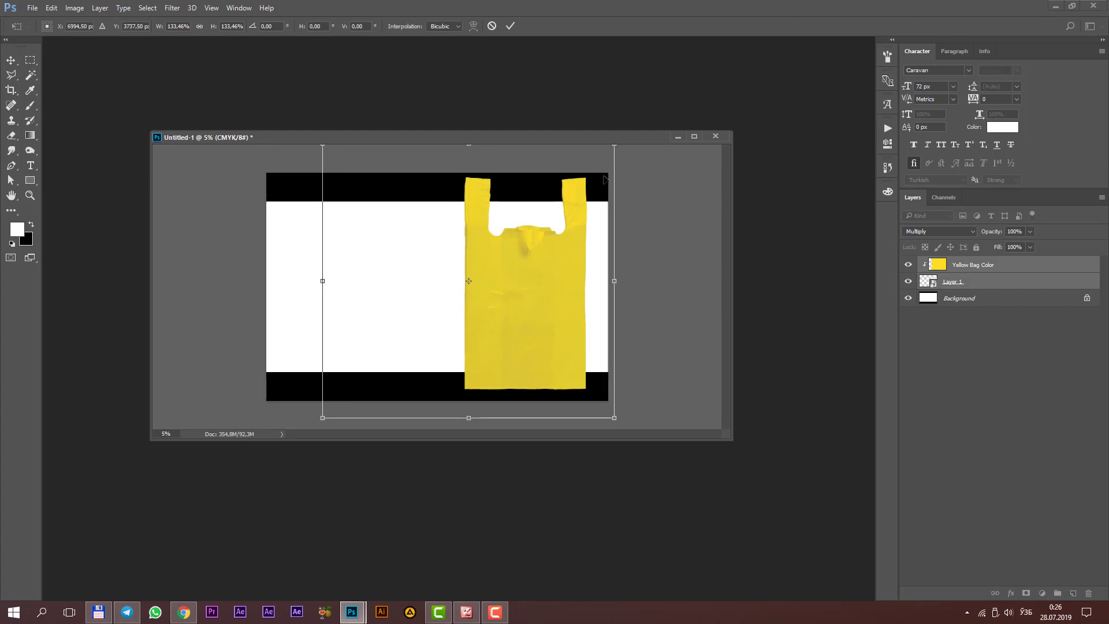
pyautogui.hotkey('ctrl', '-')
pyautogui.moveTo(579, 171); pyautogui.dragTo(583, 167)
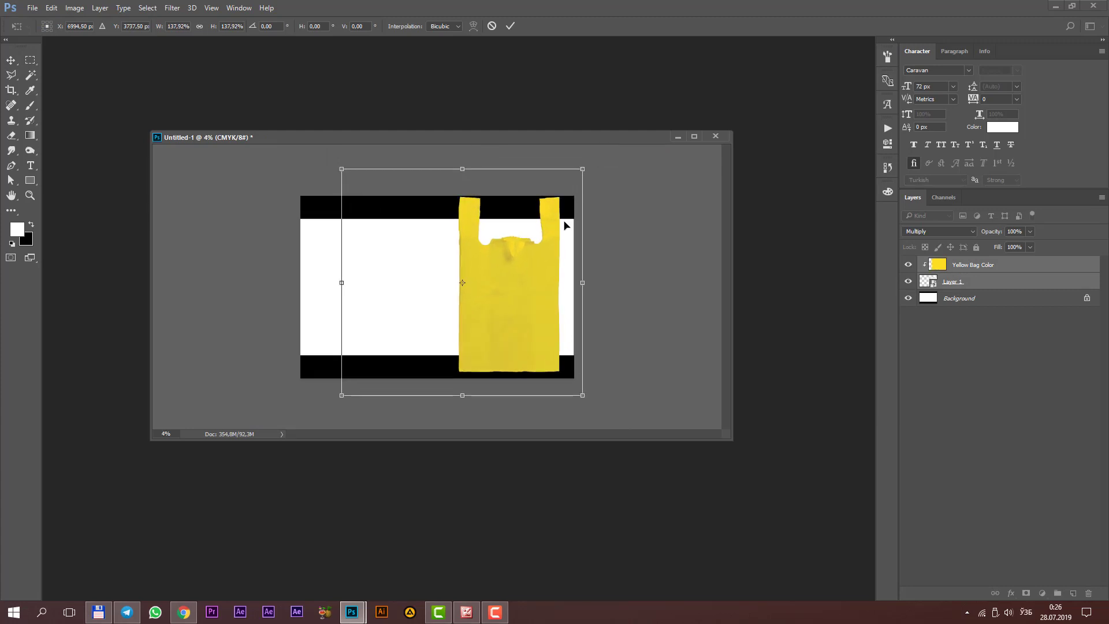
pyautogui.hotkey('ctrl', '+')
pyautogui.moveTo(552, 305); pyautogui.dragTo(553, 310)
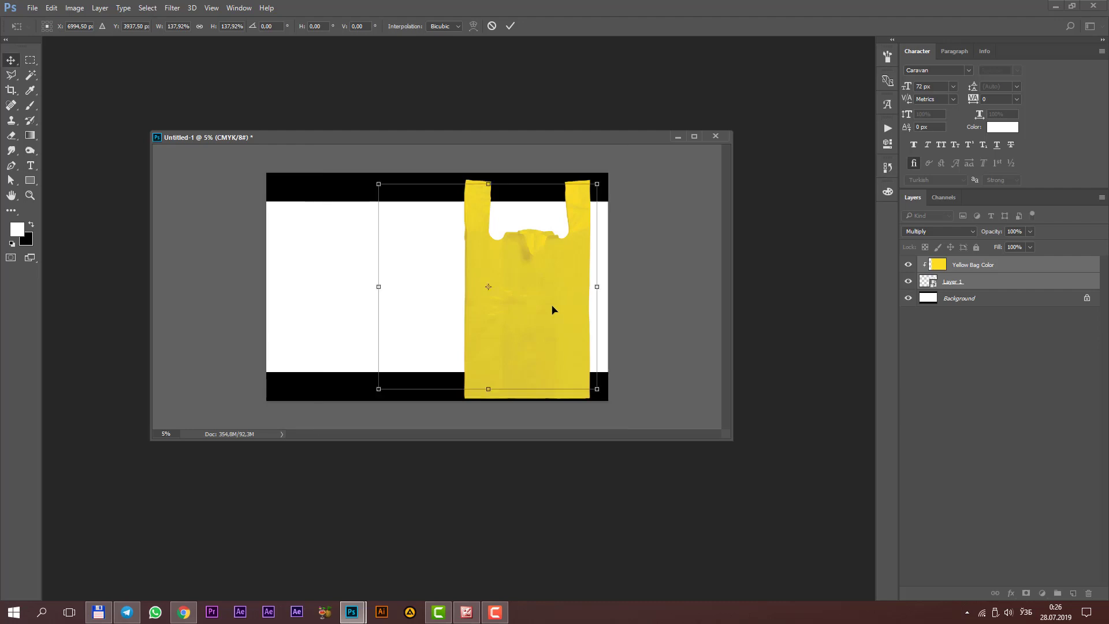
pyautogui.press('Return')
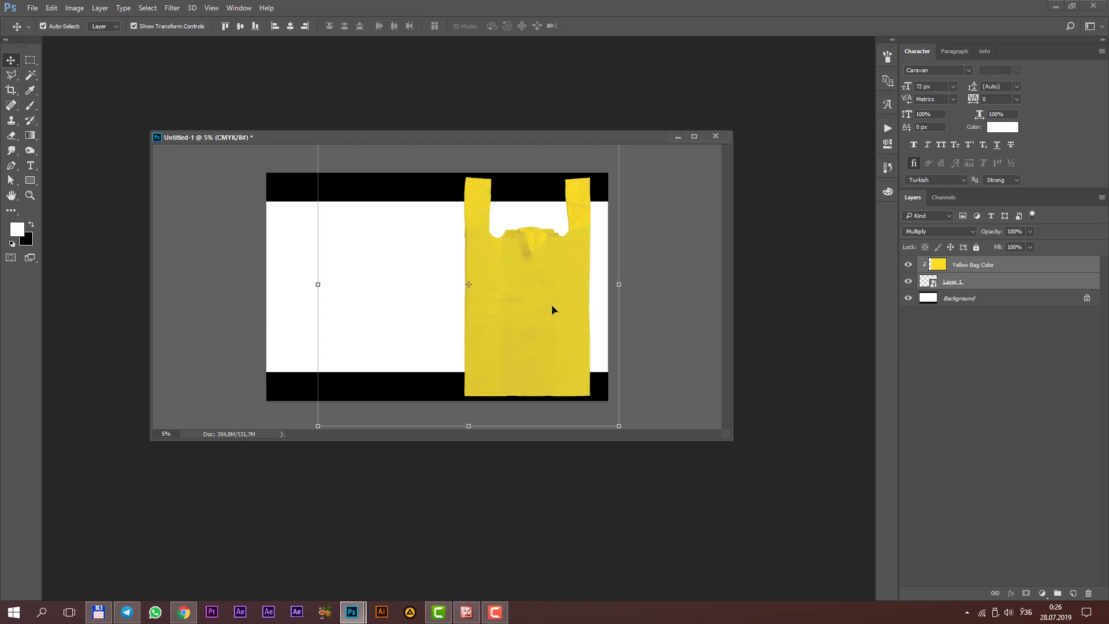
pyautogui.click(667, 305)
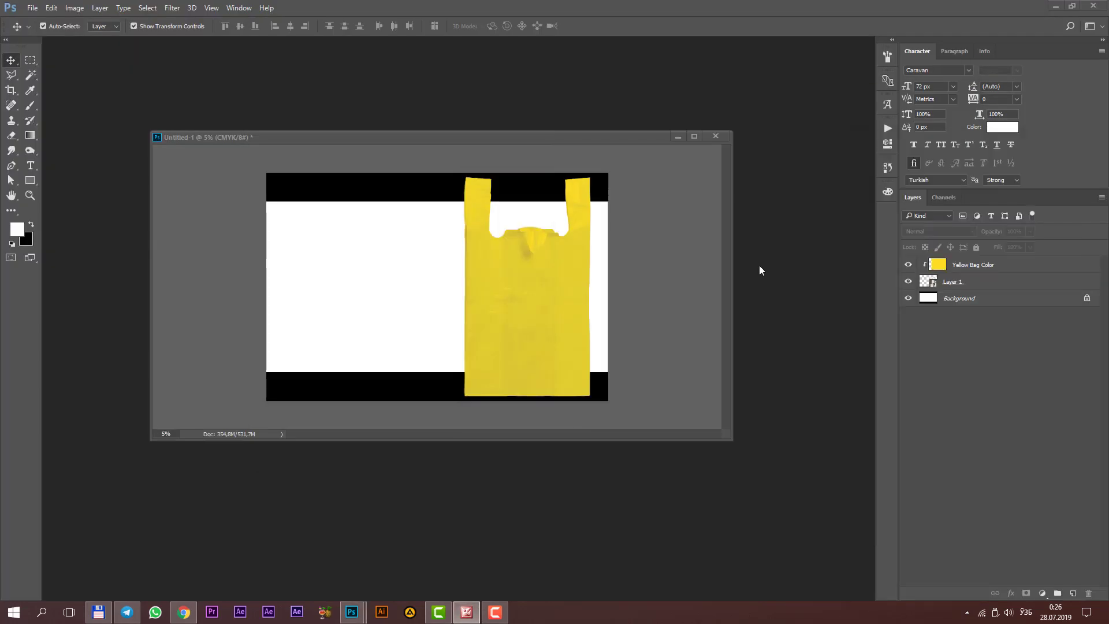
pyautogui.click(326, 203)
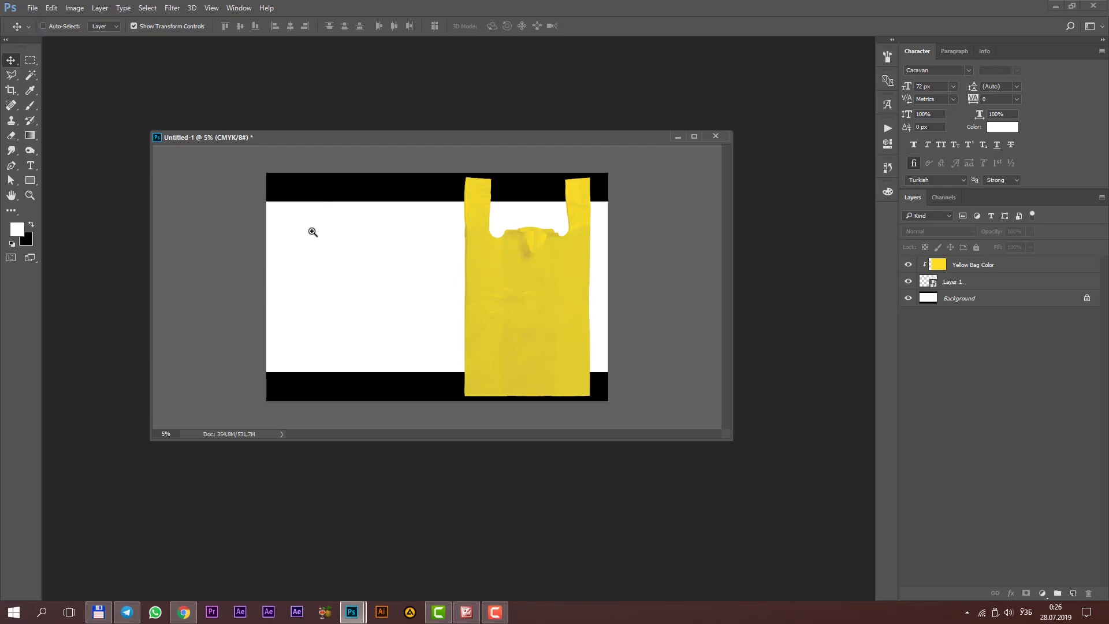
# Zoom in on the blank upper-left area and start a black (000000) text there.
pyautogui.hotkey('ctrl', '+')
pyautogui.press('f')
pyautogui.hotkey('ctrl', '+')
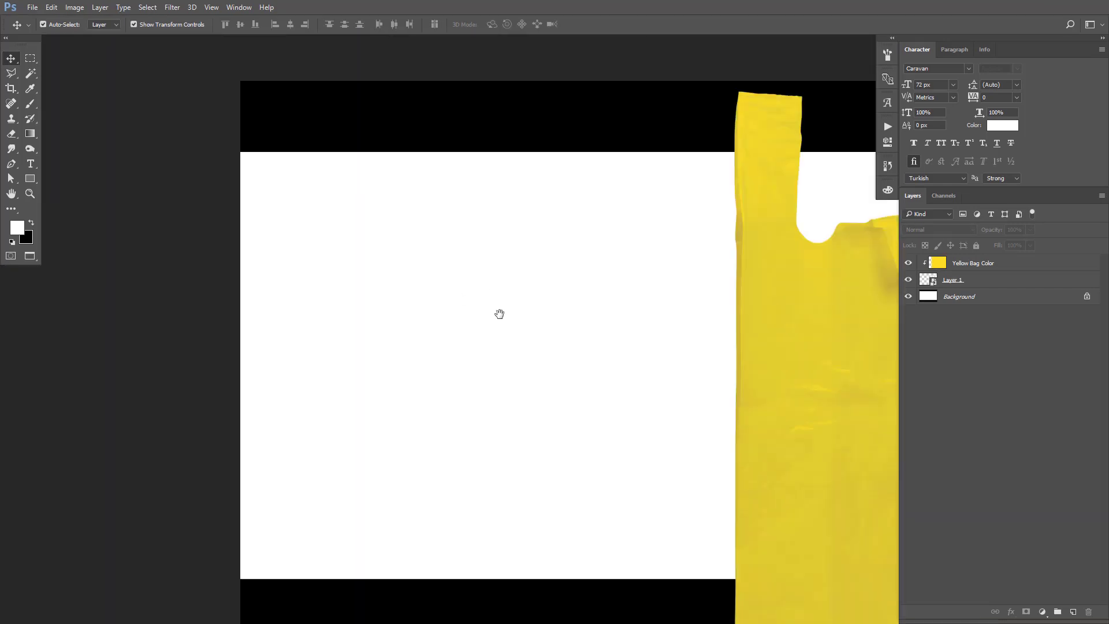
pyautogui.moveTo(500, 311); pyautogui.dragTo(388, 297)
pyautogui.click(31, 164)
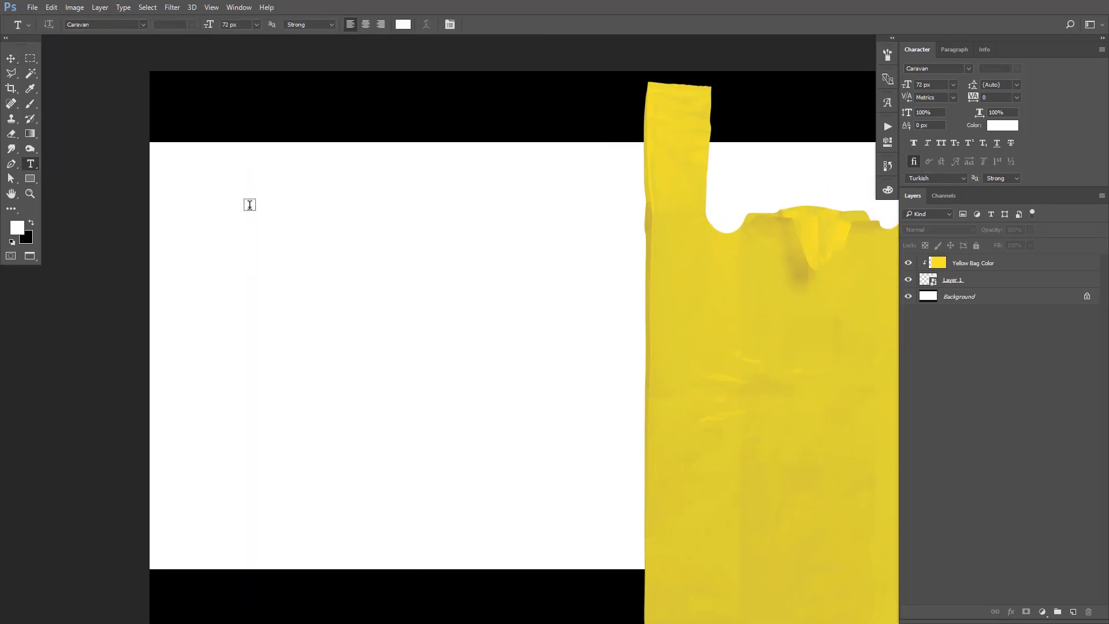
pyautogui.click(250, 208)
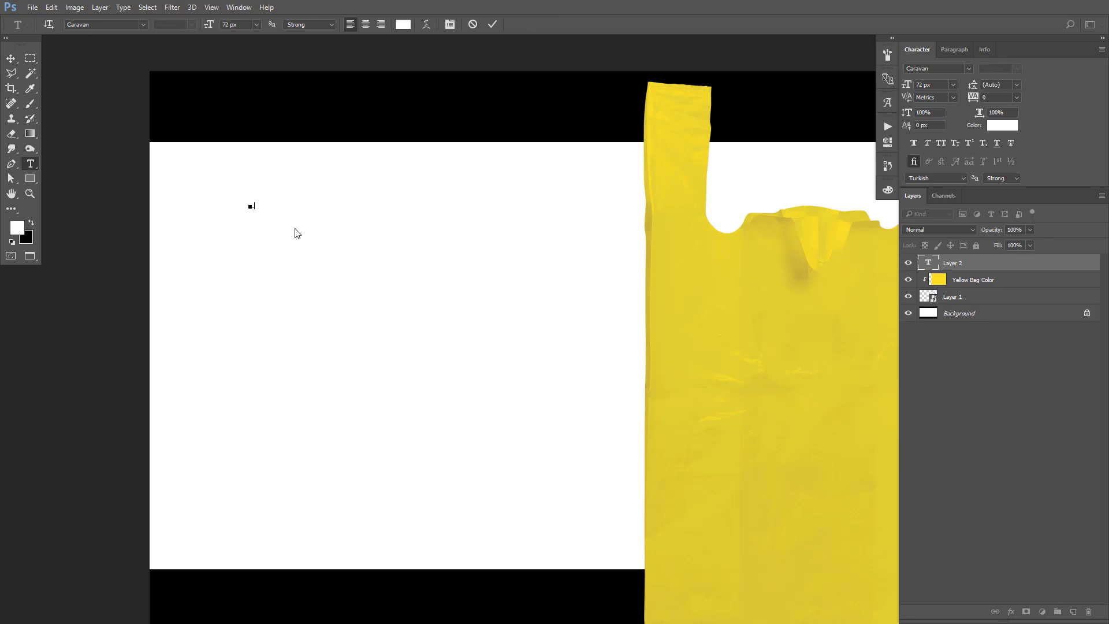
pyautogui.click(402, 24)
pyautogui.write('000000')
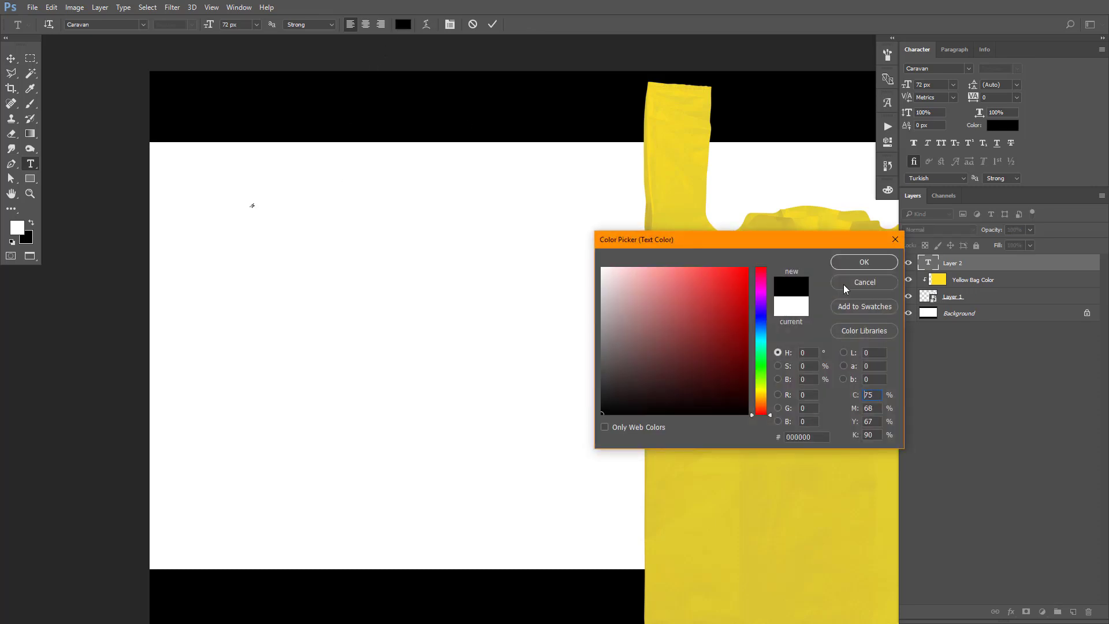
pyautogui.click(860, 259)
# Set the text font to Gilroy Bold at 328 px.
pyautogui.click(112, 24)
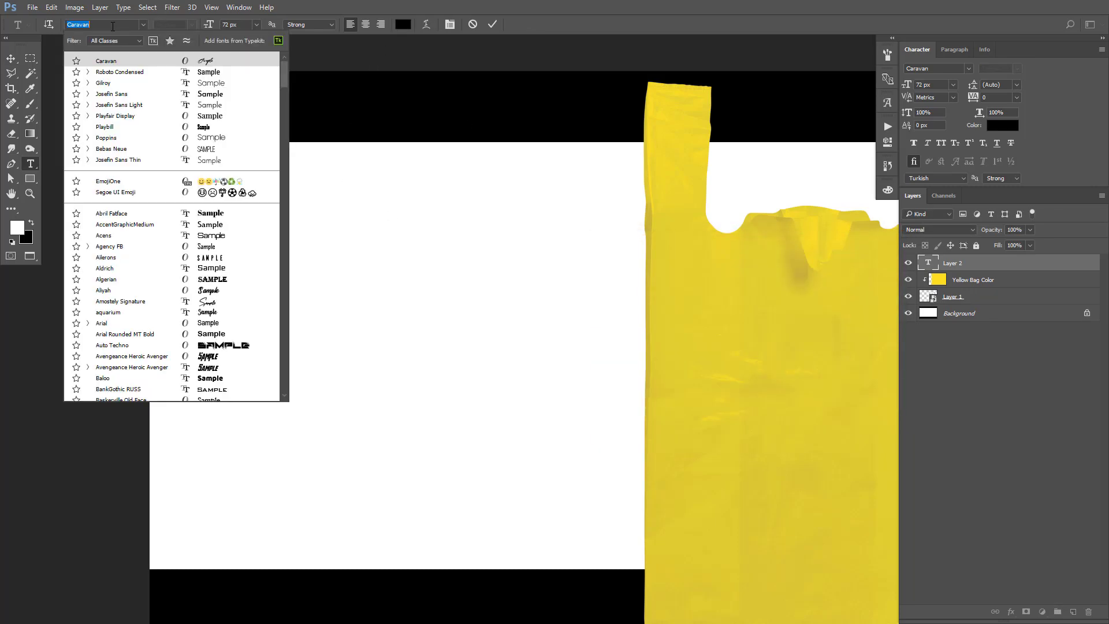
pyautogui.click(112, 82)
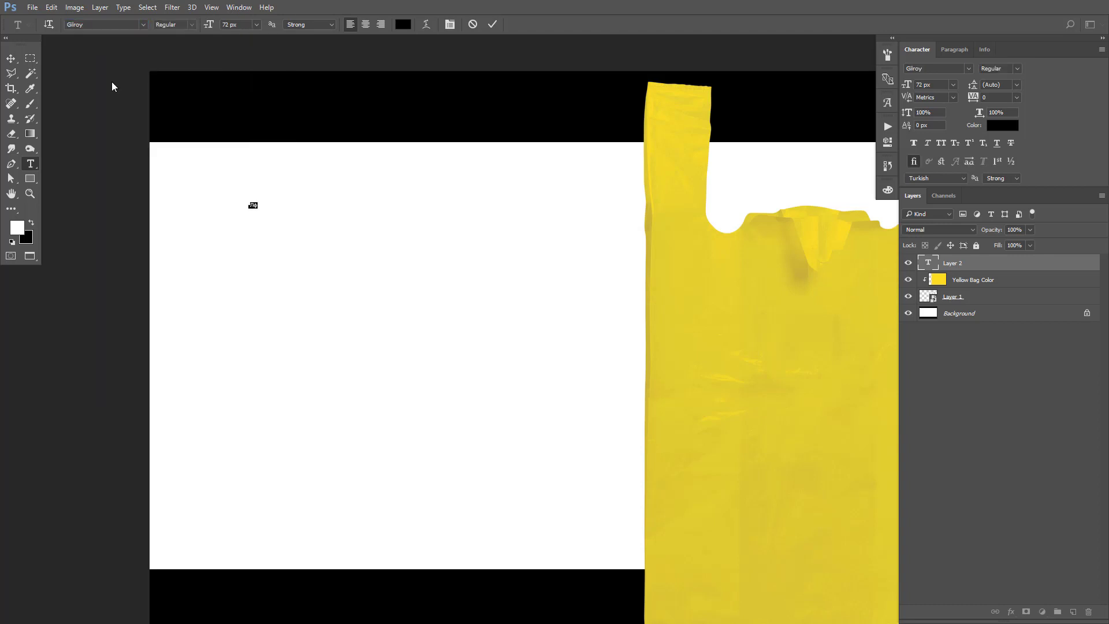
pyautogui.moveTo(209, 24); pyautogui.dragTo(305, 46)
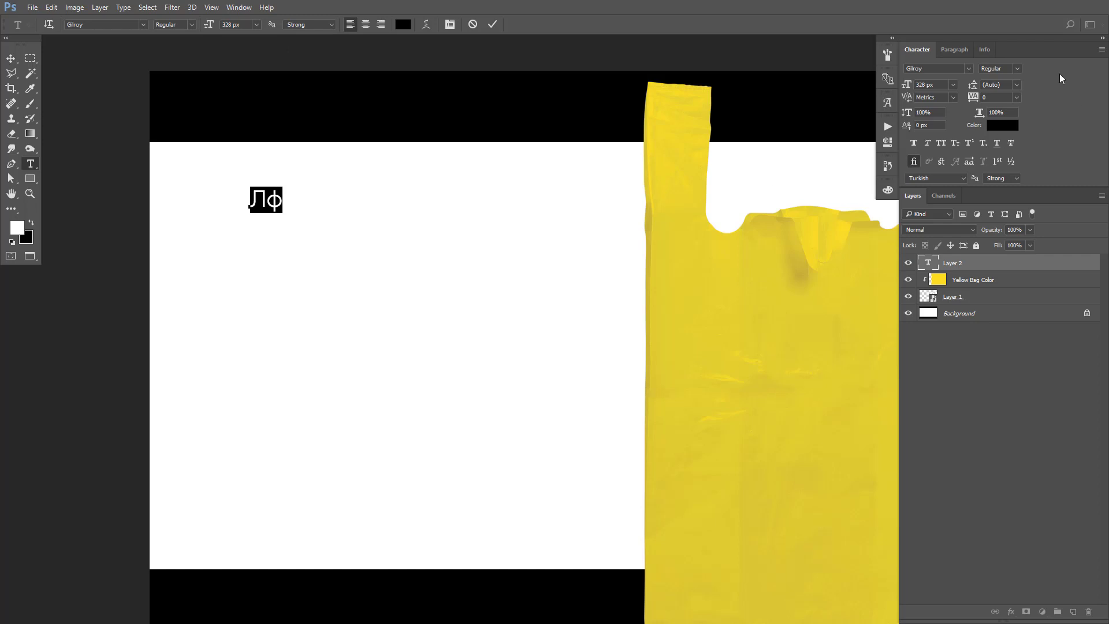
pyautogui.click(1016, 69)
pyautogui.click(1005, 180)
# Type the headline 'Karavan Plast Plus' and nudge it slightly left and down.
pyautogui.doubleClick(272, 207)
pyautogui.click(272, 208)
pyautogui.press('BackSpace')
pyautogui.press('BackSpace')
pyautogui.write('Ka')
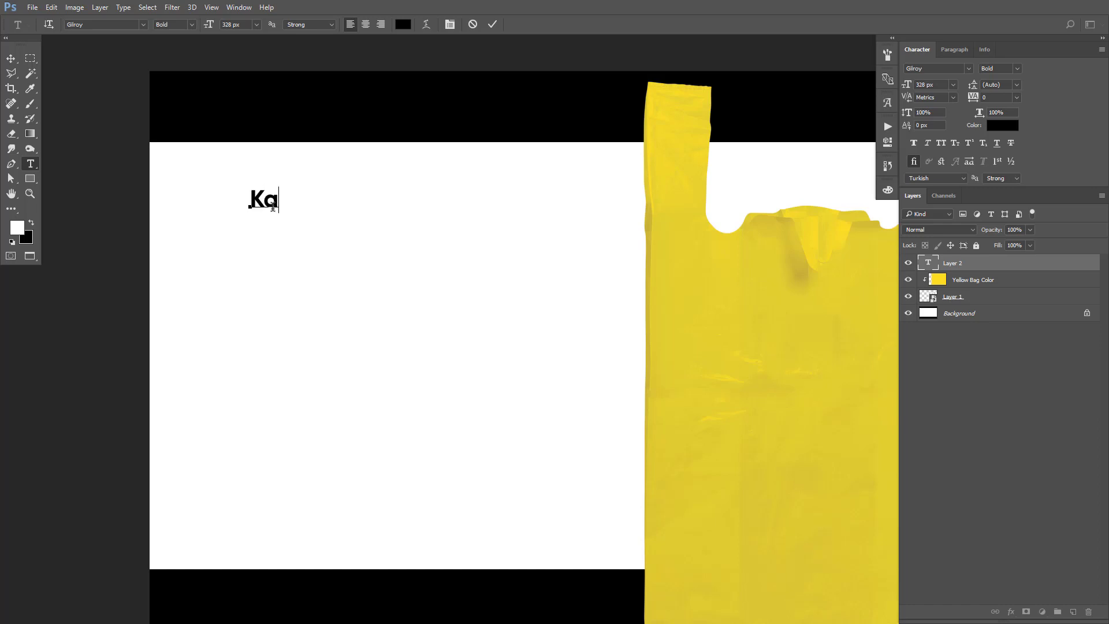
pyautogui.write('ravan')
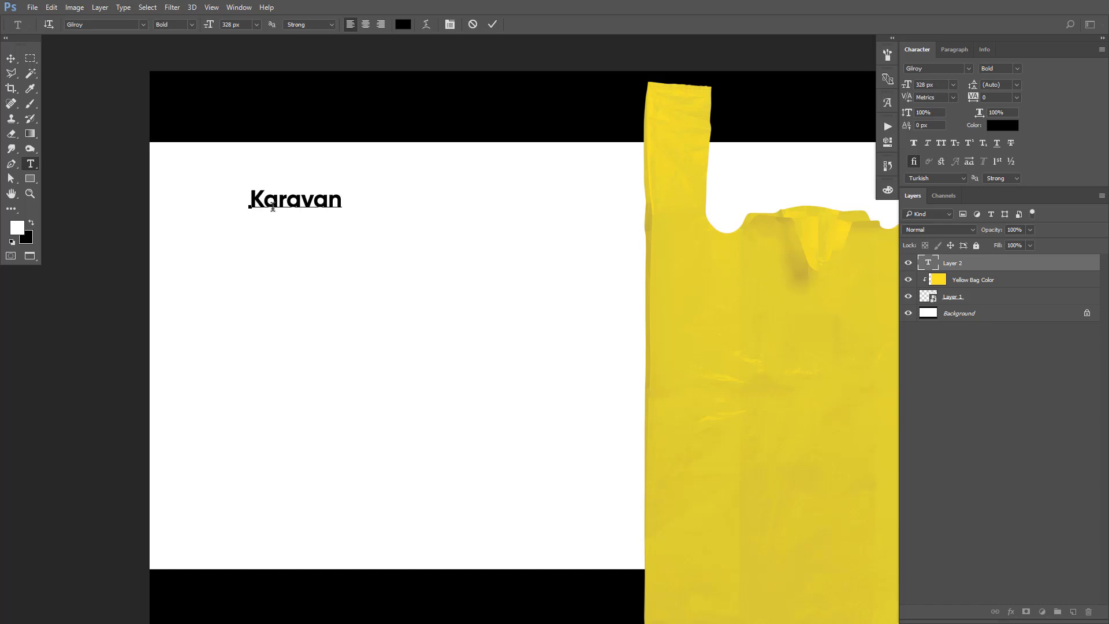
pyautogui.write(' Plast Pl')
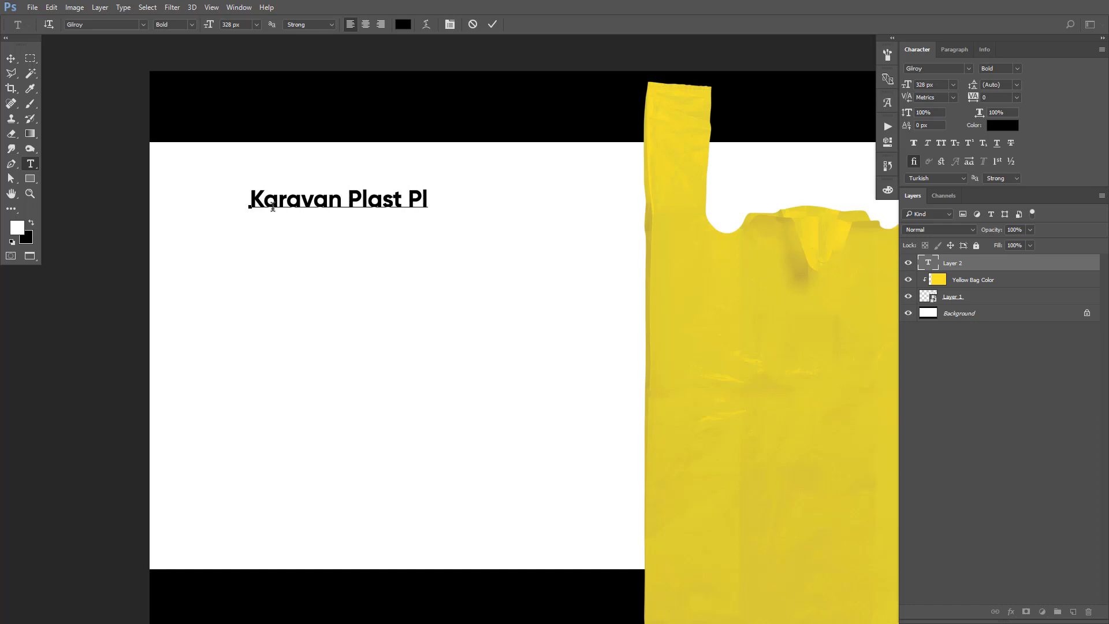
pyautogui.write('us')
pyautogui.press('BackSpace')
pyautogui.write('us')
pyautogui.hotkey('ctrl', 'Return')
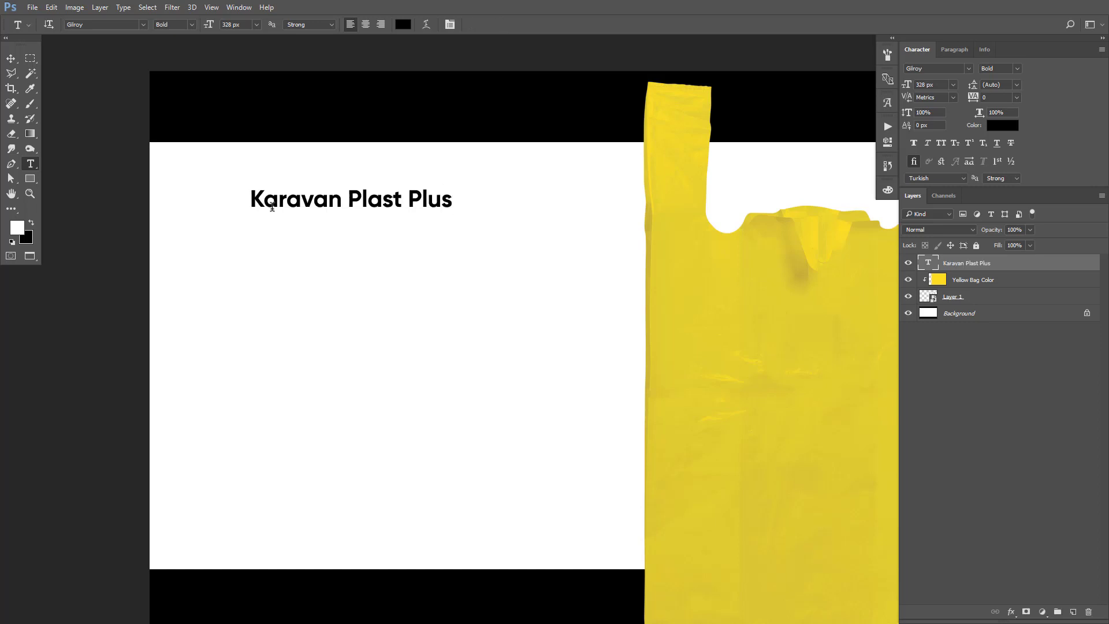
pyautogui.press('v')
pyautogui.moveTo(300, 199); pyautogui.dragTo(258, 207)
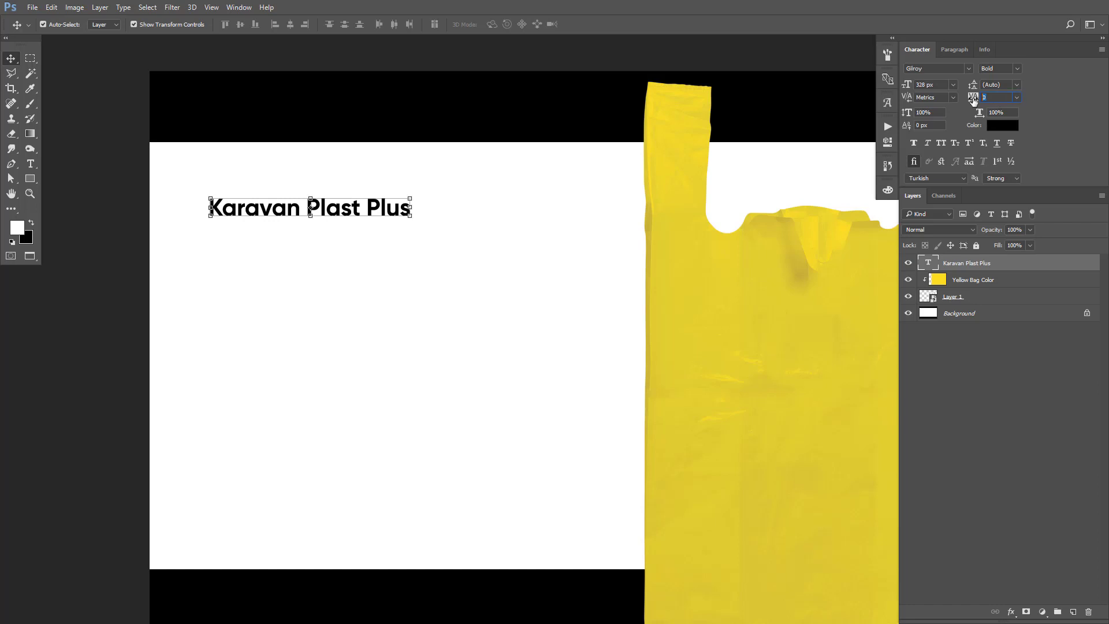
# Tighten the headline's tracking to -30 and Alt-drag a copy of it further down.
pyautogui.write('-50')
pyautogui.press('Return')
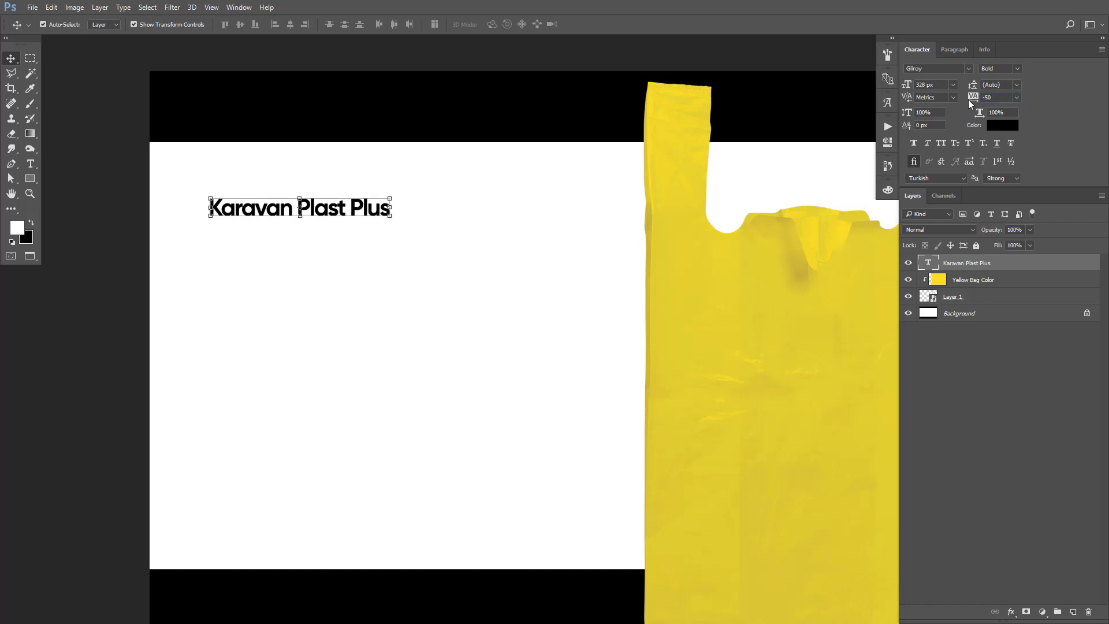
pyautogui.click(1003, 98)
pyautogui.write('-30')
pyautogui.press('Return')
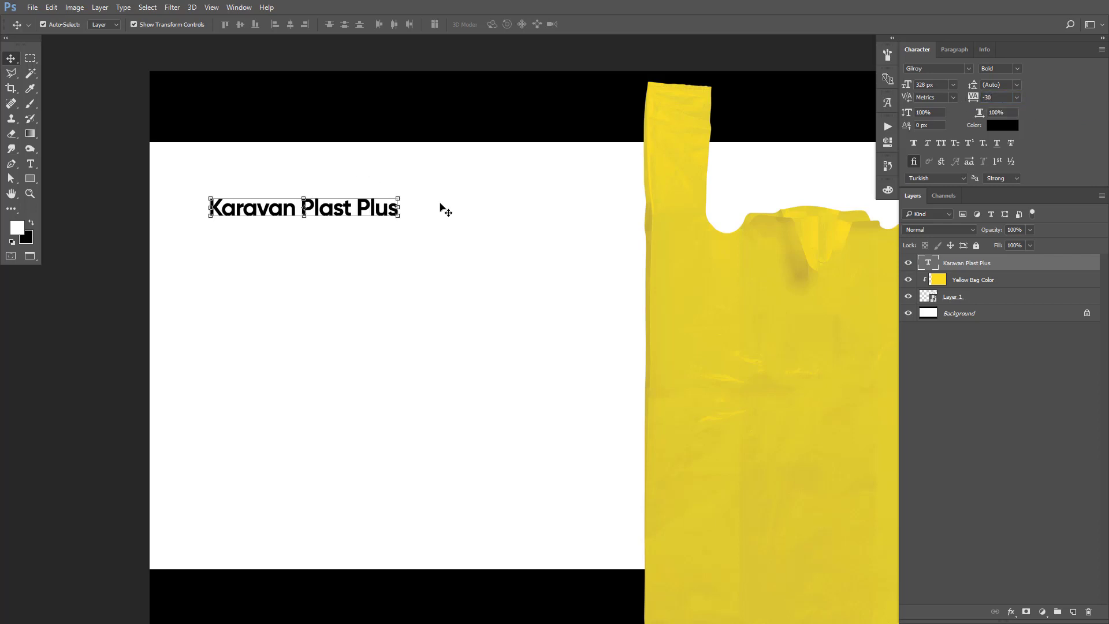
pyautogui.click(445, 209)
pyautogui.moveTo(322, 216)
pyautogui.mouseDown()
pyautogui.moveTo(326, 293)
pyautogui.moveTo(340, 318)
pyautogui.mouseUp()
# Retype the copied text as ПОЛИЭТИЛЕН / ПАКЕТЛАР on two lines.
pyautogui.press('t')
pyautogui.click(340, 318)
pyautogui.hotkey('ctrl', 'a')
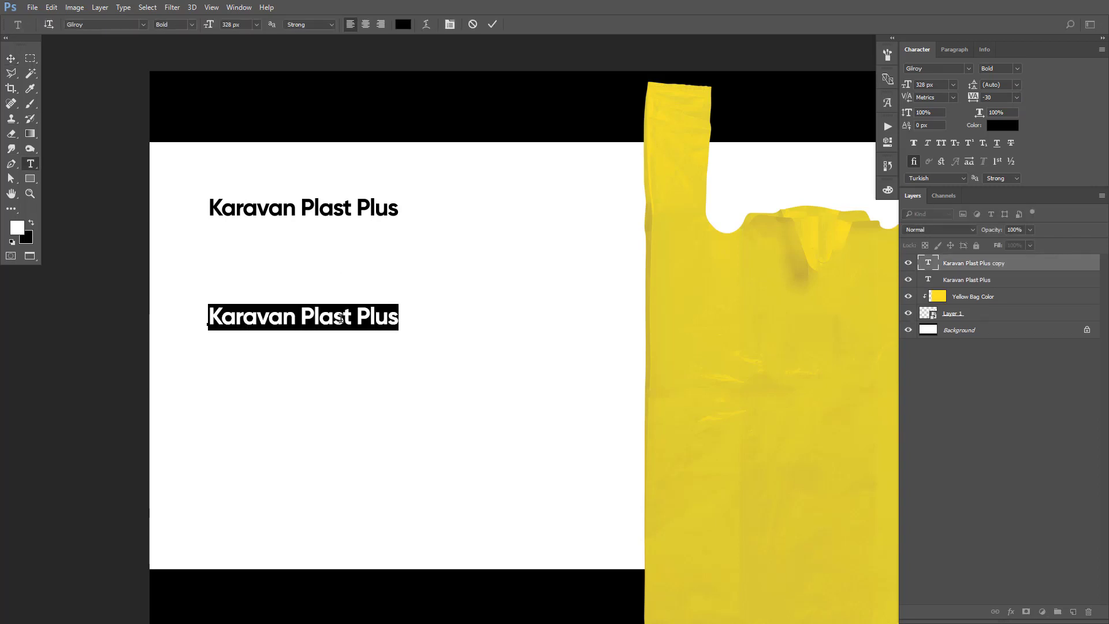
pyautogui.write('GJ')
pyautogui.press('BackSpace')
pyautogui.press('BackSpace')
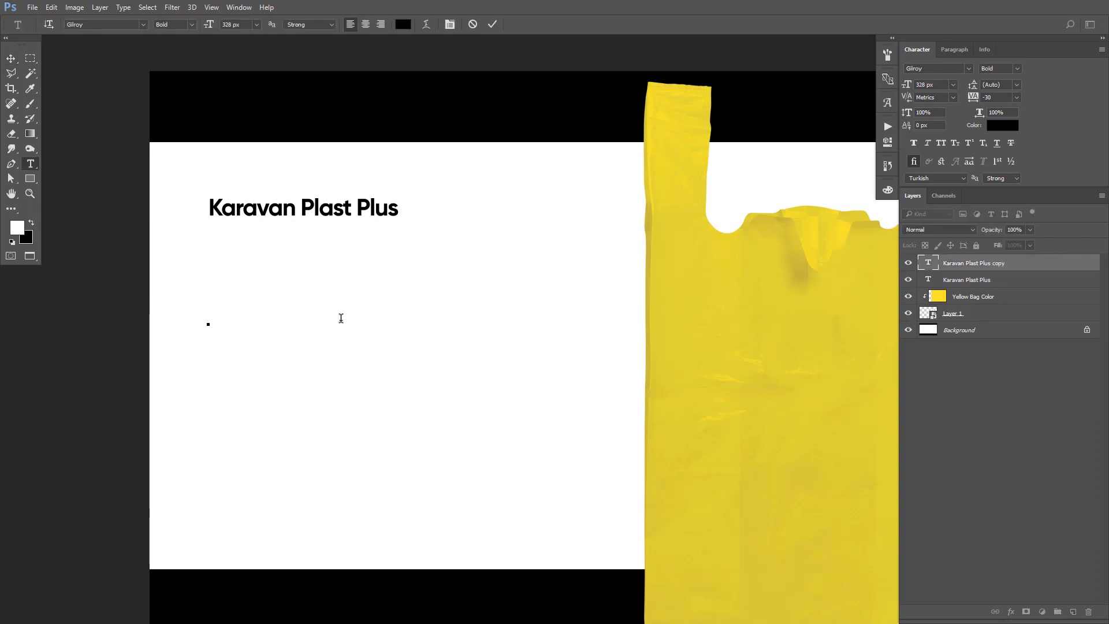
pyautogui.write('поли')
pyautogui.press('BackSpace')
pyautogui.press('BackSpace')
pyautogui.press('BackSpace')
pyautogui.write('П')
pyautogui.write('ОЛИЭТИЛЕН')
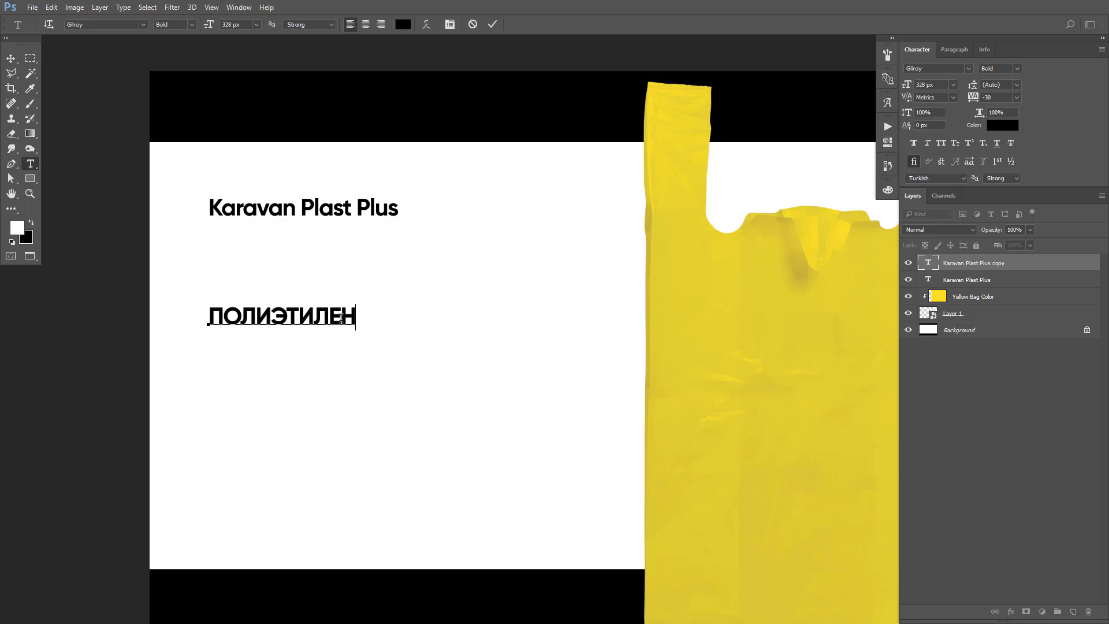
pyautogui.press('Return')
pyautogui.write('ПАКЕТЛА')
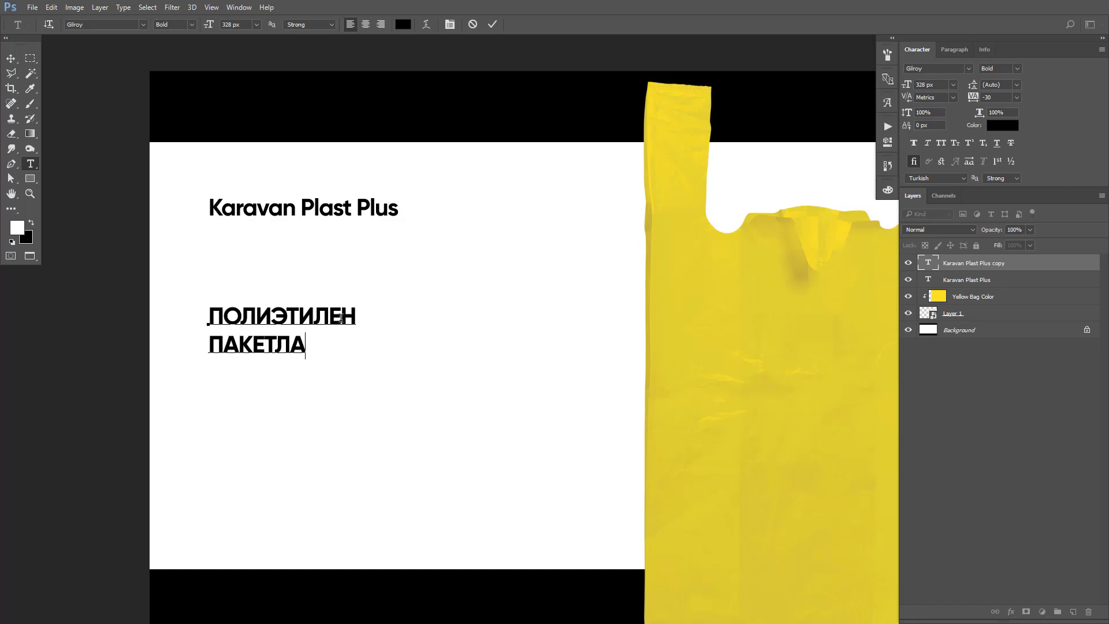
pyautogui.write('Р')
pyautogui.hotkey('ctrl', 'Return')
# Set the new text's font style to Gilroy Black.
pyautogui.press('v')
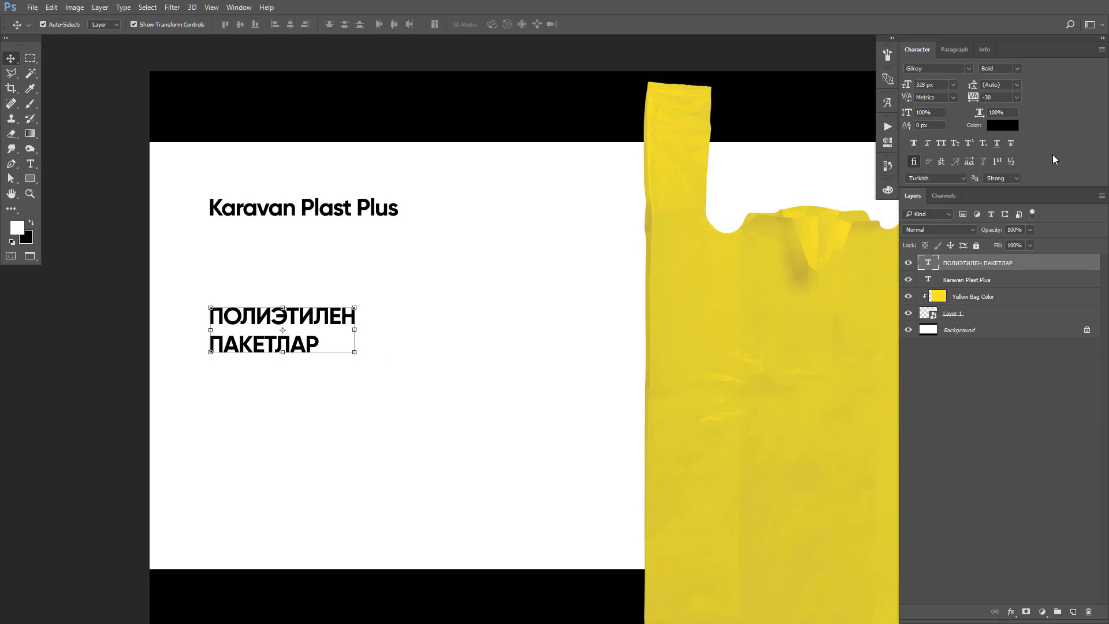
pyautogui.click(1018, 68)
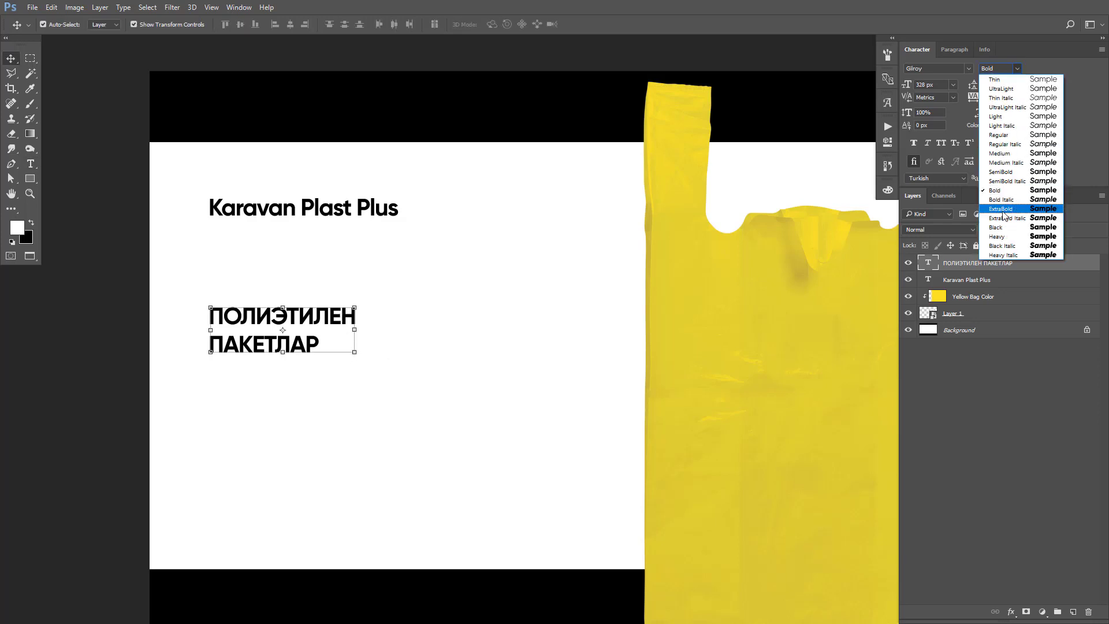
pyautogui.click(980, 209)
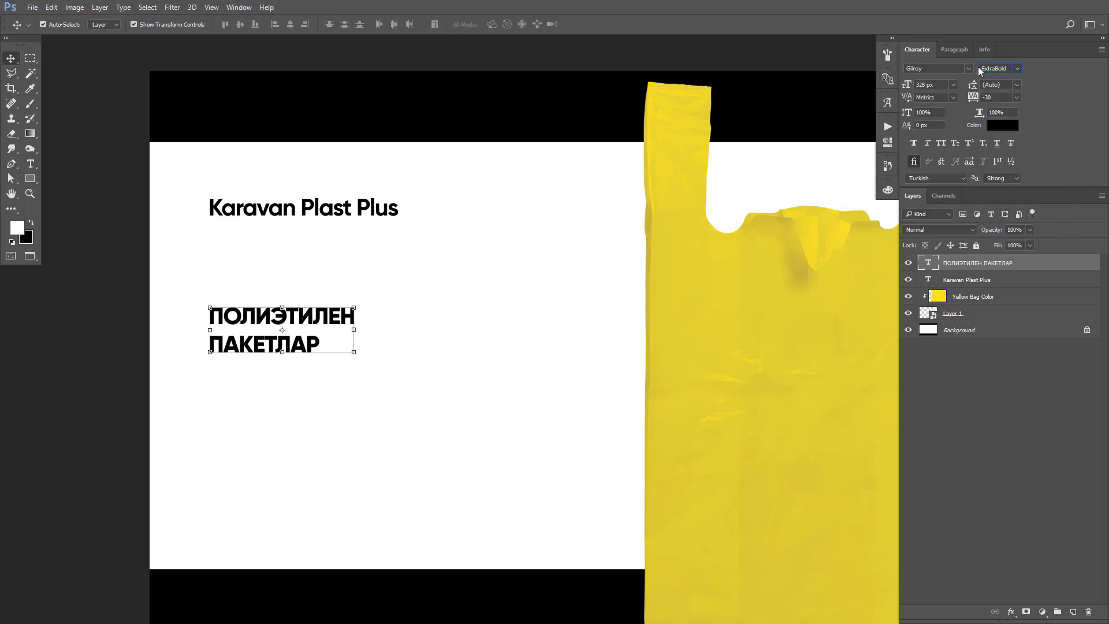
pyautogui.click(979, 67)
pyautogui.click(999, 228)
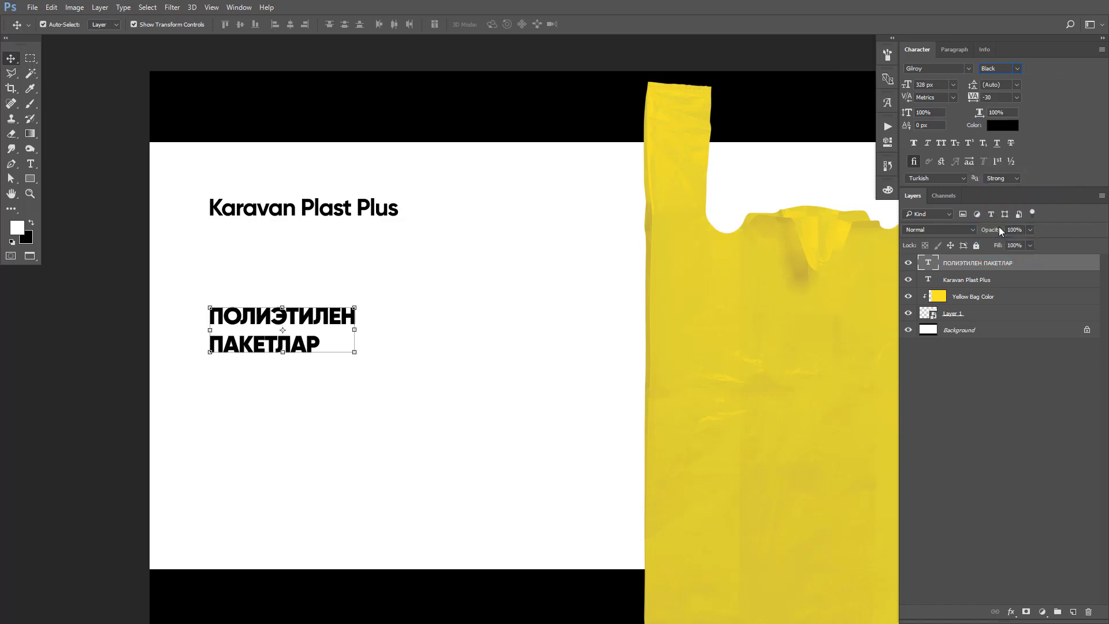
# Scale the ПОЛИЭТИЛЕН ПАКЕТЛАР text up about 2.5 times and nudge it up slightly.
pyautogui.hotkey('ctrl', 't')
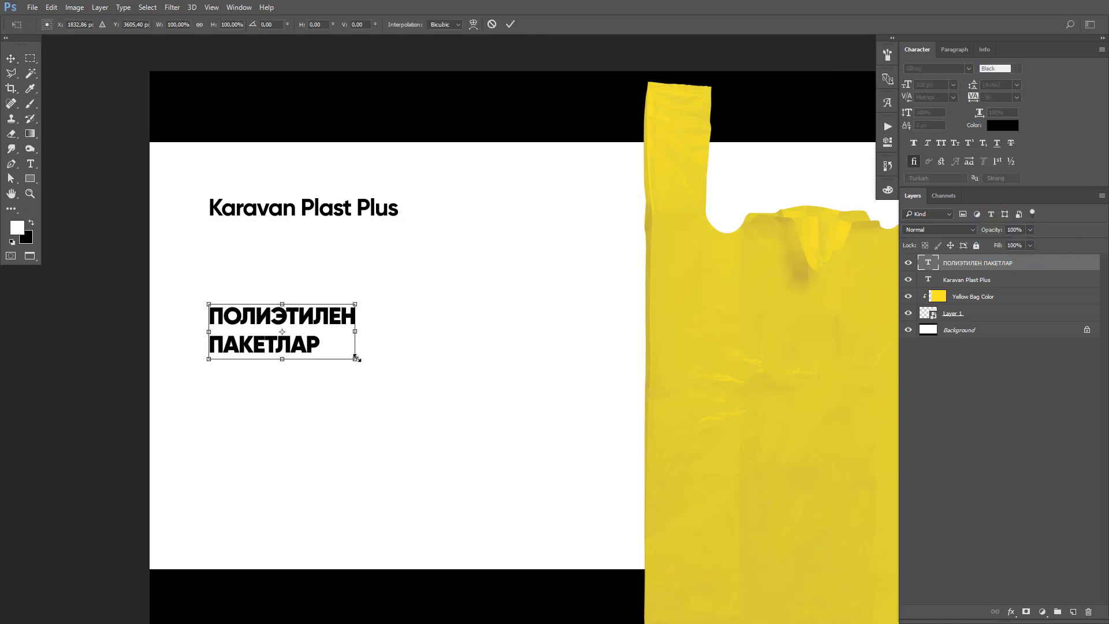
pyautogui.moveTo(355, 353); pyautogui.dragTo(577, 442)
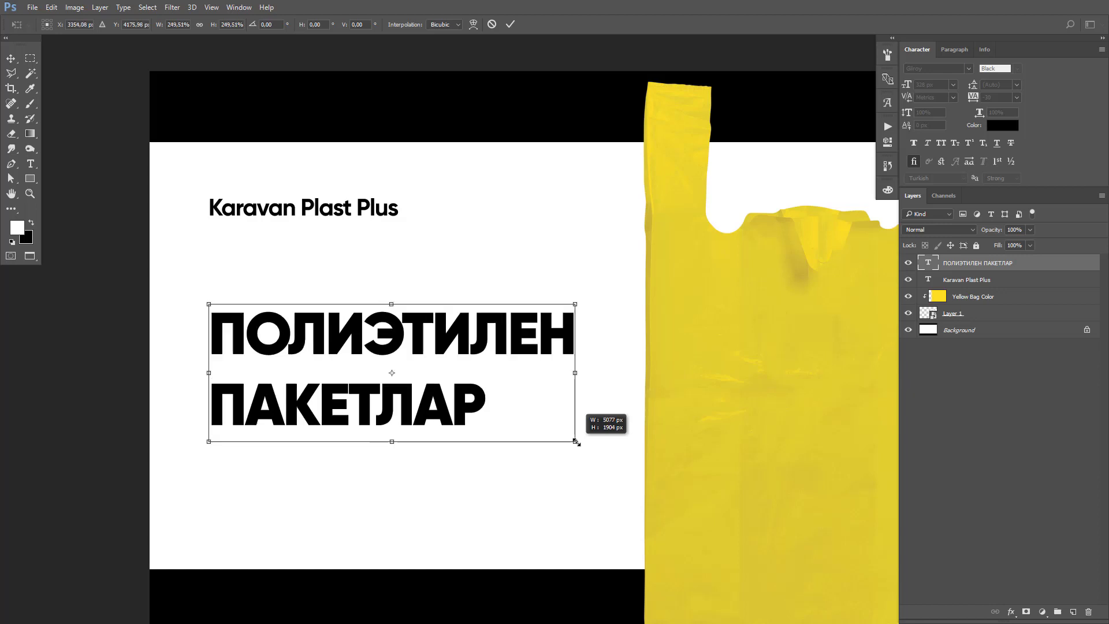
pyautogui.press('Return')
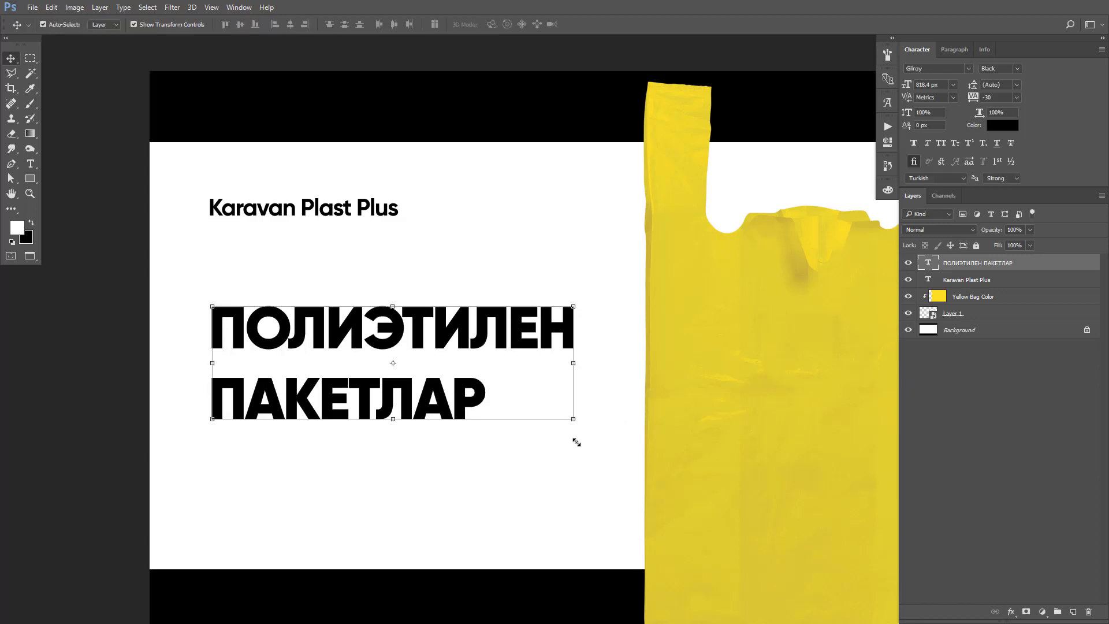
pyautogui.hotkey('shift', 'Up')
pyautogui.hotkey('shift', 'Up')
pyautogui.hotkey('shift', 'Up')
pyautogui.hotkey('shift', 'Up')
pyautogui.hotkey('shift', 'Up')
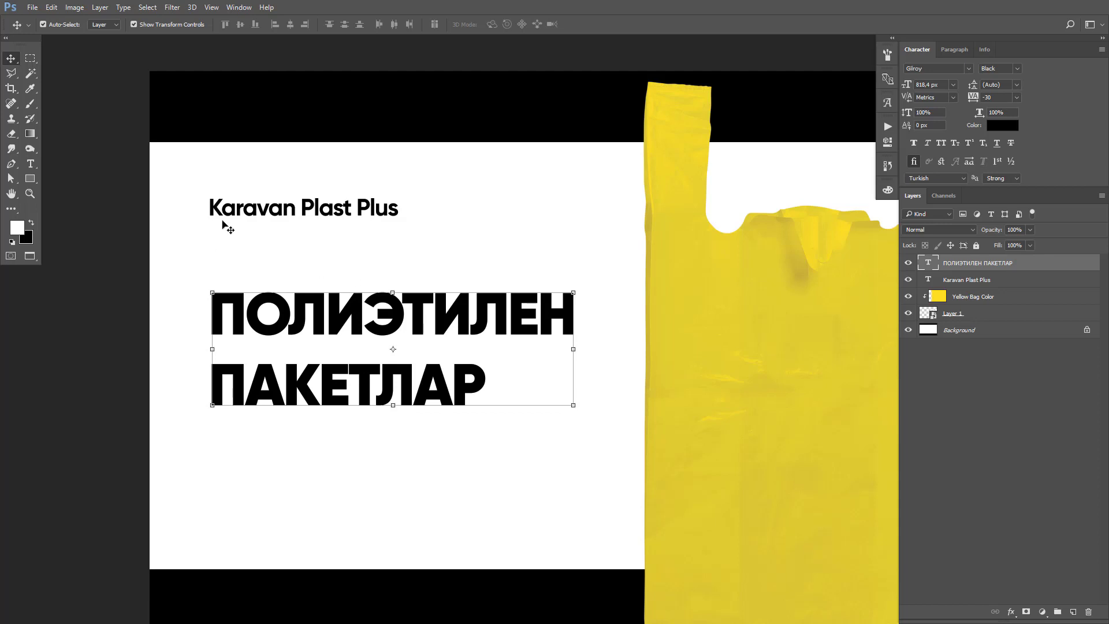
# Draw a rectangle around the Karavan Plast Plus title and fill it yellow (Y 100).
pyautogui.click(29, 182)
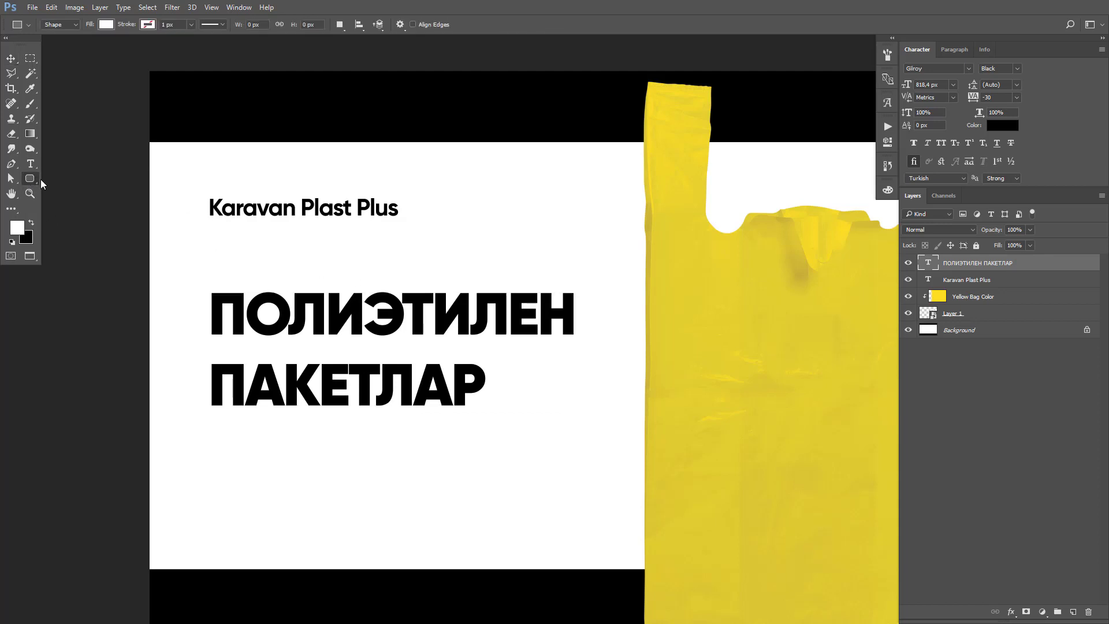
pyautogui.moveTo(194, 181); pyautogui.dragTo(436, 237)
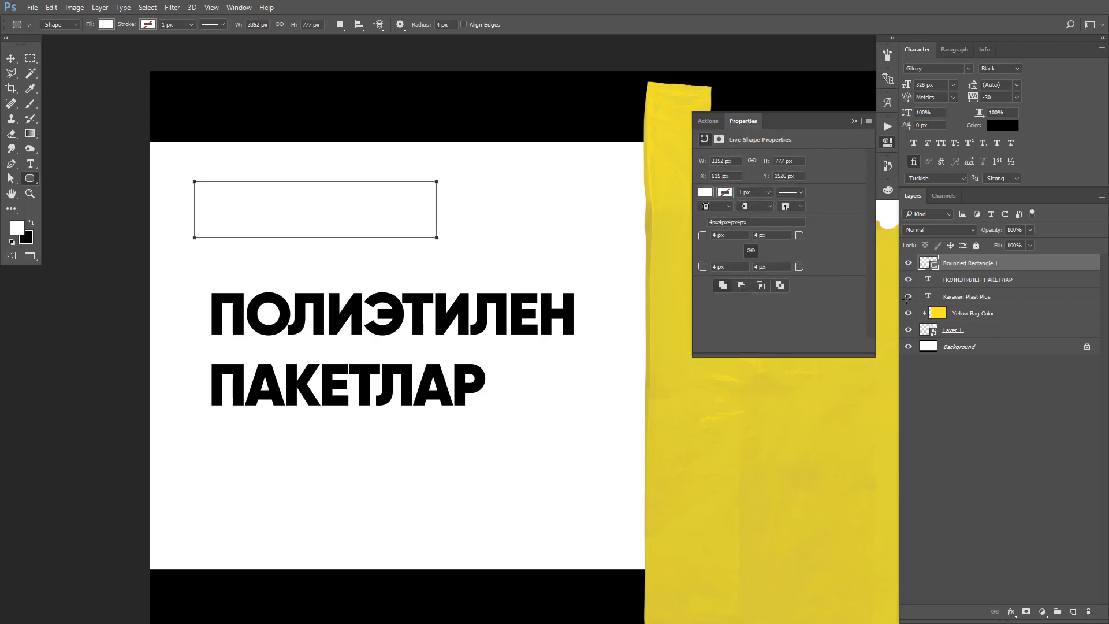
pyautogui.doubleClick(931, 265)
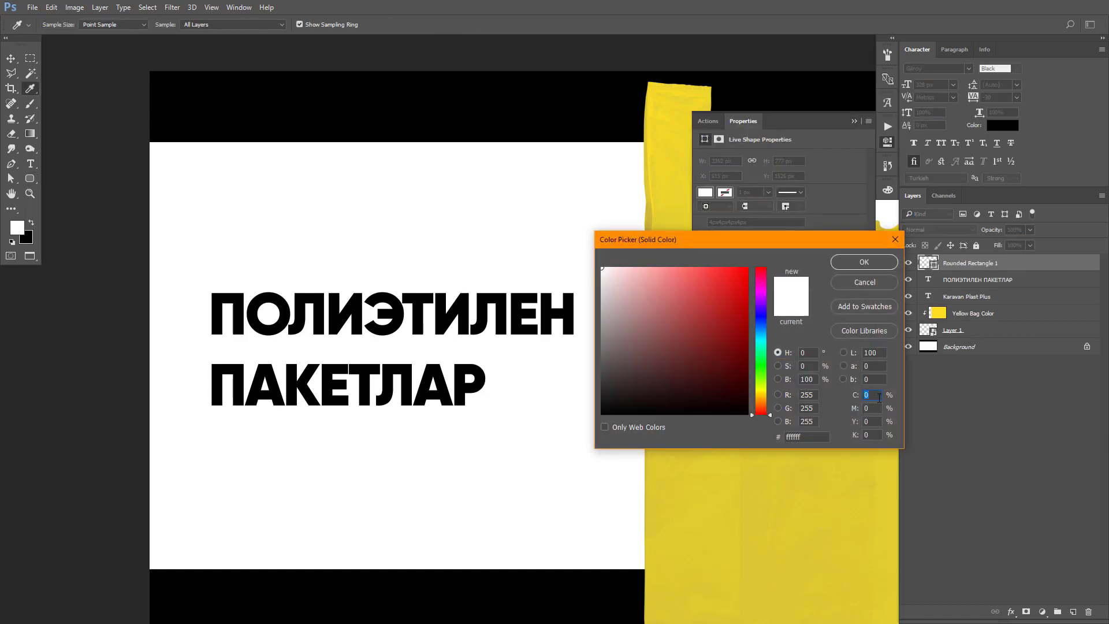
pyautogui.click(857, 425)
pyautogui.write('100')
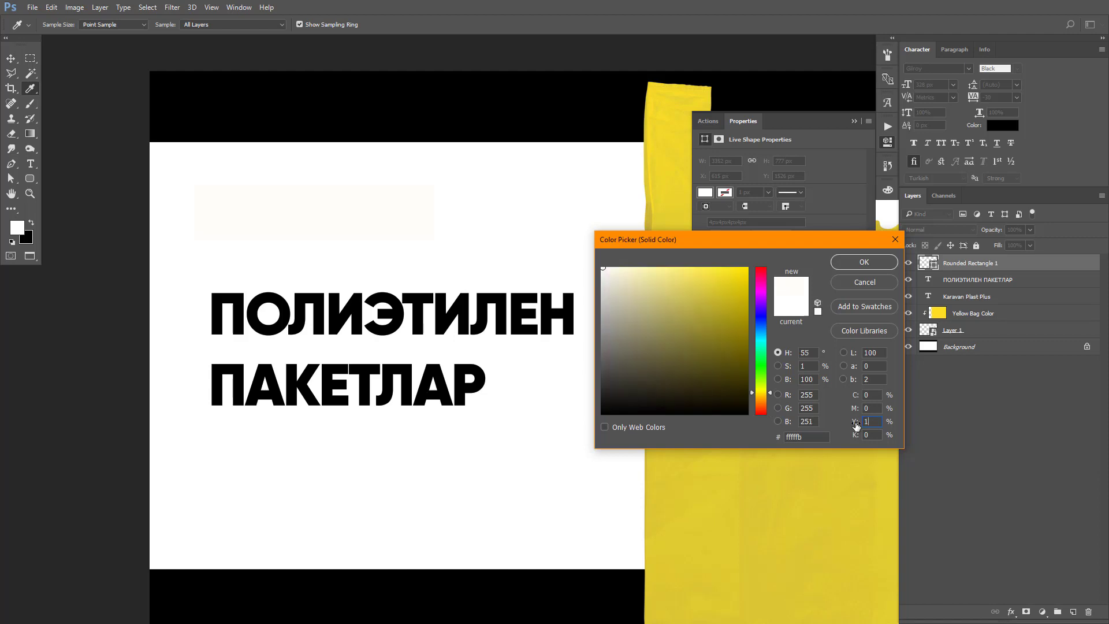
pyautogui.press('Return')
# Move the rectangle beneath the title and round its corners to 900 into a pill.
pyautogui.press('v')
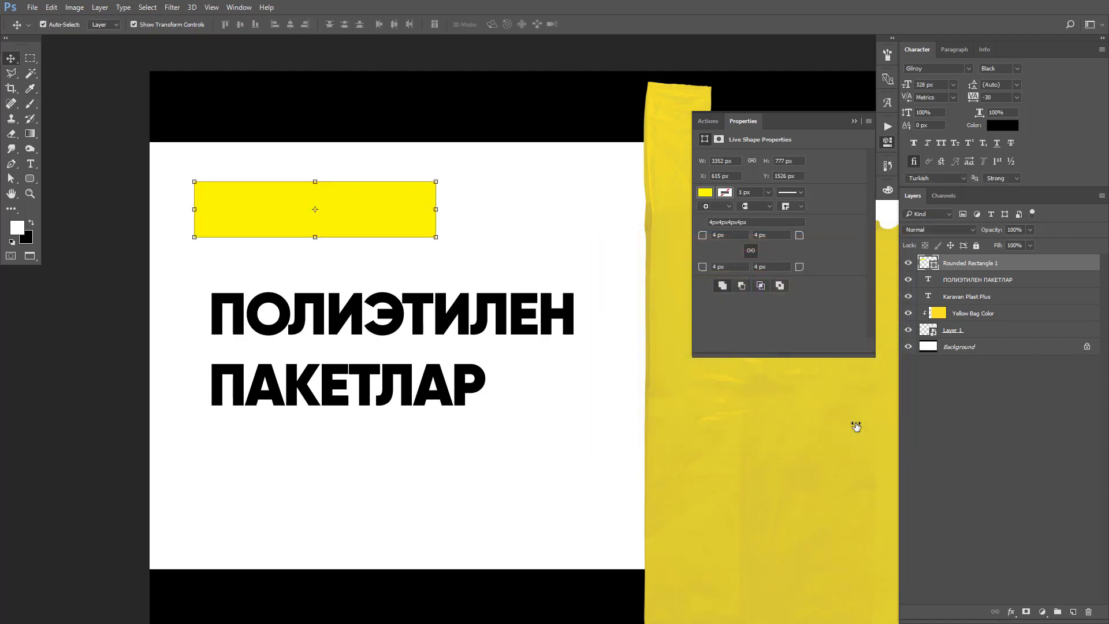
pyautogui.hotkey('ctrl', '[')
pyautogui.hotkey('ctrl', '[')
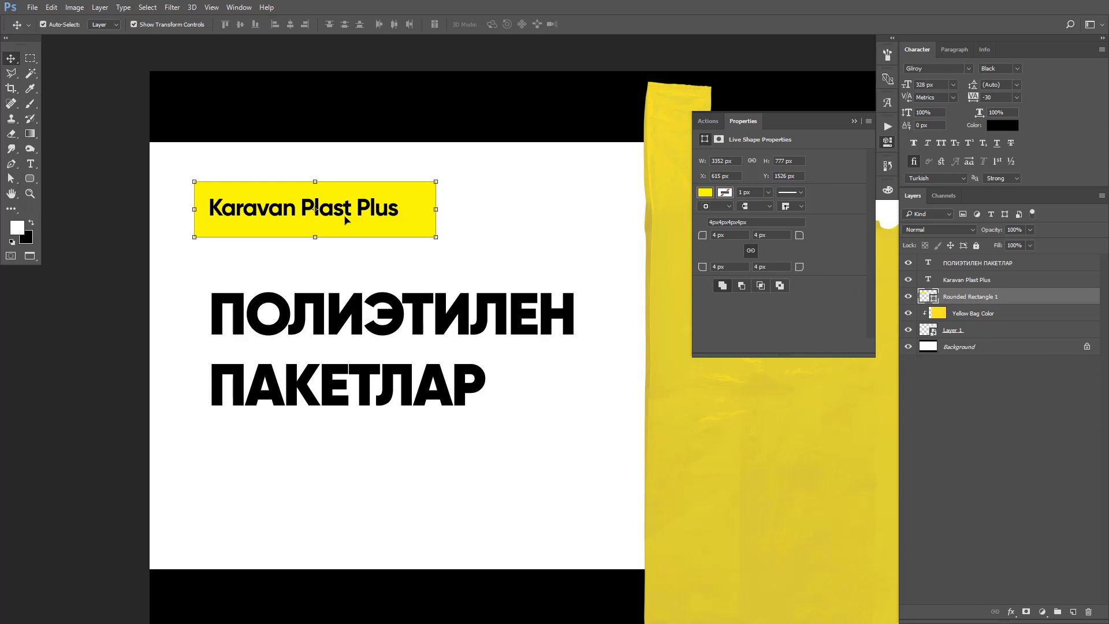
pyautogui.doubleClick(714, 235)
pyautogui.write('900')
pyautogui.press('Return')
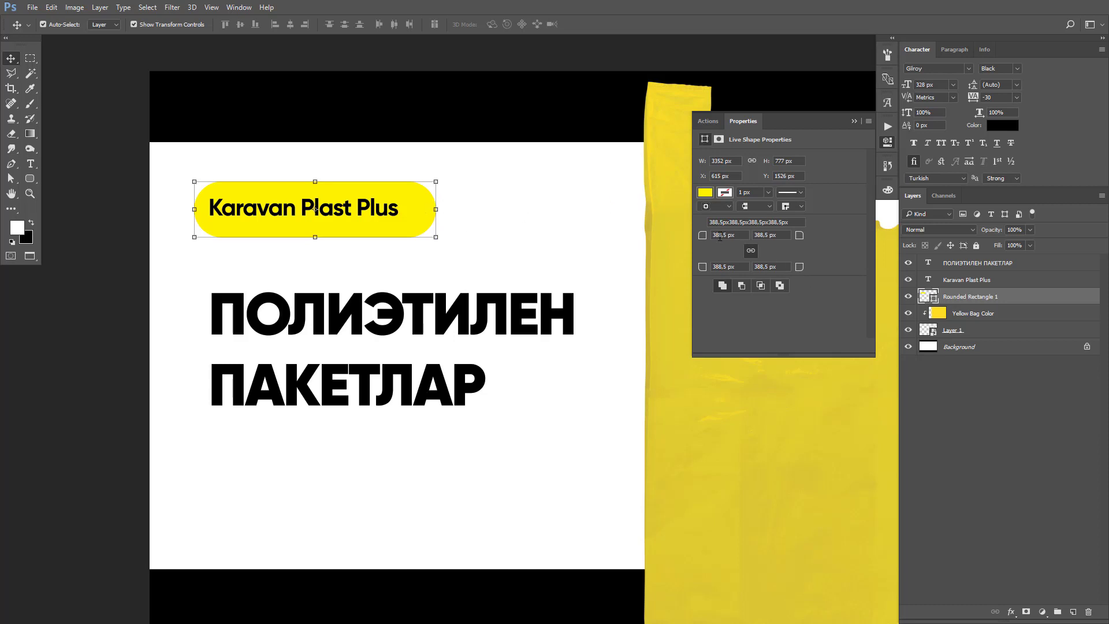
pyautogui.moveTo(436, 209); pyautogui.dragTo(416, 212)
# Make the pill slimmer and centre the Karavan Plast Plus label in it both ways.
pyautogui.moveTo(304, 236); pyautogui.dragTo(304, 230)
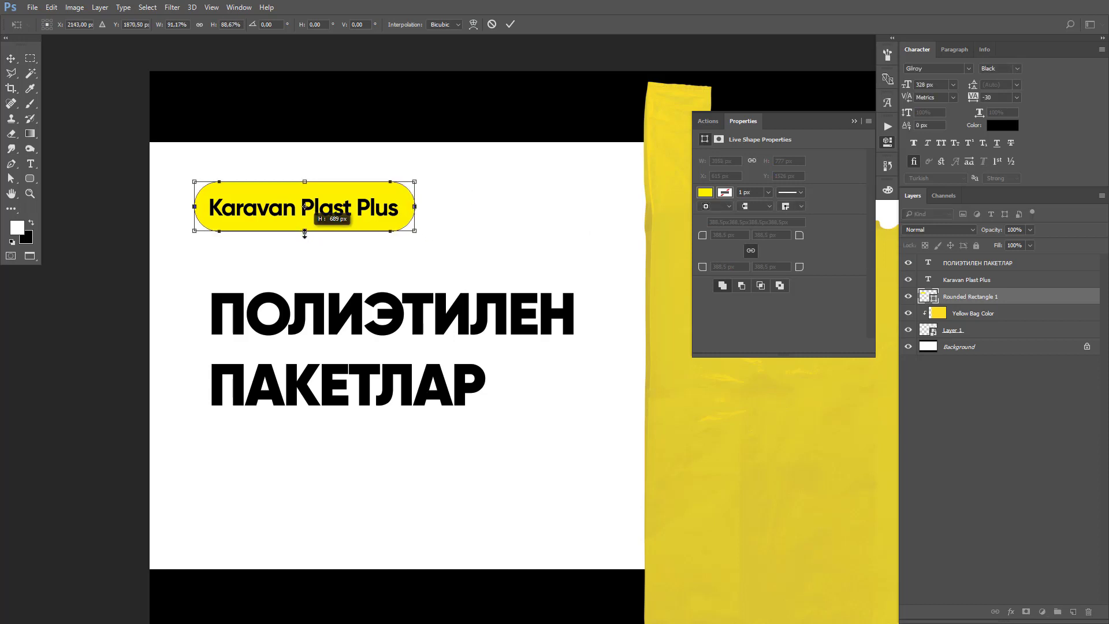
pyautogui.press('Return')
pyautogui.click(441, 218)
pyautogui.click(356, 215)
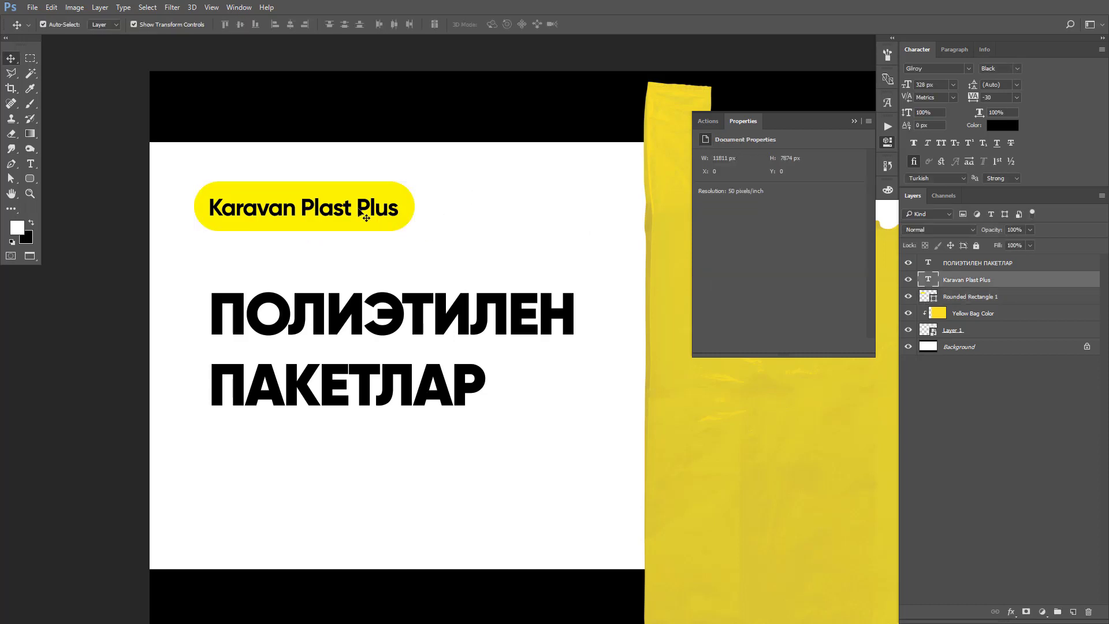
pyautogui.moveTo(341, 162); pyautogui.dragTo(416, 205)
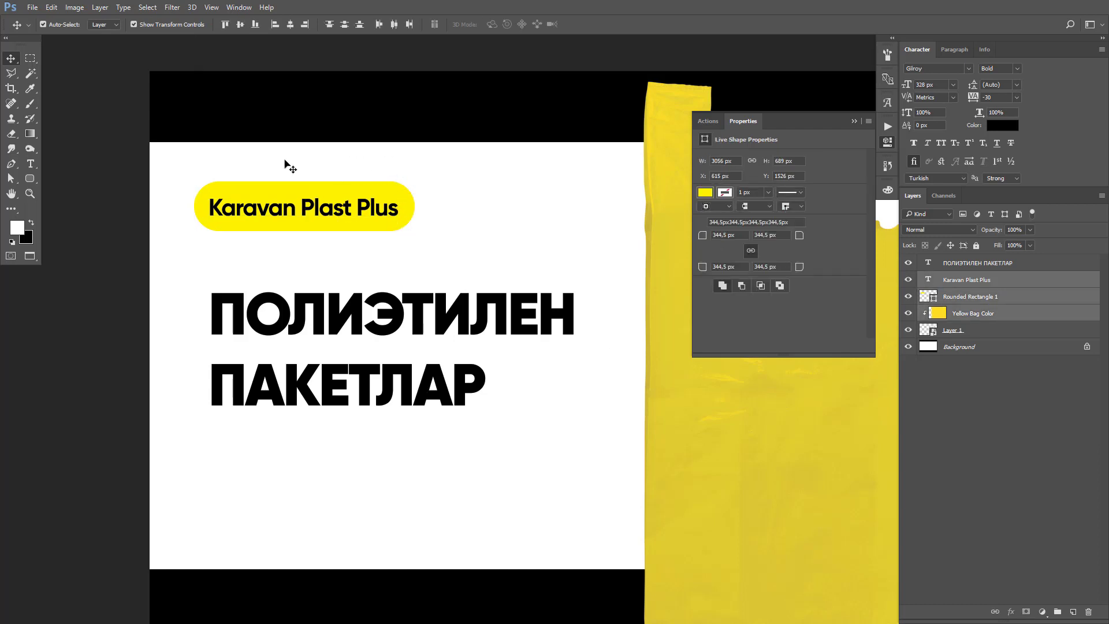
pyautogui.click(335, 192)
pyautogui.scroll(1, 374, 186)
pyautogui.keyDown('shift'); pyautogui.click(382, 188); pyautogui.keyUp('shift')
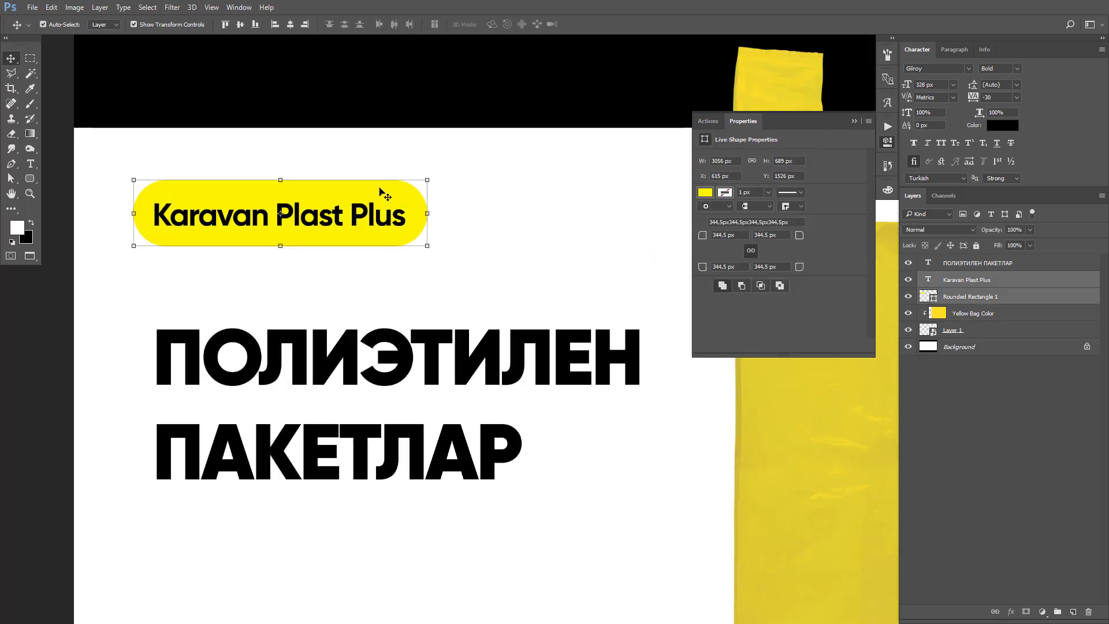
pyautogui.click(240, 24)
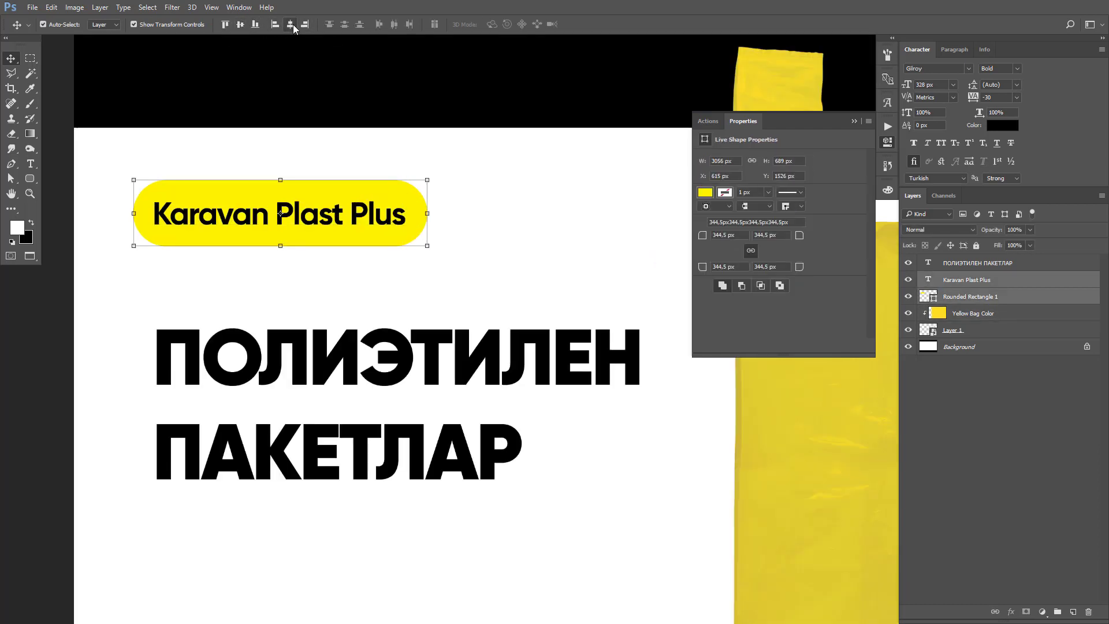
pyautogui.click(290, 25)
pyautogui.click(505, 219)
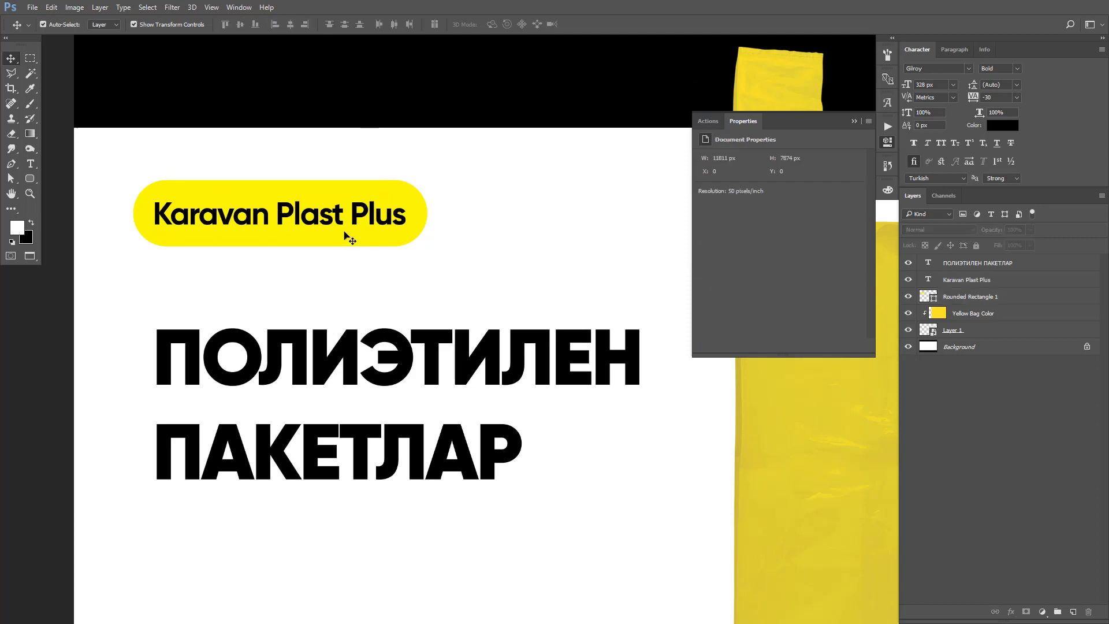
# Scale the Karavan Plast Plus label down slightly to about 294 px.
pyautogui.click(358, 222)
pyautogui.hotkey('ctrl', 't')
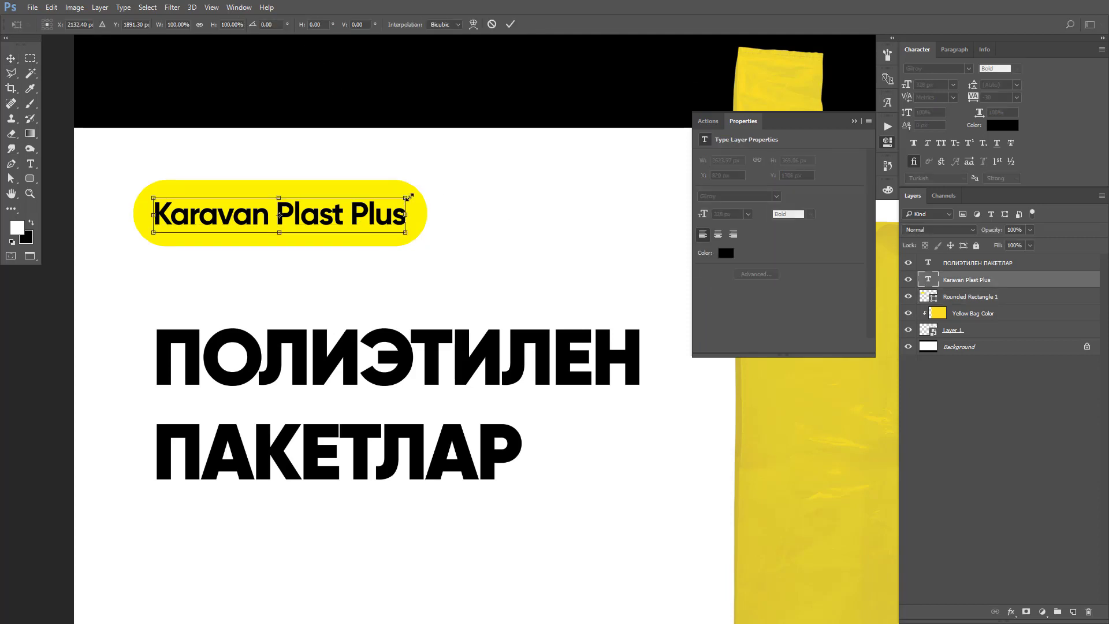
pyautogui.moveTo(406, 199); pyautogui.dragTo(396, 199)
pyautogui.press('Return')
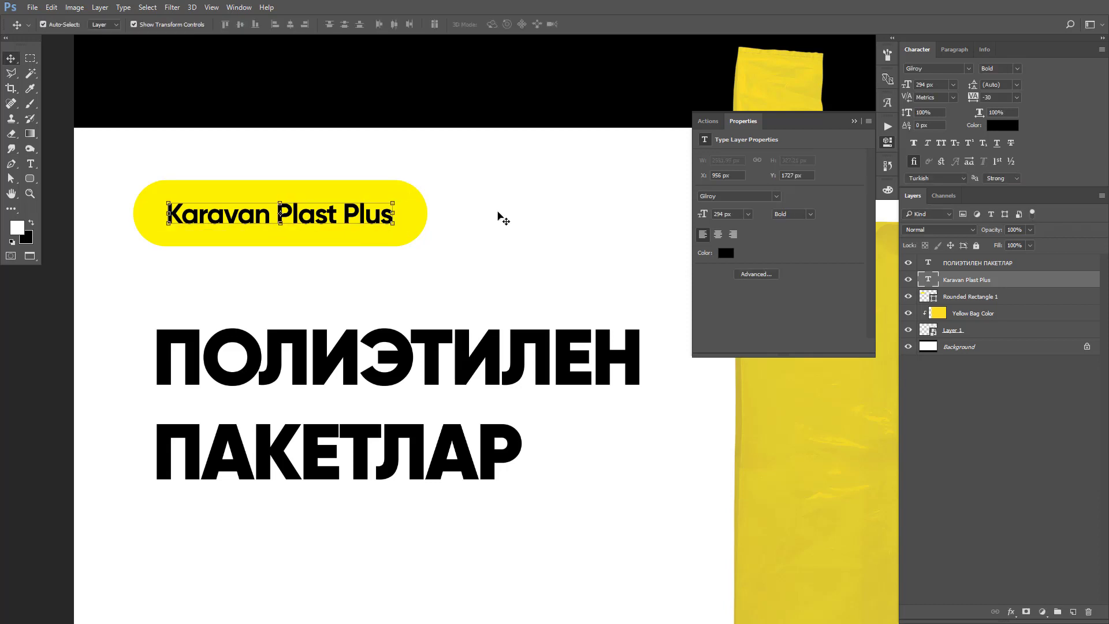
pyautogui.click(505, 218)
pyautogui.moveTo(387, 240); pyautogui.dragTo(394, 237)
pyautogui.click(369, 215)
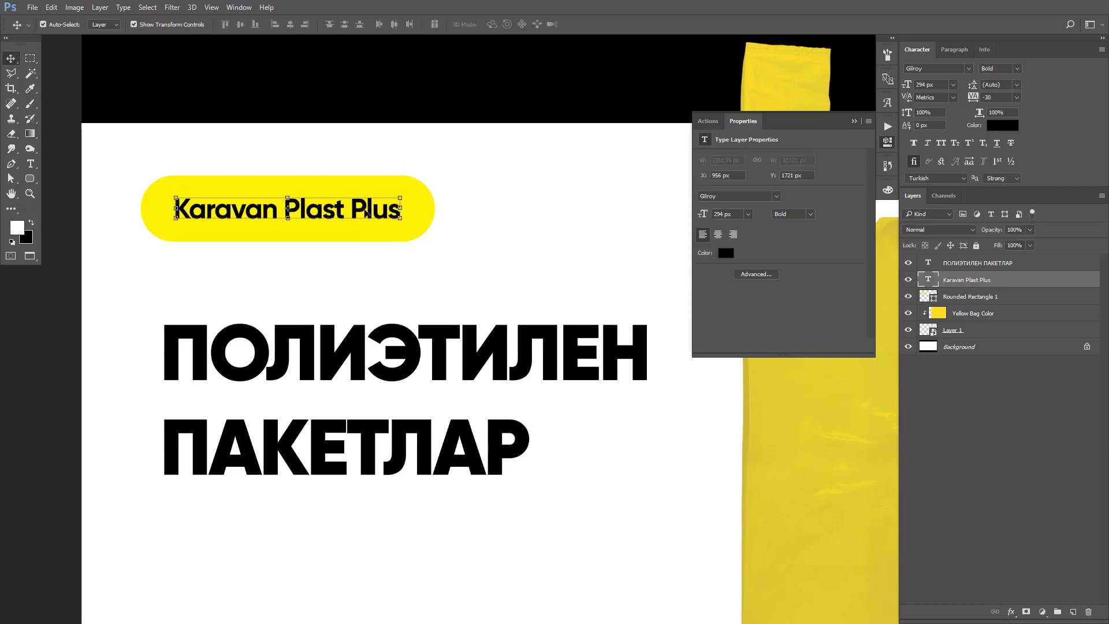
pyautogui.click(528, 230)
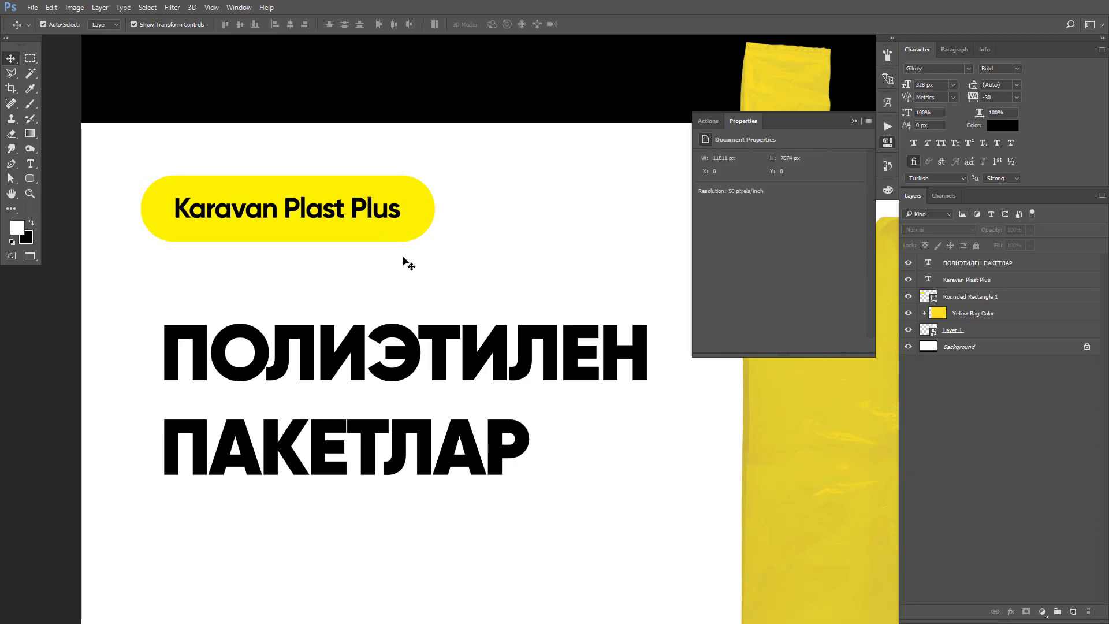
pyautogui.scroll(-1, 333, 248)
# Shift the pill and its label right to line up with the headline's left edge.
pyautogui.moveTo(209, 167); pyautogui.dragTo(315, 217)
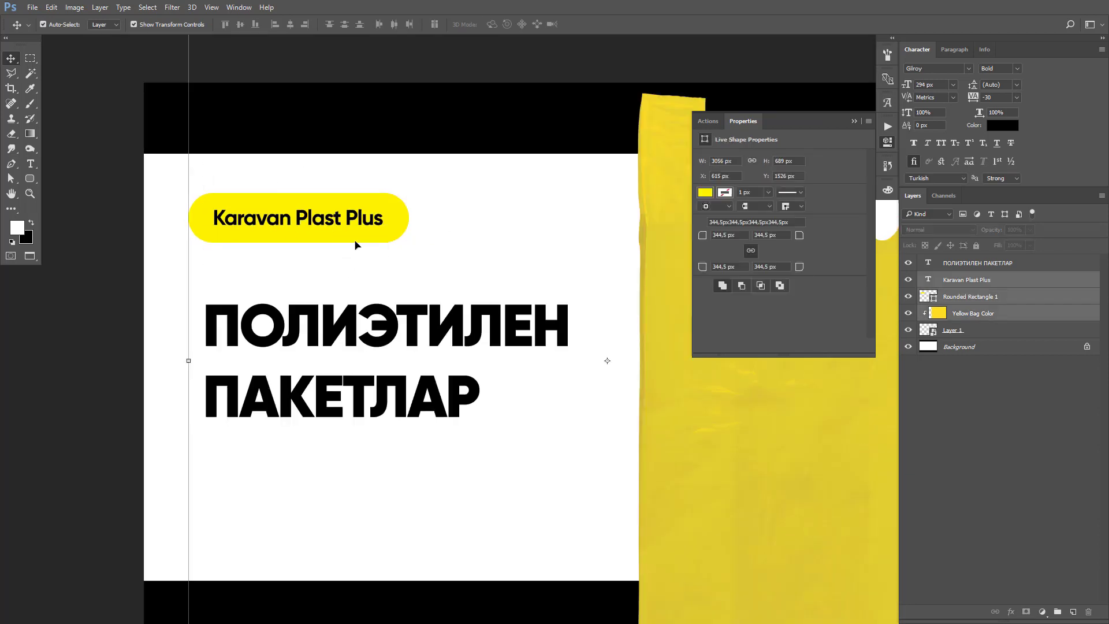
pyautogui.click(286, 227)
pyautogui.scroll(-1, 358, 226)
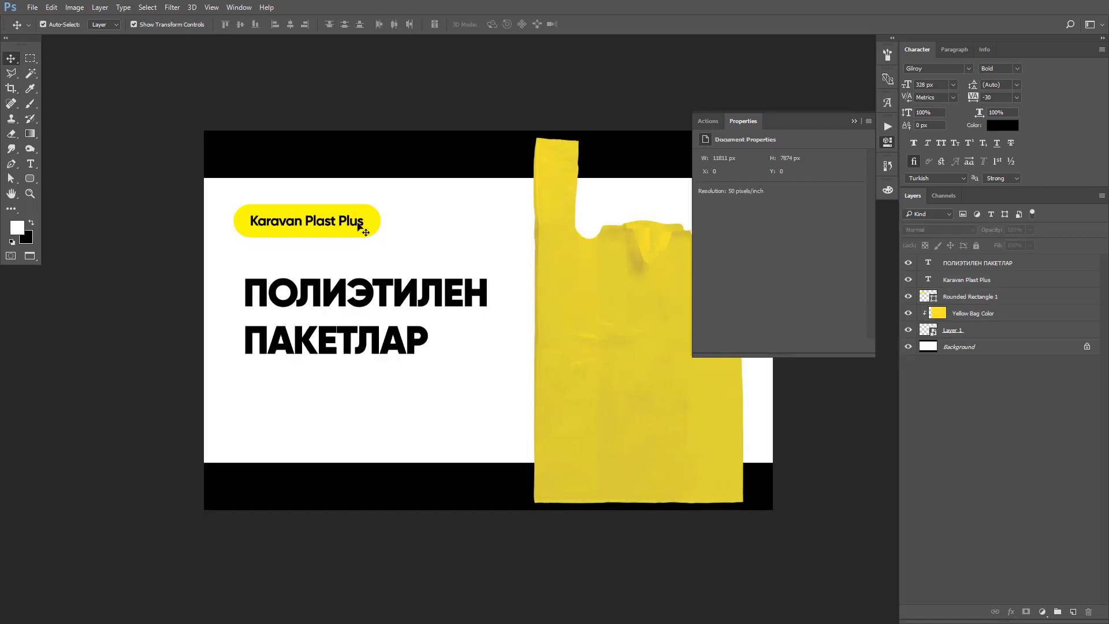
pyautogui.scroll(1, 335, 224)
pyautogui.keyDown('shift'); pyautogui.click(401, 231); pyautogui.keyUp('shift')
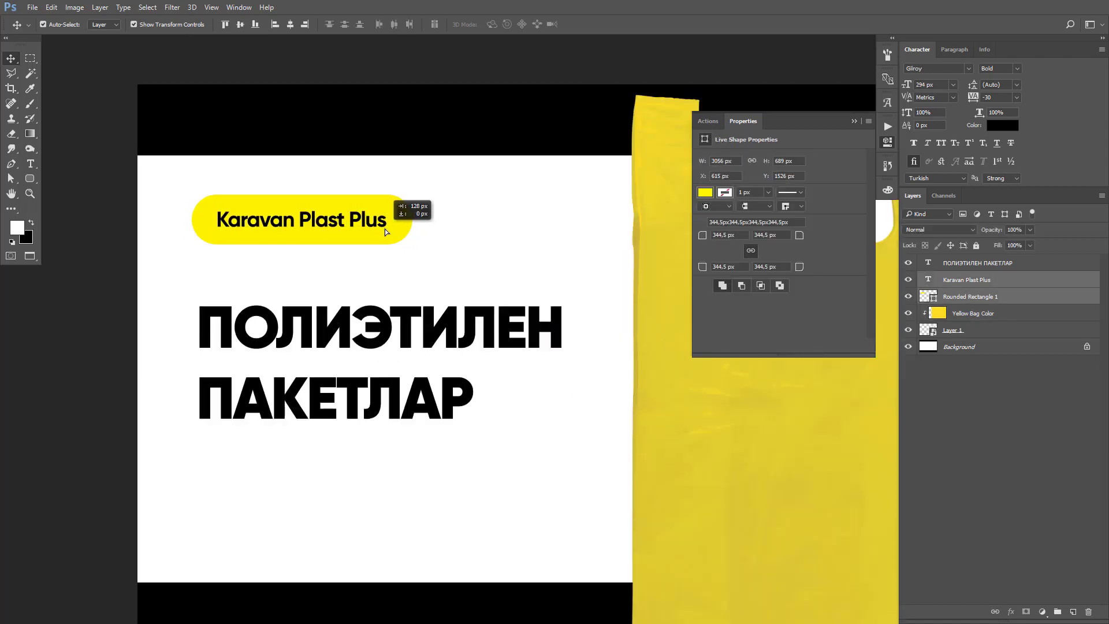
pyautogui.moveTo(390, 232); pyautogui.dragTo(390, 232)
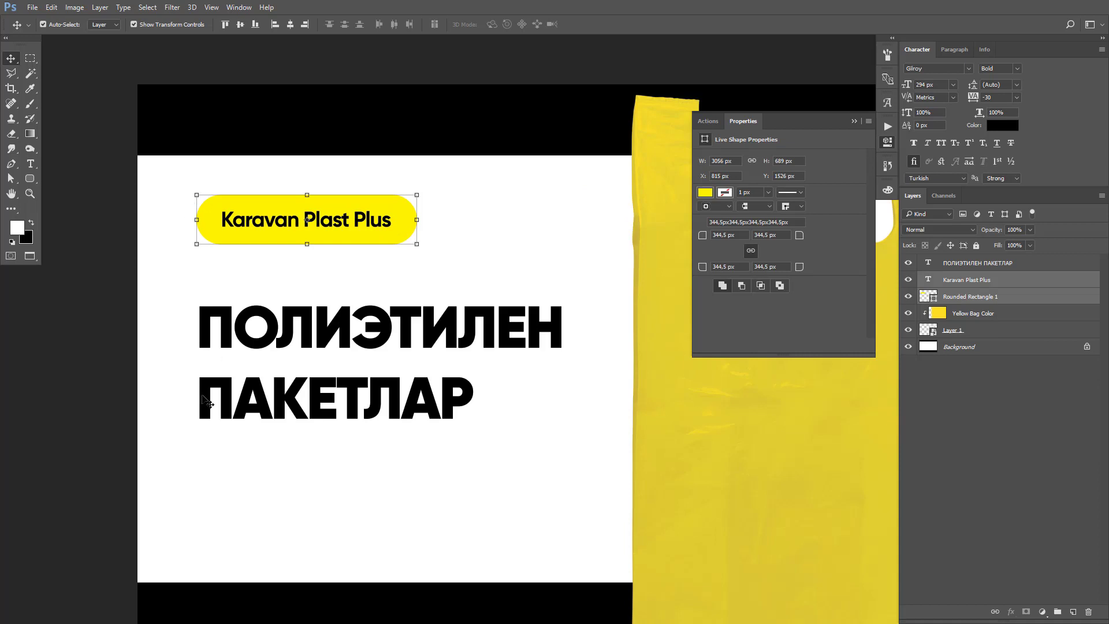
# Set the headline leading to 750 px, lower it slightly, and duplicate it below.
pyautogui.click(325, 331)
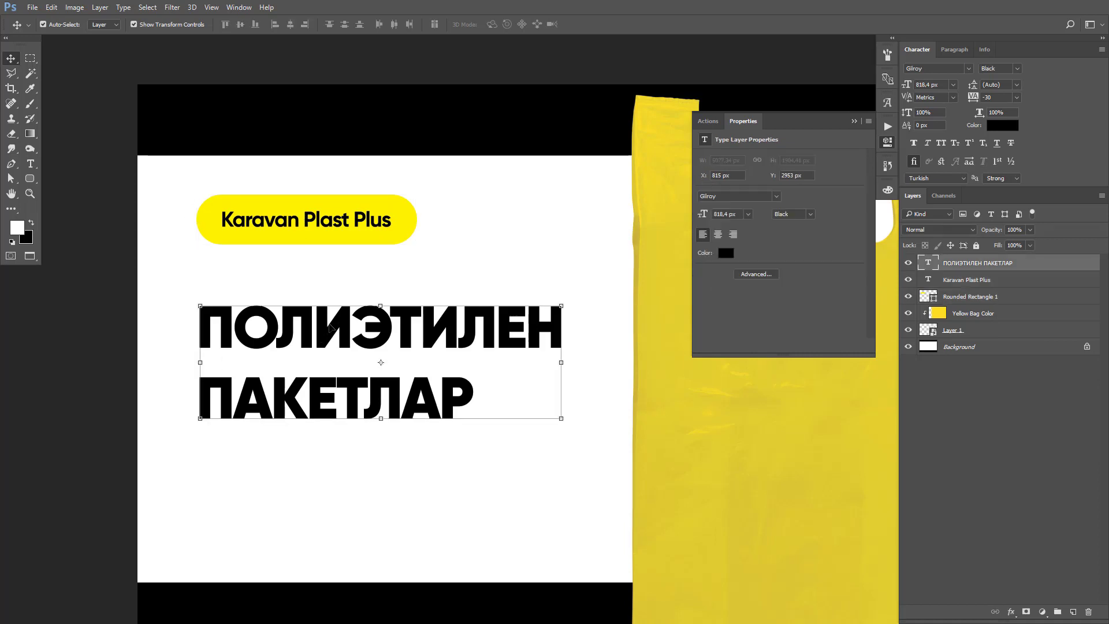
pyautogui.scroll(-1, 310, 344)
pyautogui.scroll(1, 310, 344)
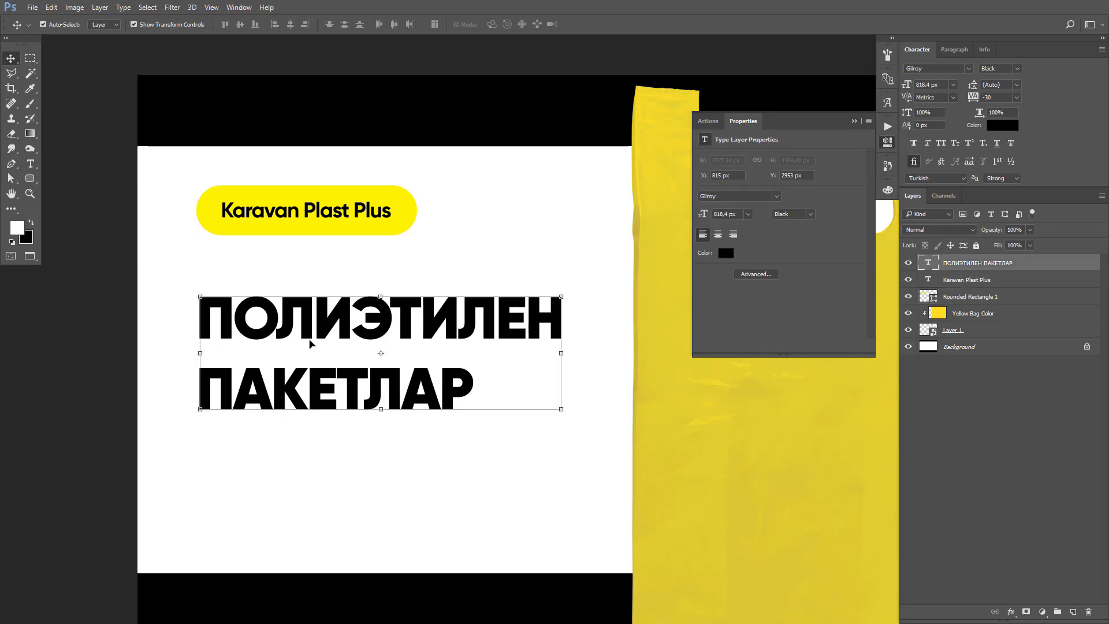
pyautogui.scroll(-1, 310, 344)
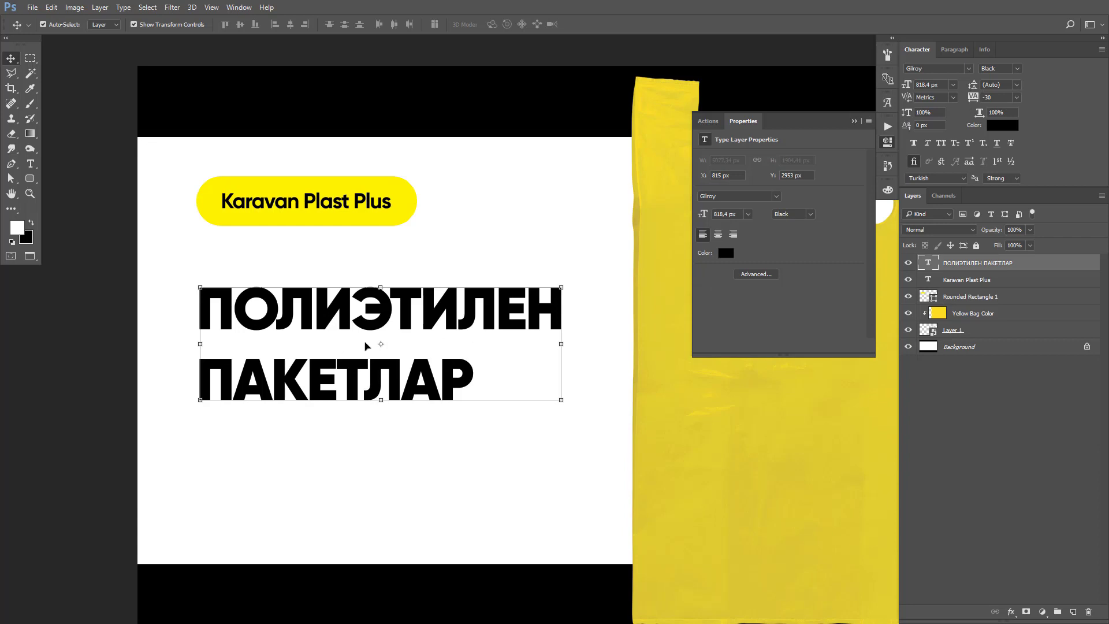
pyautogui.click(993, 85)
pyautogui.write('800')
pyautogui.press('Return')
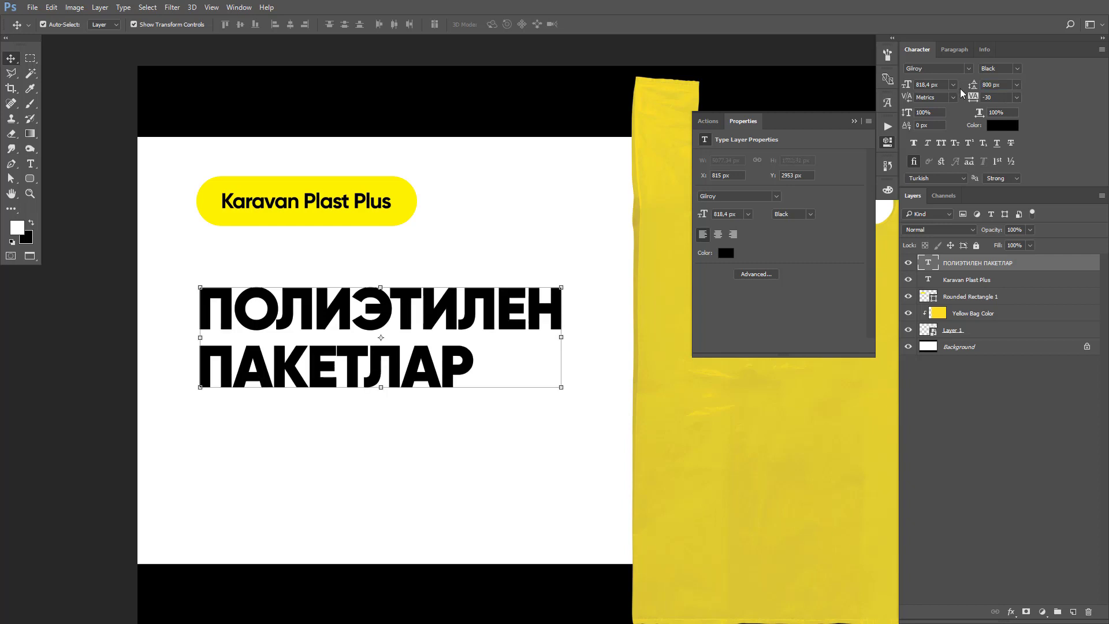
pyautogui.write('75')
pyautogui.press('Return')
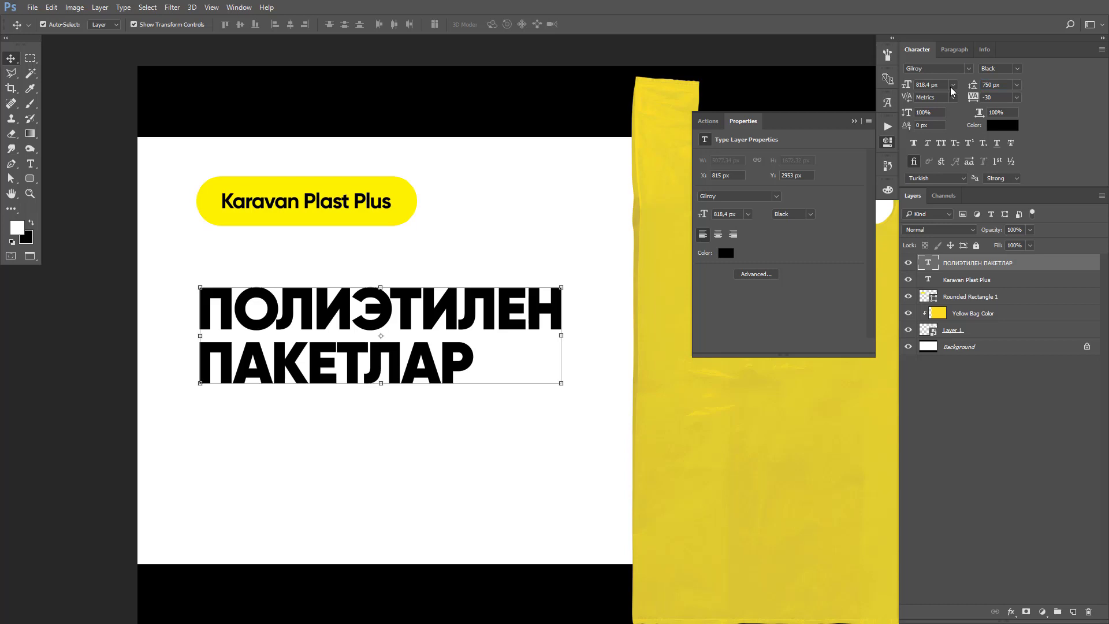
pyautogui.moveTo(475, 307)
pyautogui.mouseDown()
pyautogui.moveTo(475, 327)
pyautogui.moveTo(478, 313)
pyautogui.mouseUp()
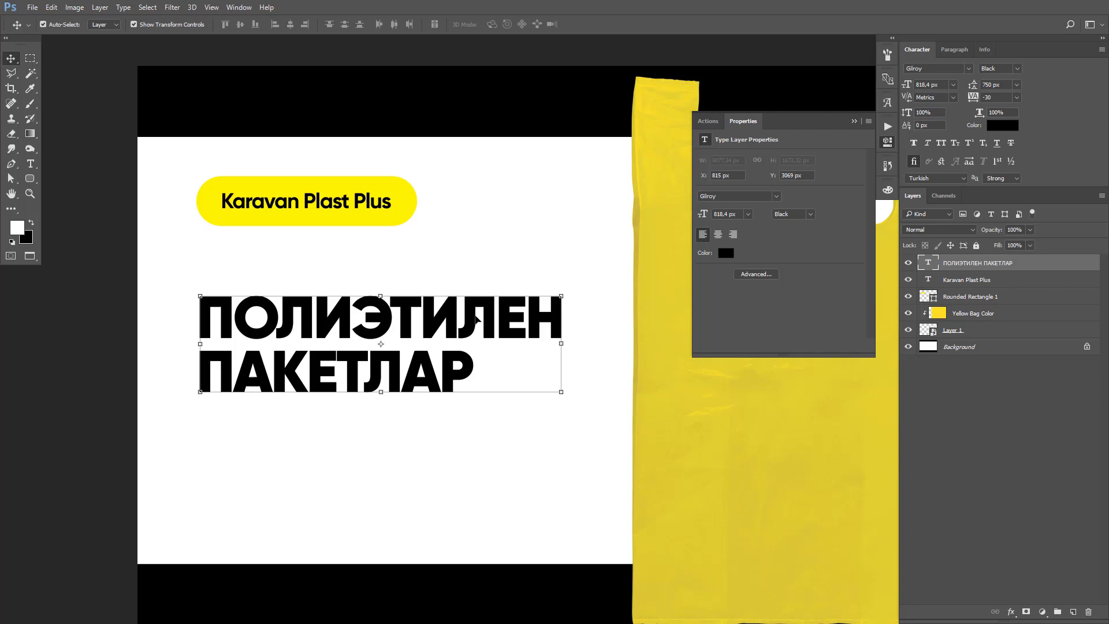
pyautogui.moveTo(468, 321); pyautogui.dragTo(467, 431)
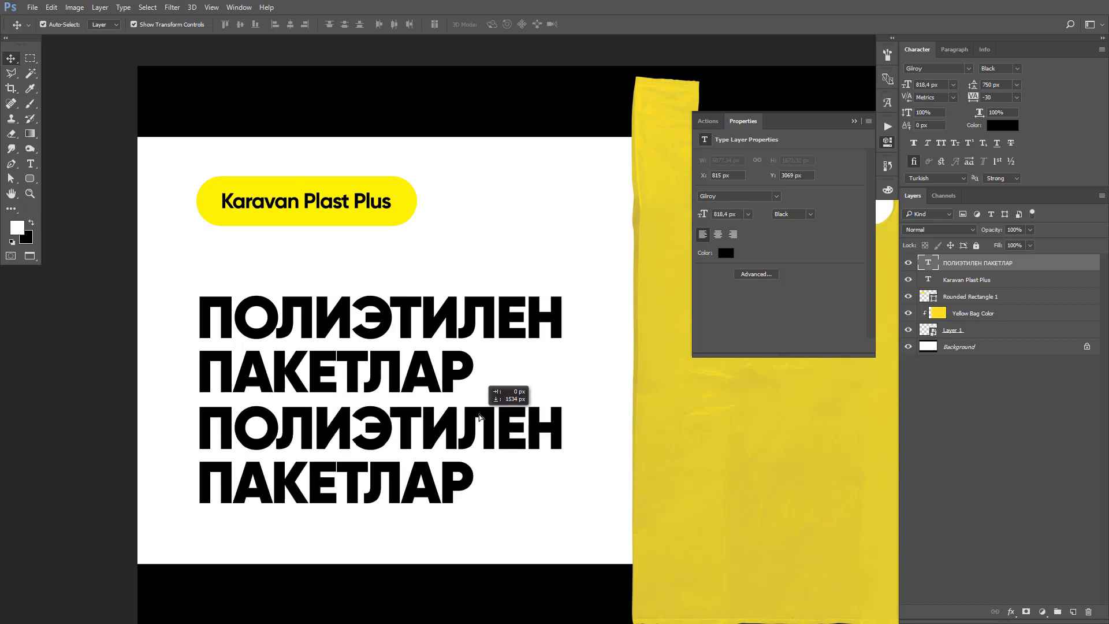
# Retype the headline copy as the subtitle 'ўзбекистон бўйлаб етказиб'.
pyautogui.doubleClick(448, 437)
pyautogui.hotkey('ctrl', 'a')
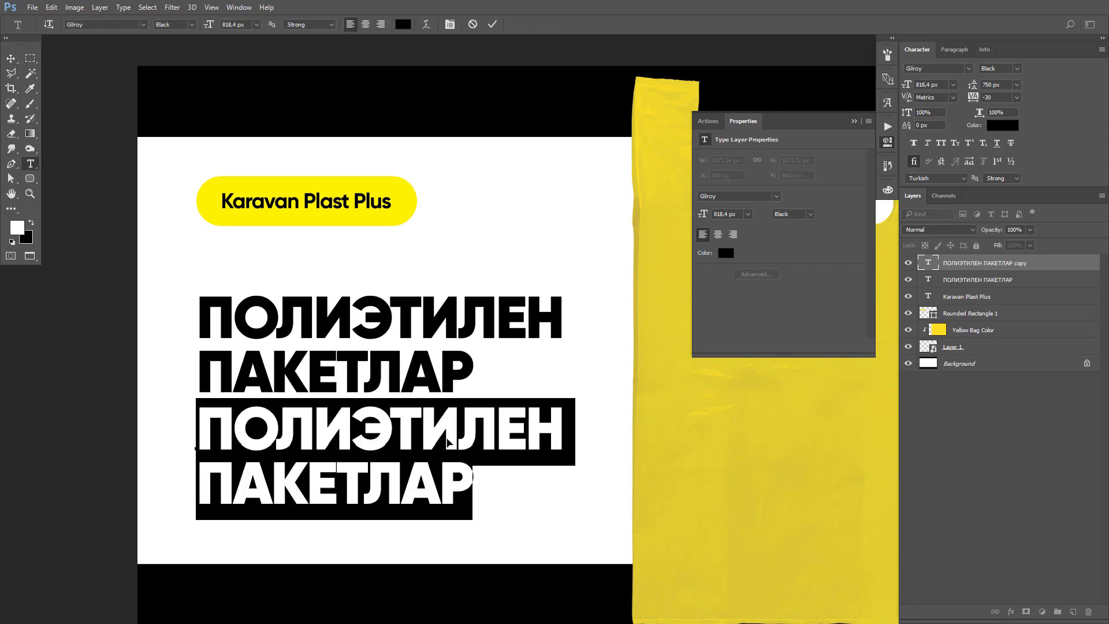
pyautogui.write('щз')
pyautogui.press('BackSpace')
pyautogui.press('BackSpace')
pyautogui.write('ўз')
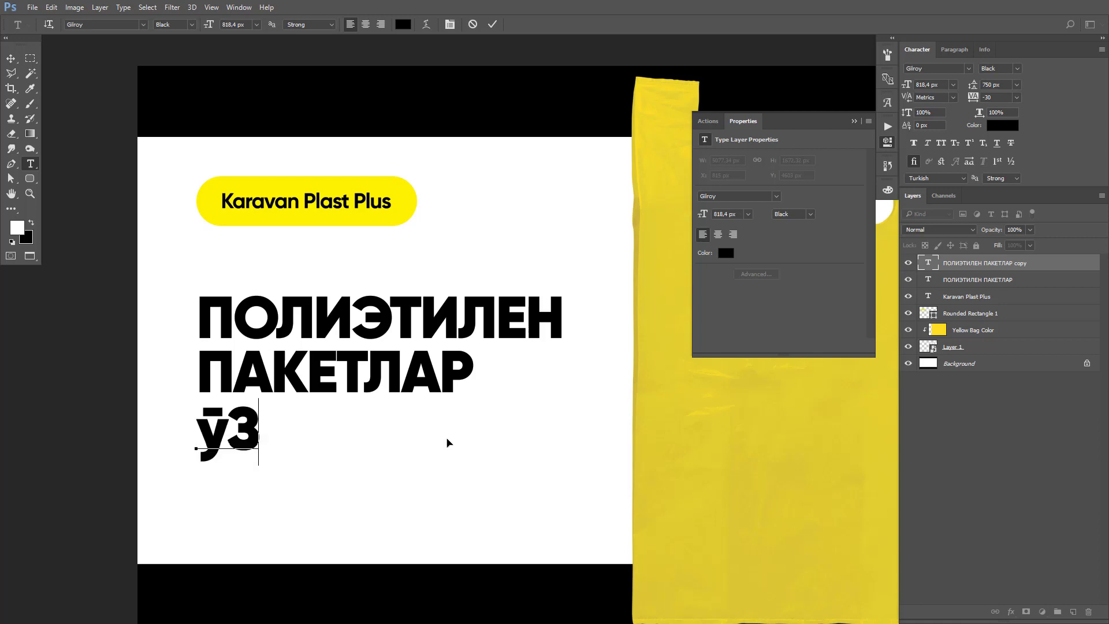
pyautogui.press('BackSpace')
pyautogui.press('BackSpace')
pyautogui.write('ўзбекист')
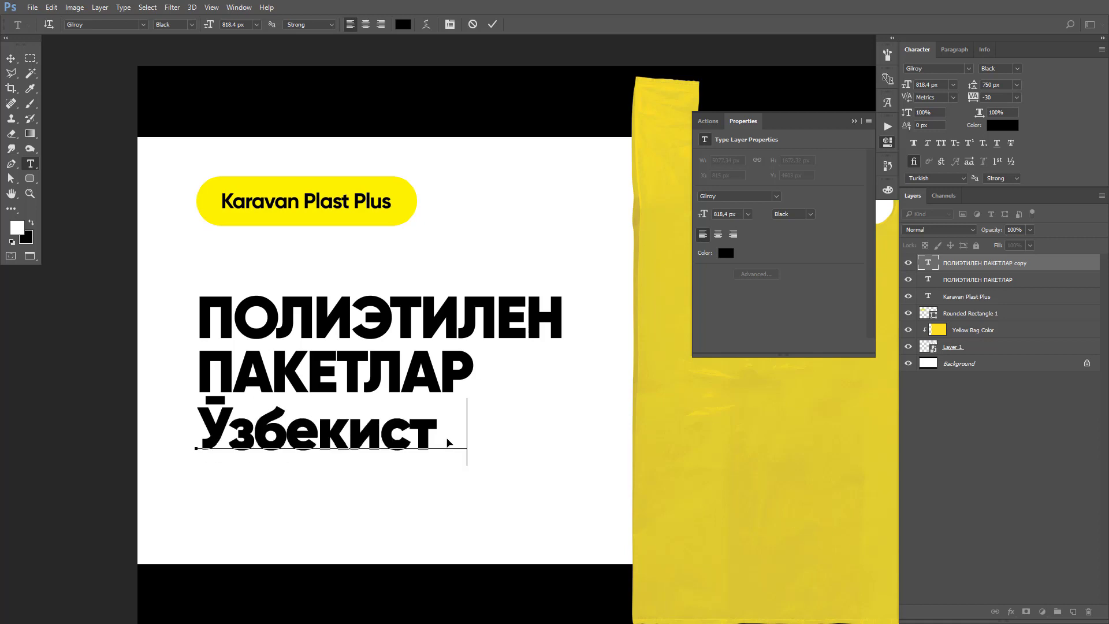
pyautogui.write('он бўйла')
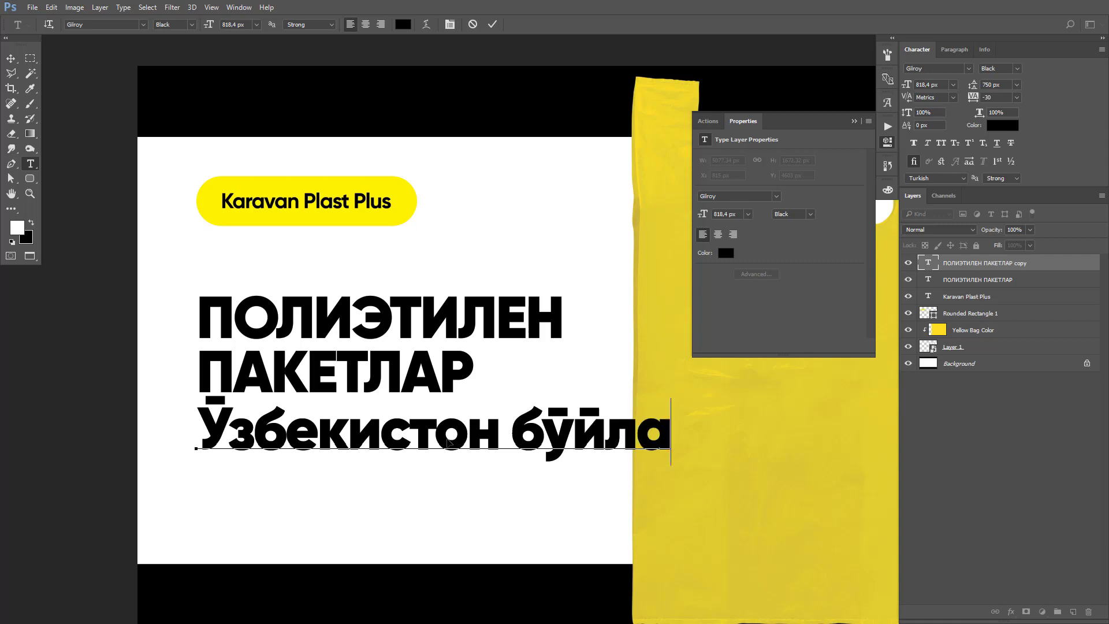
pyautogui.write('б етказиб')
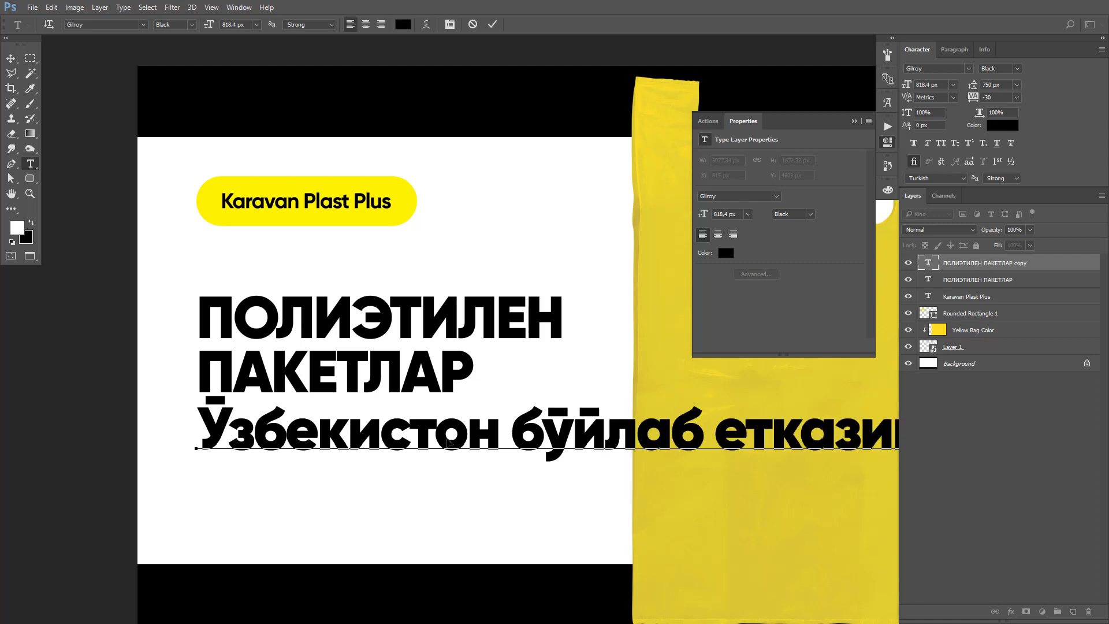
pyautogui.hotkey('ctrl', 'Return')
# Set the subtitle's font style to Gilroy Regular.
pyautogui.press('v')
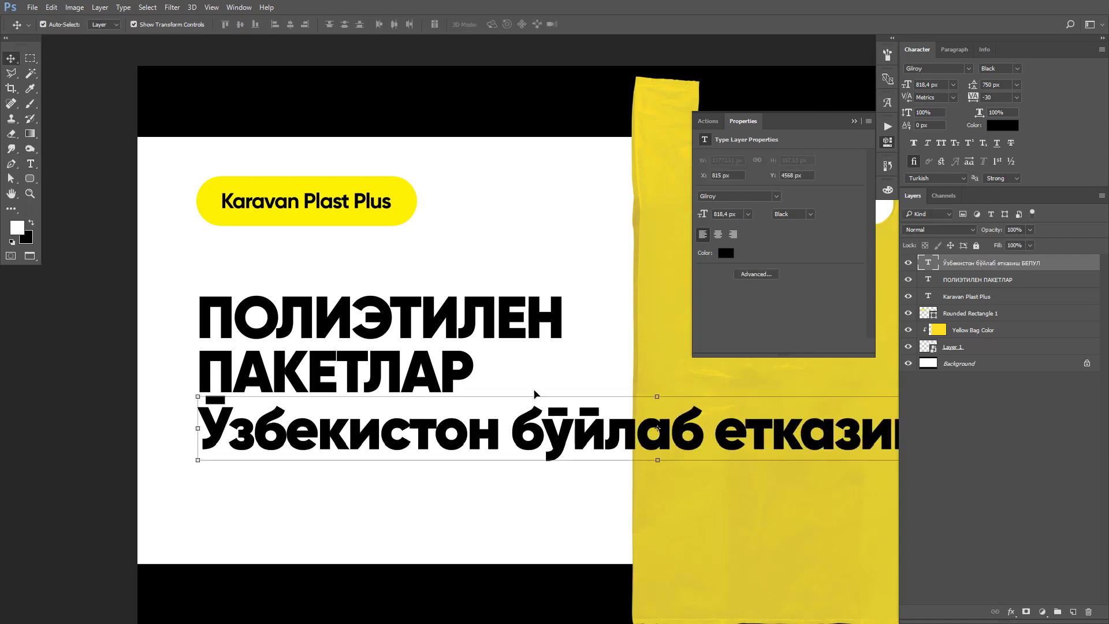
pyautogui.click(1015, 68)
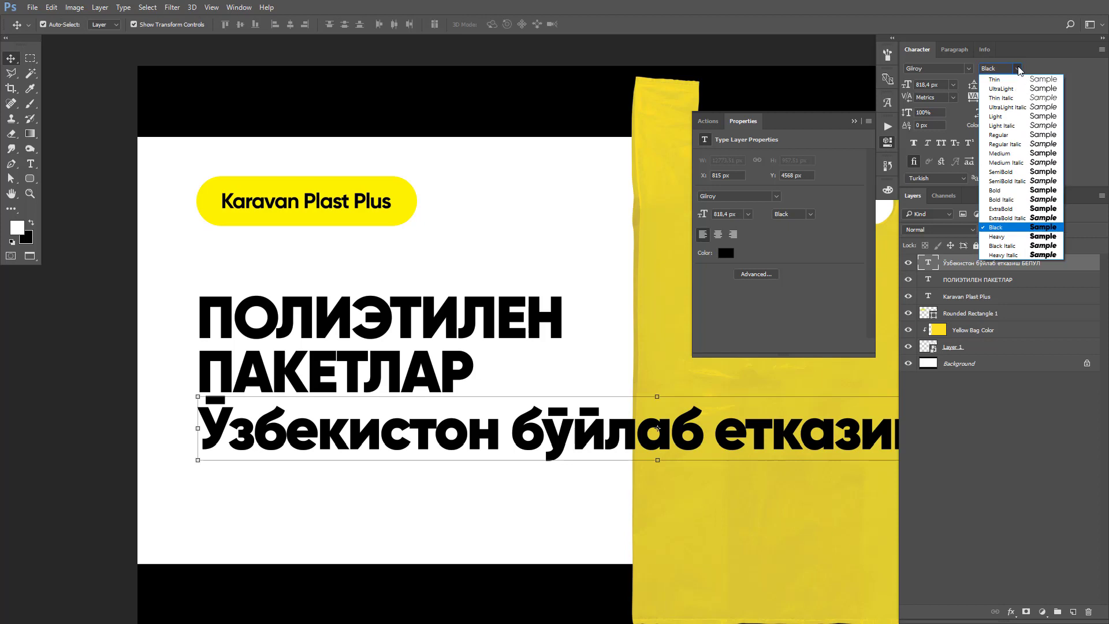
pyautogui.click(1005, 120)
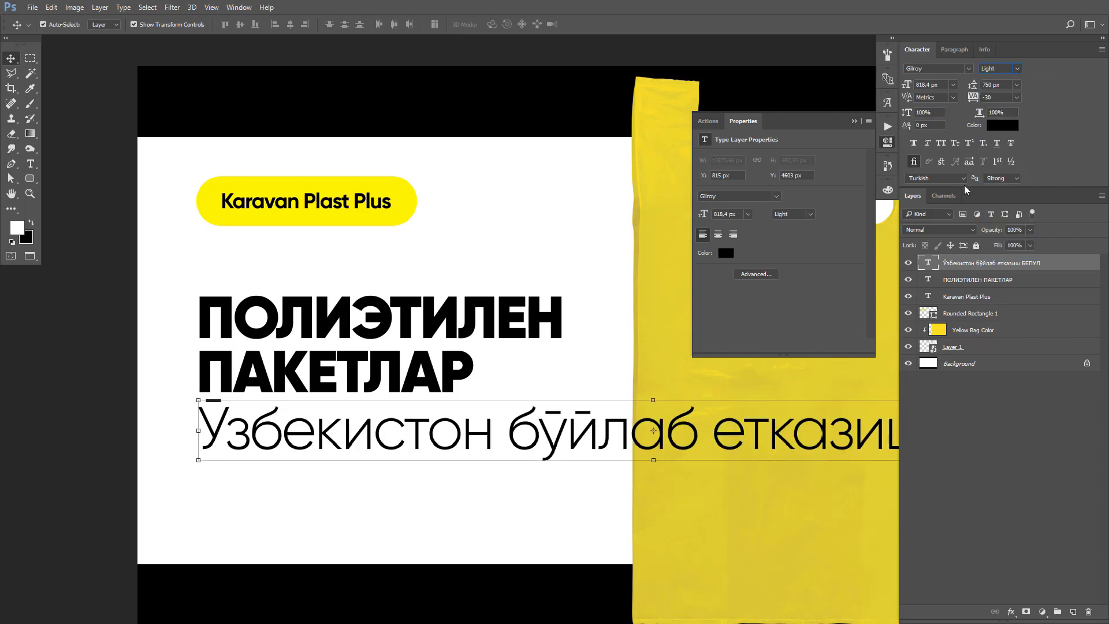
pyautogui.click(1019, 69)
pyautogui.click(1006, 124)
# Shrink the subtitle to about 41% of its size to match the headline width.
pyautogui.hotkey('ctrl', '-')
pyautogui.hotkey('ctrl', '-')
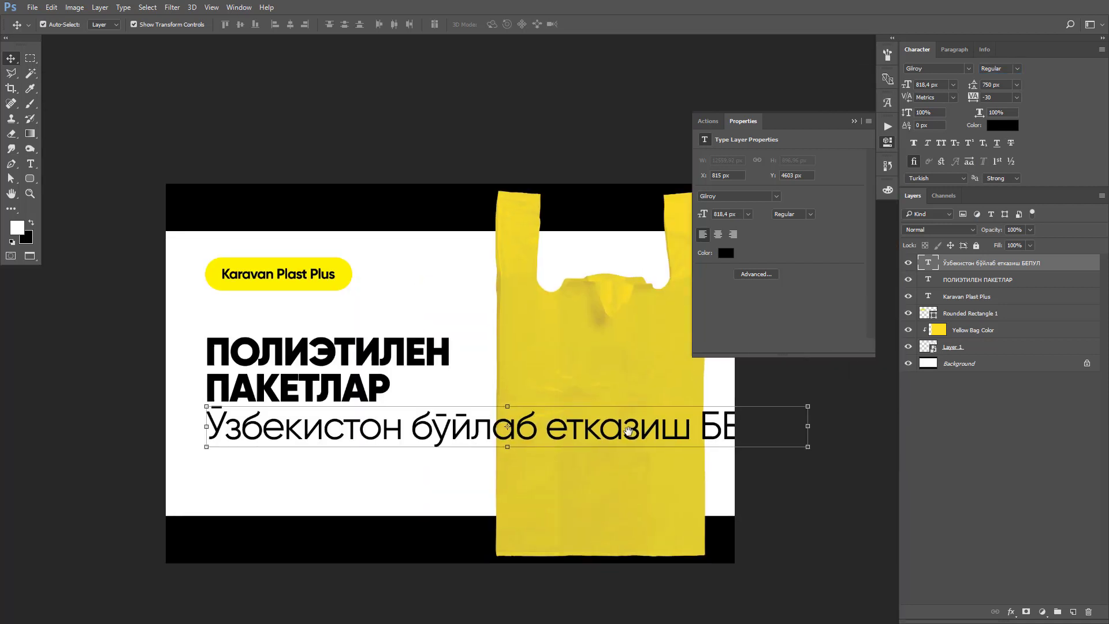
pyautogui.hotkey('ctrl', 't')
pyautogui.moveTo(769, 445); pyautogui.dragTo(408, 412)
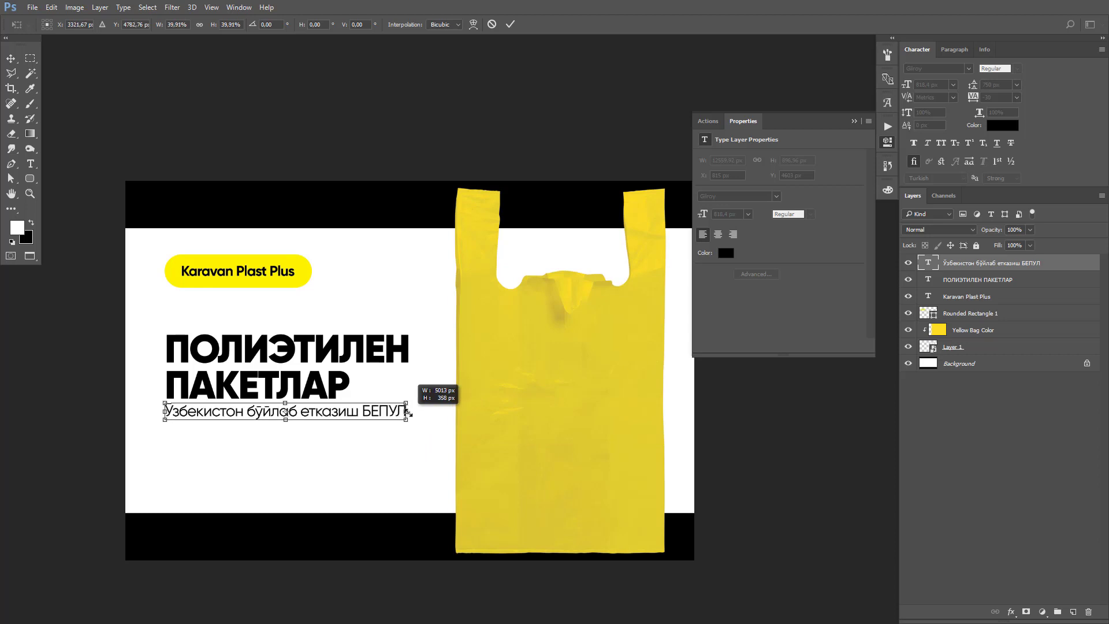
pyautogui.press('Return')
pyautogui.keyDown('ctrl'); pyautogui.click(169, 426); pyautogui.keyUp('ctrl')
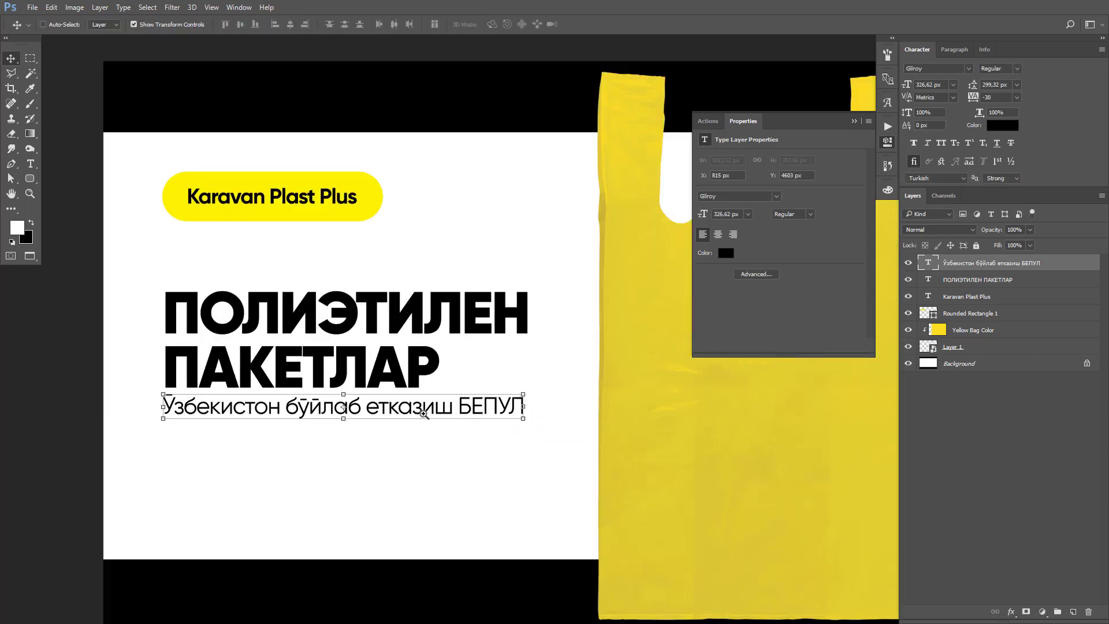
pyautogui.keyDown('ctrl'); pyautogui.click(423, 414); pyautogui.keyUp('ctrl')
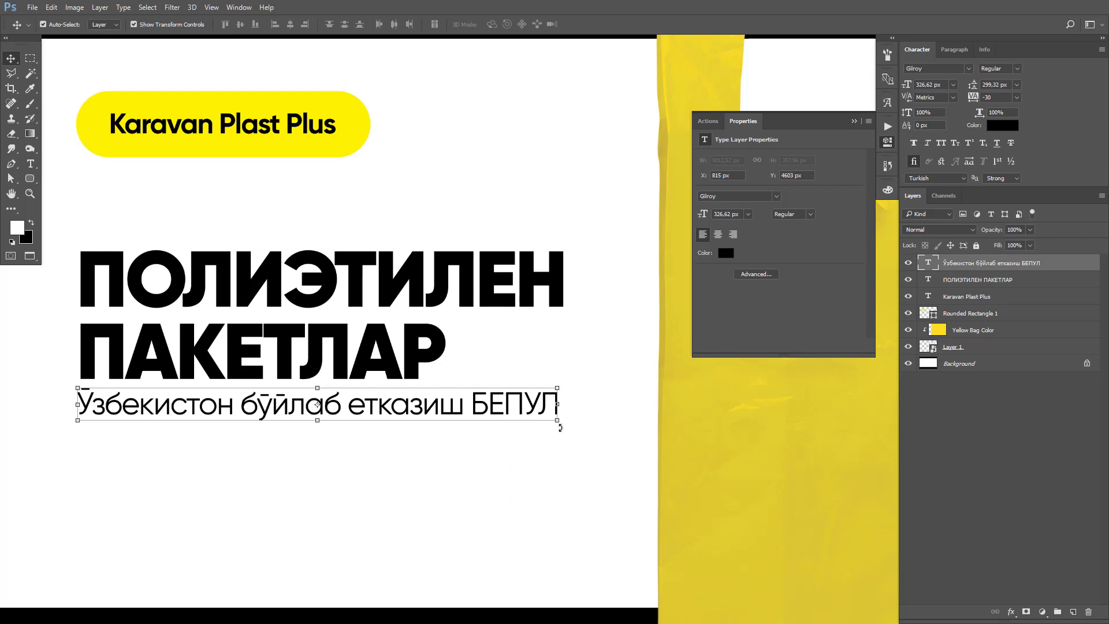
pyautogui.moveTo(559, 427); pyautogui.dragTo(564, 427)
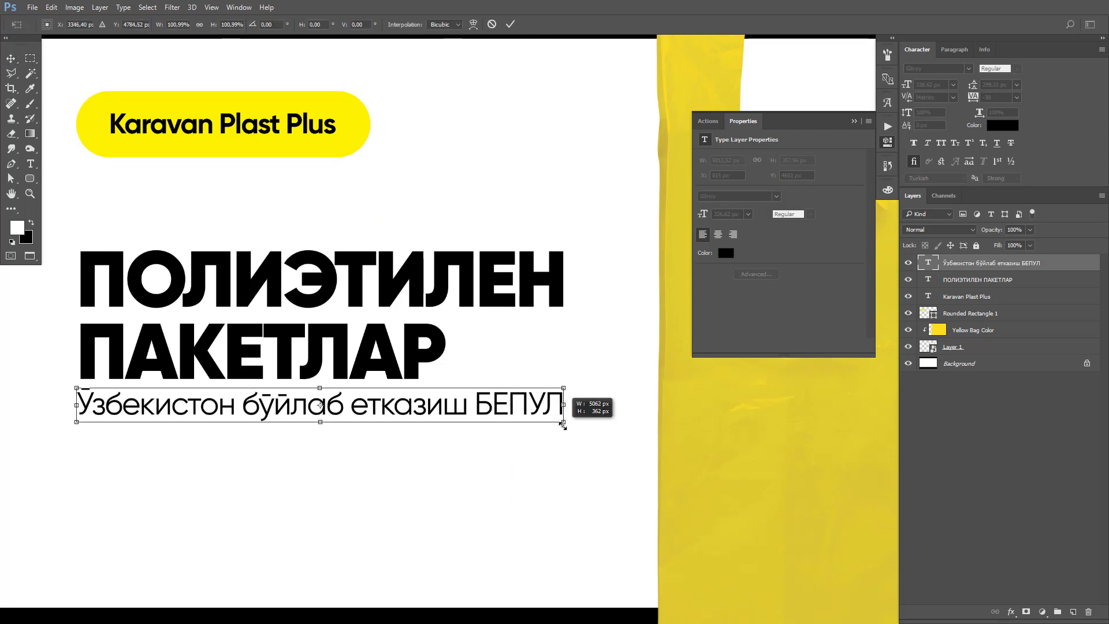
pyautogui.moveTo(564, 426); pyautogui.dragTo(566, 428)
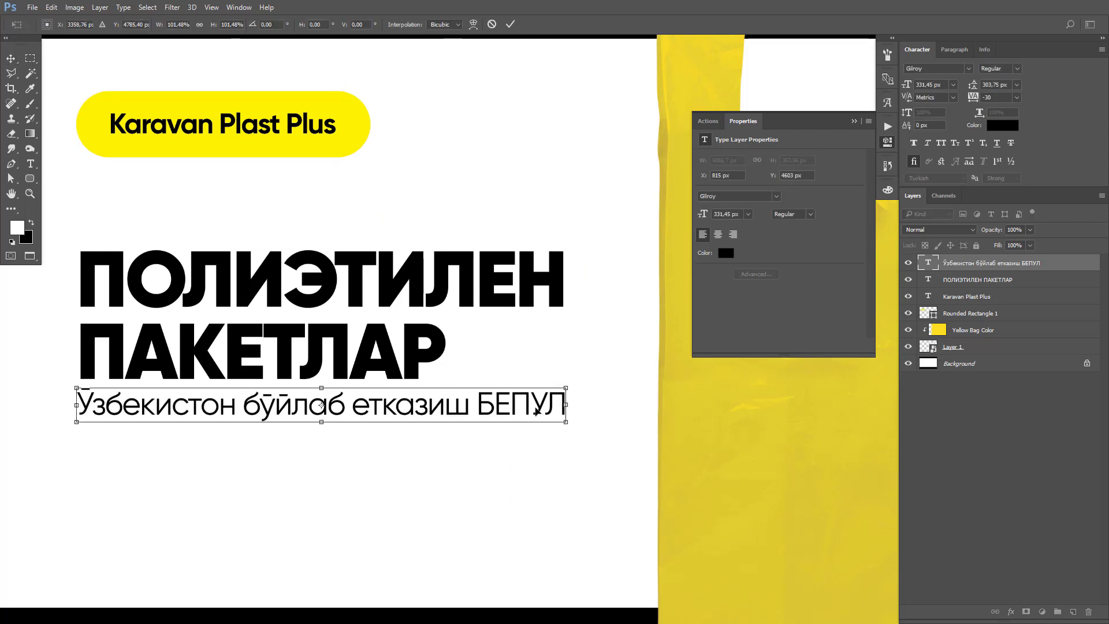
pyautogui.press('Return')
# Move the subtitle slightly lower and shrink it a touch to fit under the headline.
pyautogui.hscroll(-4, 536, 405)
pyautogui.moveTo(251, 406); pyautogui.dragTo(251, 418)
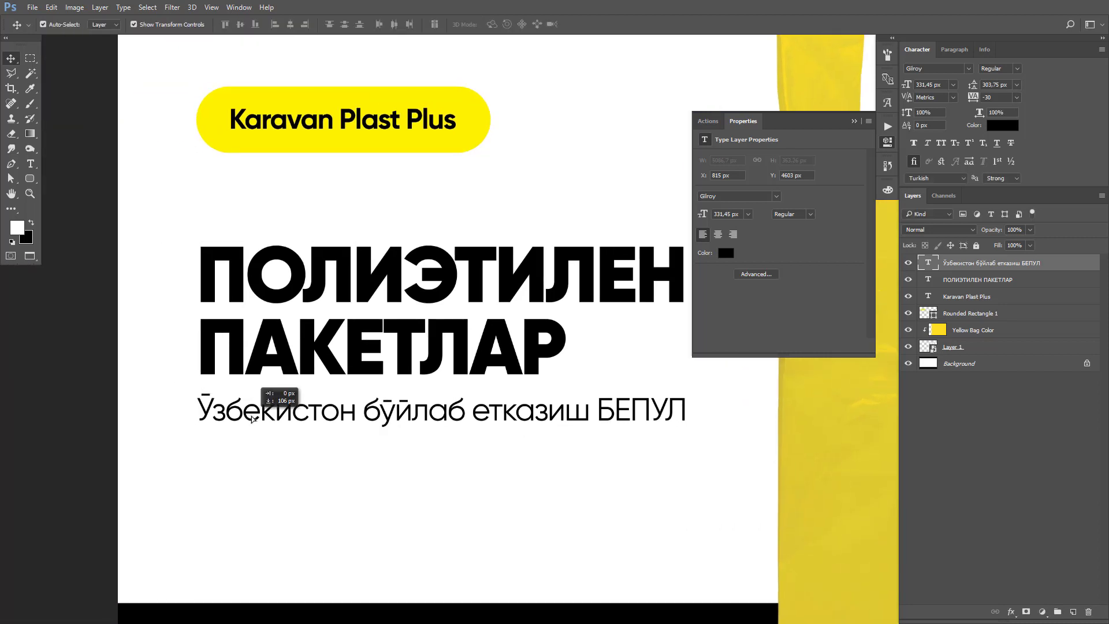
pyautogui.keyDown('shift'); pyautogui.click(257, 277); pyautogui.keyUp('shift')
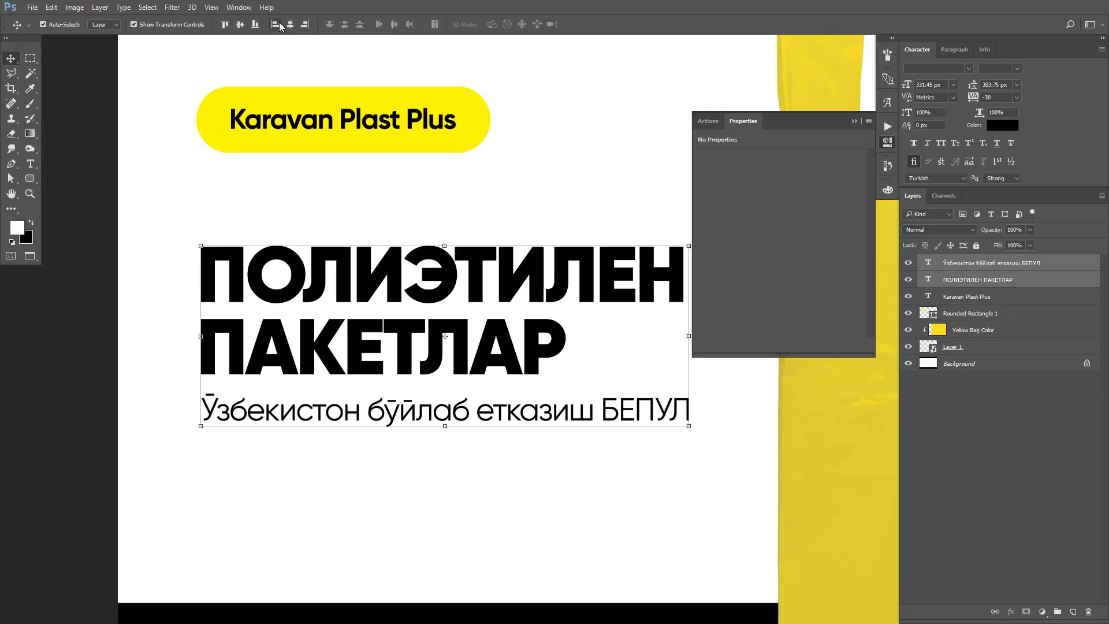
pyautogui.click(220, 412)
pyautogui.hscroll(4, 346, 412)
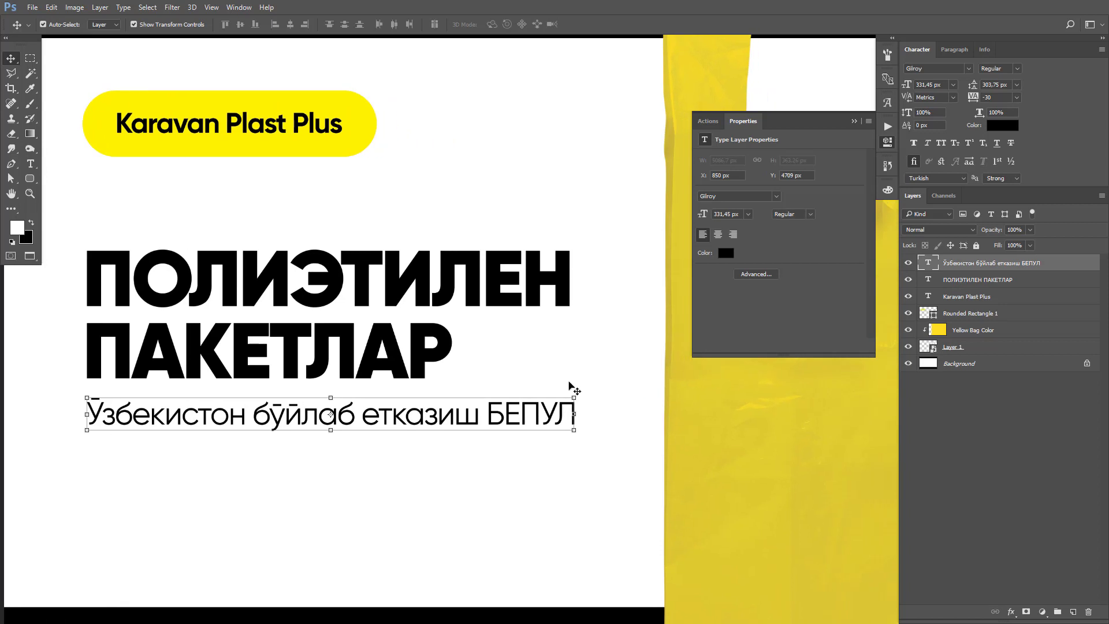
pyautogui.moveTo(576, 428); pyautogui.dragTo(571, 426)
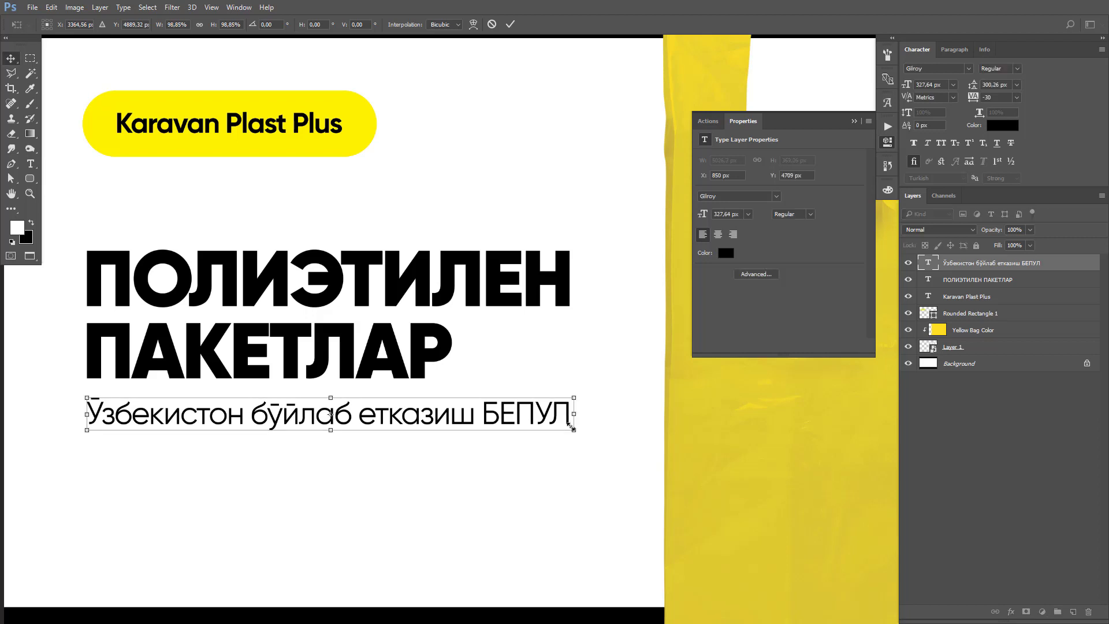
pyautogui.press('Return')
# Add '!' after БЕПУЛ in the subtitle and make БЕПУЛ! ExtraBold.
pyautogui.doubleClick(404, 414)
pyautogui.doubleClick(525, 413)
pyautogui.click(569, 413)
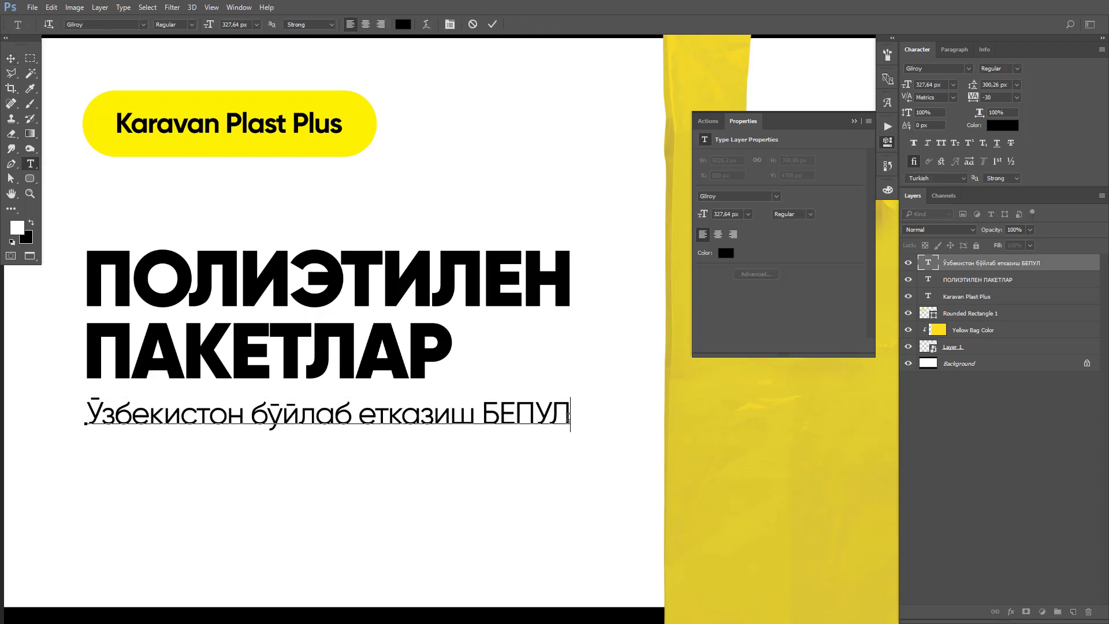
pyautogui.write('!')
pyautogui.moveTo(483, 418); pyautogui.dragTo(622, 423)
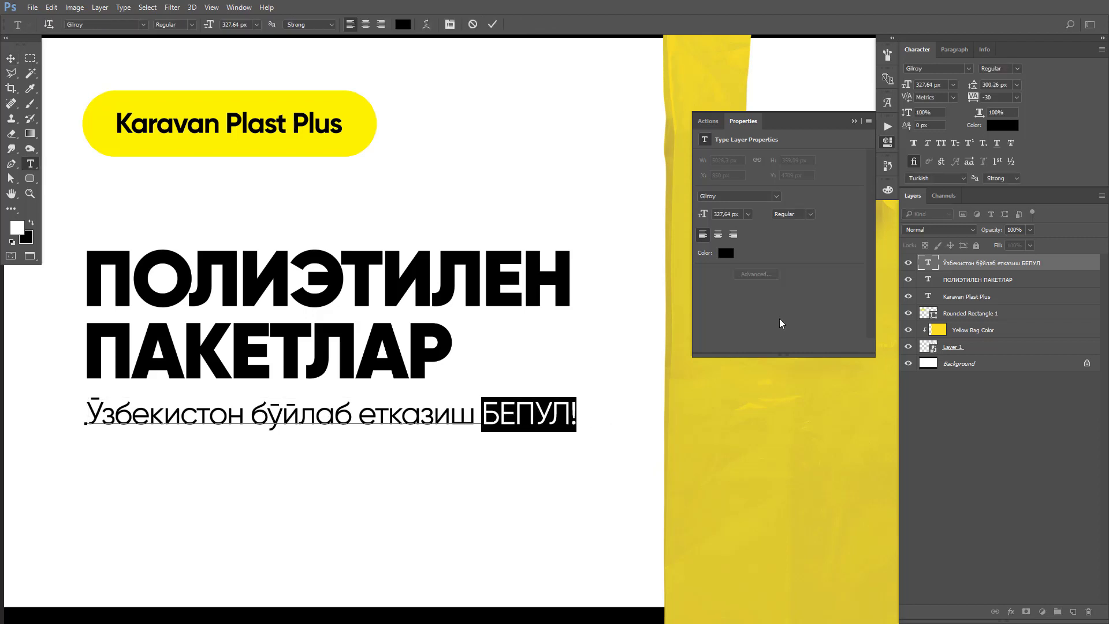
pyautogui.click(1015, 69)
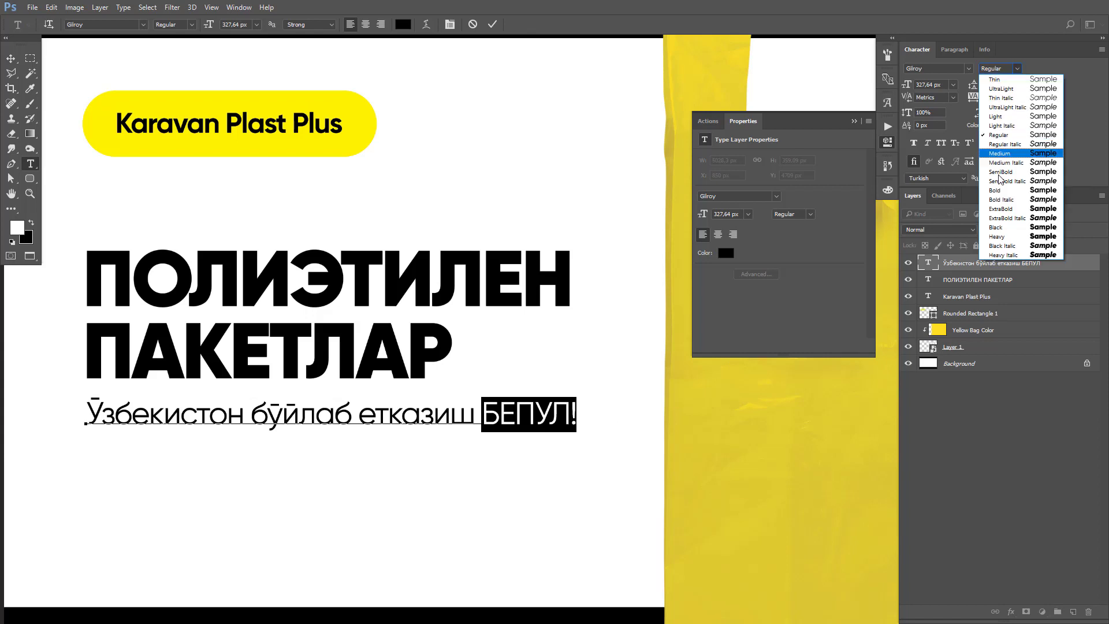
pyautogui.click(1004, 209)
pyautogui.click(532, 415)
pyautogui.hotkey('ctrl', 'Return')
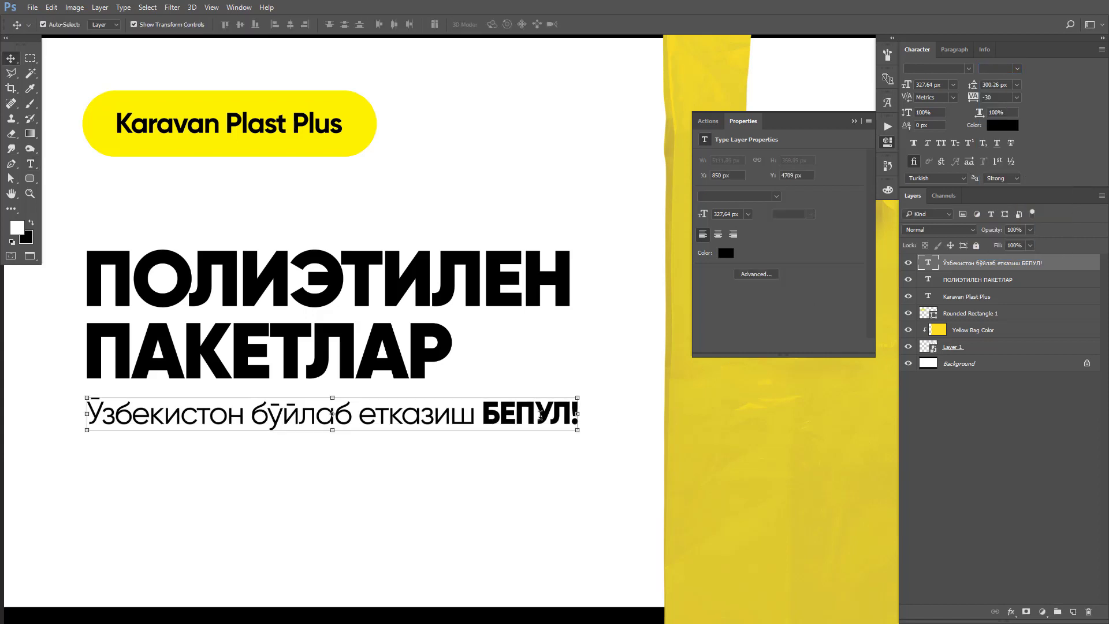
# Shrink the subtitle to about 99% with Free Transform.
pyautogui.hotkey('ctrl', 't')
pyautogui.moveTo(577, 435); pyautogui.dragTo(573, 431)
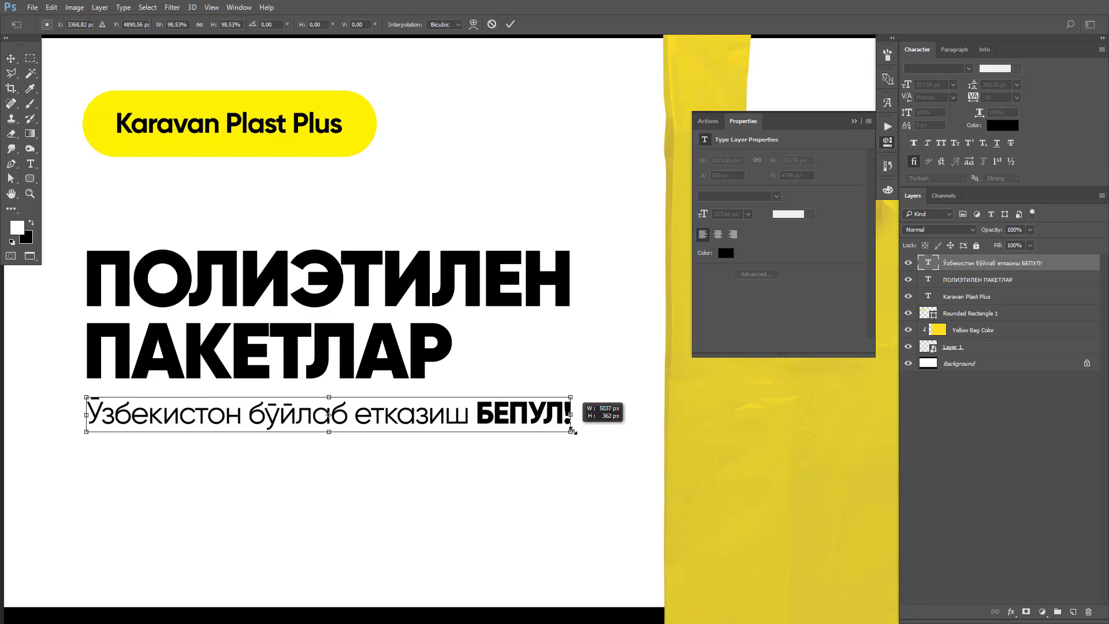
pyautogui.press('Return')
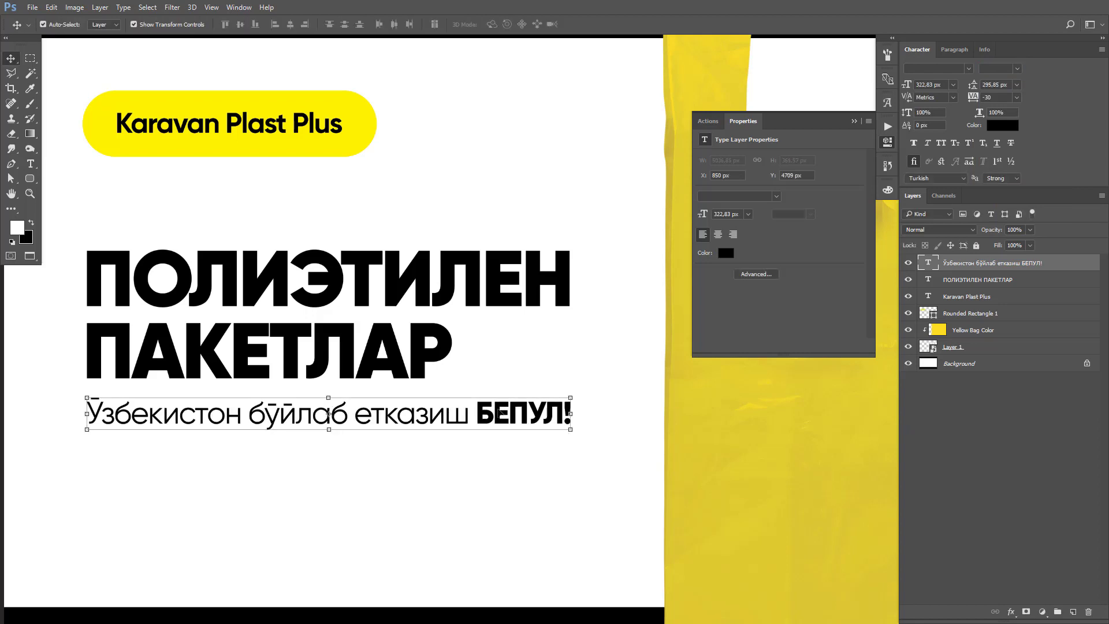
# Nudge the headline and subtitle down together by two steps.
pyautogui.hotkey('ctrl', '-')
pyautogui.moveTo(447, 394); pyautogui.dragTo(465, 378)
pyautogui.click(156, 428)
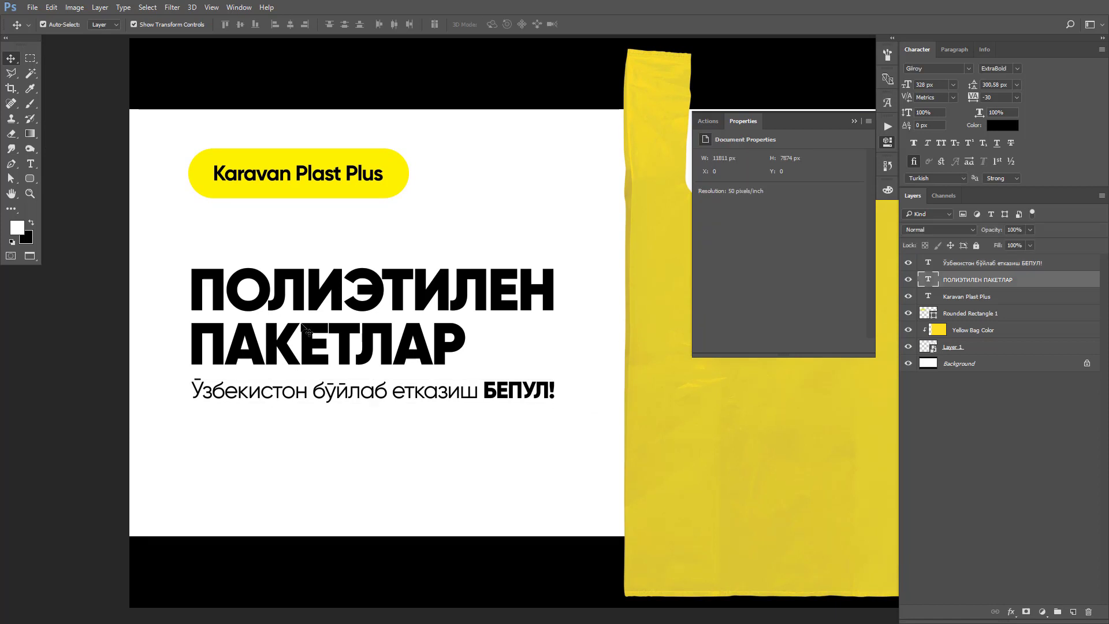
pyautogui.click(301, 399)
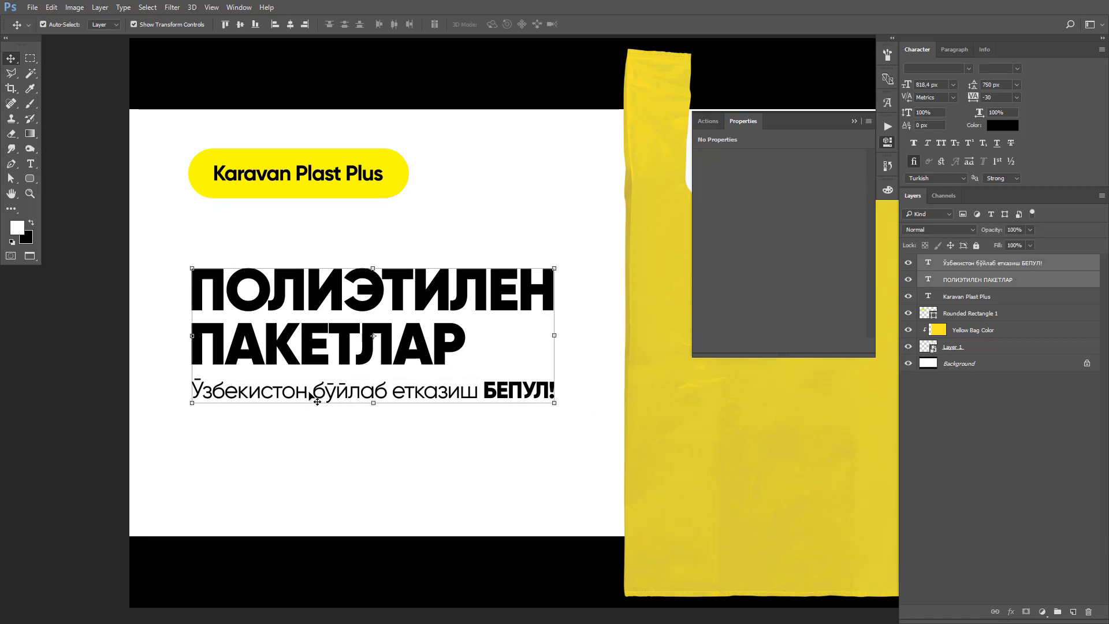
pyautogui.press('Down')
pyautogui.press('Down')
pyautogui.press('Down')
pyautogui.press('Down')
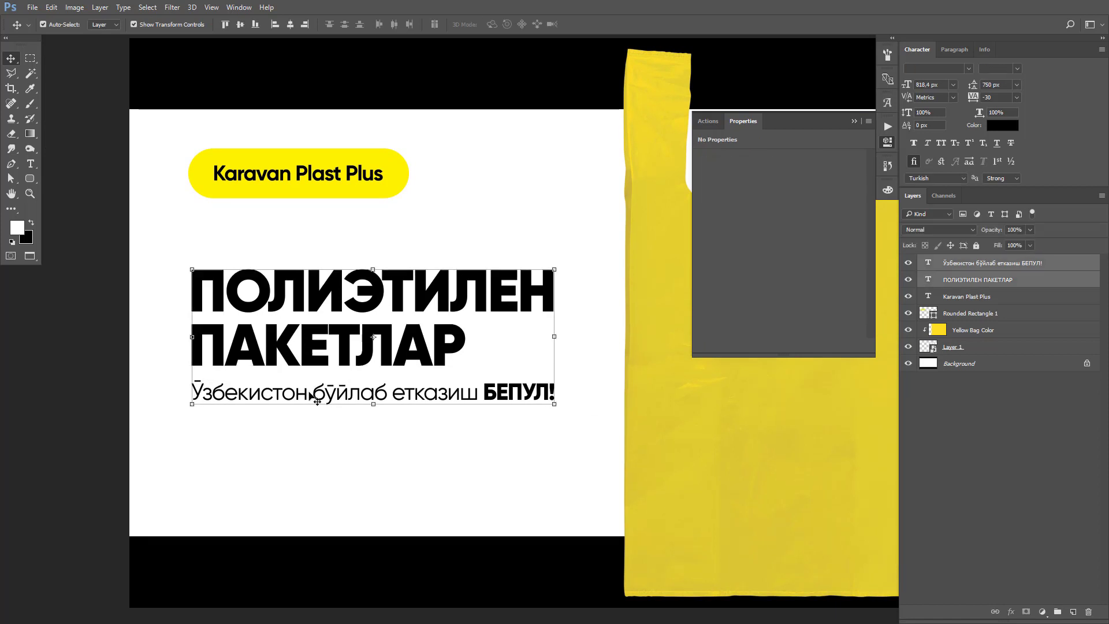
pyautogui.press('Down')
pyautogui.press('Down')
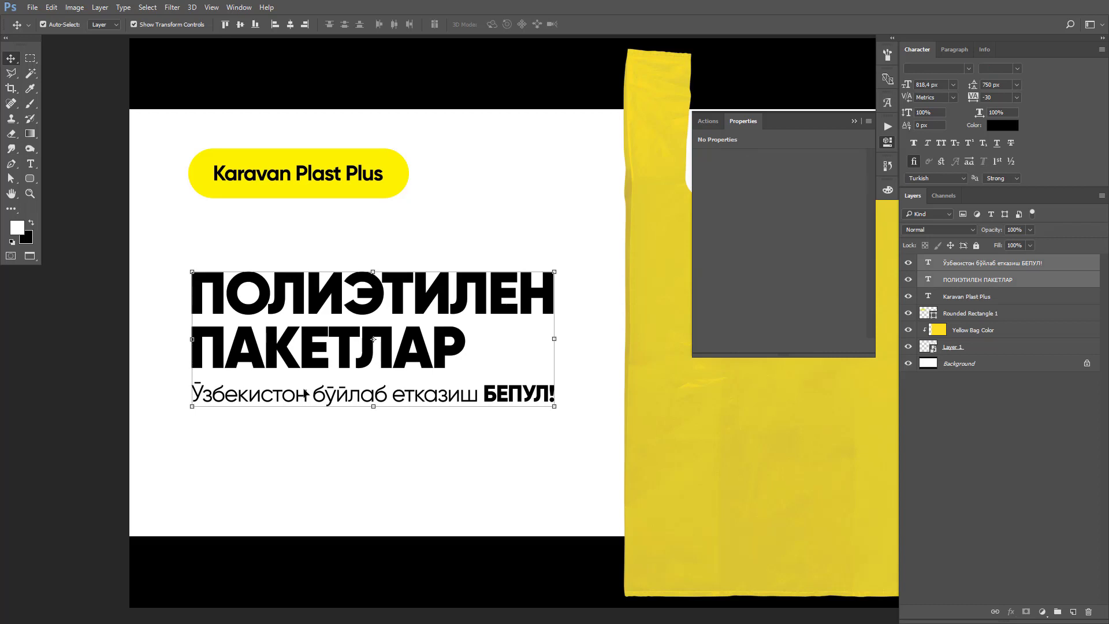
# Duplicate the Karavan Plast Plus pill and its text below the subtitle.
pyautogui.moveTo(171, 141)
pyautogui.mouseDown()
pyautogui.moveTo(215, 198)
pyautogui.moveTo(237, 466)
pyautogui.mouseUp()
pyautogui.click(242, 482)
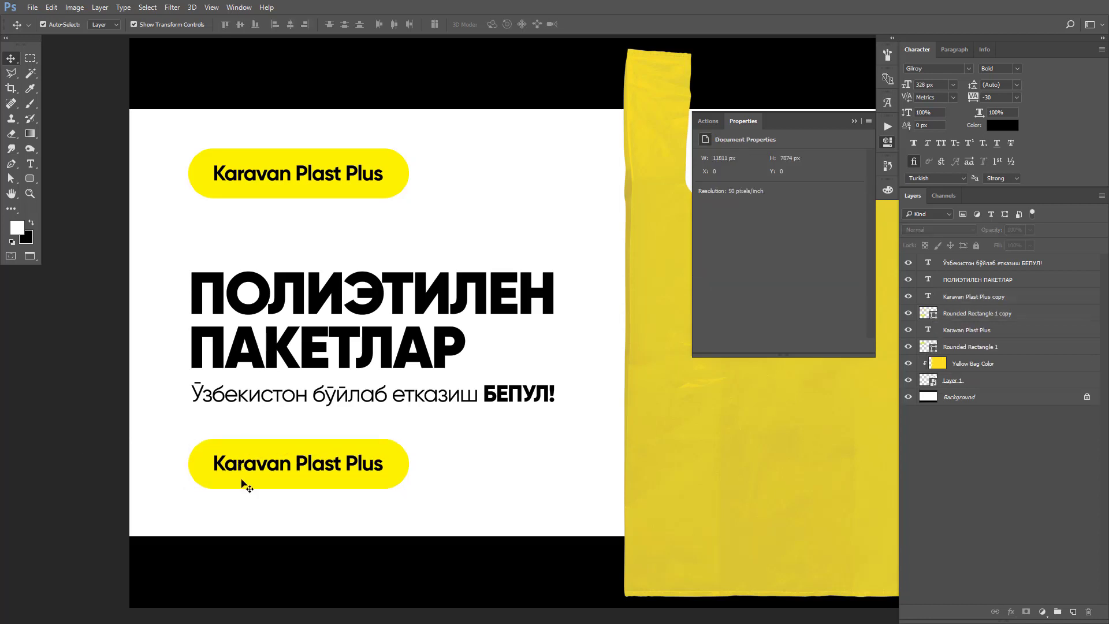
pyautogui.scroll(-1, 289, 465)
pyautogui.doubleClick(292, 467)
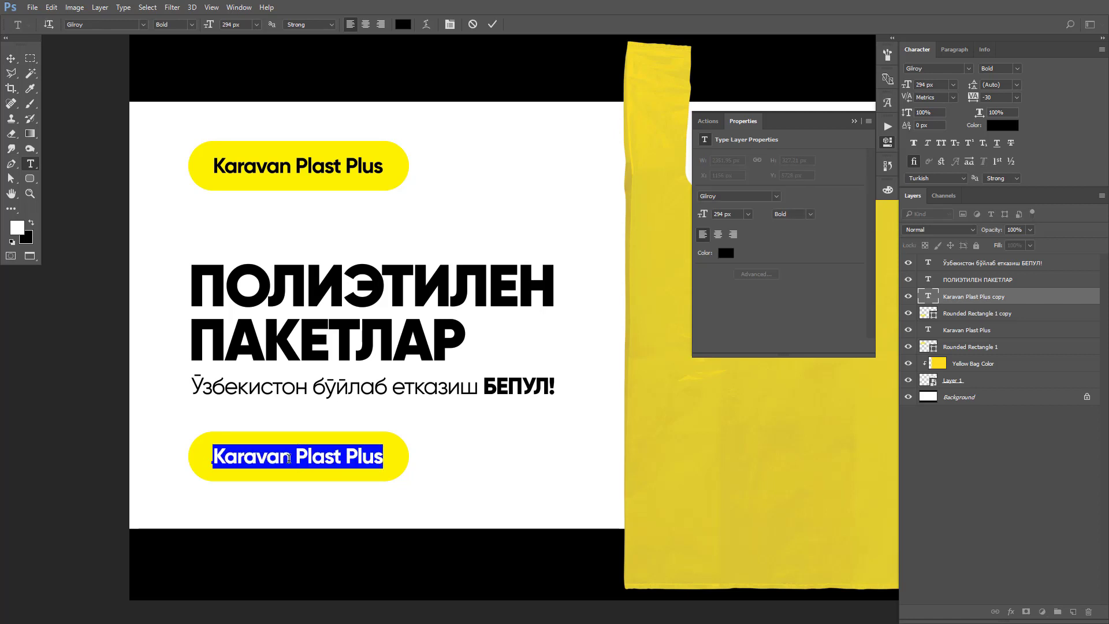
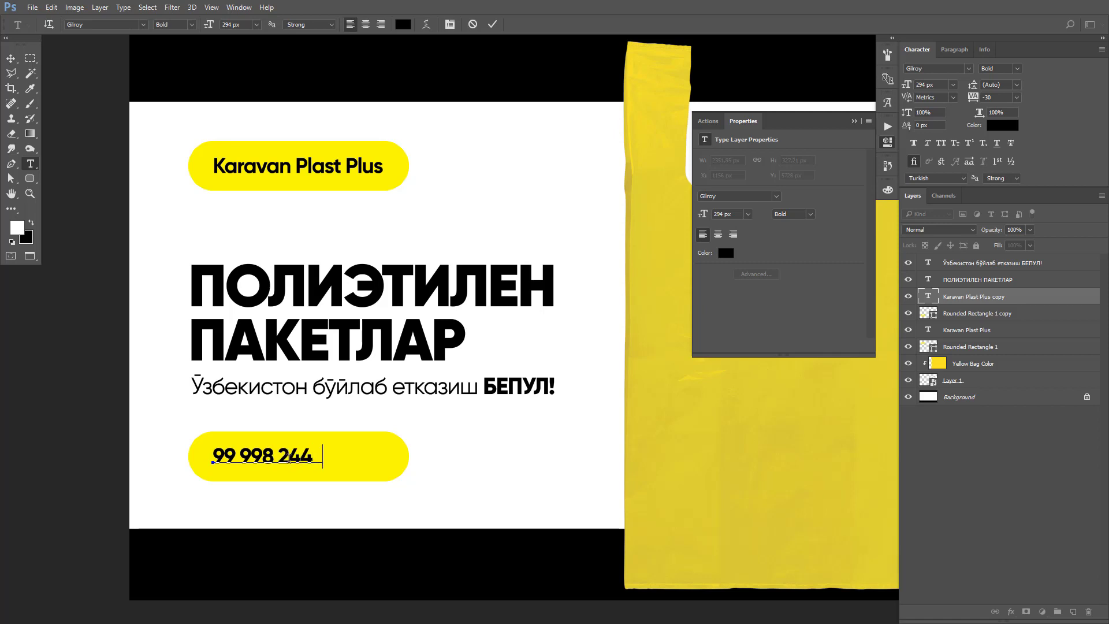
pyautogui.press('Left')
pyautogui.press('Home')
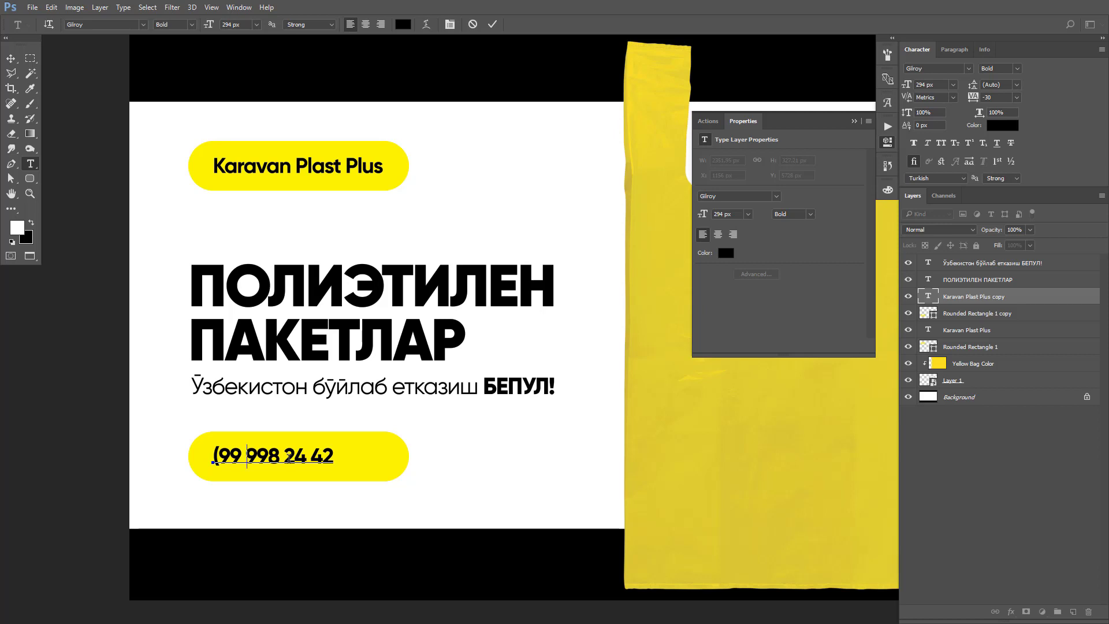
pyautogui.hotkey('shift', 'Home')
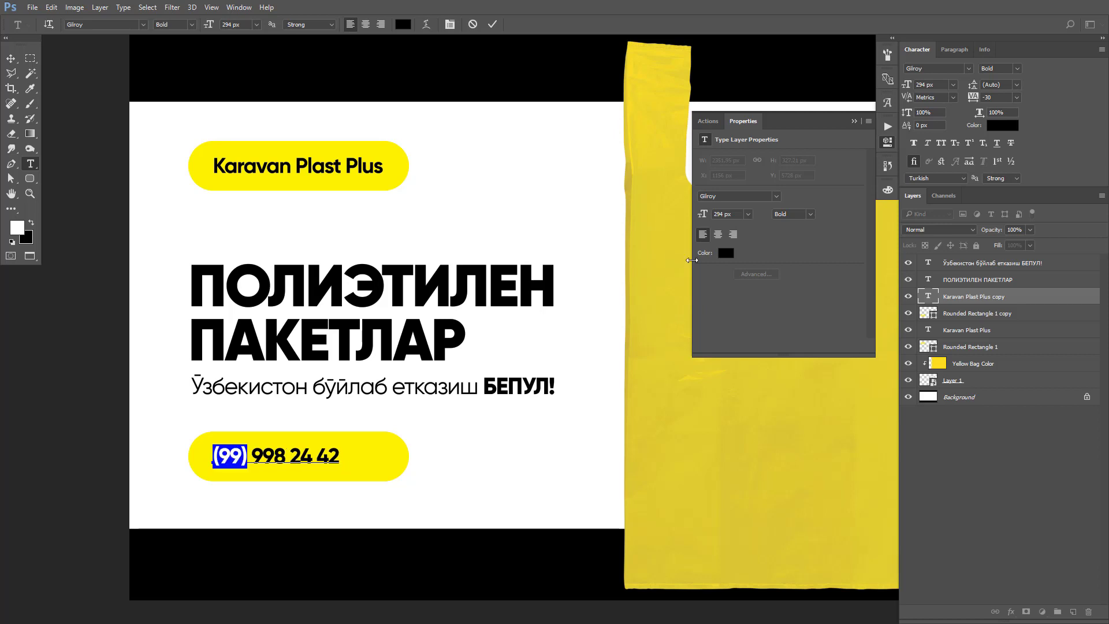
pyautogui.click(1017, 68)
pyautogui.click(984, 142)
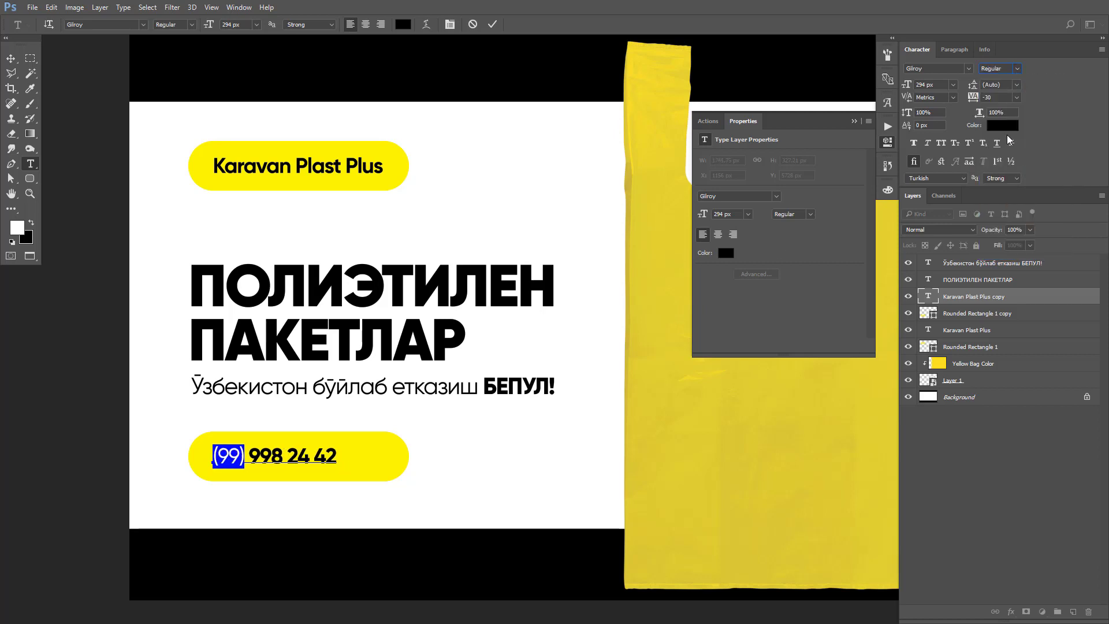
pyautogui.click(271, 456)
# Enlarge the (99) area code, trying sizes up to 220 px.
pyautogui.hotkey('shift', 'Home')
pyautogui.click(920, 86)
pyautogui.write('180')
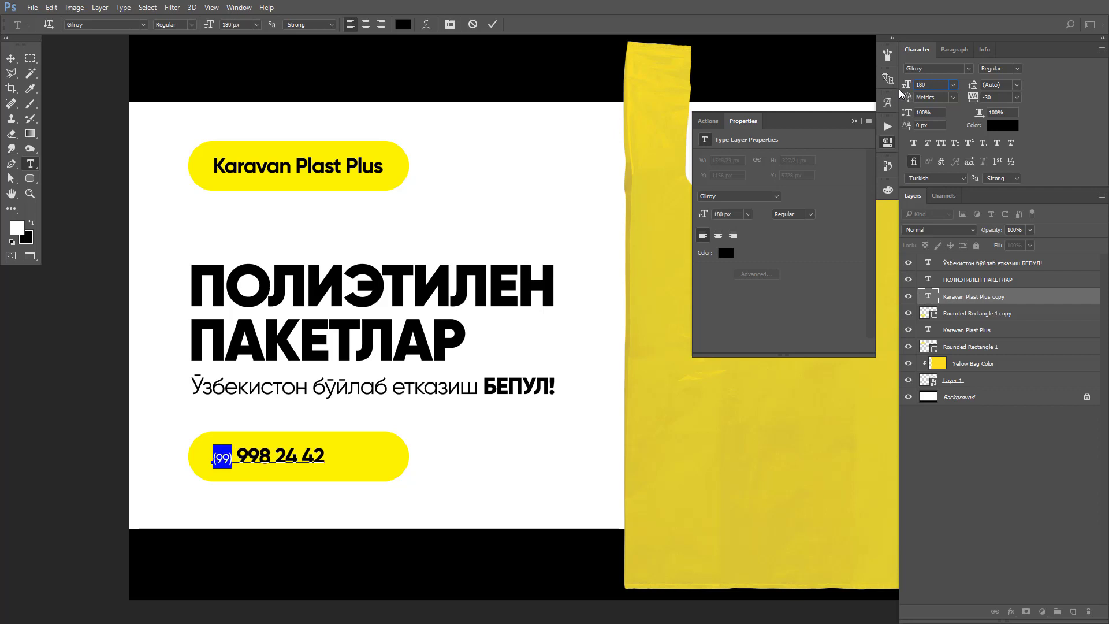
pyautogui.hotkey('shift', 'Up')
pyautogui.hotkey('shift', 'Up')
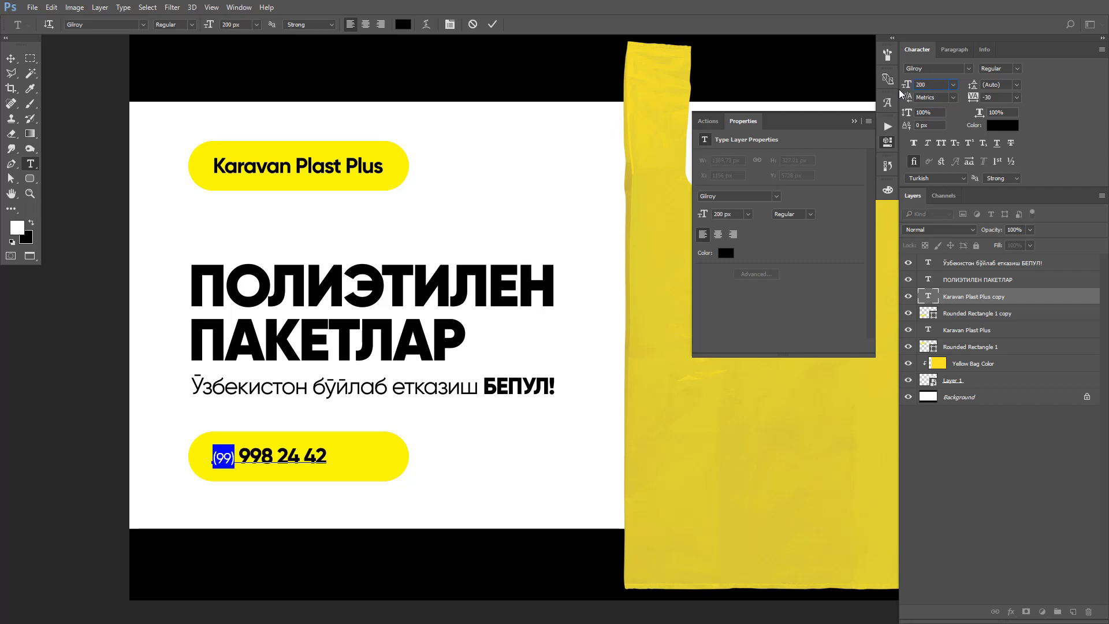
pyautogui.press('BackSpace')
pyautogui.press('BackSpace')
pyautogui.press('BackSpace')
pyautogui.write('40')
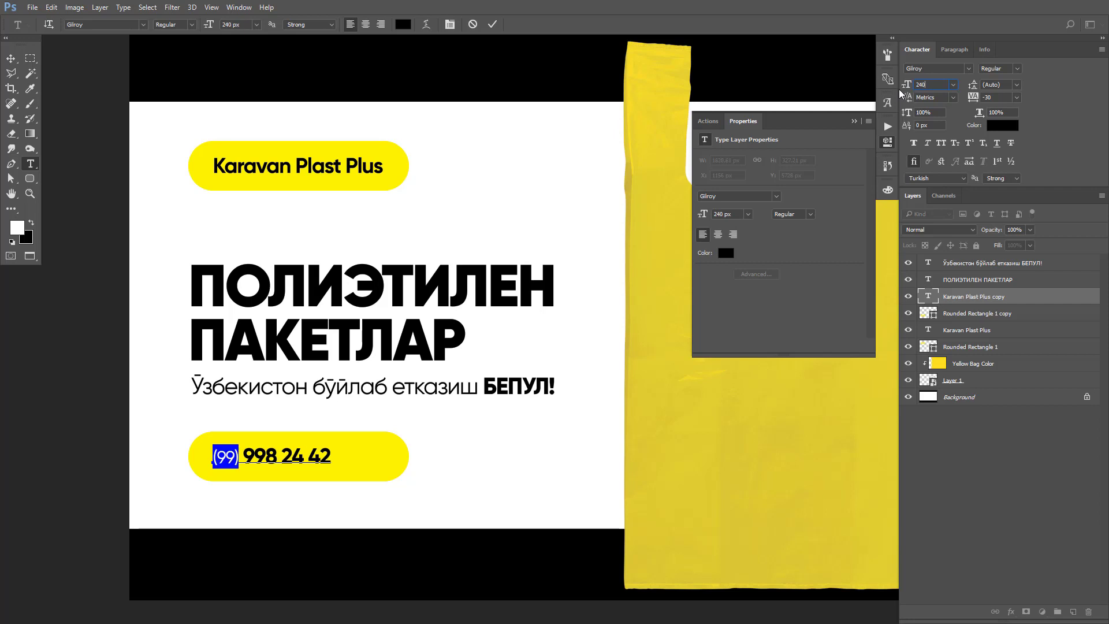
pyautogui.press('BackSpace')
pyautogui.press('BackSpace')
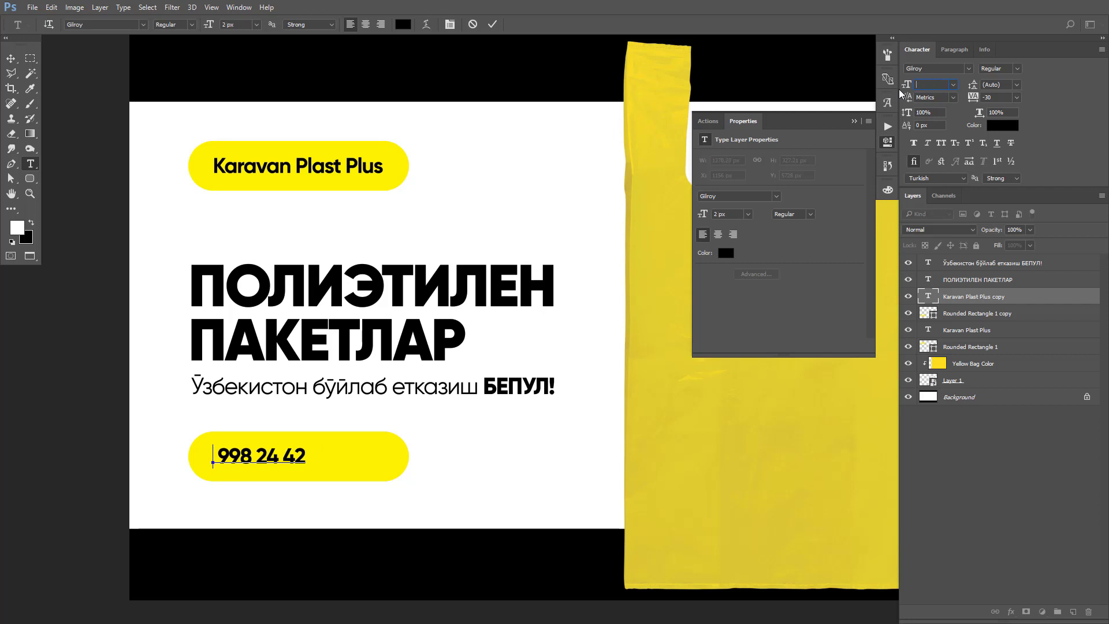
pyautogui.write('220')
pyautogui.write('(99)')
pyautogui.hotkey('ctrl', 'Return')
pyautogui.press('v')
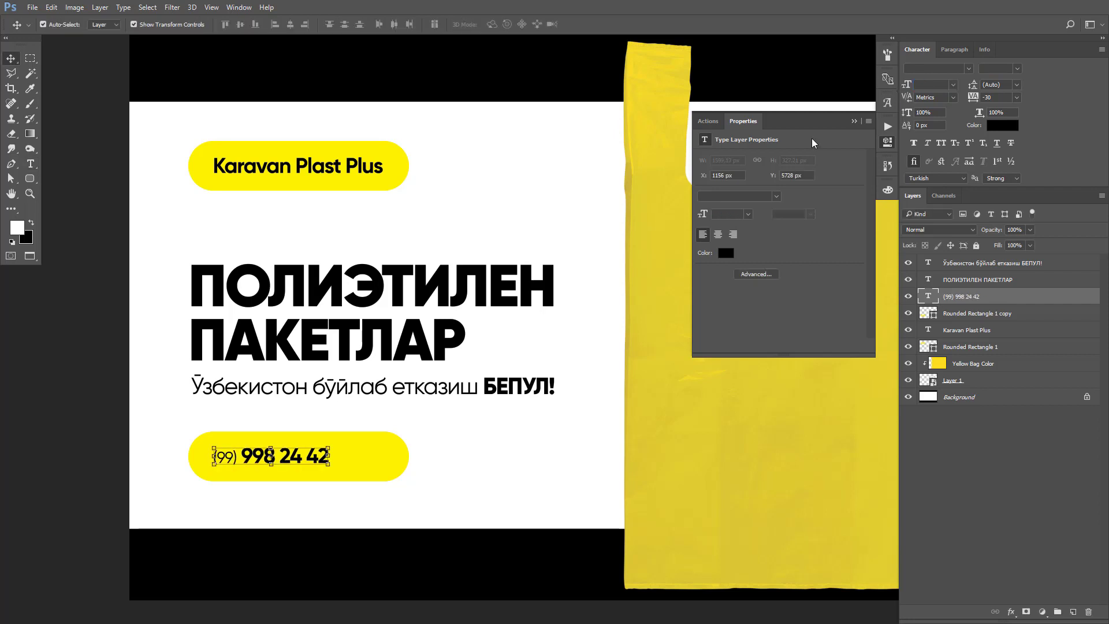
# Set the (99) area code to 294 px to match the number.
pyautogui.doubleClick(252, 459)
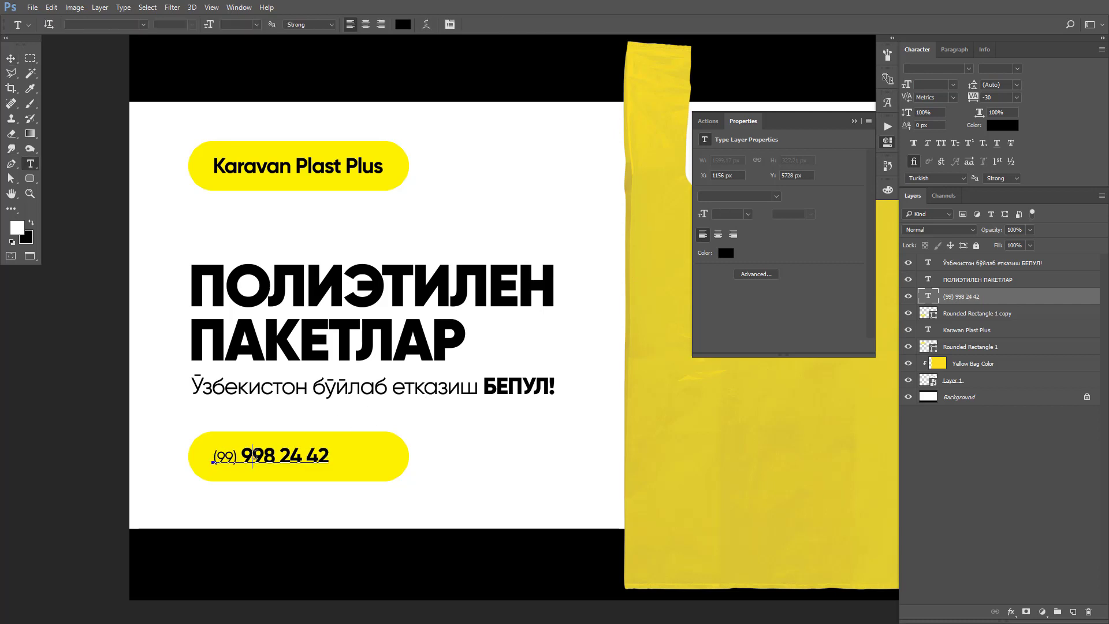
pyautogui.moveTo(251, 456); pyautogui.dragTo(178, 455)
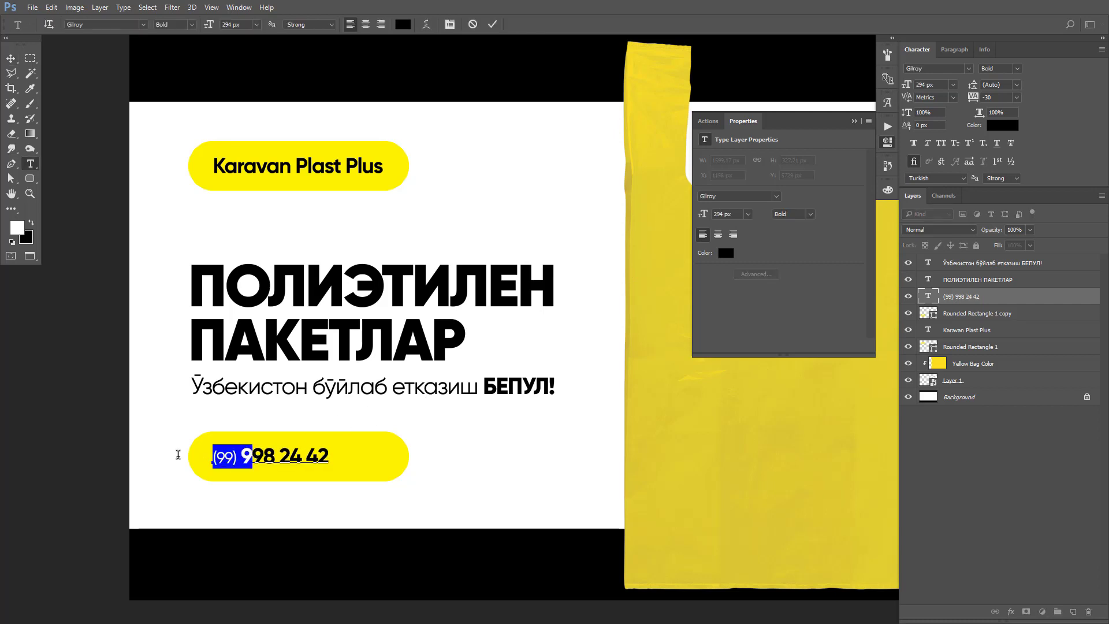
pyautogui.write('294')
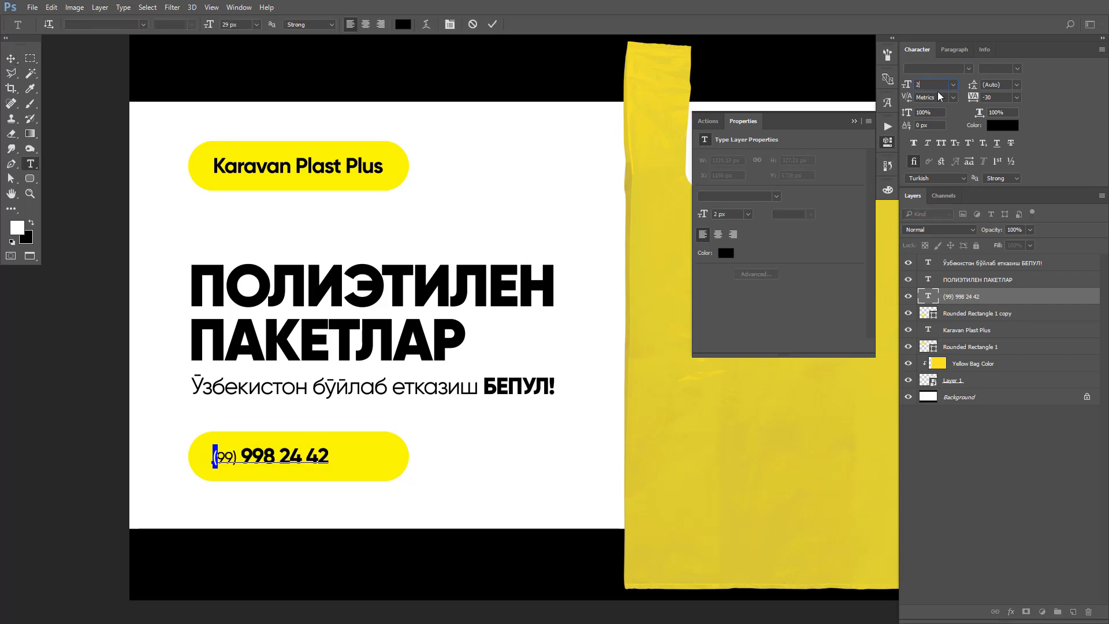
pyautogui.press('Return')
pyautogui.hotkey('ctrl', 'a')
pyautogui.hotkey('ctrl', 'Return')
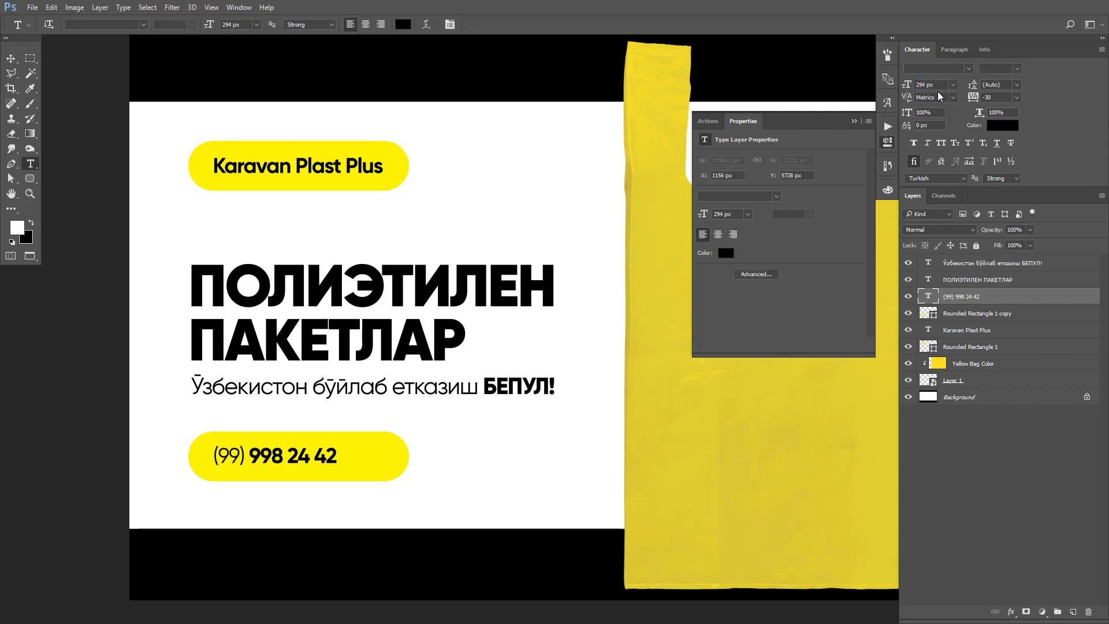
pyautogui.press('v')
pyautogui.hotkey('ctrl', '+')
# Enlarge the phone number text by about 20% and nudge it up slightly.
pyautogui.click(384, 439)
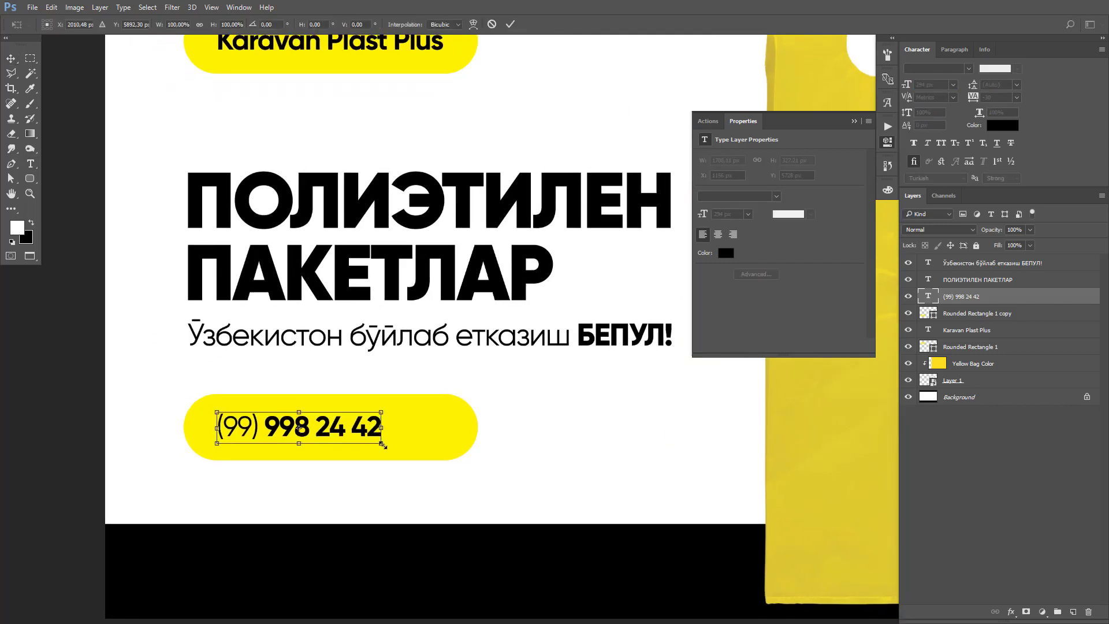
pyautogui.moveTo(381, 444); pyautogui.dragTo(413, 458)
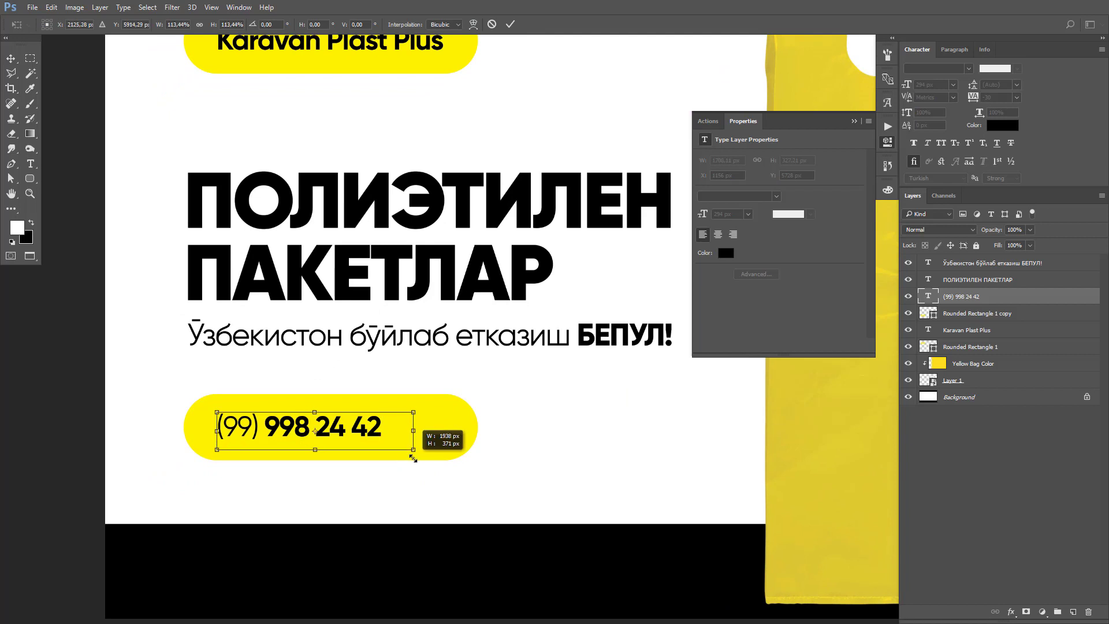
pyautogui.press('Return')
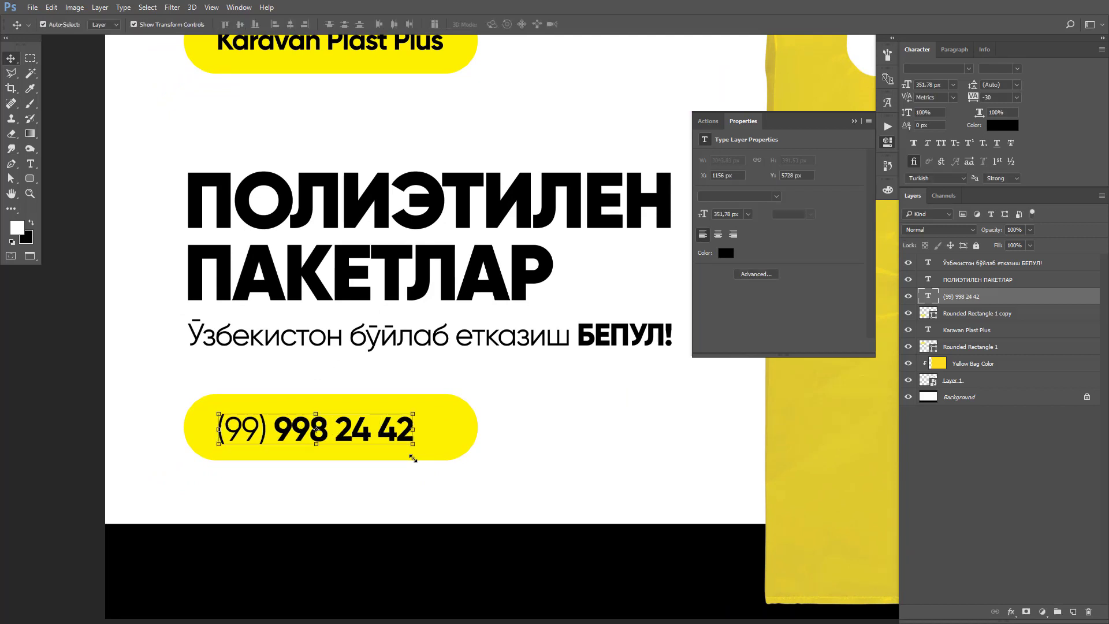
pyautogui.hotkey('shift', 'Up')
pyautogui.hotkey('shift', 'Up')
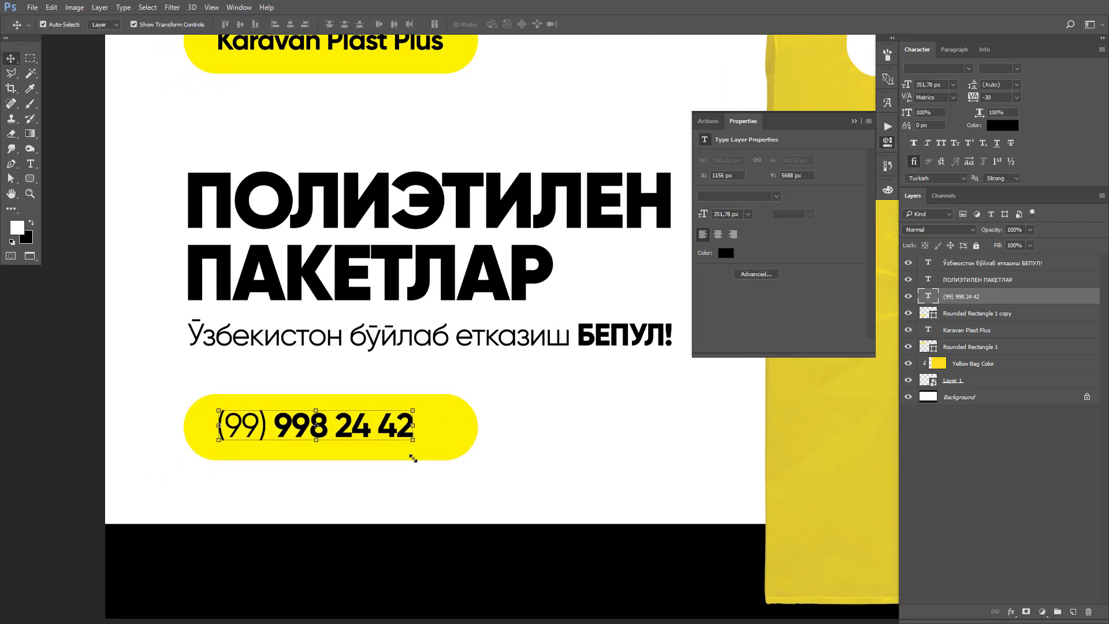
# Narrow the yellow pill and centre the phone number horizontally inside it.
pyautogui.click(464, 433)
pyautogui.hotkey('ctrl', 't')
pyautogui.moveTo(477, 427); pyautogui.dragTo(443, 428)
pyautogui.press('Return')
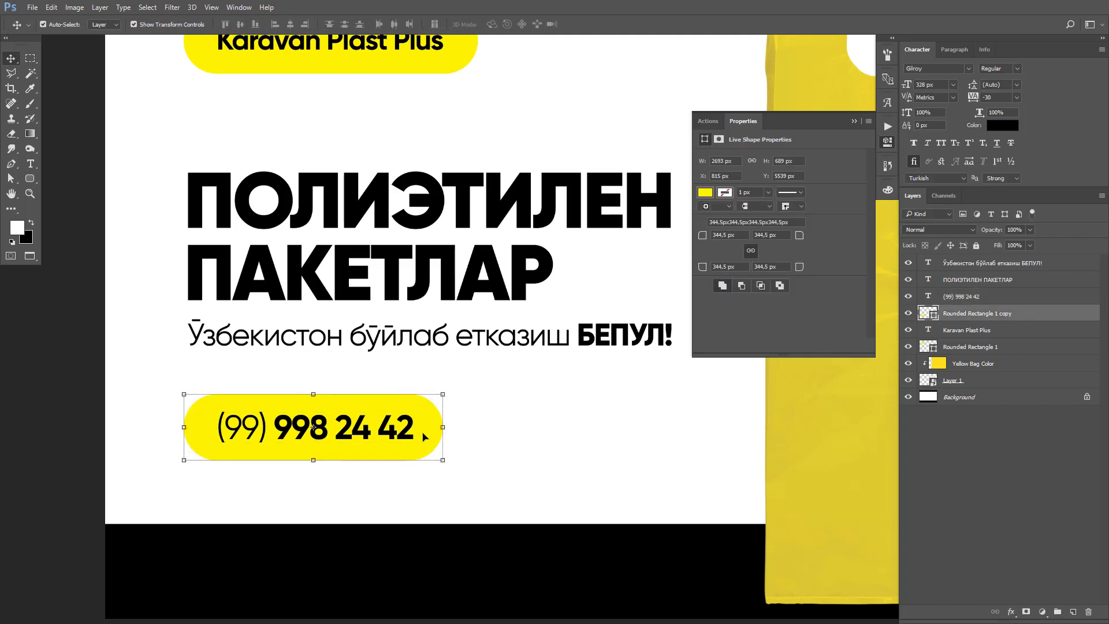
pyautogui.keyDown('shift'); pyautogui.click(396, 433); pyautogui.keyUp('shift')
pyautogui.click(290, 24)
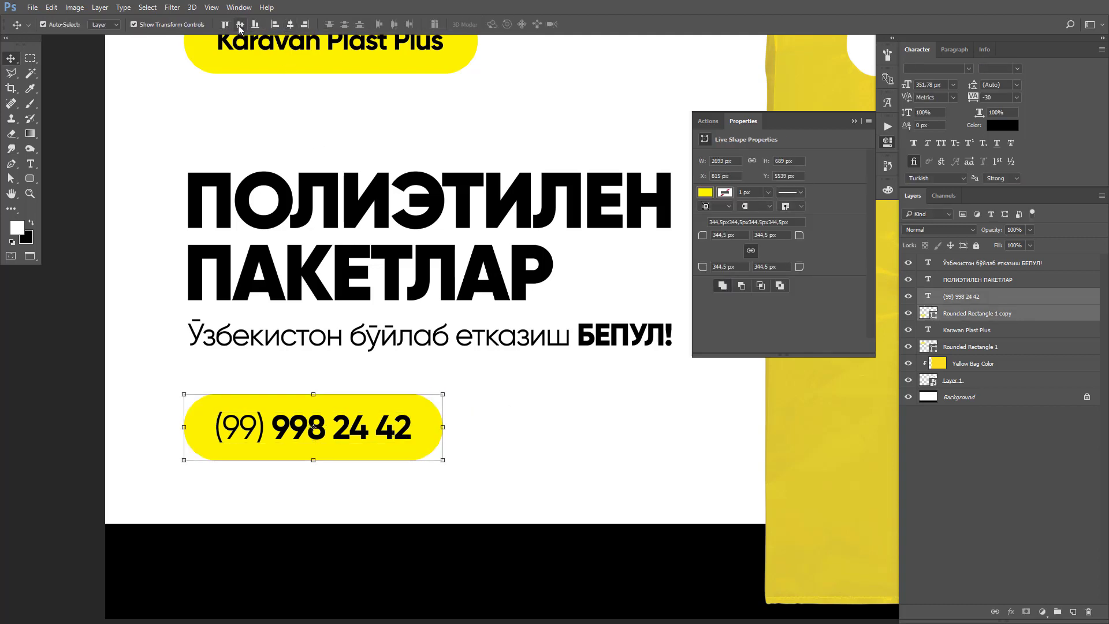
# Zoom out to the whole banner and select the subtitle and headline together.
pyautogui.click(381, 494)
pyautogui.hotkey('ctrl', '-')
pyautogui.moveTo(517, 396)
pyautogui.mouseDown()
pyautogui.moveTo(391, 421)
pyautogui.moveTo(428, 429)
pyautogui.mouseUp()
pyautogui.hotkey('ctrl', '-')
pyautogui.click(369, 416)
pyautogui.keyDown('shift'); pyautogui.click(344, 362); pyautogui.keyUp('shift')
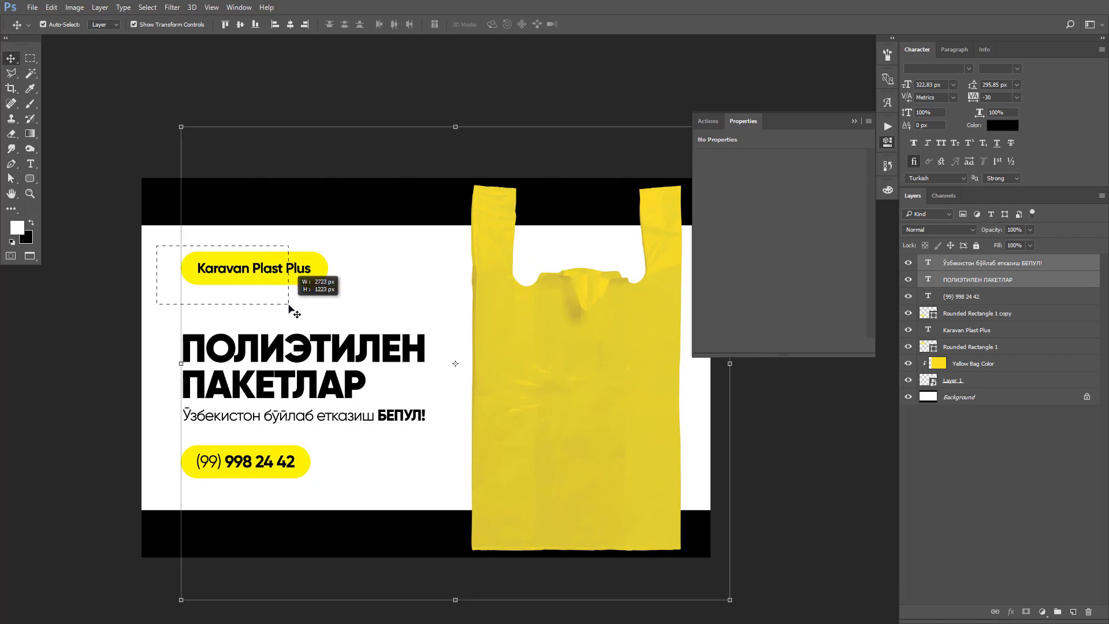
# Move the phone pill and its text down by three shift-nudges.
pyautogui.click(175, 261)
pyautogui.click(219, 243)
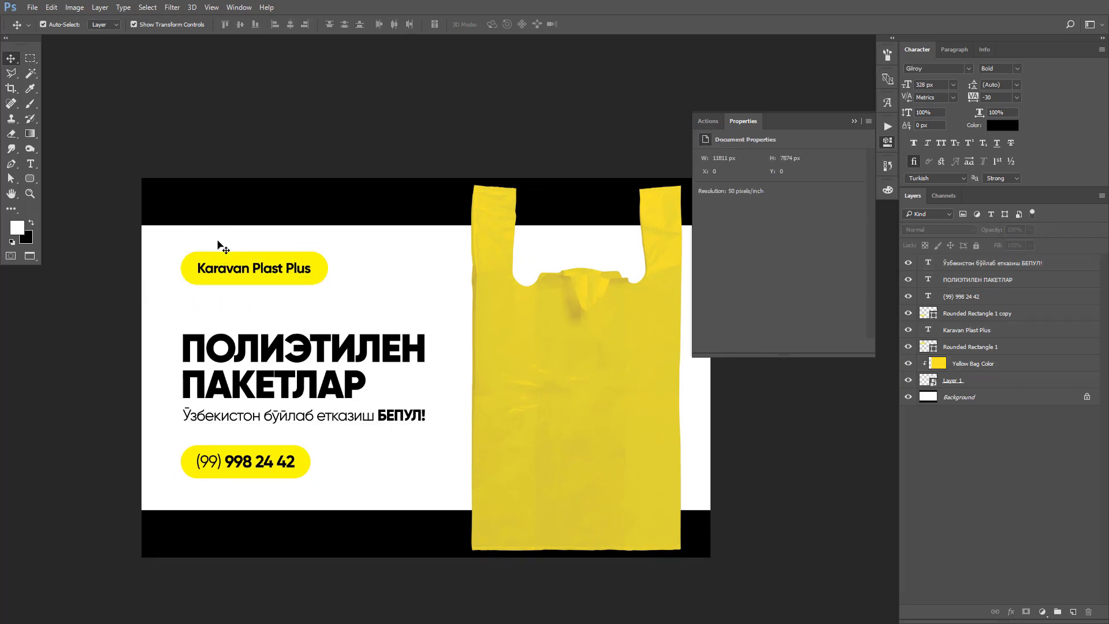
pyautogui.moveTo(178, 464); pyautogui.dragTo(247, 470)
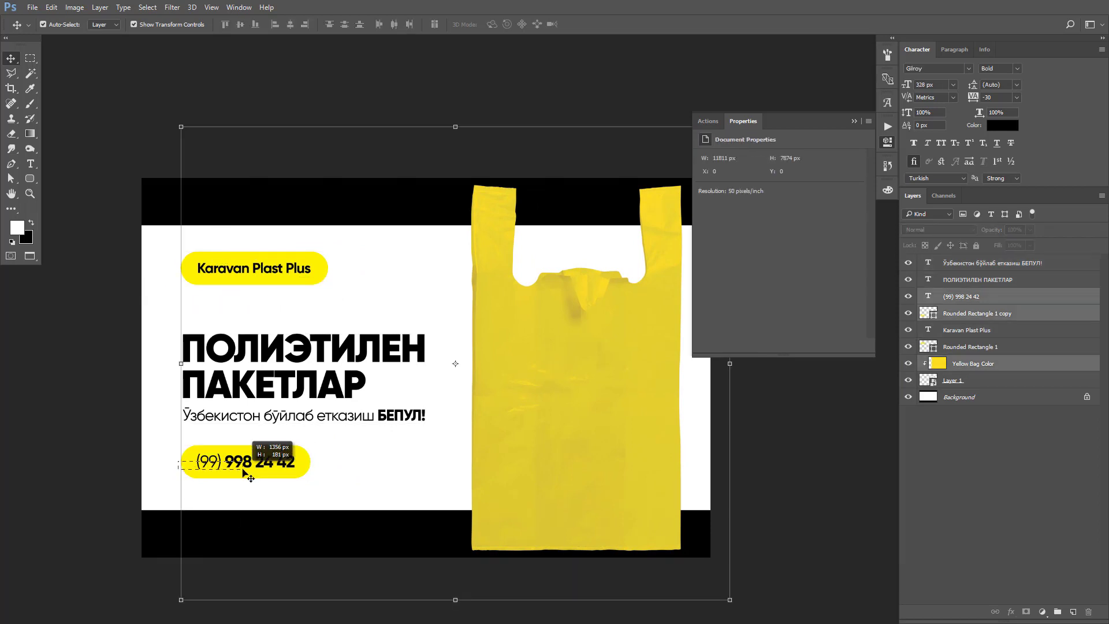
pyautogui.hotkey('shift', 'Down')
pyautogui.hotkey('shift', 'Down')
pyautogui.hotkey('shift', 'Down')
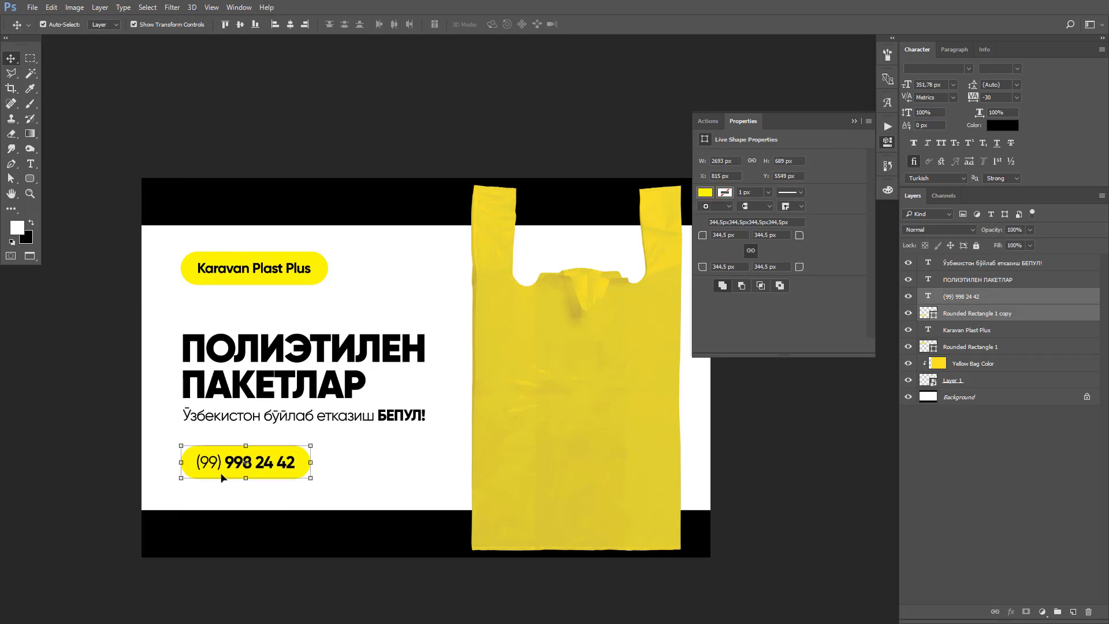
pyautogui.hotkey('shift', 'Down')
pyautogui.hotkey('shift', 'Down')
pyautogui.hotkey('shift', 'Down')
pyautogui.hotkey('shift', 'Down')
pyautogui.hotkey('shift', 'Down')
pyautogui.hotkey('shift', 'Down')
pyautogui.hotkey('shift', 'Down')
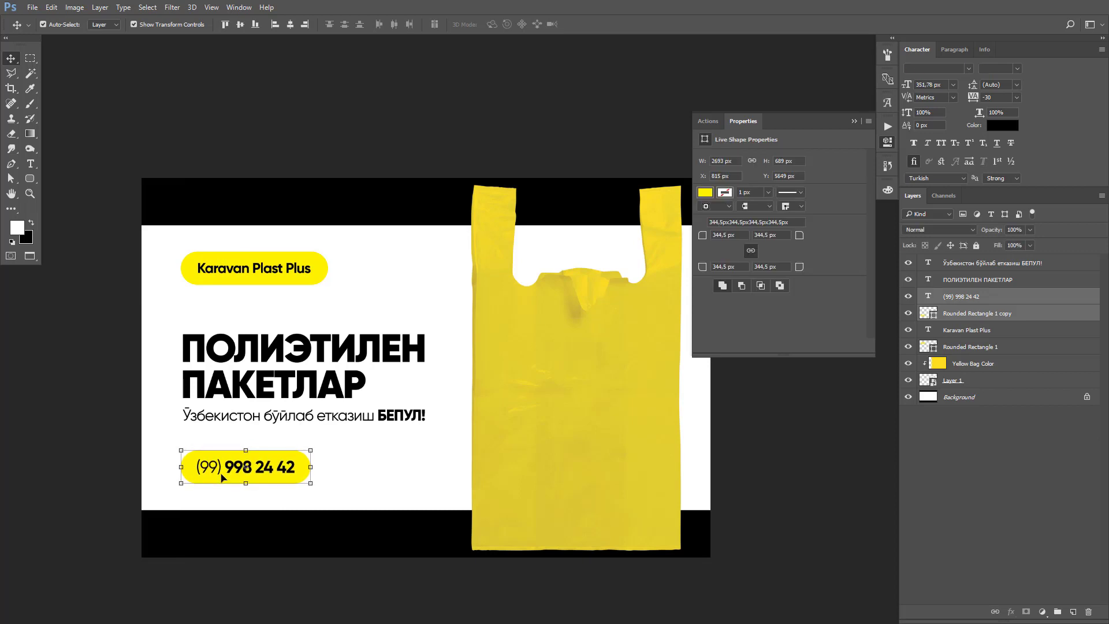
pyautogui.hotkey('shift', 'Down')
pyautogui.hotkey('shift', 'Down')
# Raise the headline and subtitle slightly, then preview the fitted banner full-screen.
pyautogui.scroll(1, 226, 477)
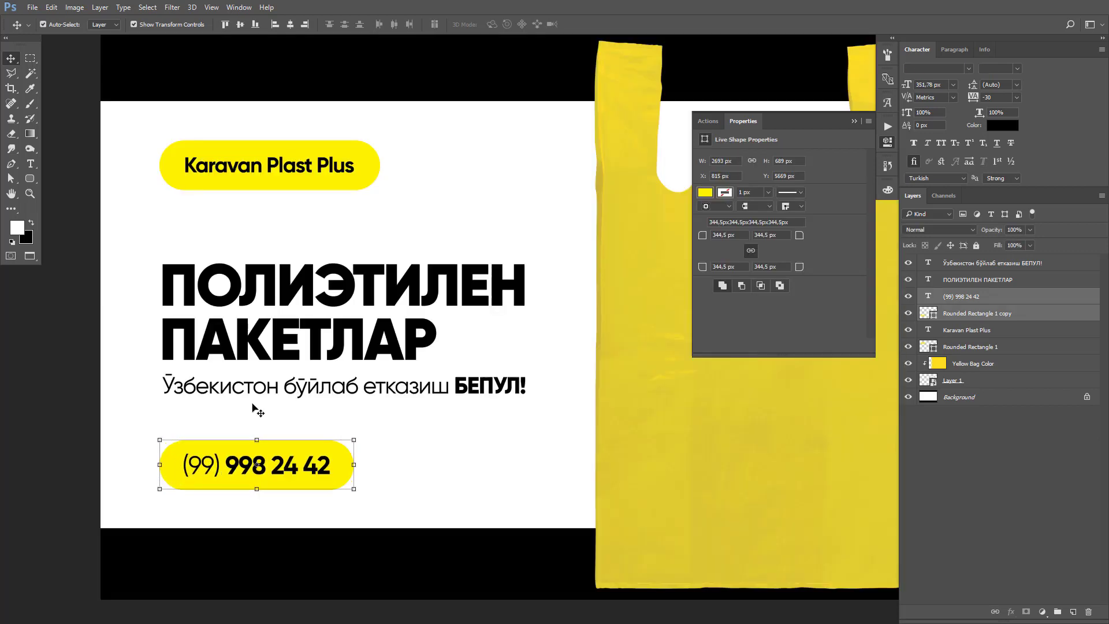
pyautogui.moveTo(369, 422); pyautogui.dragTo(284, 330)
pyautogui.hotkey('shift', 'Up')
pyautogui.hotkey('shift', 'Up')
pyautogui.hotkey('shift', 'Up')
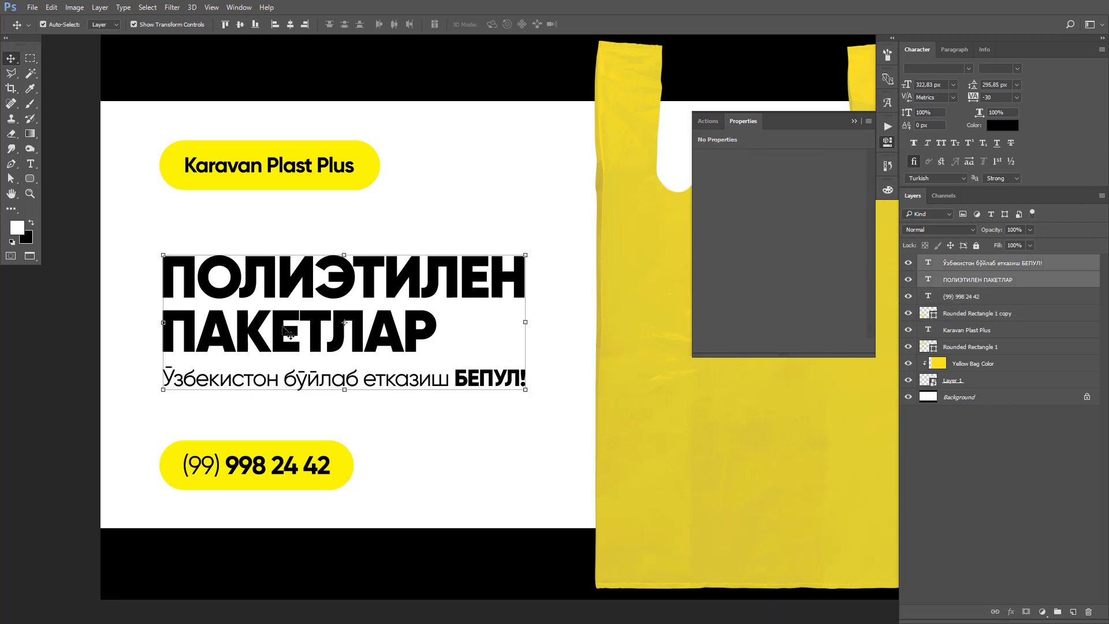
pyautogui.hotkey('shift', 'Up')
pyautogui.hotkey('shift', 'Up')
pyautogui.hotkey('shift', 'Up')
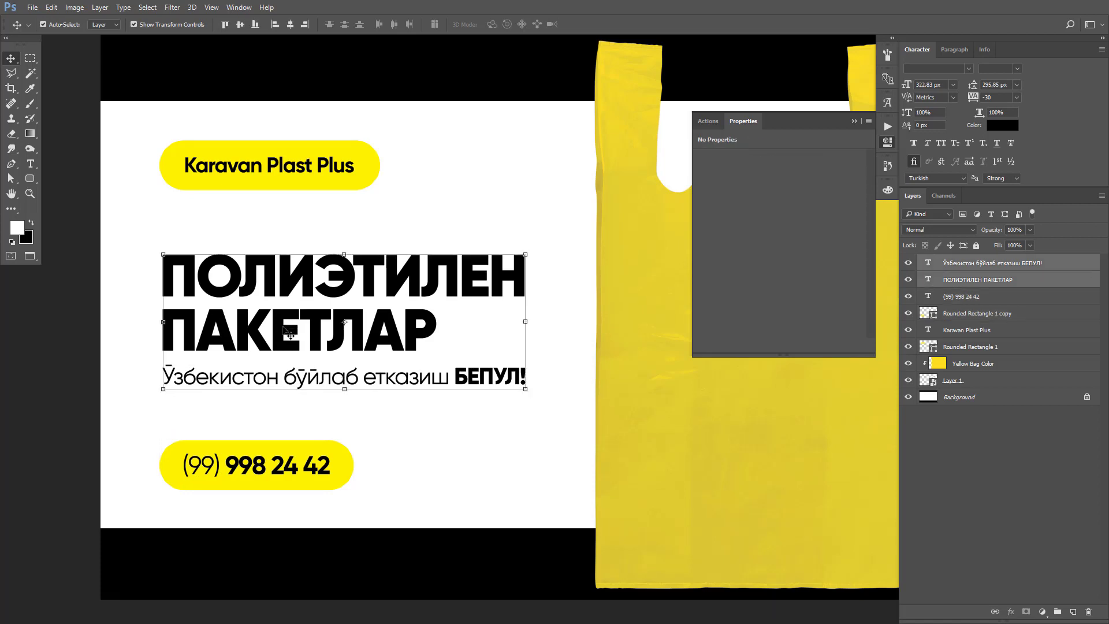
pyautogui.hotkey('ctrl', '0')
pyautogui.press('f')
pyautogui.press('f')
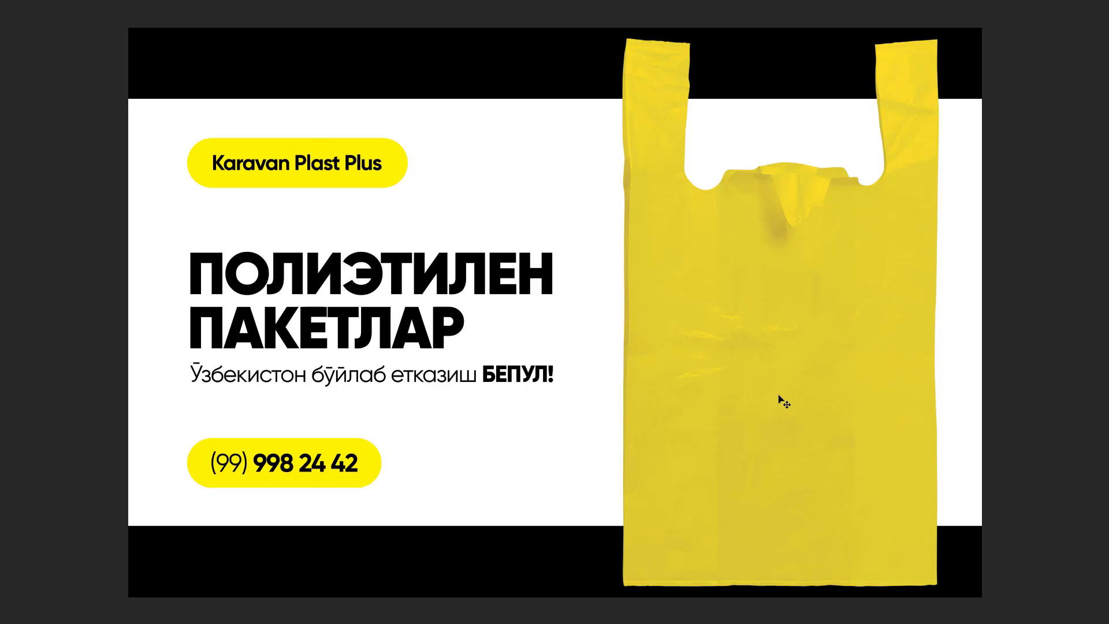
# Leave full-screen and drag a copy of the headline onto the yellow bag.
pyautogui.press('f')
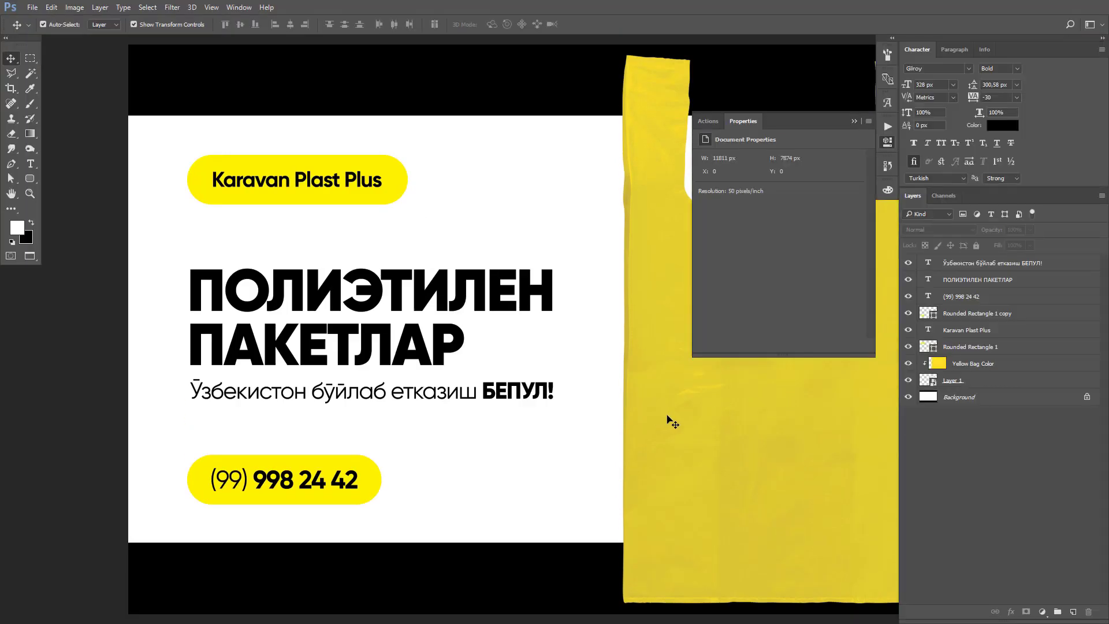
pyautogui.click(854, 122)
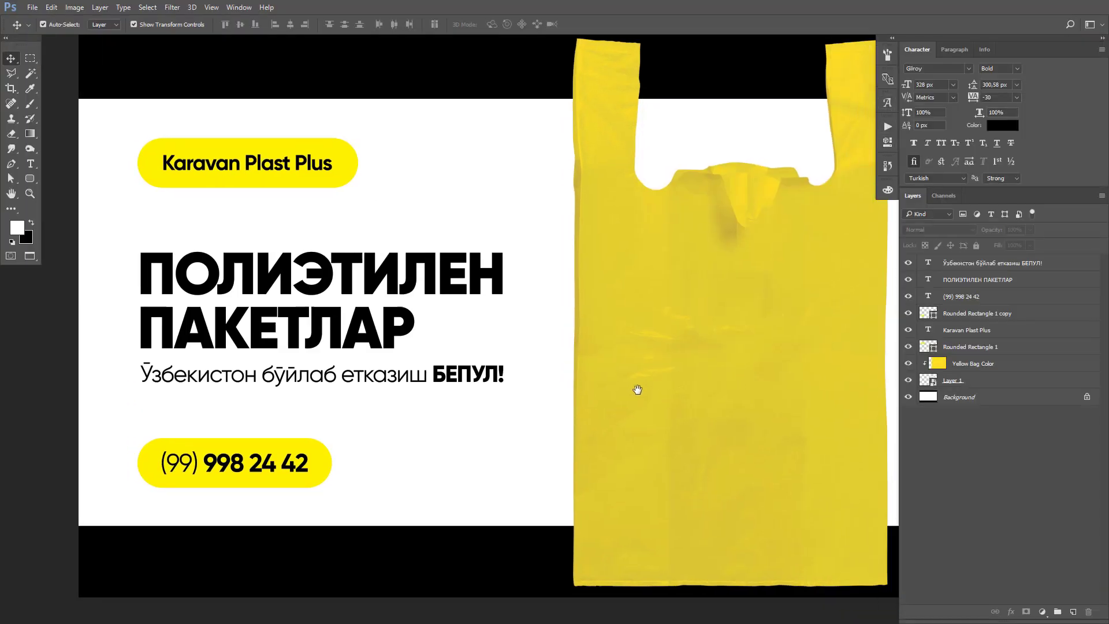
pyautogui.moveTo(636, 388); pyautogui.dragTo(549, 382)
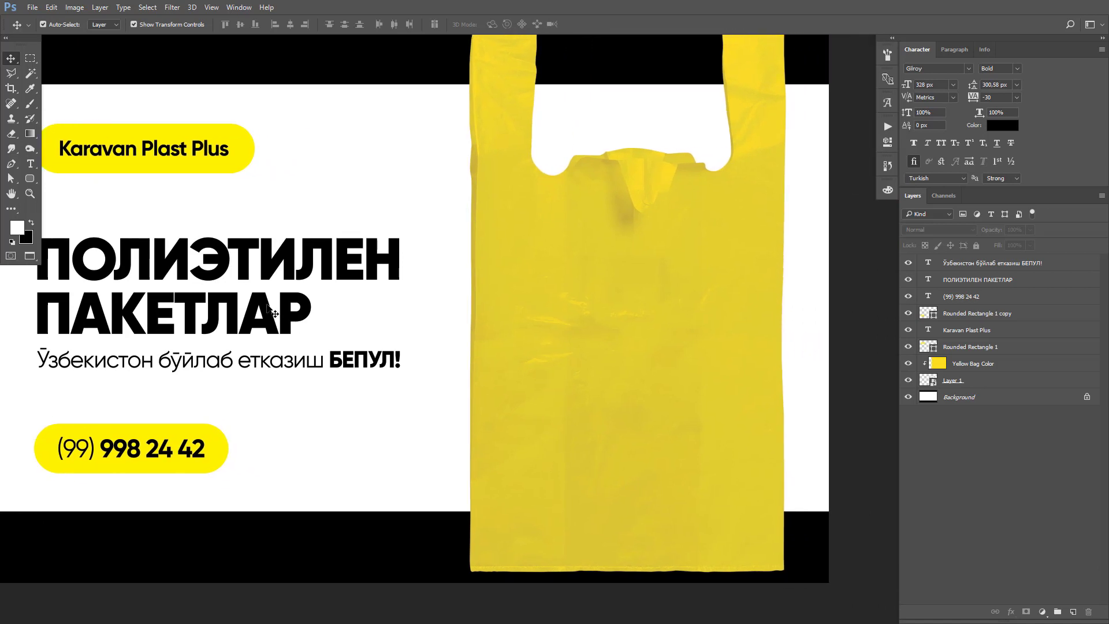
pyautogui.moveTo(234, 297)
pyautogui.mouseDown()
pyautogui.moveTo(542, 306)
pyautogui.moveTo(664, 372)
pyautogui.mouseUp()
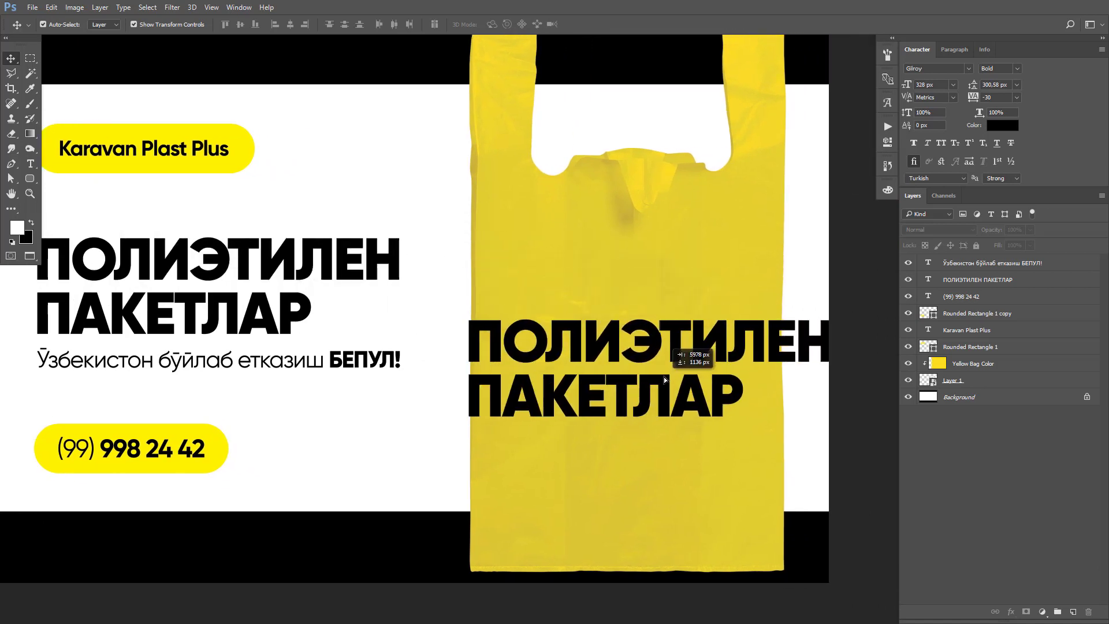
# Retype the headline copy on the bag as БИЗНЕСИНГИЗ УЧУН.
pyautogui.doubleClick(643, 345)
pyautogui.write('Б')
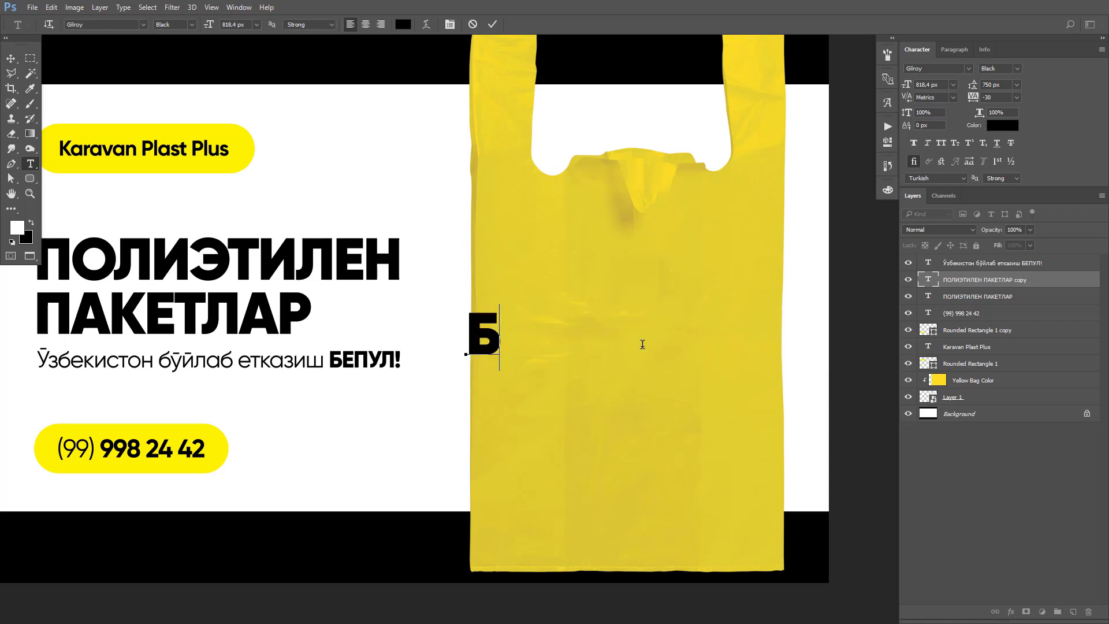
pyautogui.write('ИЗН')
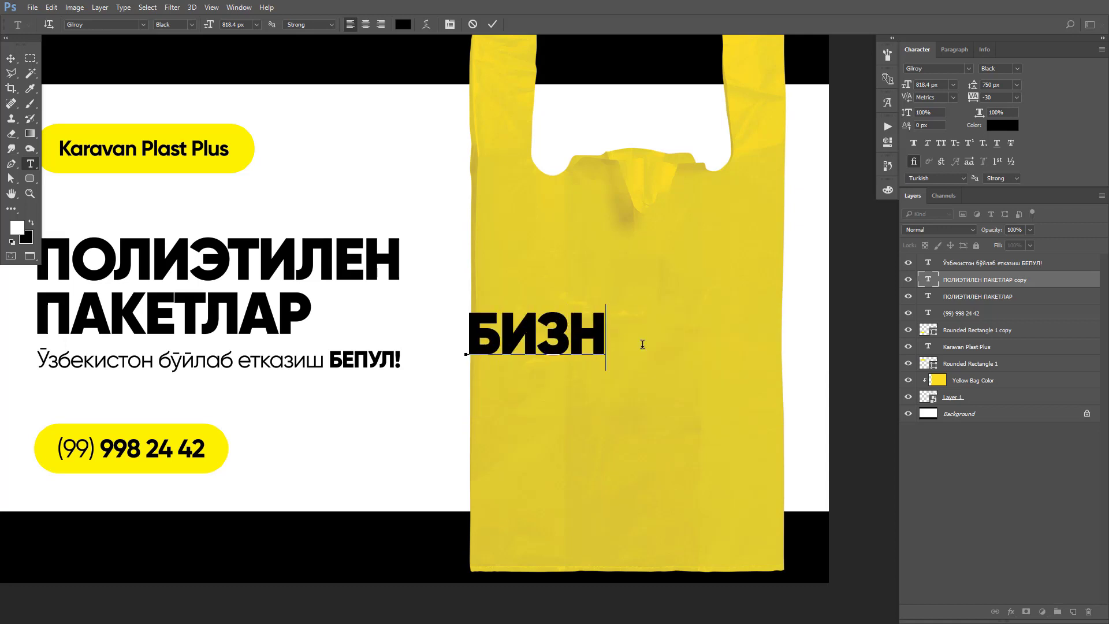
pyautogui.write('ЕСИНГИЗНИ')
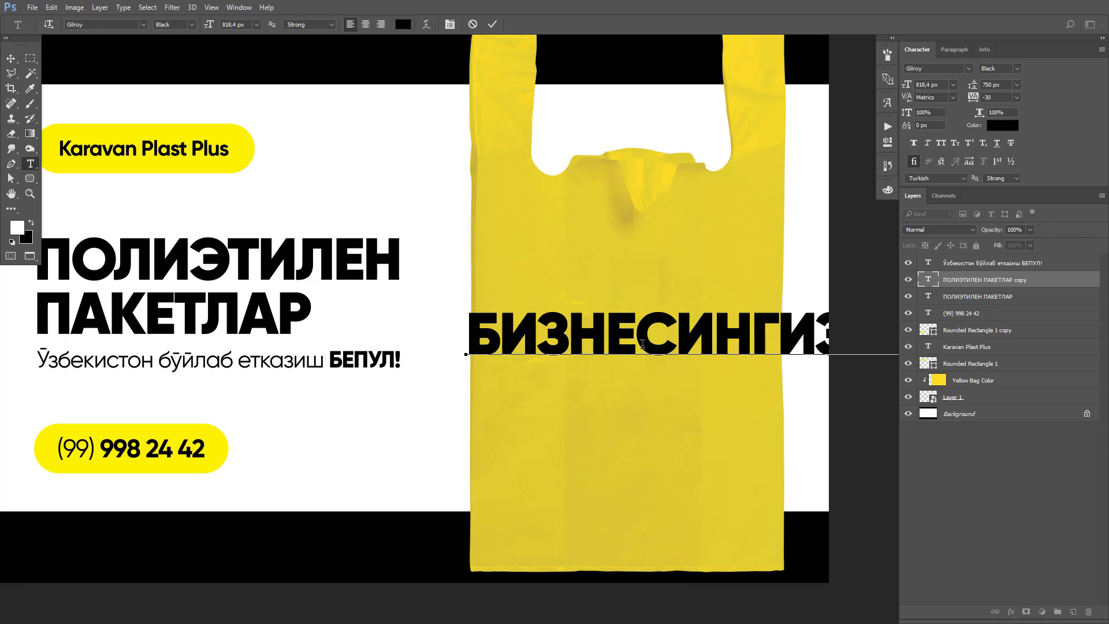
pyautogui.hotkey('ctrl', 't')
pyautogui.hscroll(5, 642, 343)
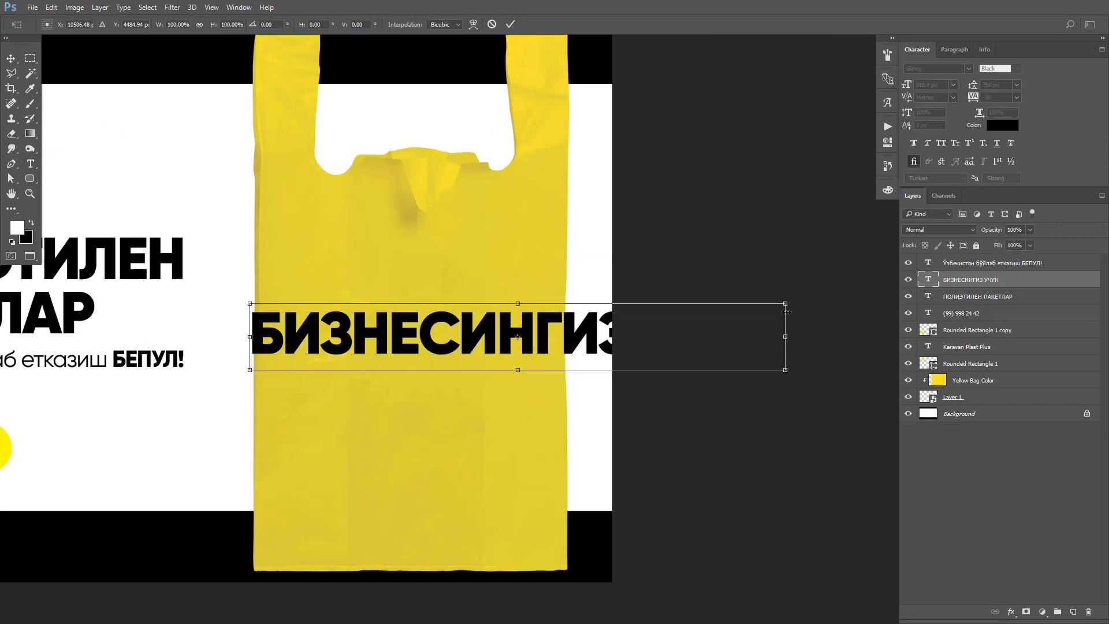
# Scale the bag text to about 52%, slant it upward, and duplicate it below.
pyautogui.moveTo(770, 308)
pyautogui.mouseDown()
pyautogui.moveTo(607, 303)
pyautogui.moveTo(528, 324)
pyautogui.moveTo(532, 357)
pyautogui.mouseUp()
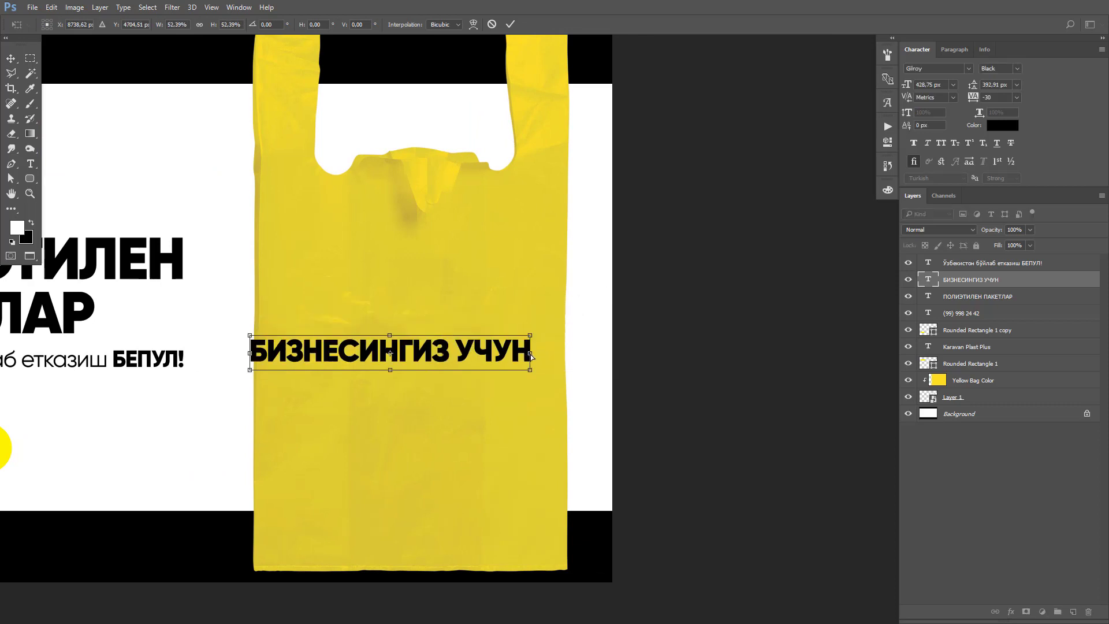
pyautogui.moveTo(530, 354)
pyautogui.mouseDown()
pyautogui.moveTo(533, 310)
pyautogui.moveTo(493, 313)
pyautogui.mouseUp()
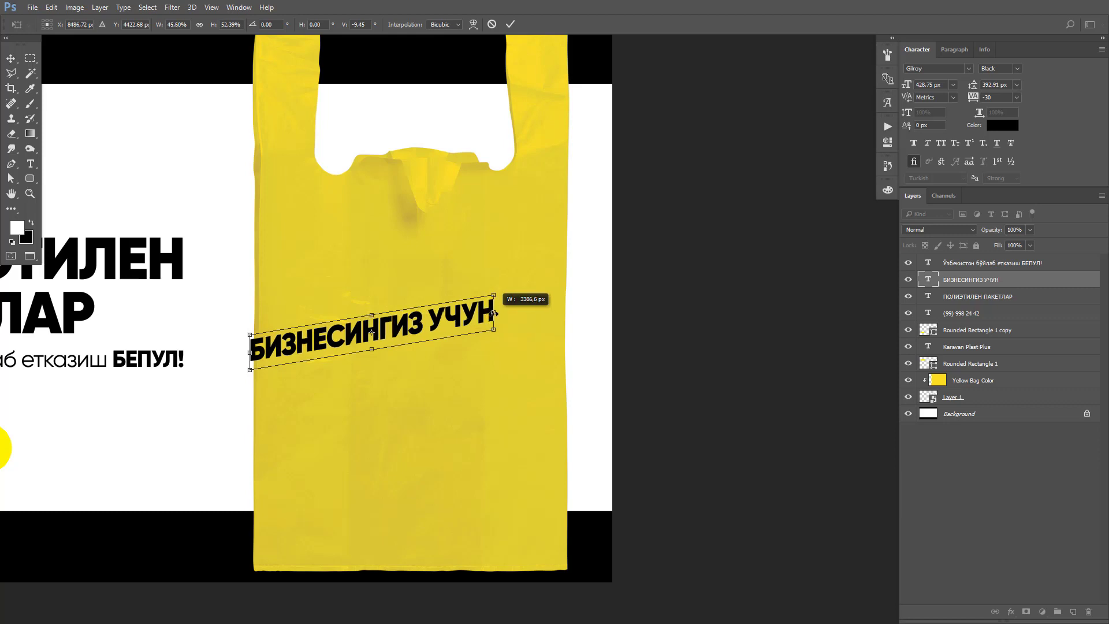
pyautogui.moveTo(494, 312)
pyautogui.mouseDown()
pyautogui.moveTo(508, 302)
pyautogui.moveTo(486, 294)
pyautogui.moveTo(456, 308)
pyautogui.moveTo(434, 358)
pyautogui.mouseUp()
pyautogui.press('Return')
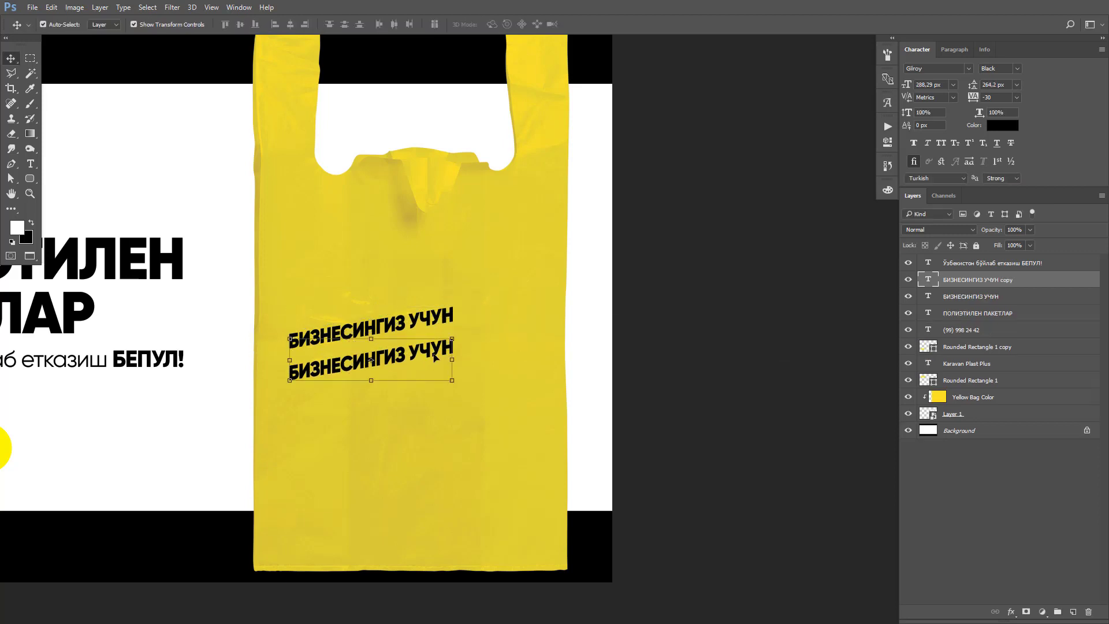
# Retype the duplicated bag line as ХАМЁНБОП.
pyautogui.doubleClick(436, 357)
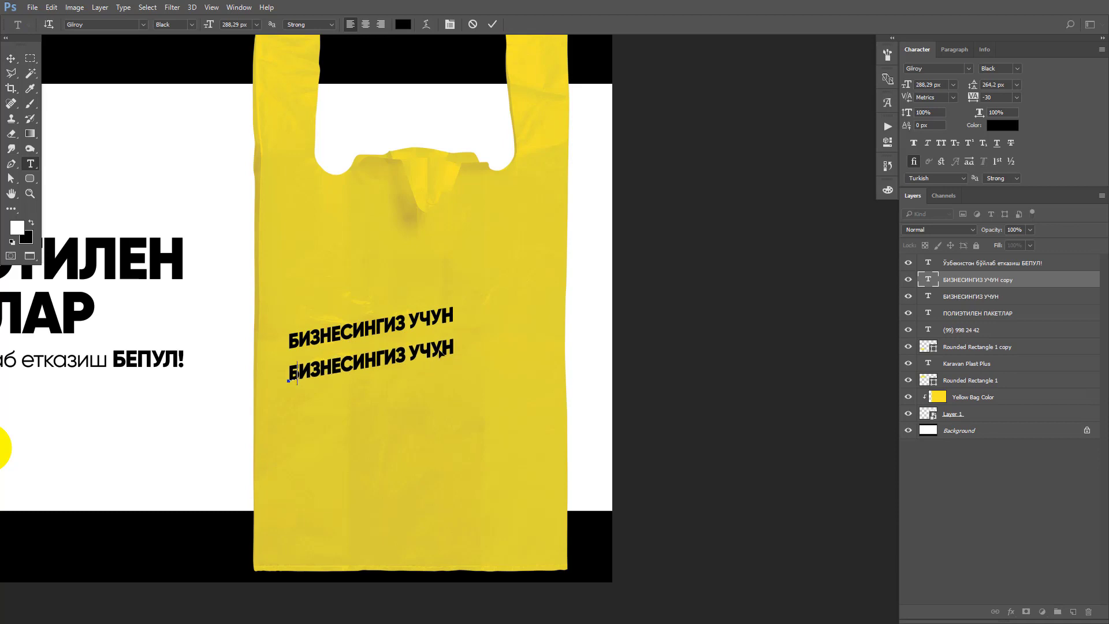
pyautogui.write('{F')
pyautogui.press('BackSpace')
pyautogui.press('BackSpace')
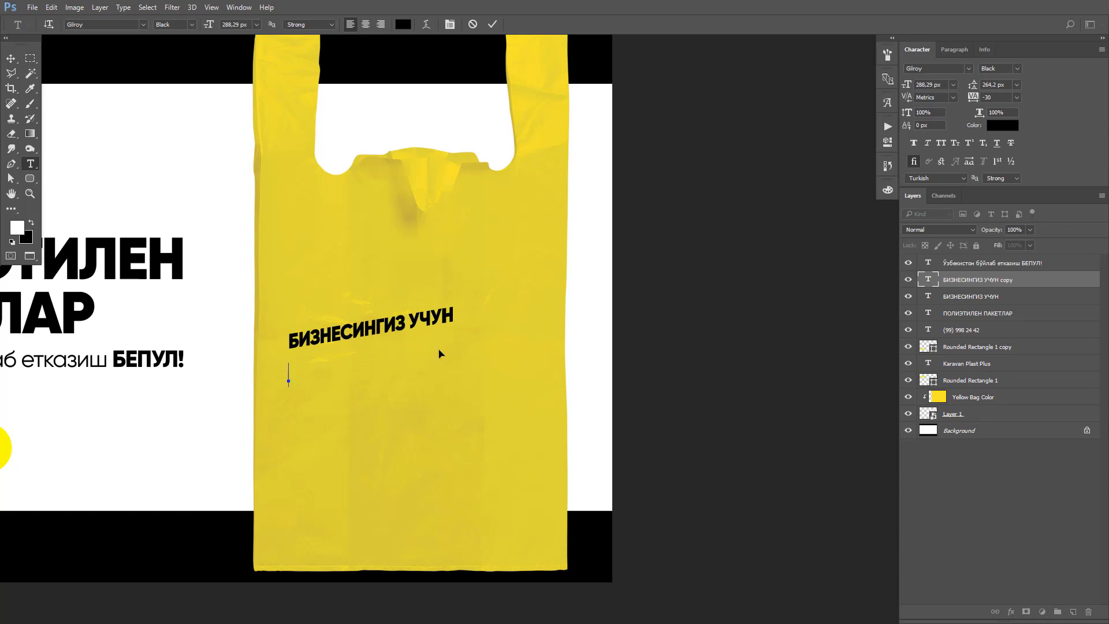
pyautogui.write('хАМ')
pyautogui.press('BackSpace')
pyautogui.press('BackSpace')
pyautogui.press('BackSpace')
pyautogui.write('ХА')
pyautogui.write('МЁНБОП')
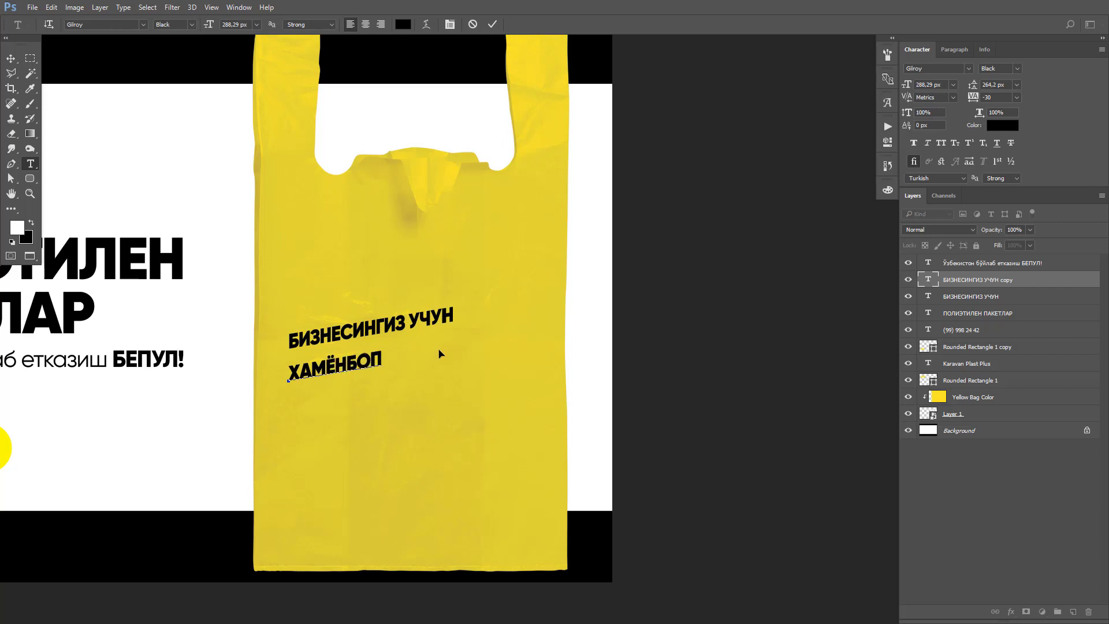
pyautogui.hotkey('ctrl', 'Return')
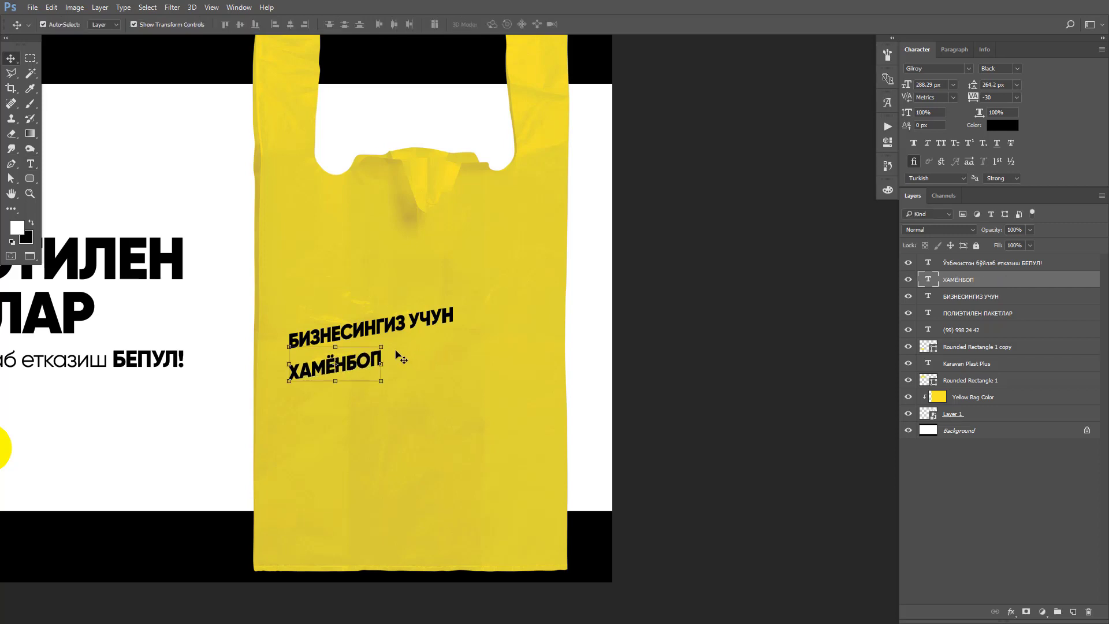
# Enlarge ХАМЁНБОП about 233% and nudge it with БИЗНЕСИНГИЗ УЧУН into place.
pyautogui.hotkey('ctrl', 't')
pyautogui.moveTo(382, 384); pyautogui.dragTo(543, 435)
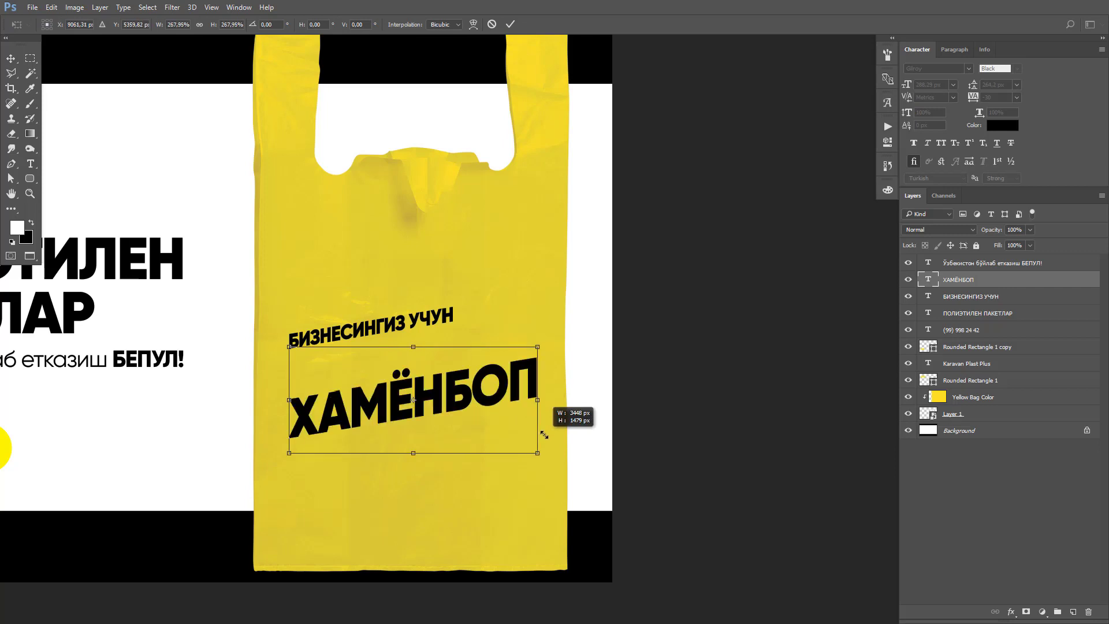
pyautogui.press('Return')
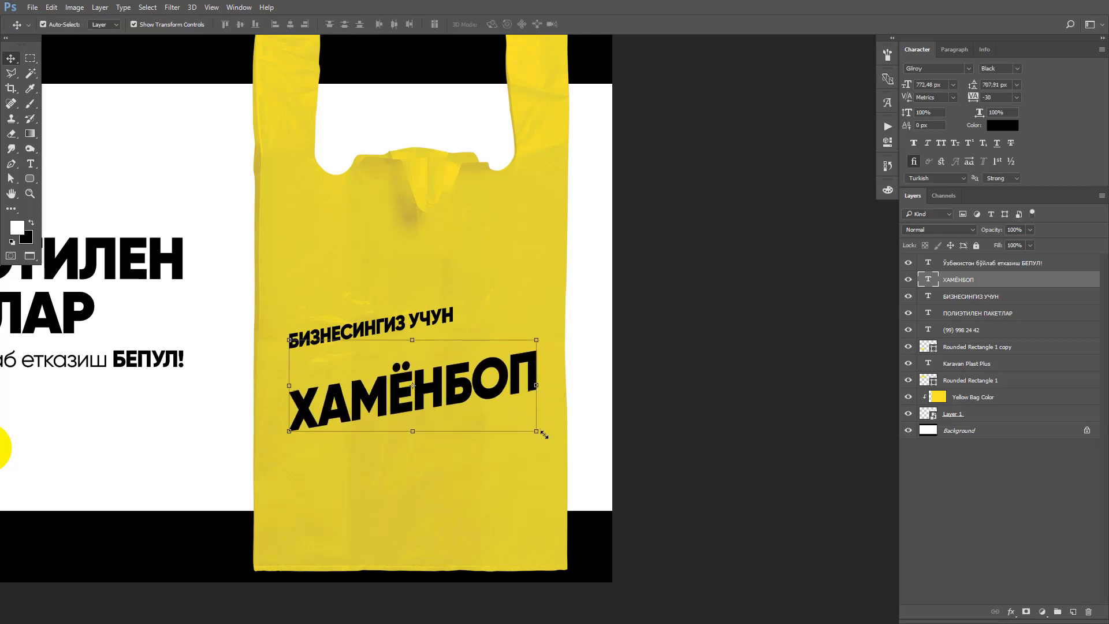
pyautogui.hotkey('shift', 'Up')
pyautogui.hotkey('shift', 'Up')
pyautogui.hotkey('shift', 'Up')
pyautogui.hotkey('shift', 'Up')
pyautogui.hotkey('shift', 'Up')
pyautogui.hotkey('shift', 'Up')
pyautogui.hotkey('shift', 'Up')
pyautogui.hotkey('shift', 'Up')
pyautogui.hotkey('shift', 'Up')
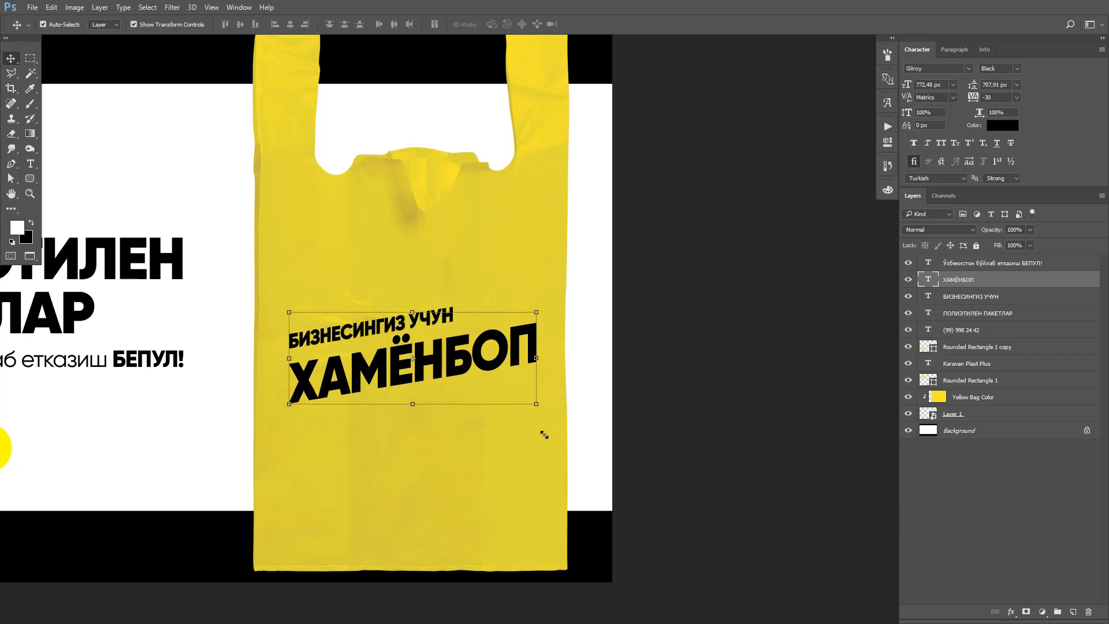
pyautogui.keyDown('shift'); pyautogui.click(443, 320); pyautogui.keyUp('shift')
pyautogui.press('Left')
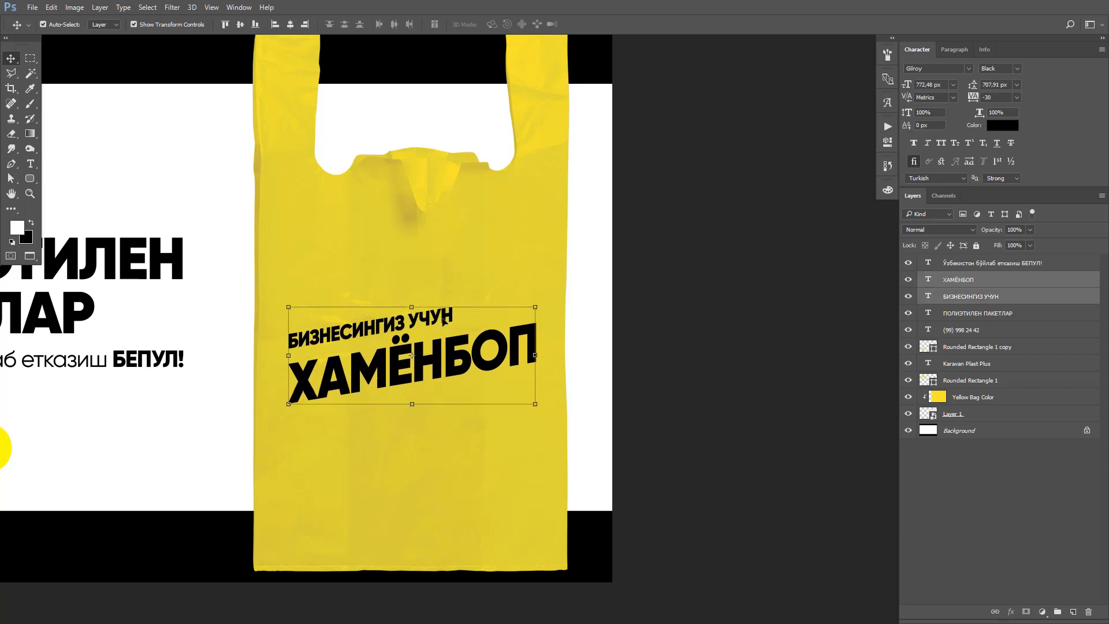
pyautogui.press('Left')
pyautogui.press('Left')
pyautogui.click(638, 334)
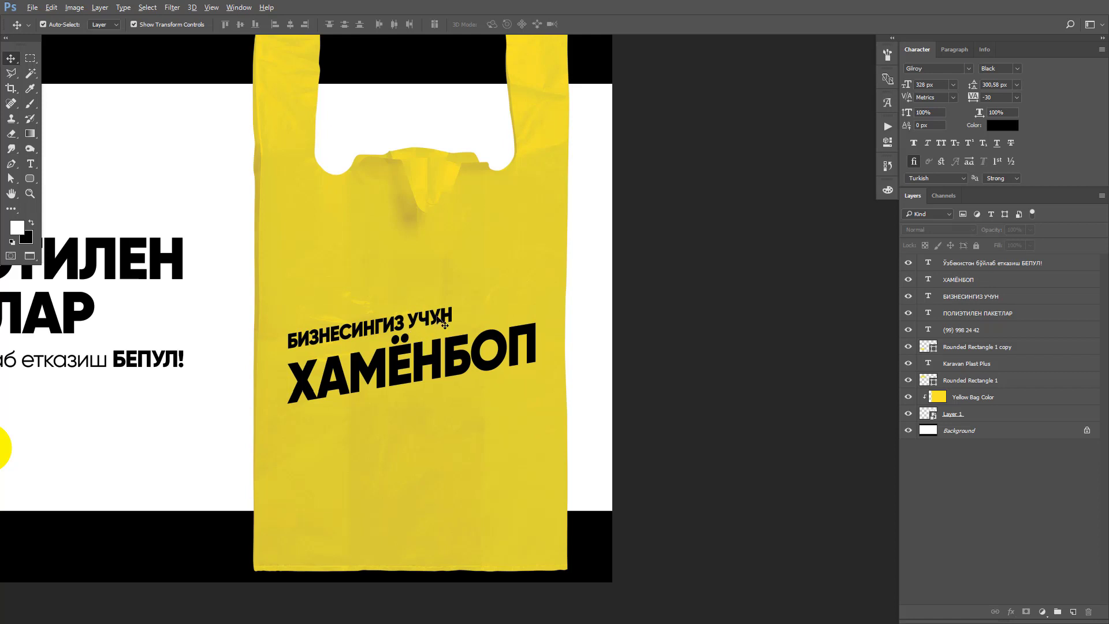
# Duplicate БИЗНЕСИНГИЗ УЧУН below ХАМЁНБОП and retype it as ПАКЕТЛАР.
pyautogui.moveTo(441, 323); pyautogui.dragTo(442, 405)
pyautogui.press('t')
pyautogui.click(438, 393)
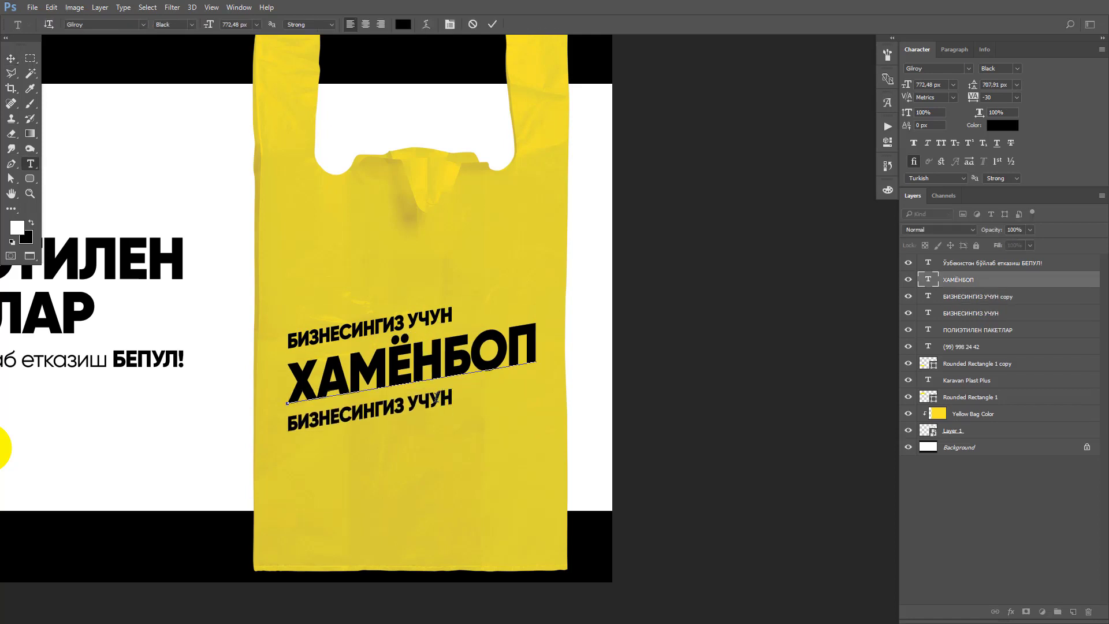
pyautogui.click(435, 402)
pyautogui.hotkey('ctrl', 'a')
pyautogui.write('ПА')
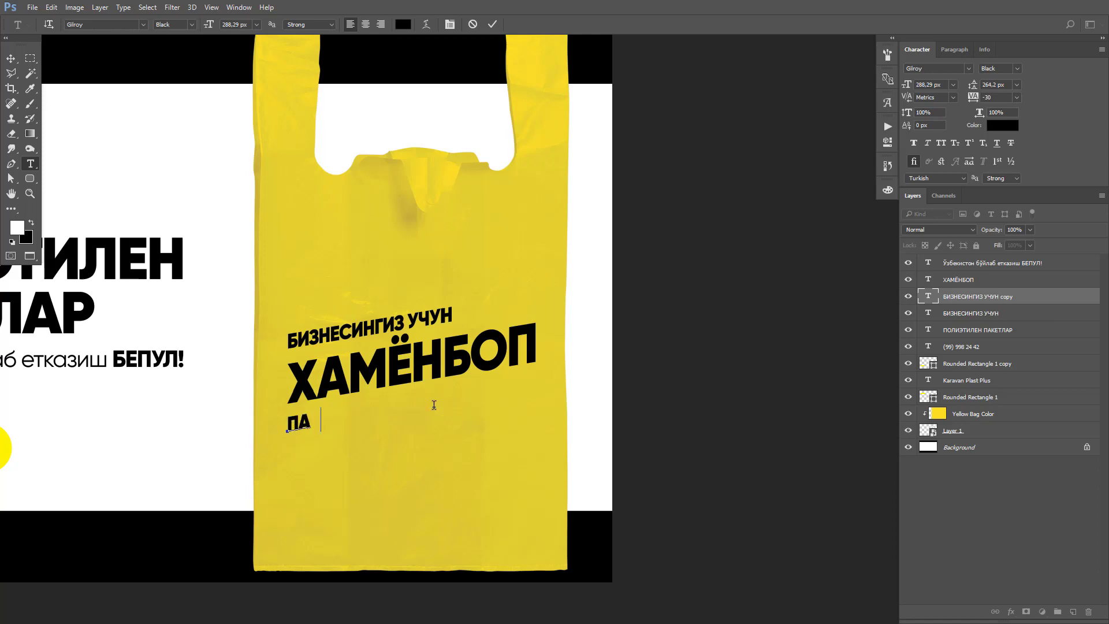
pyautogui.write('КЕТЛАР')
pyautogui.hotkey('ctrl', 'Return')
pyautogui.press('v')
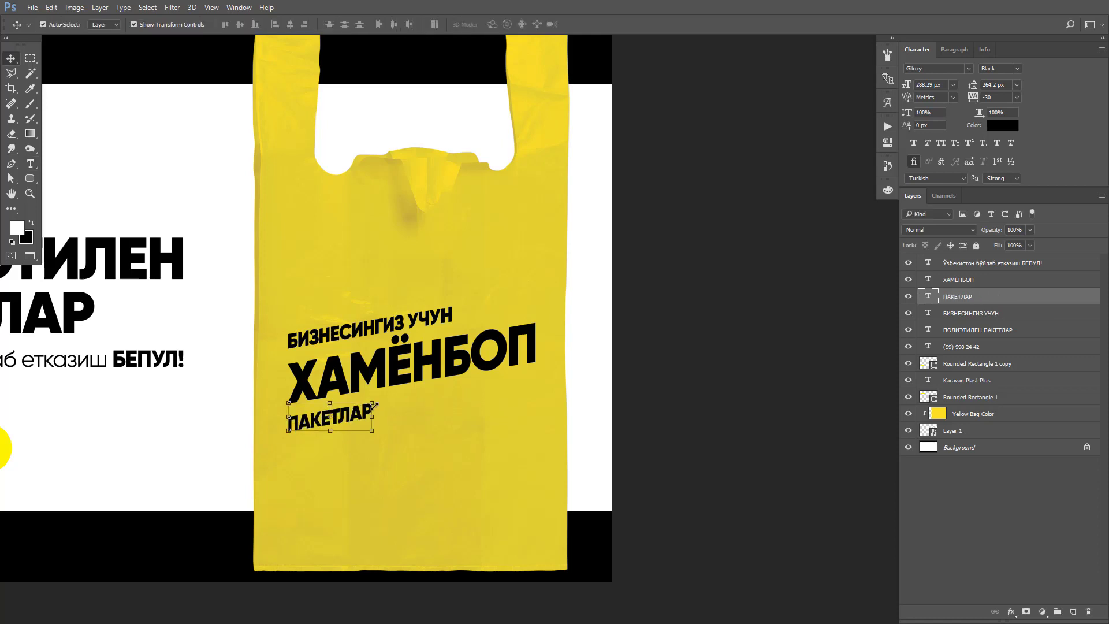
# Enlarge ПАКЕТЛАР to about 174% and move it under the end of ХАМЁНБОП.
pyautogui.moveTo(373, 405); pyautogui.dragTo(371, 399)
pyautogui.moveTo(371, 437); pyautogui.dragTo(434, 465)
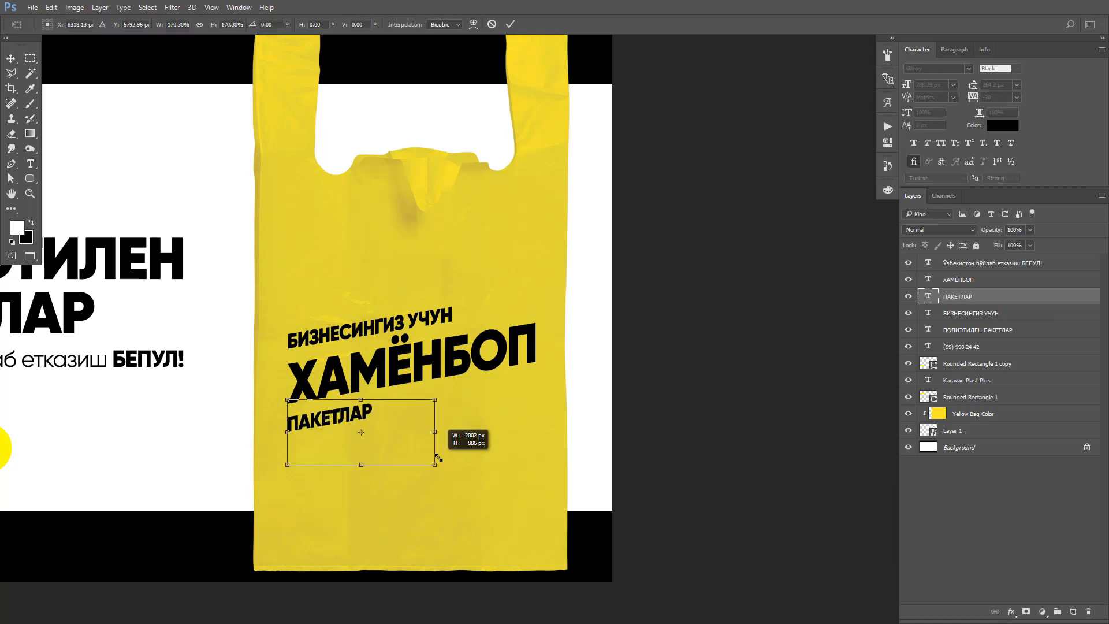
pyautogui.moveTo(417, 428)
pyautogui.mouseDown()
pyautogui.moveTo(577, 370)
pyautogui.moveTo(551, 369)
pyautogui.mouseUp()
pyautogui.press('Return')
pyautogui.scroll(5, 439, 407)
pyautogui.click(463, 448)
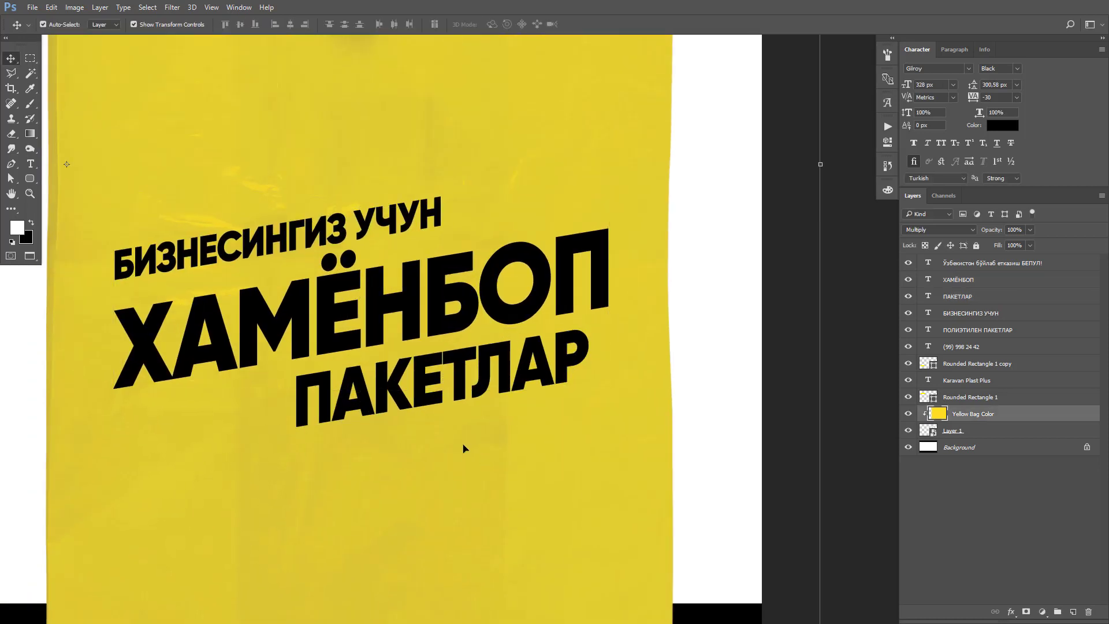
pyautogui.moveTo(398, 412)
pyautogui.mouseDown()
pyautogui.moveTo(432, 411)
pyautogui.moveTo(417, 397)
pyautogui.mouseUp()
# Fine-tune ПАКЕТЛАР's vertical position beneath ХАМЁНБОП.
pyautogui.hotkey('ctrl', 't')
pyautogui.keyDown('alt'); pyautogui.scroll(-2, 498, 350); pyautogui.keyUp('alt')
pyautogui.keyDown('alt'); pyautogui.scroll(-1, 508, 381); pyautogui.keyUp('alt')
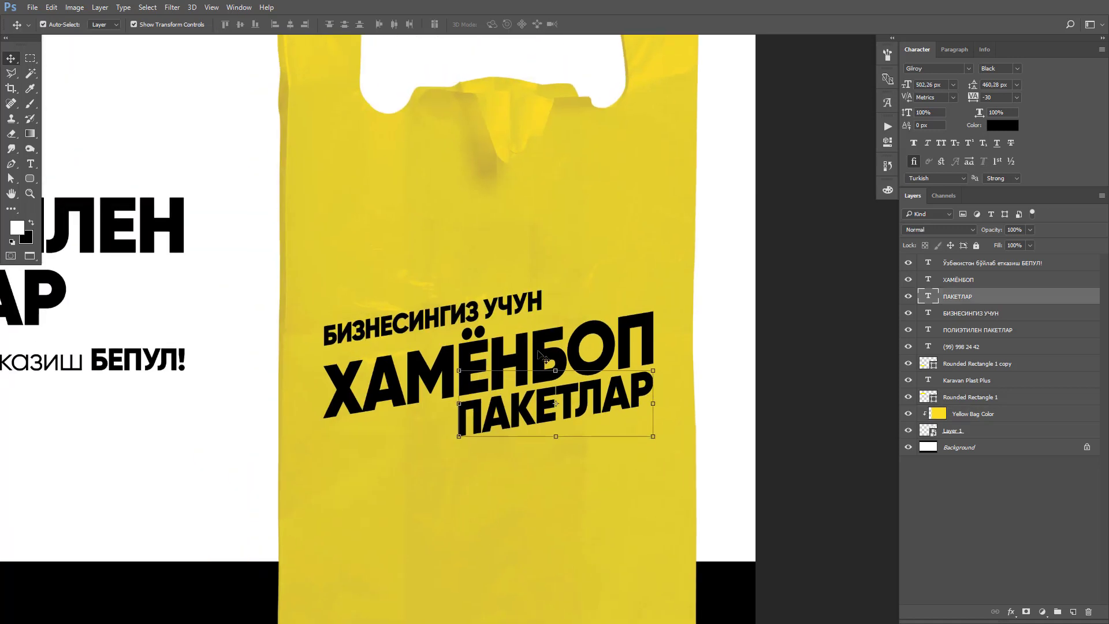
pyautogui.hotkey('shift', 'Down')
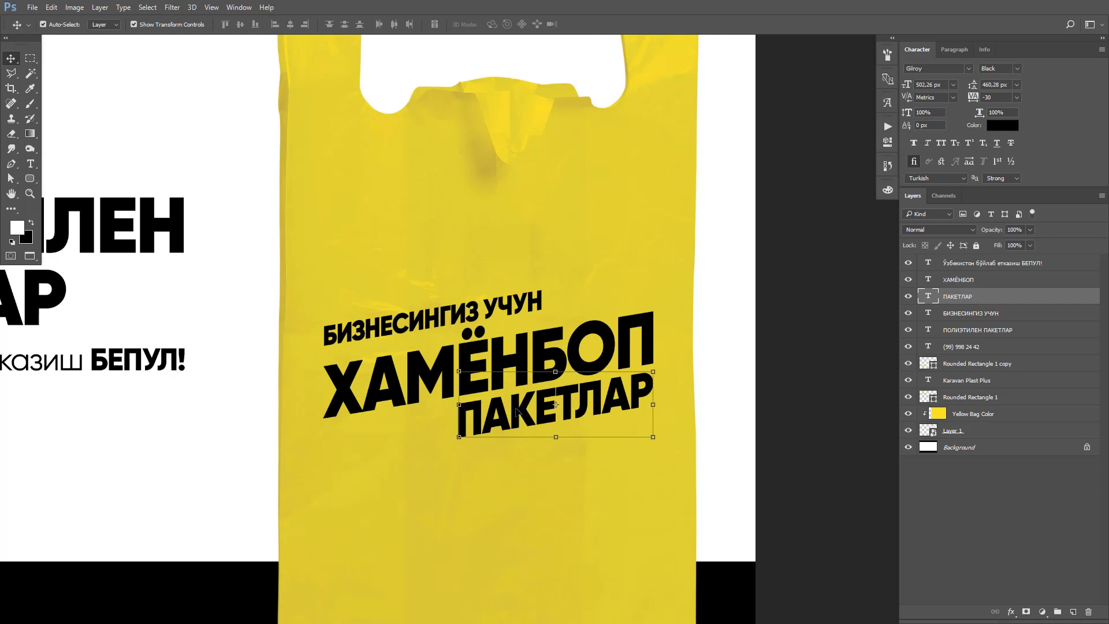
pyautogui.hotkey('shift', 'Down')
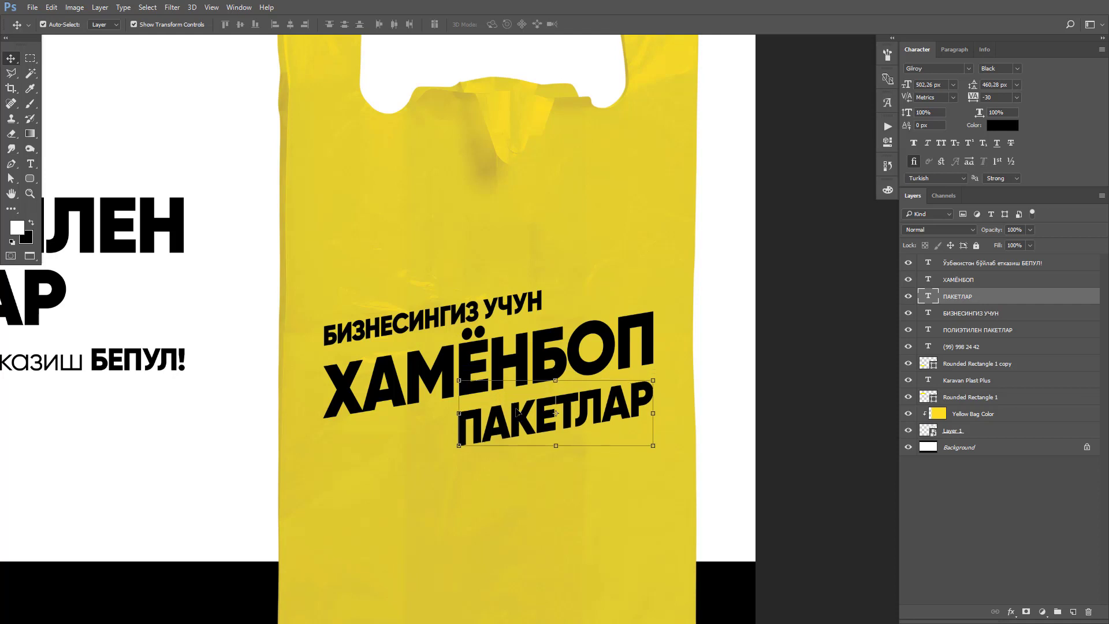
pyautogui.press('Up')
pyautogui.press('Up')
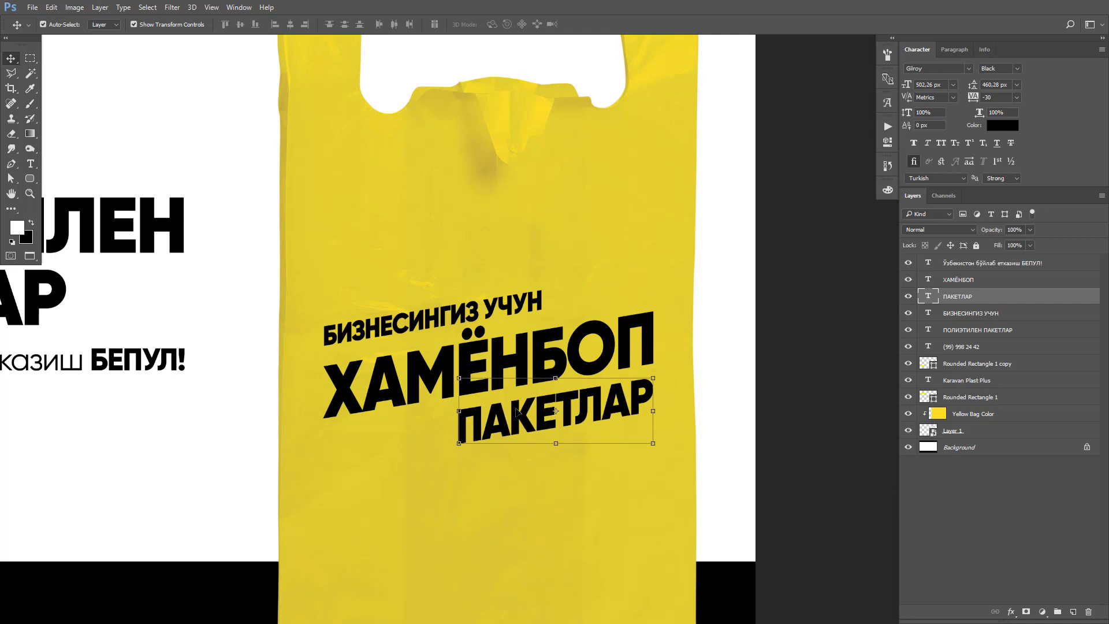
# Select all three bag text lines together in the Layers panel.
pyautogui.keyDown('shift'); pyautogui.click(425, 378); pyautogui.keyUp('shift')
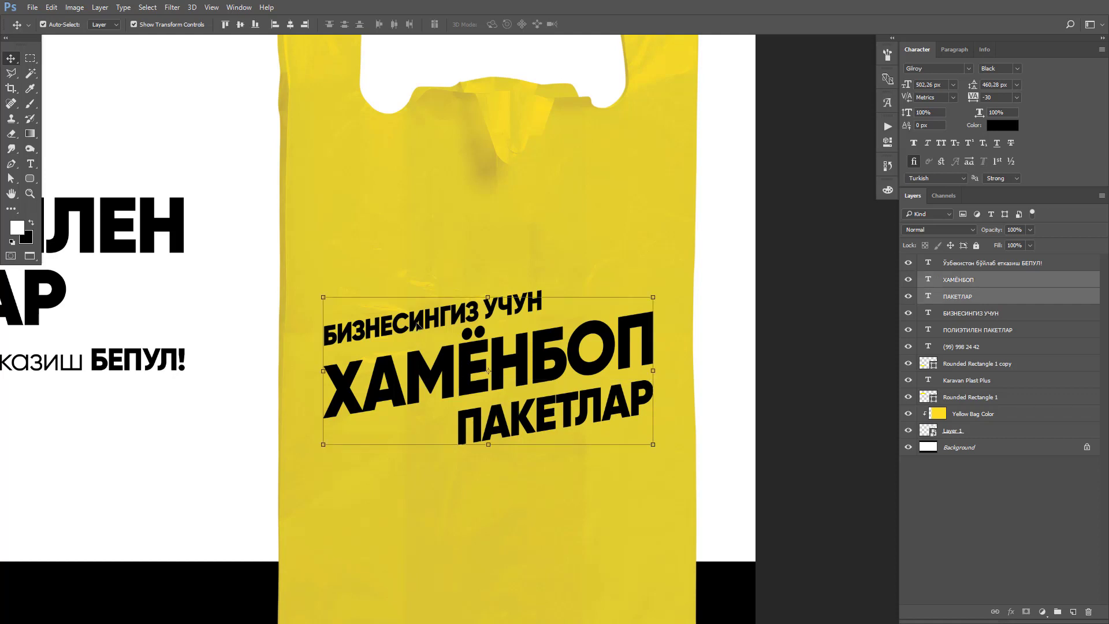
pyautogui.keyDown('shift'); pyautogui.click(417, 332); pyautogui.keyUp('shift')
pyautogui.keyDown('shift'); pyautogui.click(393, 346); pyautogui.keyUp('shift')
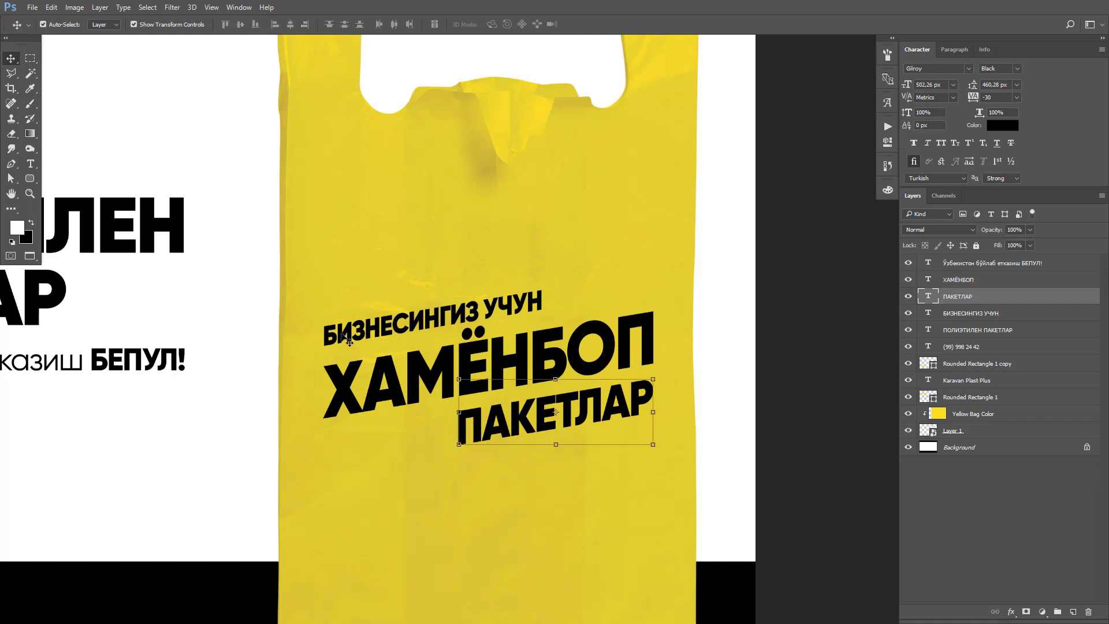
pyautogui.click(969, 282)
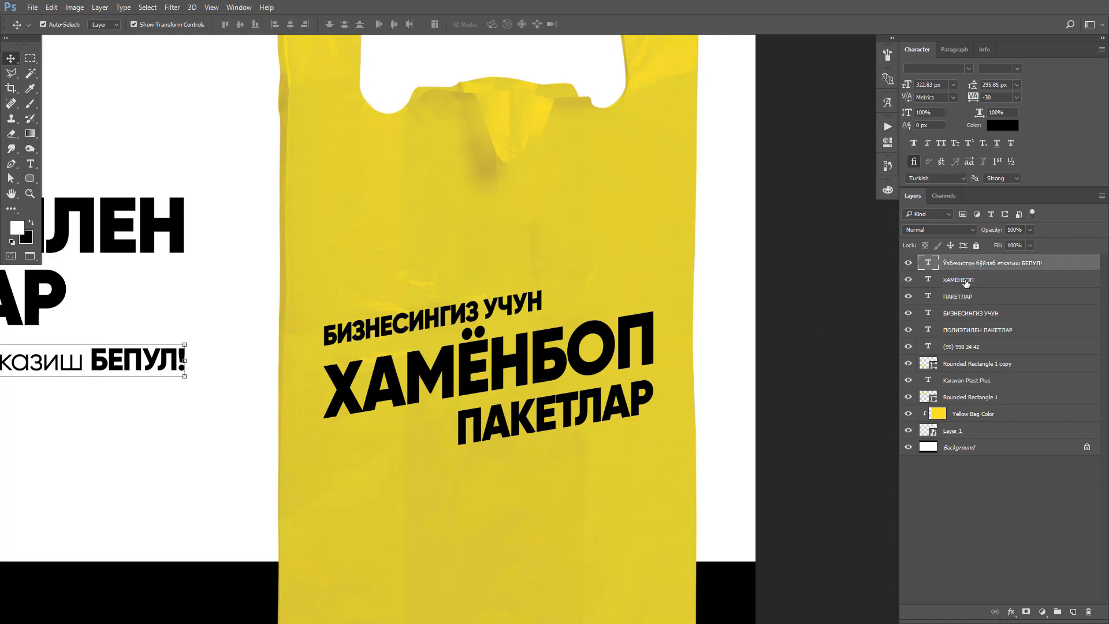
pyautogui.click(967, 281)
pyautogui.keyDown('shift'); pyautogui.click(970, 313); pyautogui.keyUp('shift')
pyautogui.hotkey('ctrl', '-')
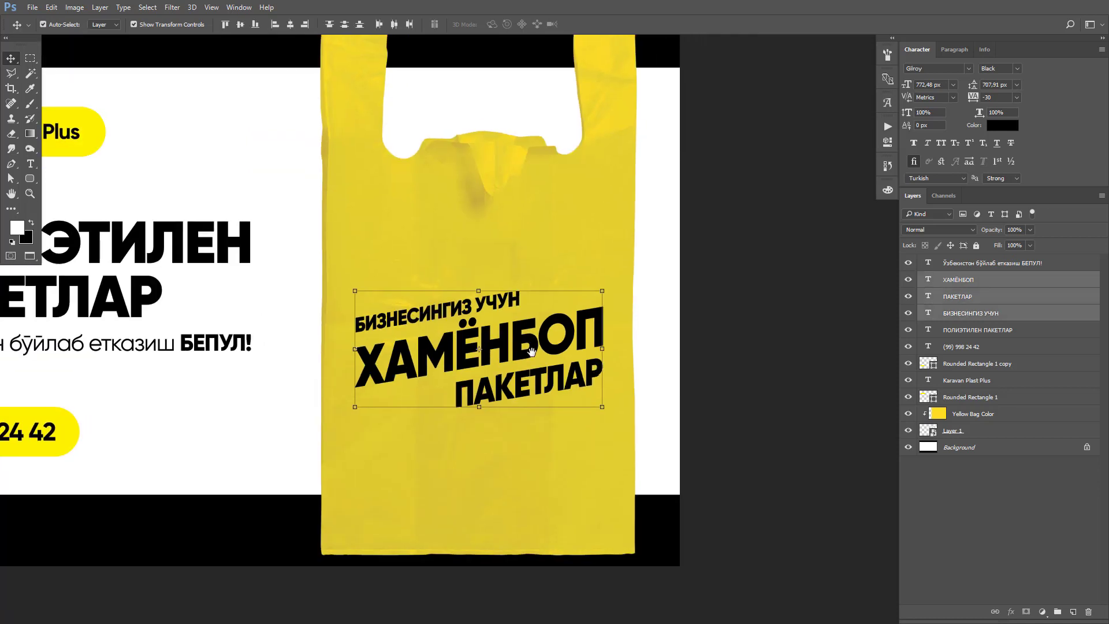
# Scale the three bag text lines to about 88% and fit the banner in the window.
pyautogui.moveTo(603, 291); pyautogui.dragTo(591, 297)
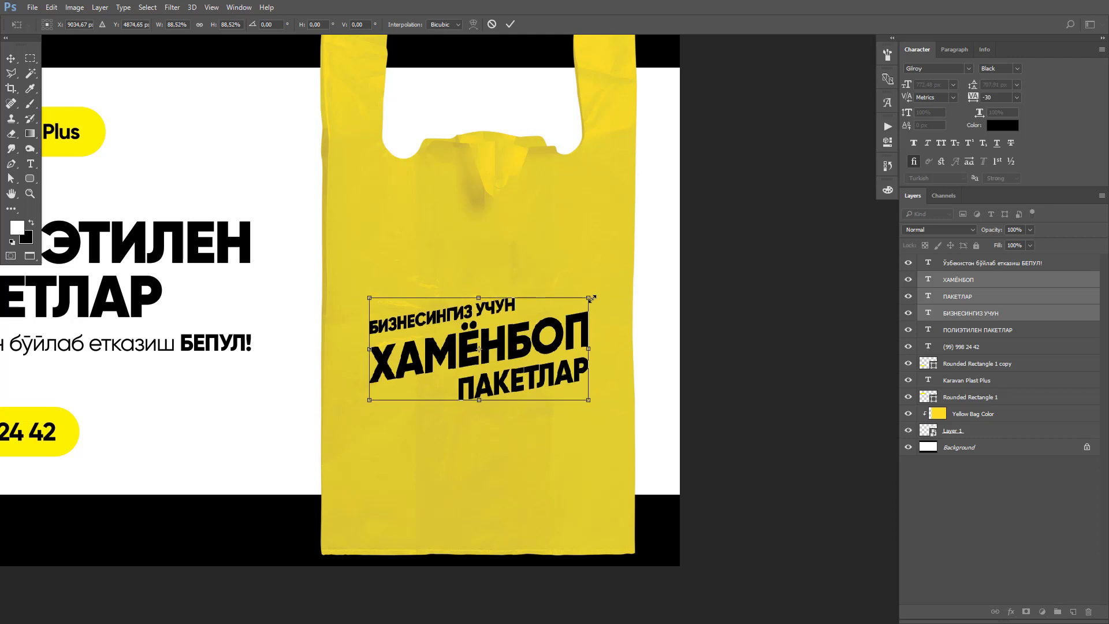
pyautogui.hotkey('shift', 'Down')
pyautogui.hotkey('shift', 'Down')
pyautogui.hotkey('shift', 'Down')
pyautogui.hotkey('shift', 'Up')
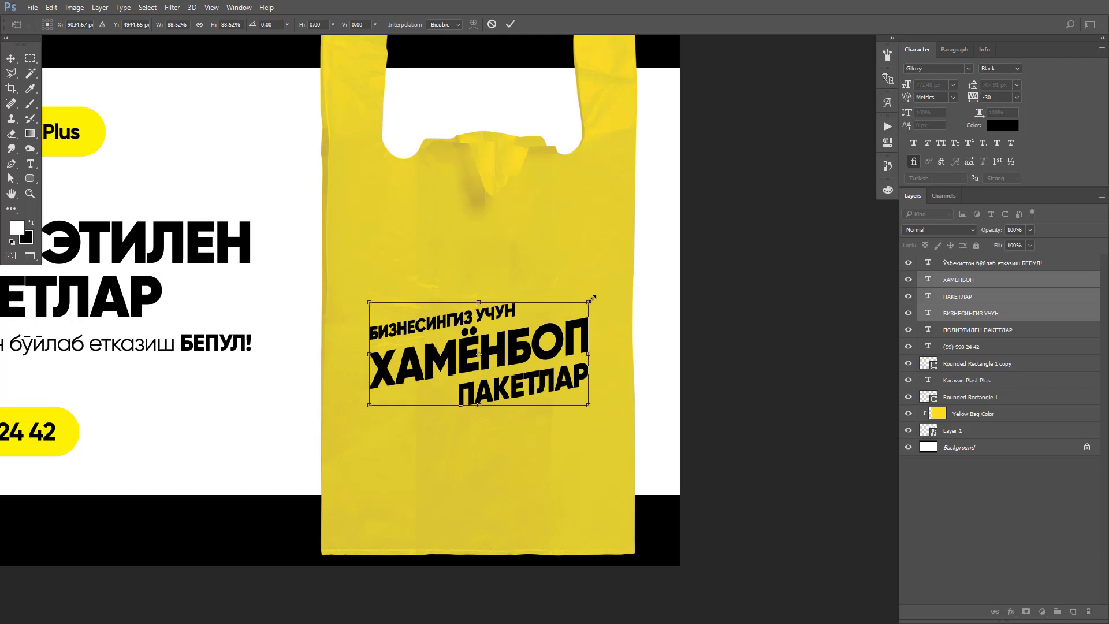
pyautogui.press('Return')
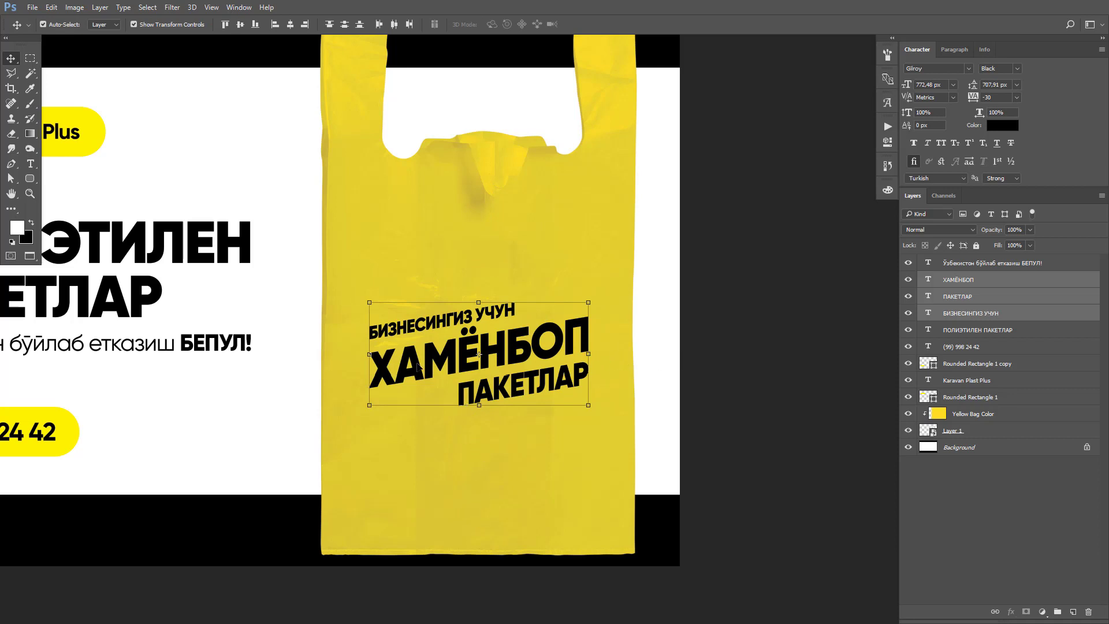
pyautogui.hotkey('ctrl', '0')
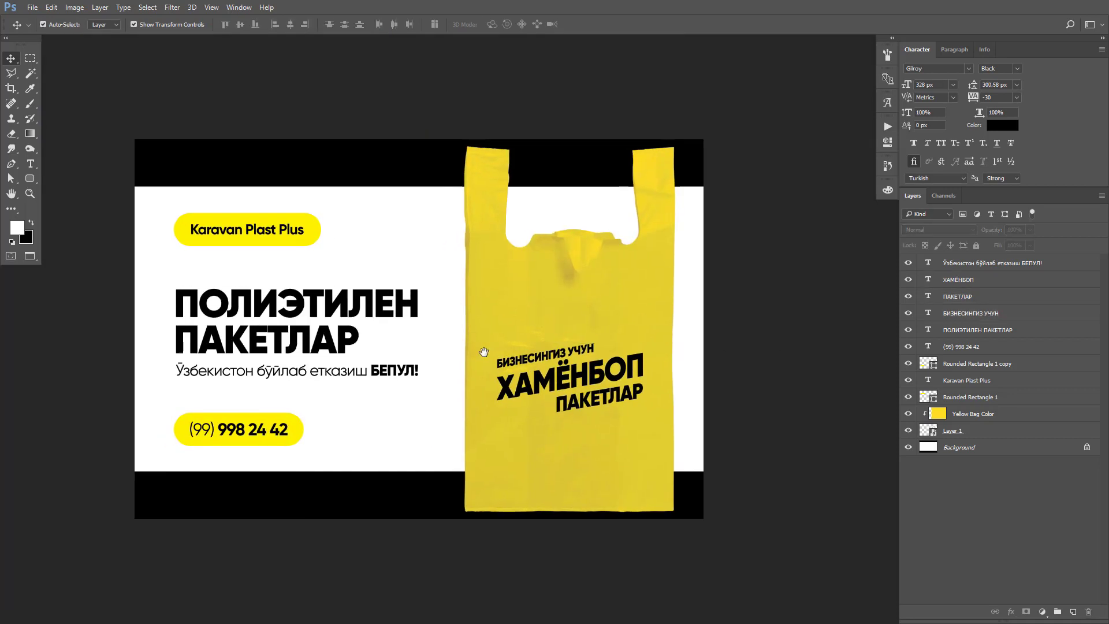
pyautogui.hotkey('ctrl', '+')
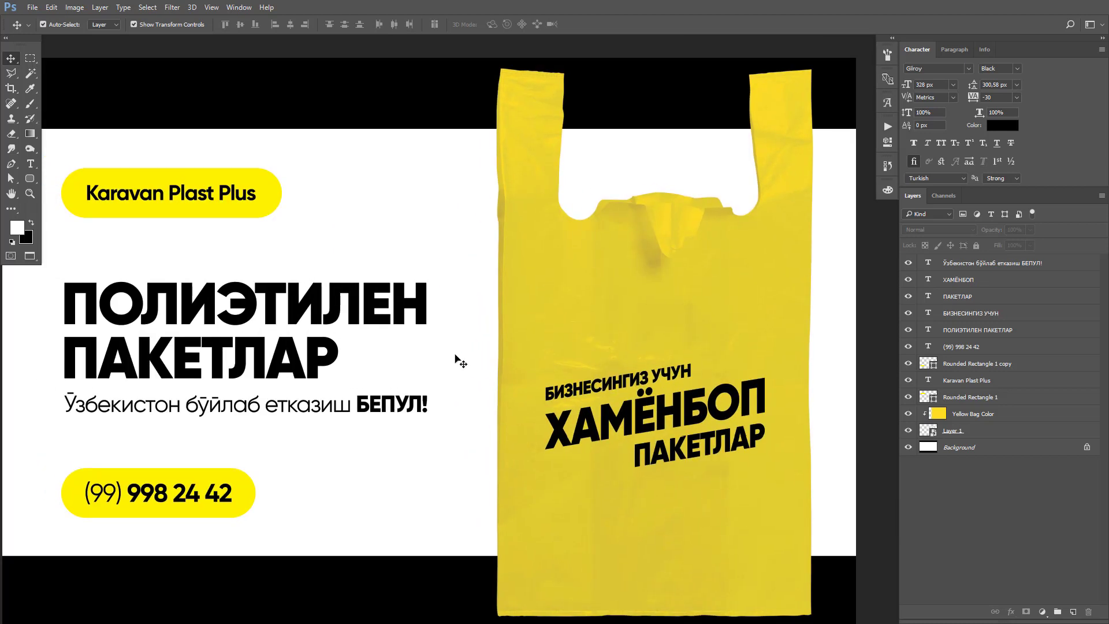
pyautogui.press('f')
pyautogui.press('f')
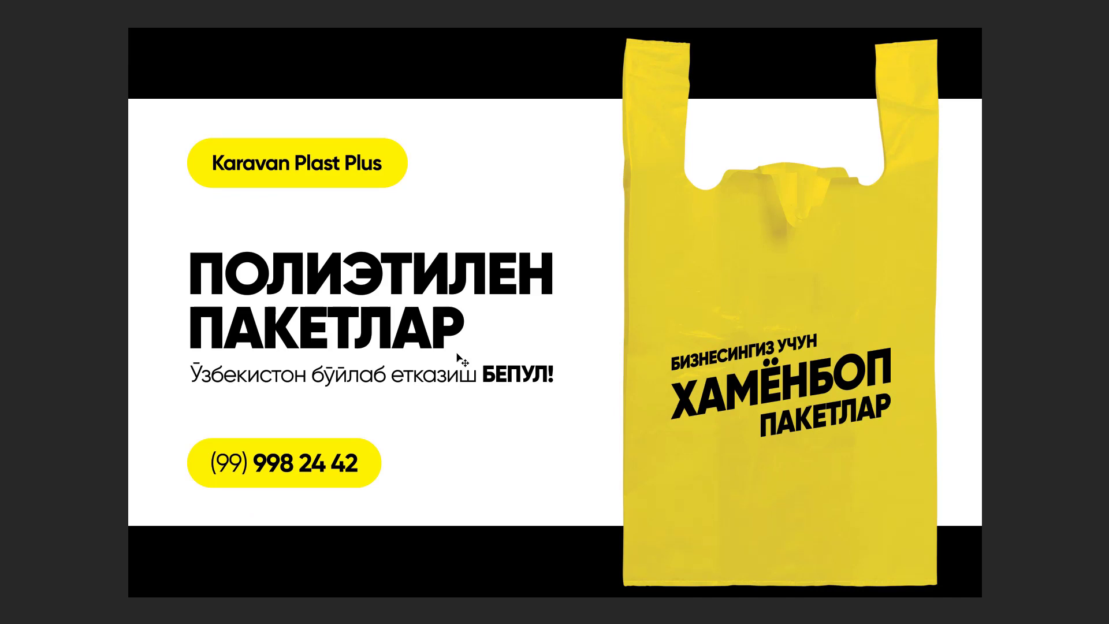
pyautogui.hotkey('ctrl', '-')
pyautogui.press('f')
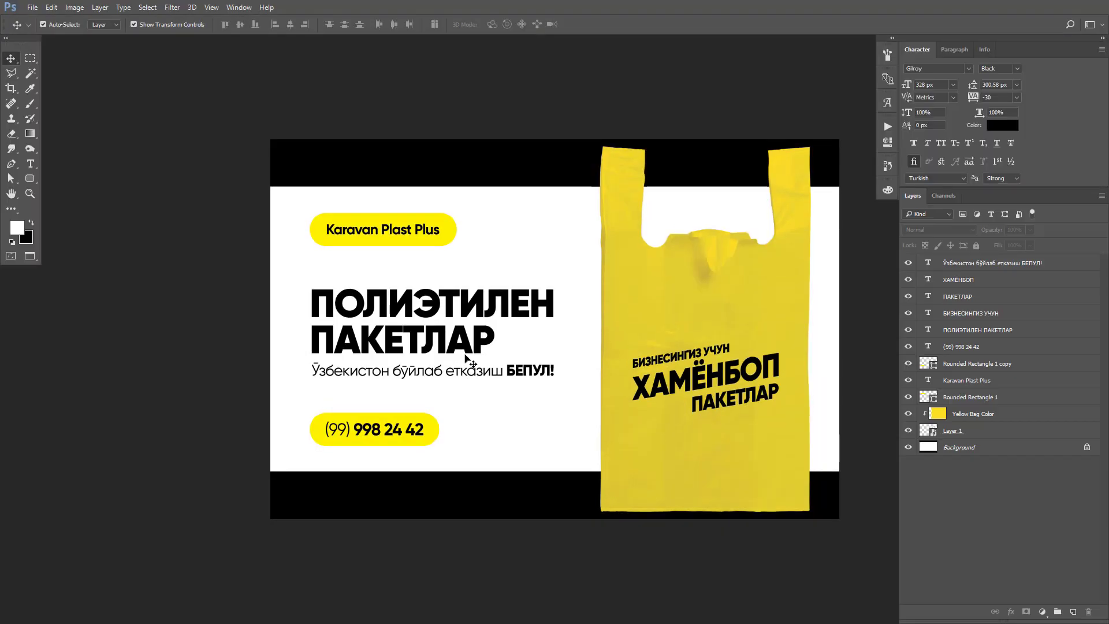
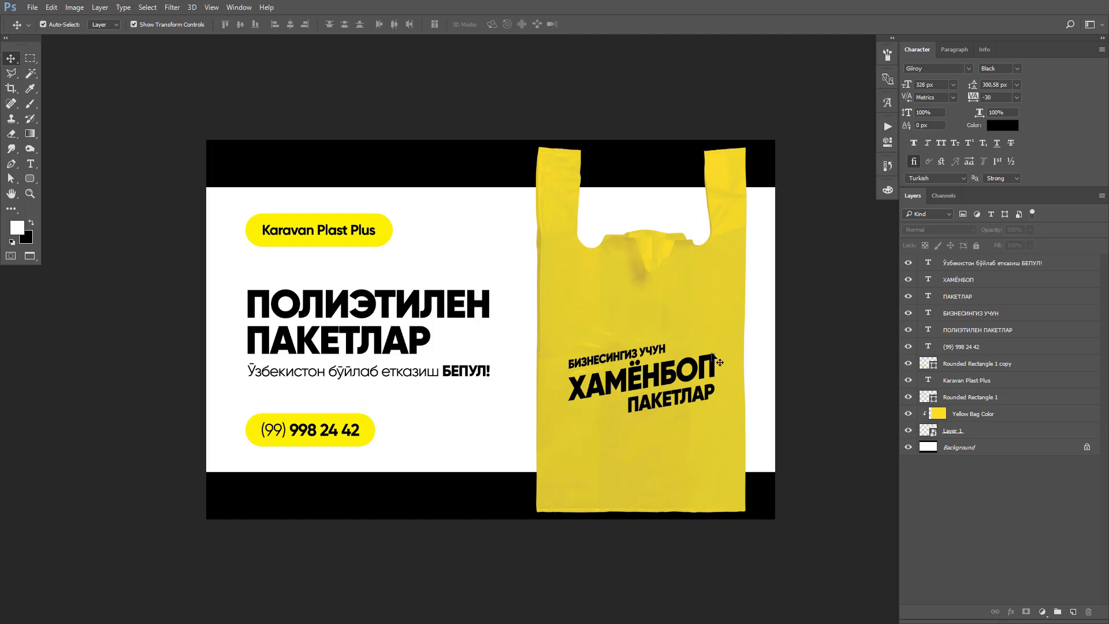
# Switch from Photoshop to the Chrome browser window with Alt+Tab.
pyautogui.hotkey('alt', 'Tab')
pyautogui.press('Tab')
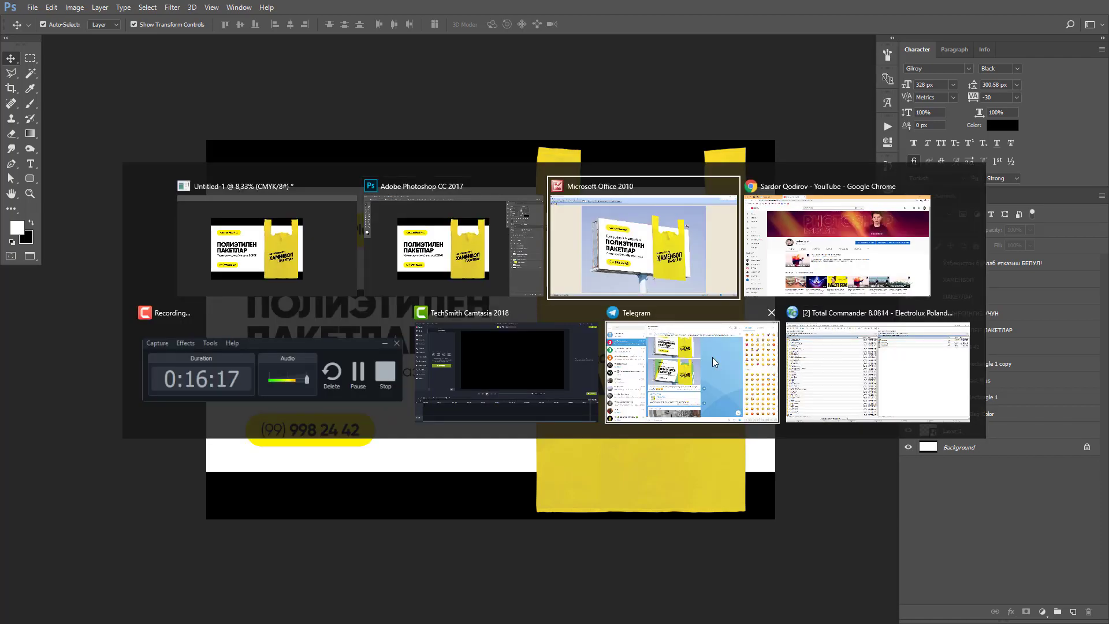
pyautogui.press('Tab')
# In a new Chrome tab, go to Freepik and search for 'BILBOARD mock up'.
pyautogui.click(382, 10)
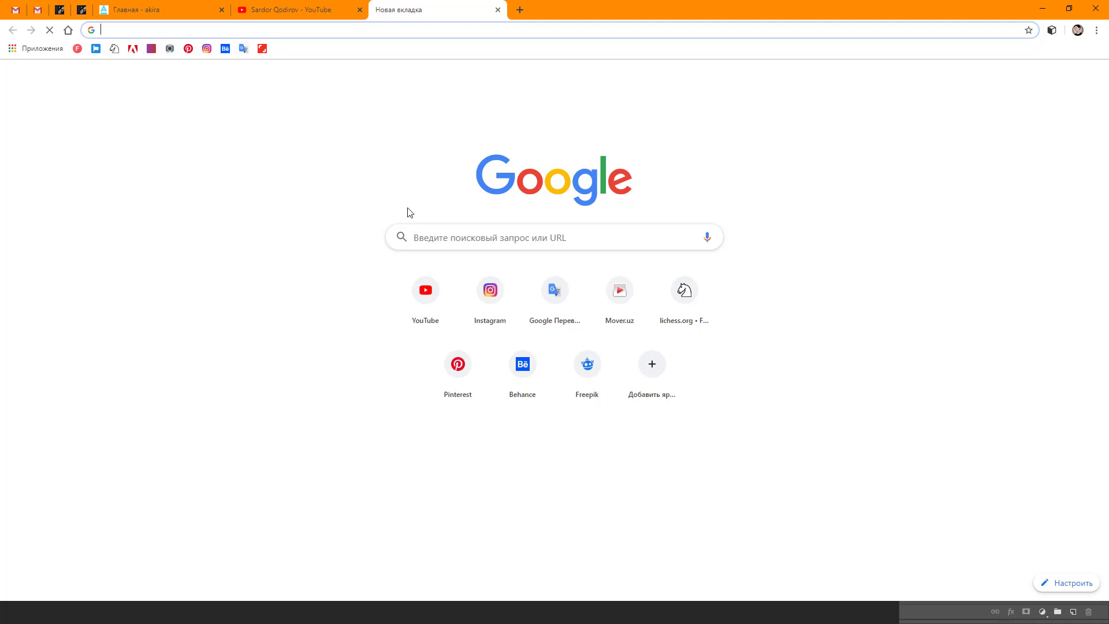
pyautogui.click(580, 357)
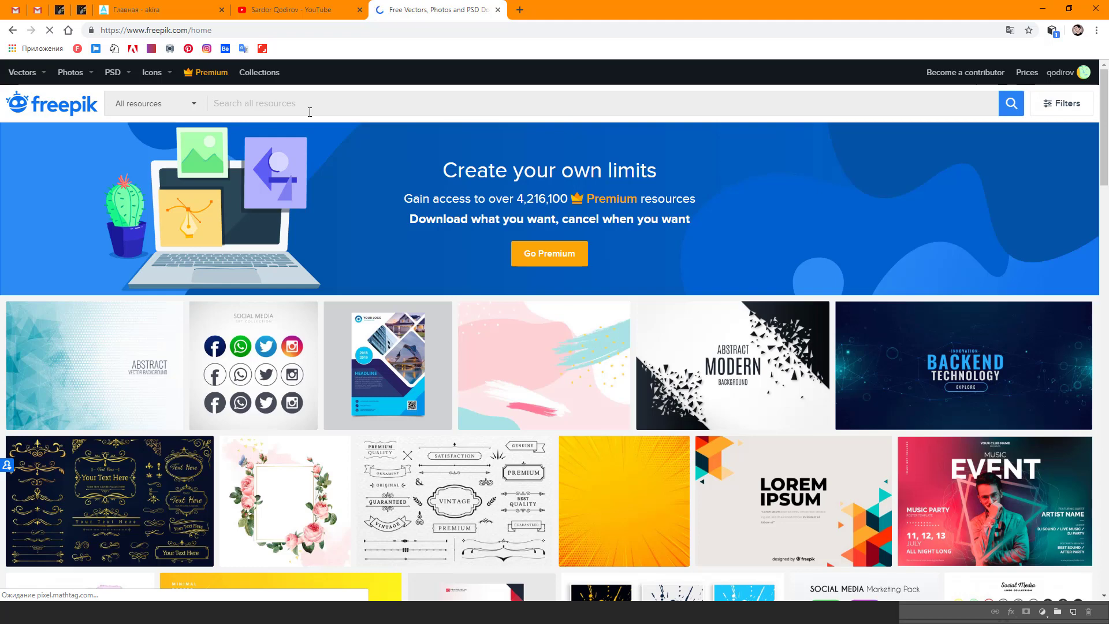
pyautogui.write('И')
pyautogui.press('BackSpace')
pyautogui.press('BackSpace')
pyautogui.write('BILB')
pyautogui.write('O')
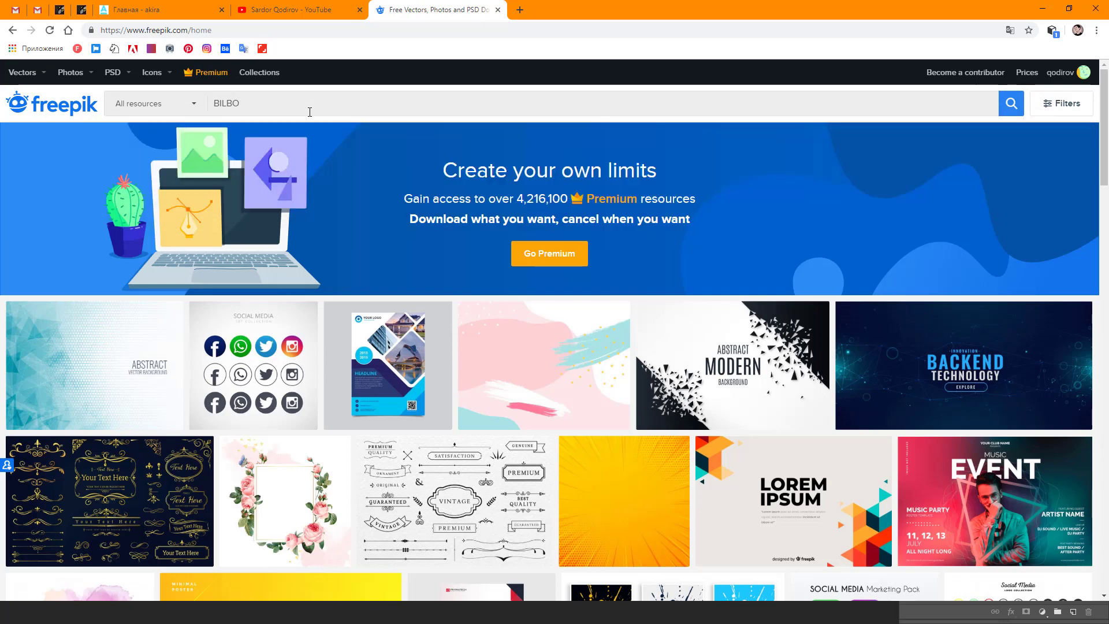
pyautogui.write('RARD')
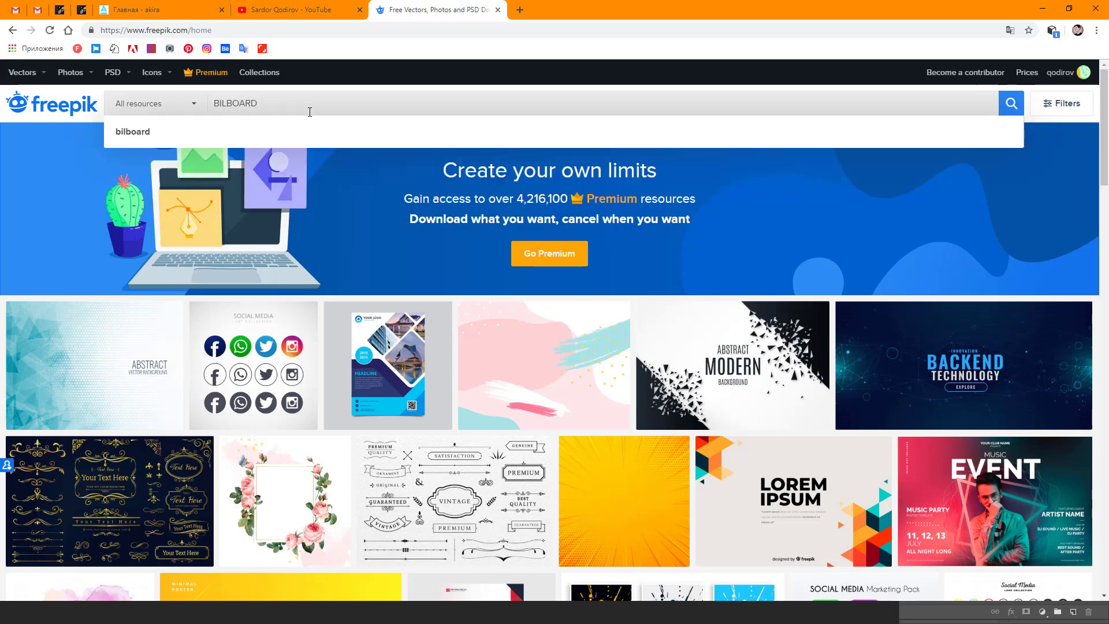
pyautogui.write(' ЫШ')
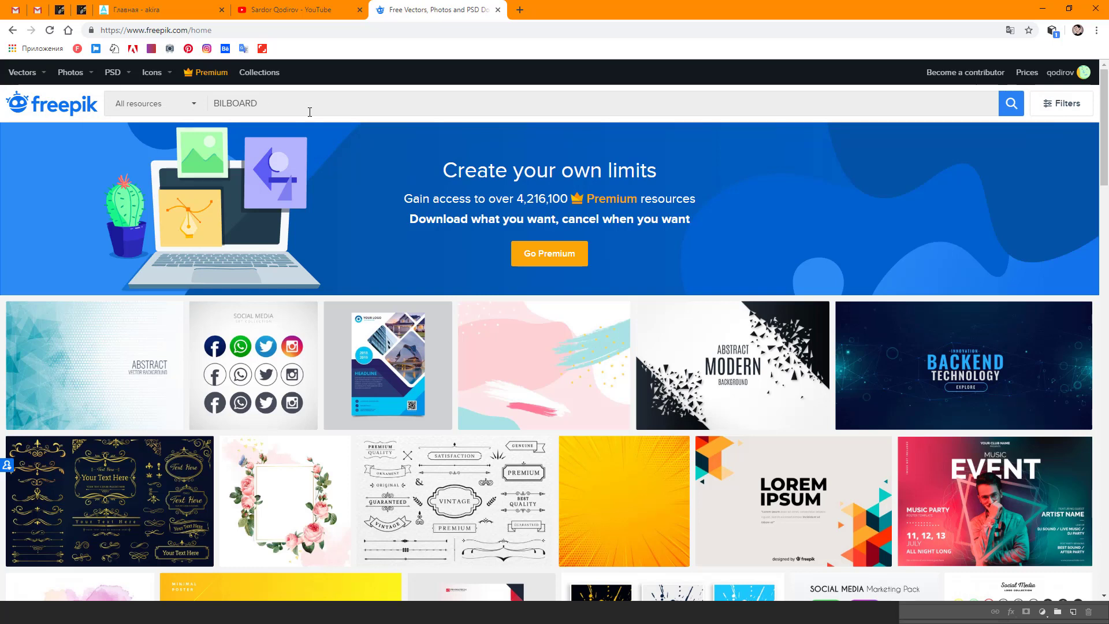
pyautogui.write('MO')
pyautogui.press('Return')
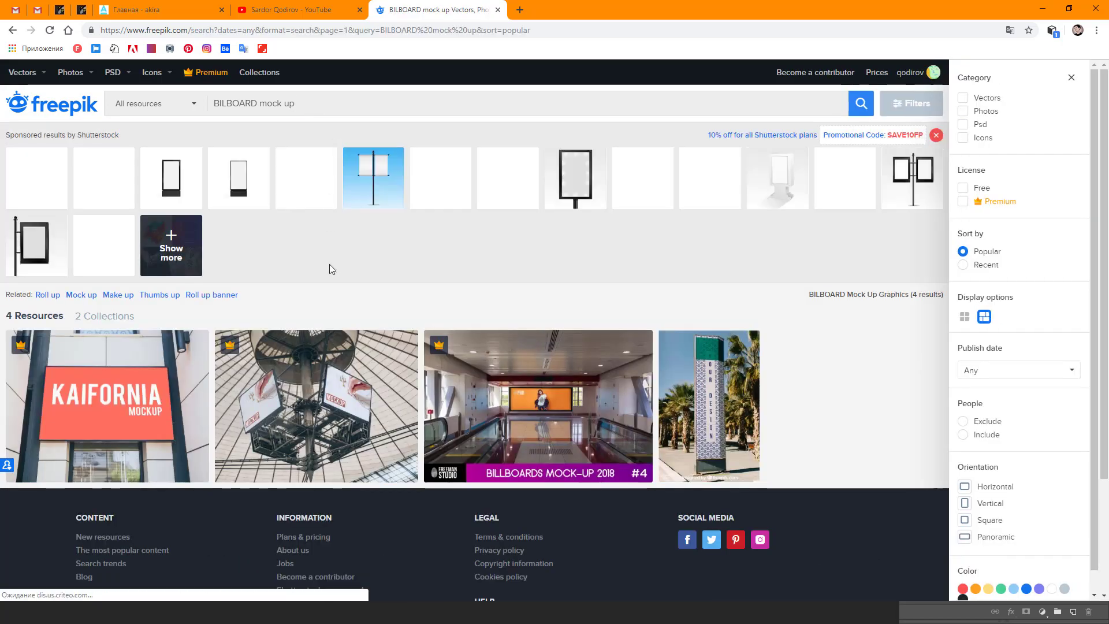
# Correct the Freepik query to 'billboard mockup' and run the search from the suggestion.
pyautogui.scroll(-3, 329, 266)
pyautogui.scroll(3, 316, 323)
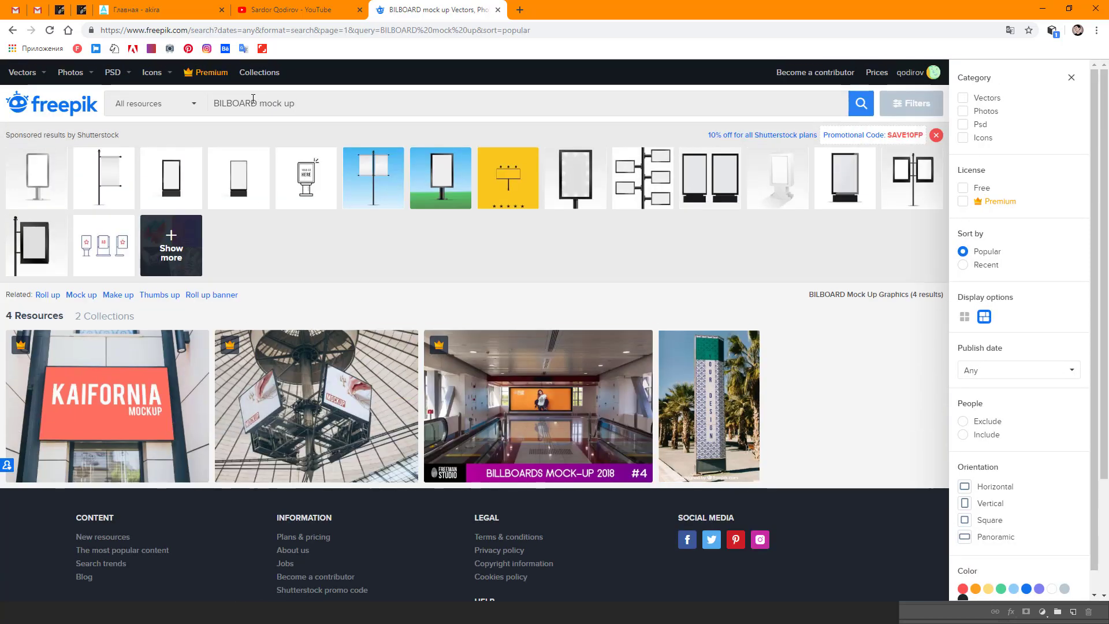
pyautogui.press('Return')
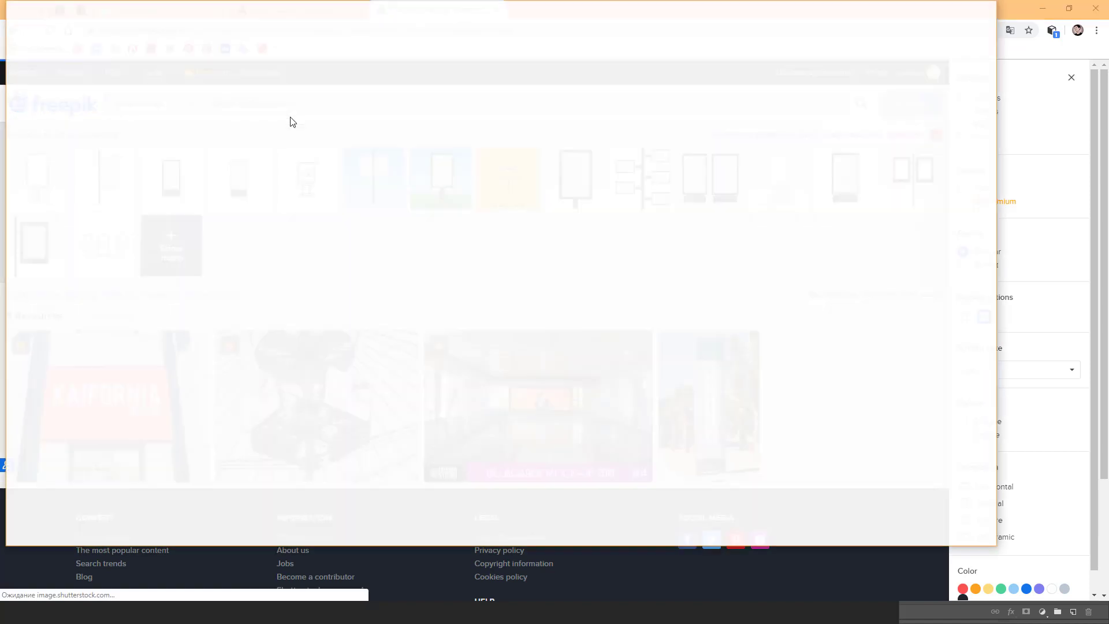
pyautogui.click(989, 11)
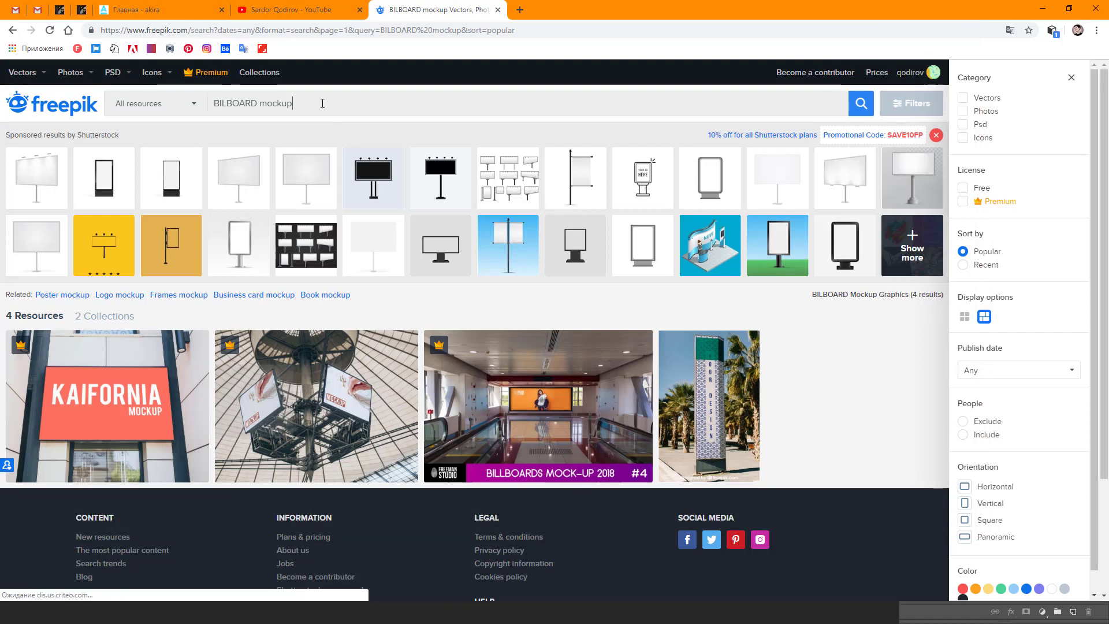
pyautogui.click(234, 106)
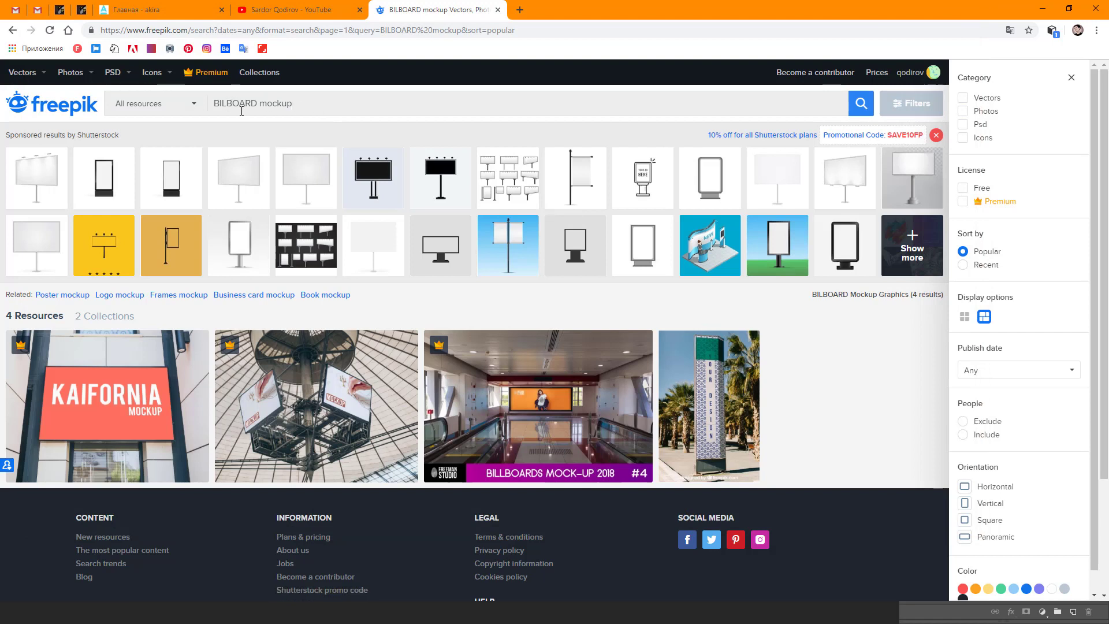
pyautogui.write('l')
pyautogui.press('Down')
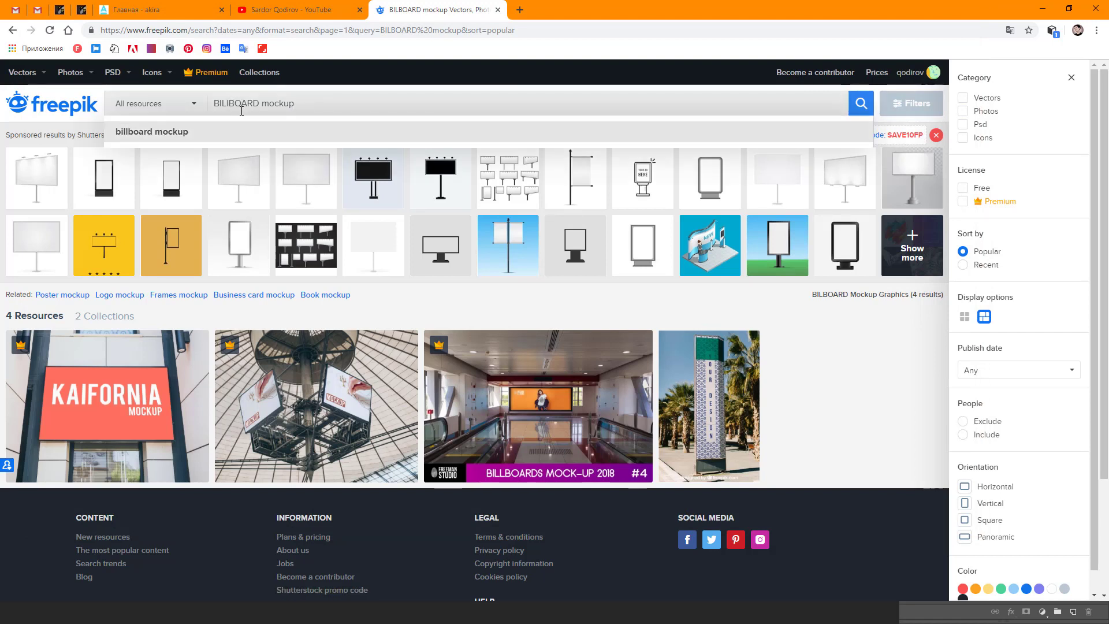
pyautogui.press('Return')
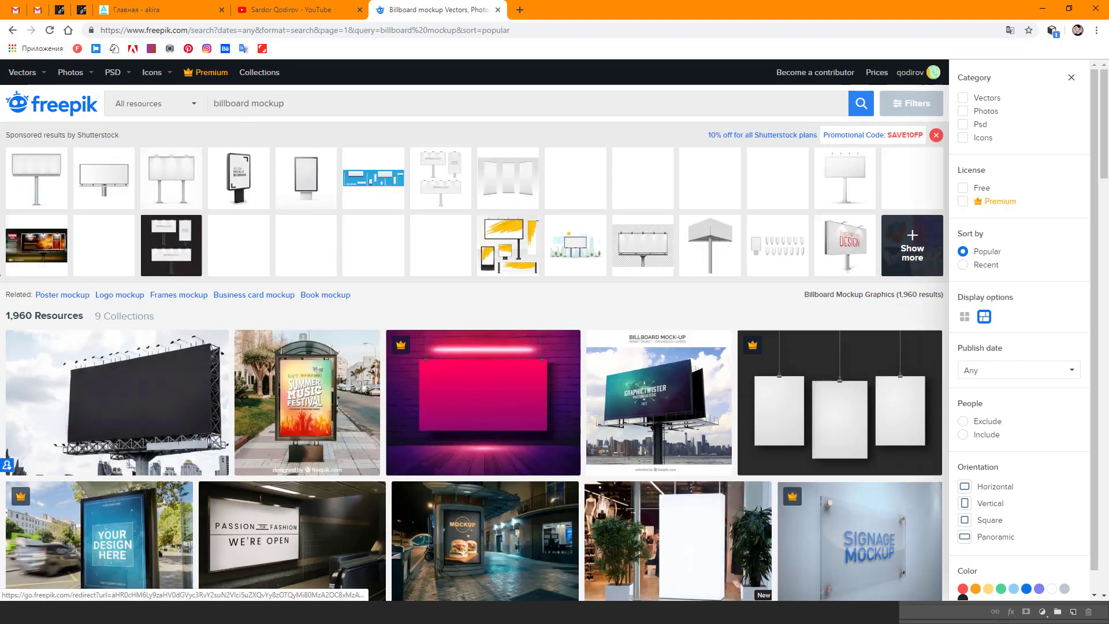
# Browse to the second results page and open 'Billboard mockup on blue sky background'.
pyautogui.scroll(-5, 2, 289)
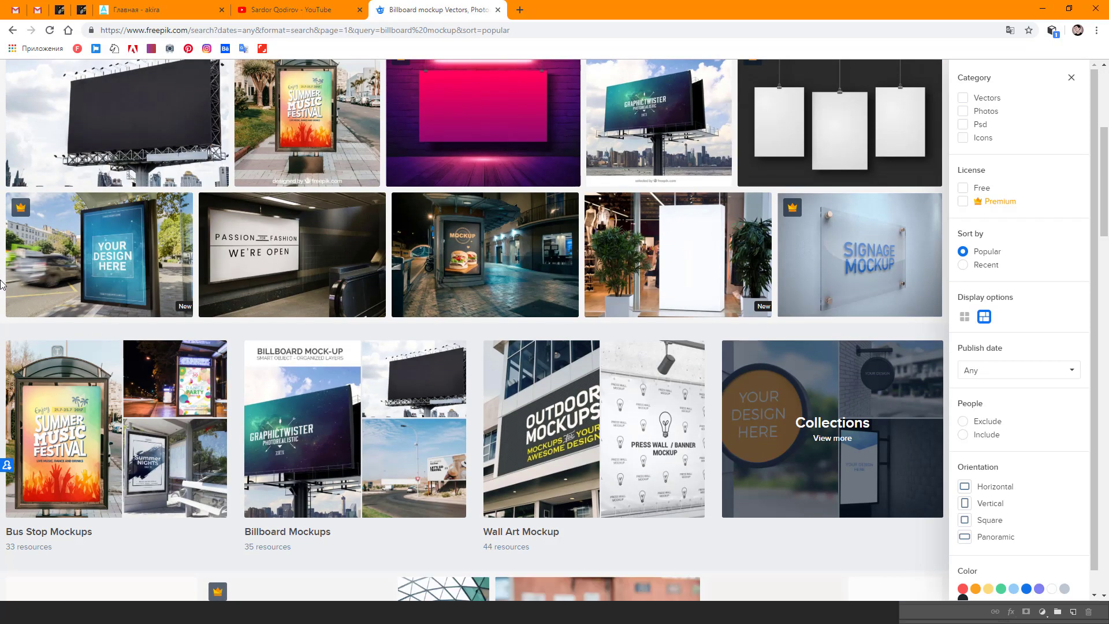
pyautogui.scroll(-5, 1, 288)
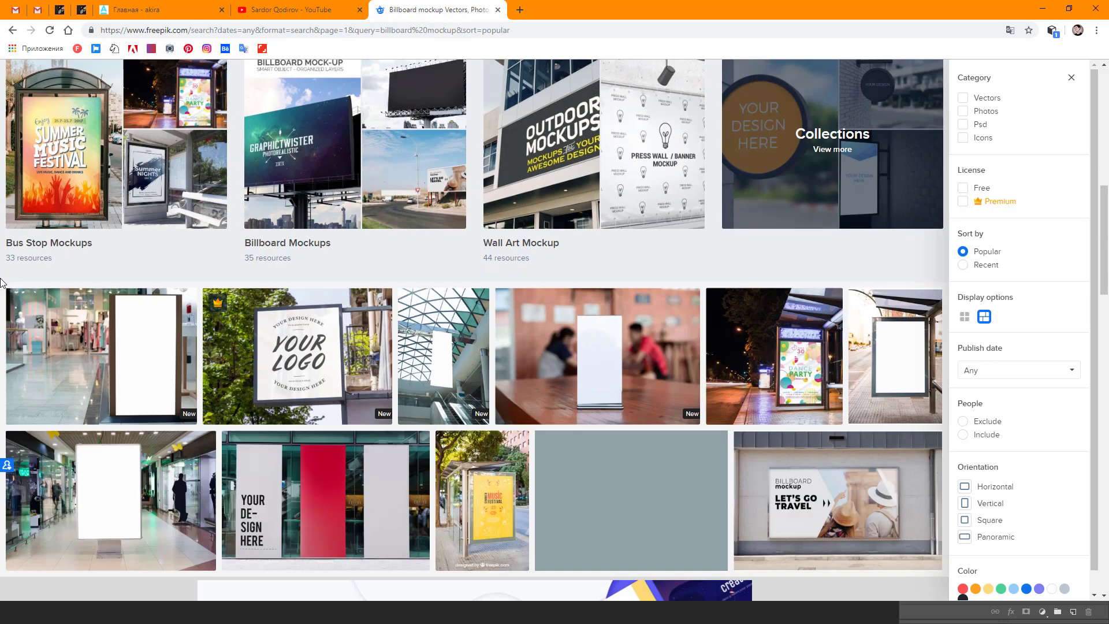
pyautogui.scroll(-3, 2, 283)
pyautogui.scroll(-5, 2, 283)
pyautogui.scroll(-1, 2, 283)
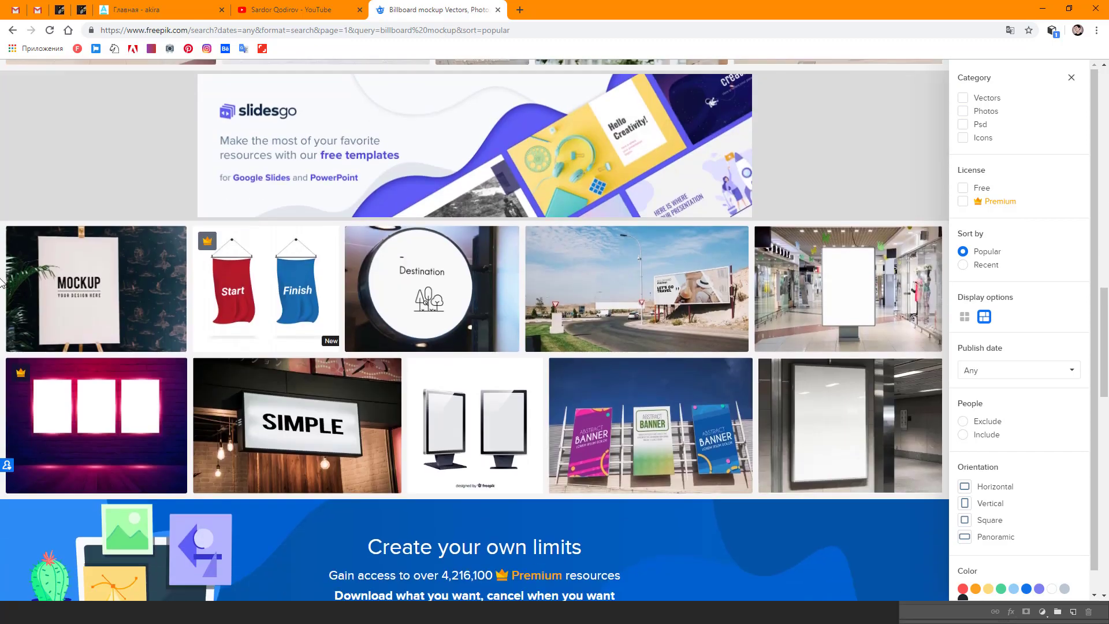
pyautogui.scroll(-2, 2, 283)
pyautogui.scroll(-3, 1, 283)
pyautogui.scroll(-4, 2, 283)
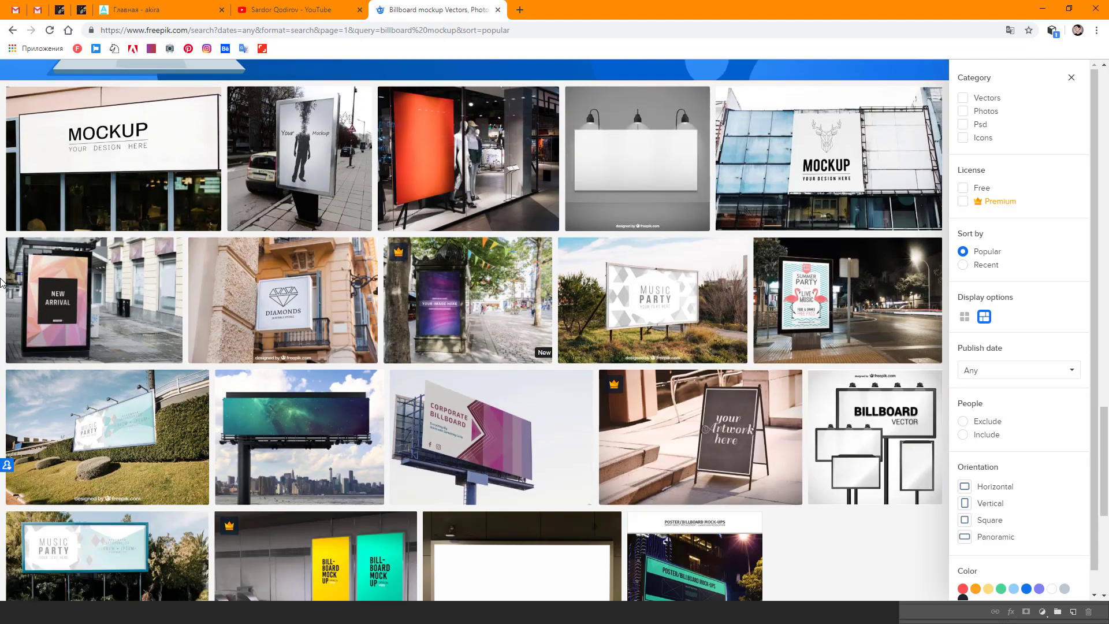
pyautogui.scroll(-3, 2, 283)
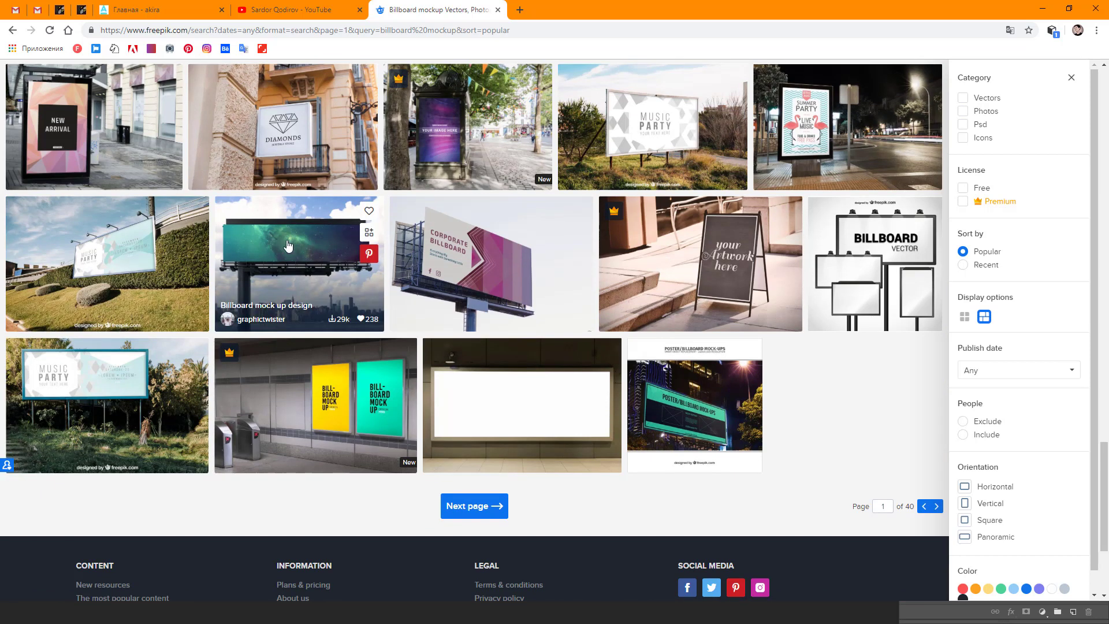
pyautogui.moveTo(107, 554)
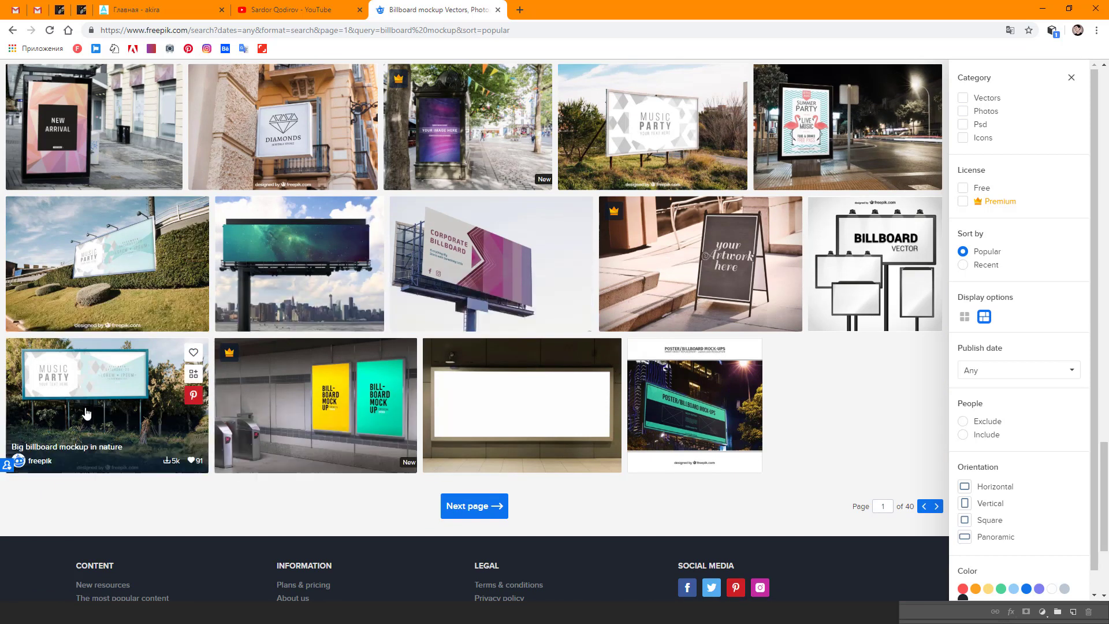
pyautogui.click(478, 510)
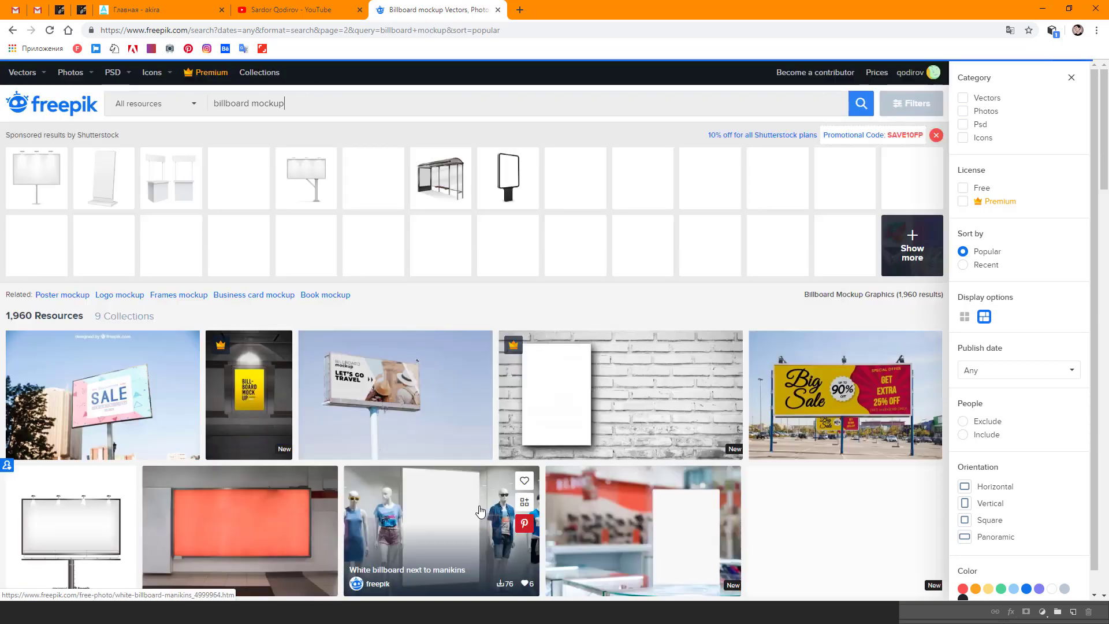
pyautogui.scroll(-1, 428, 481)
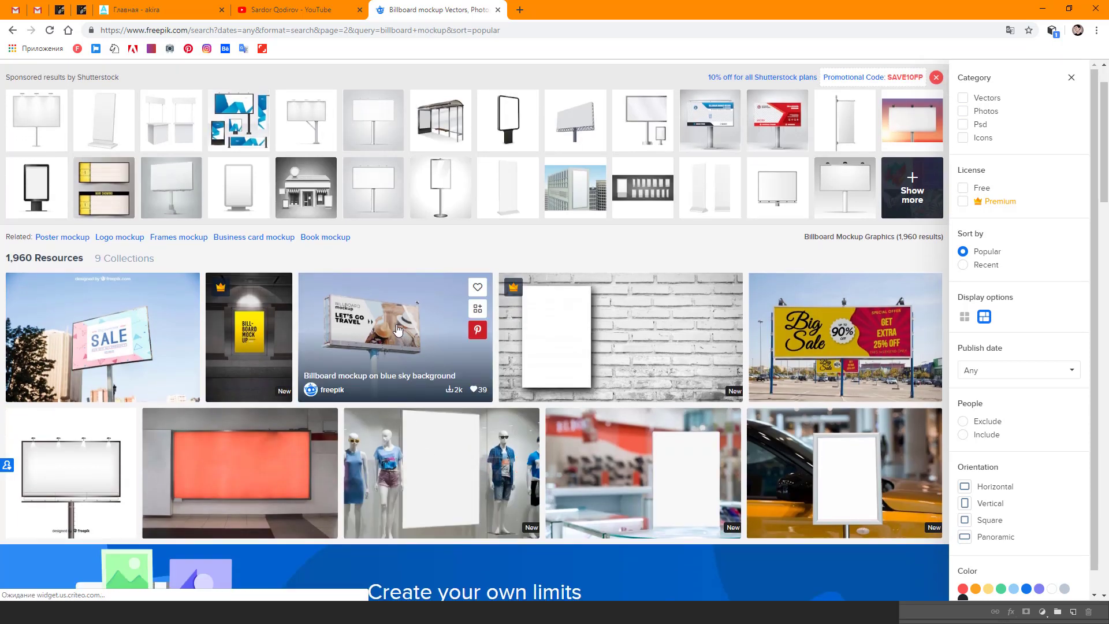
pyautogui.click(429, 321)
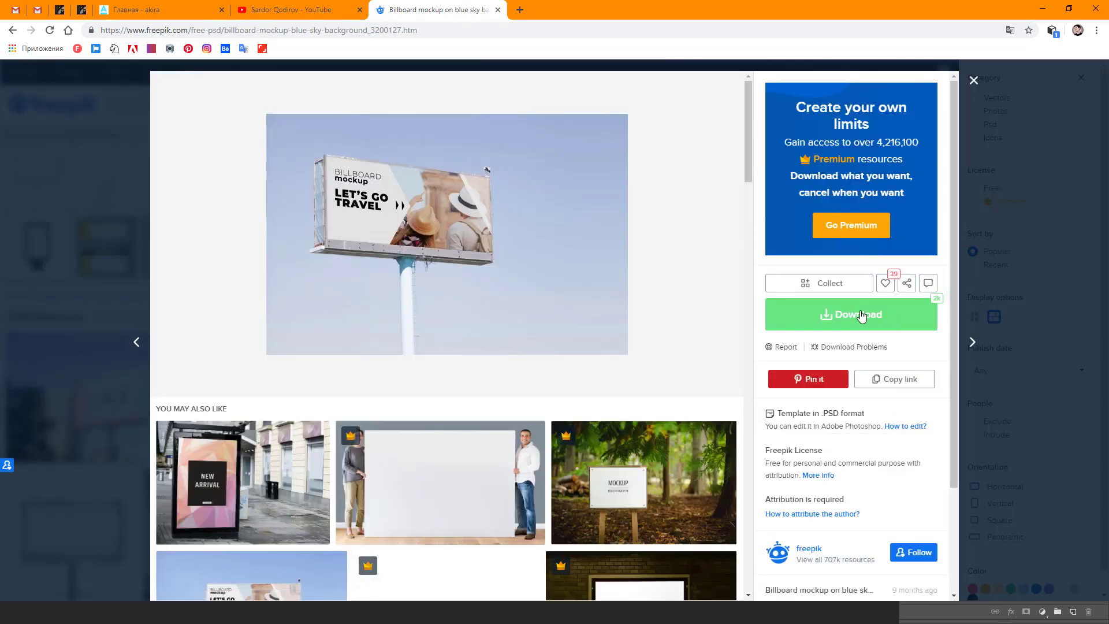
# Download the blue-sky billboard mockup PSD and copy its attribution link.
pyautogui.click(858, 314)
pyautogui.click(696, 326)
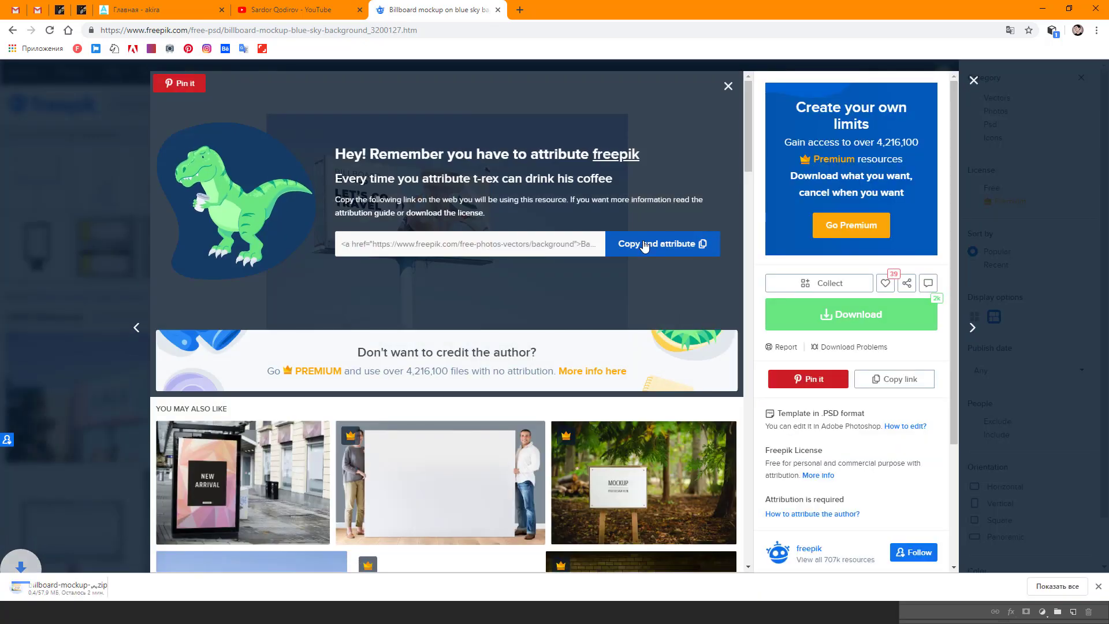
pyautogui.click(644, 245)
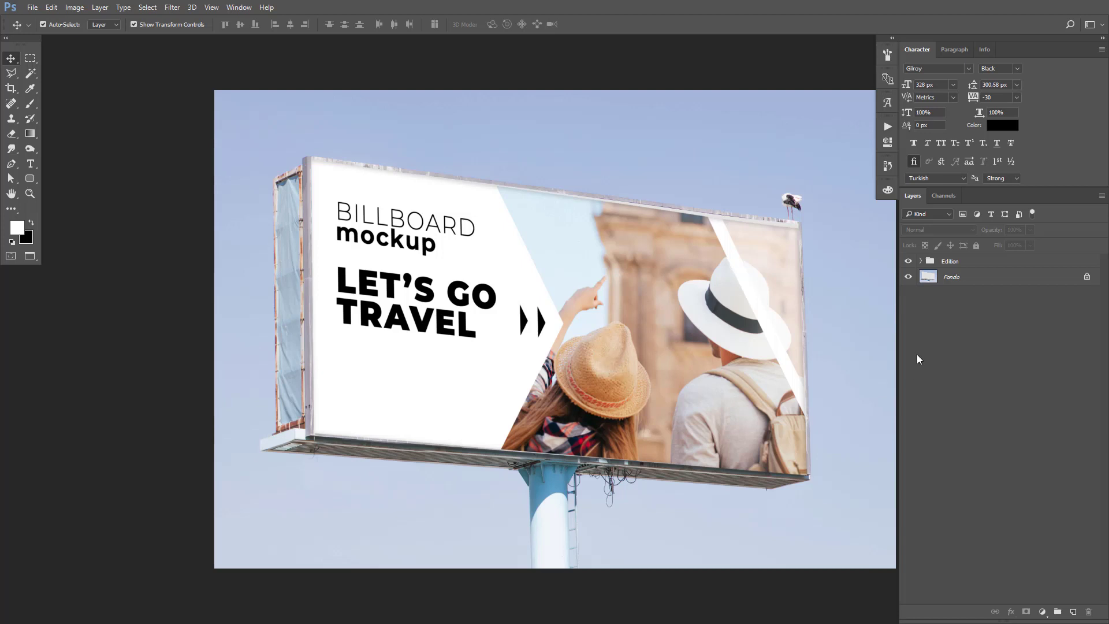
# Inspect the Design here 1 smart object in the Edition group, then close it.
pyautogui.click(921, 261)
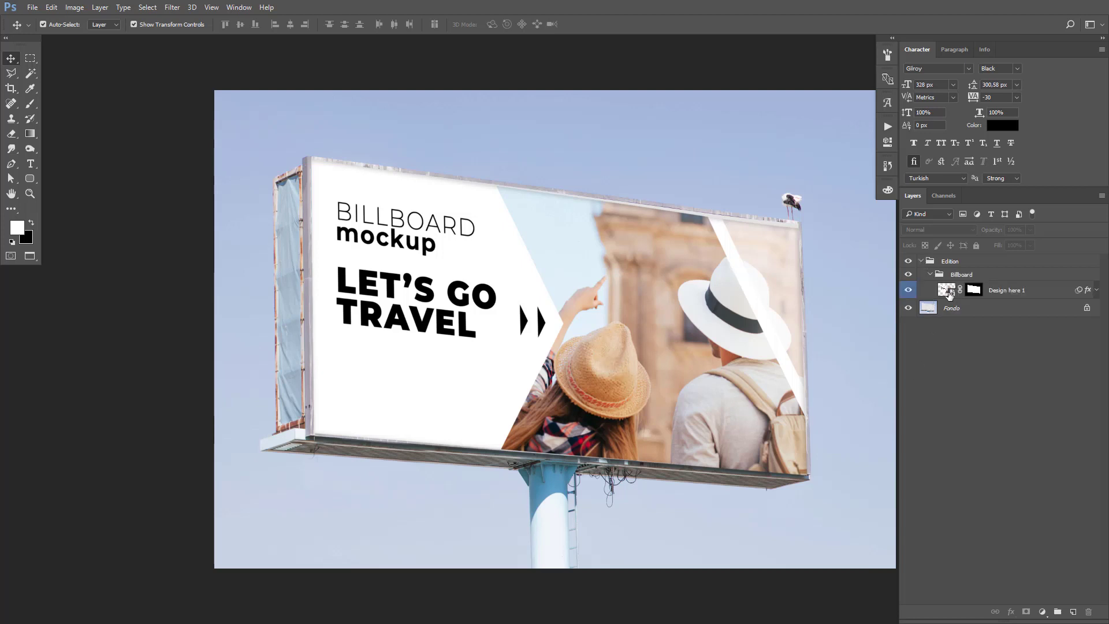
pyautogui.doubleClick(947, 290)
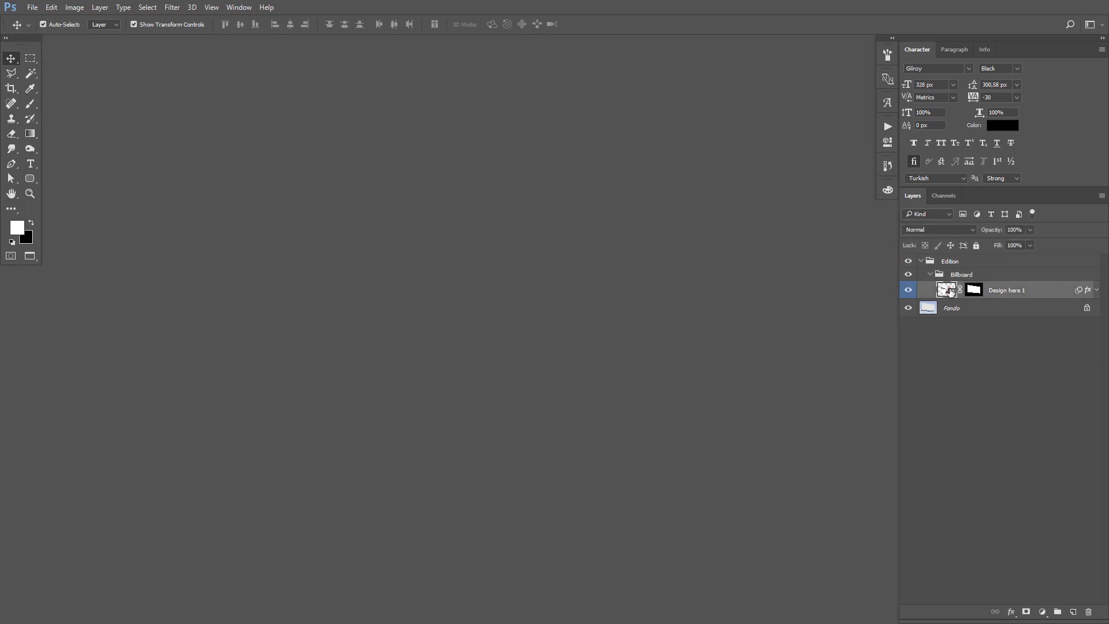
pyautogui.scroll(-1, 545, 331)
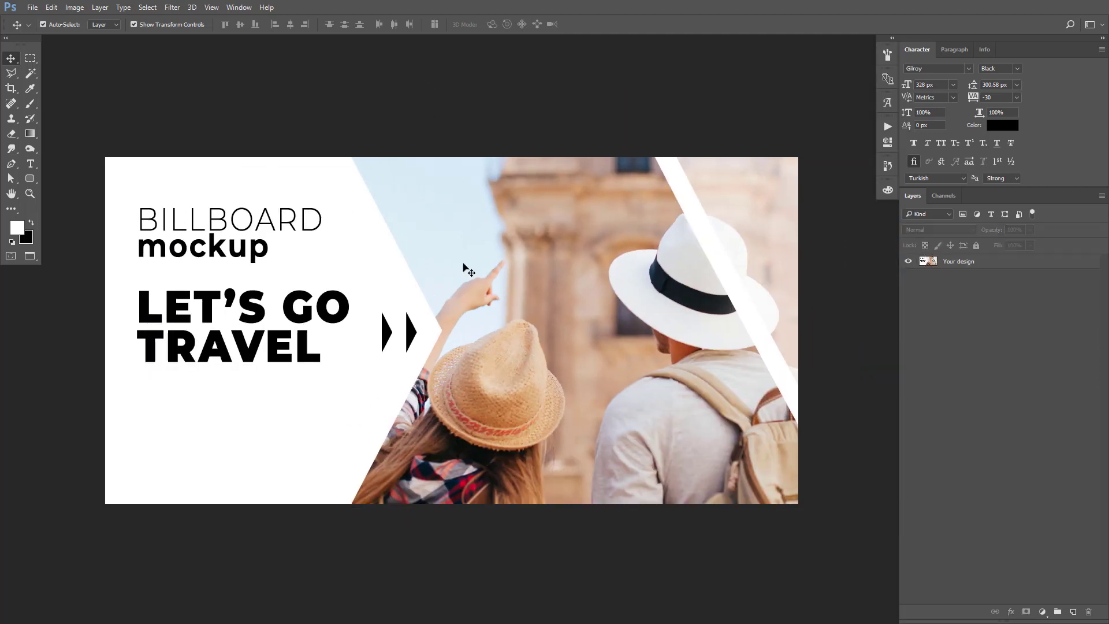
pyautogui.click(464, 266)
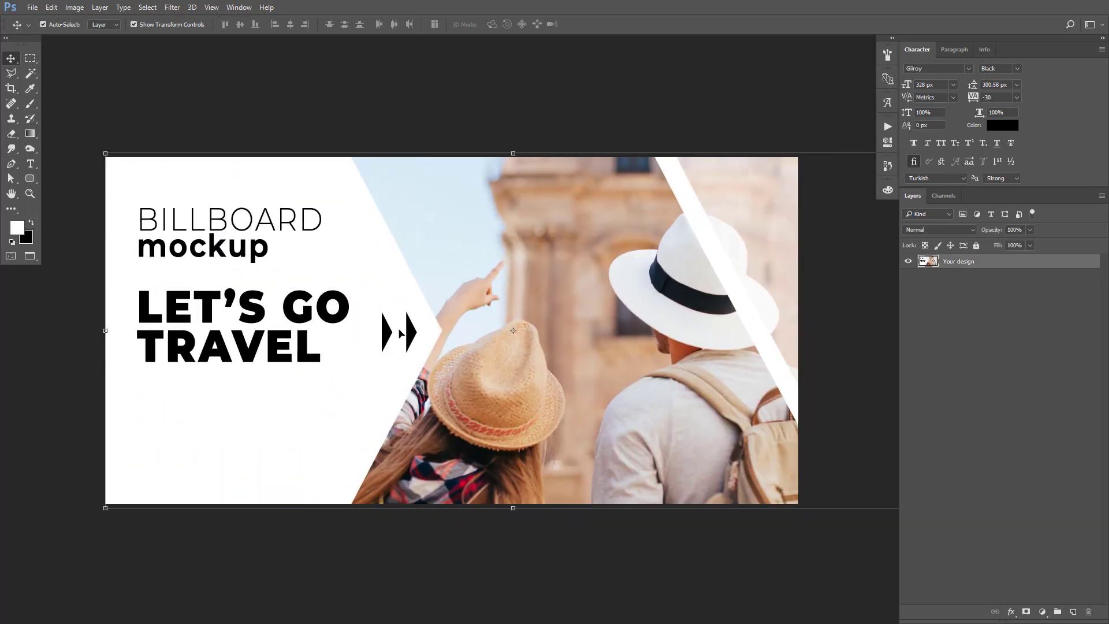
pyautogui.hotkey('ctrl', 'w')
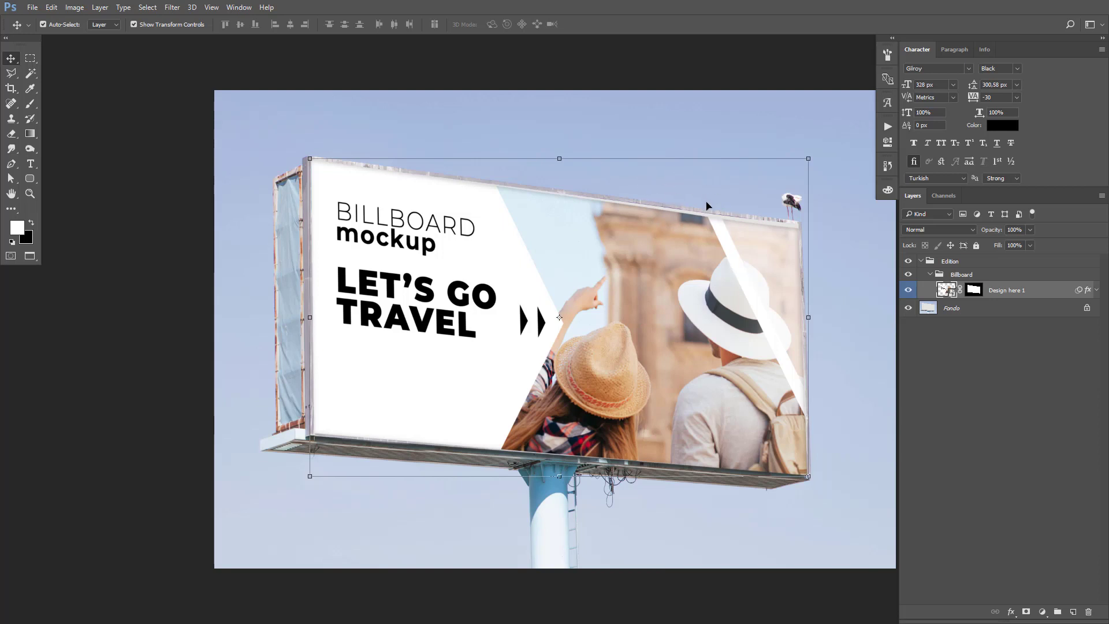
# Delete the Design here 1 layer to leave the billboard face blank.
pyautogui.click(171, 268)
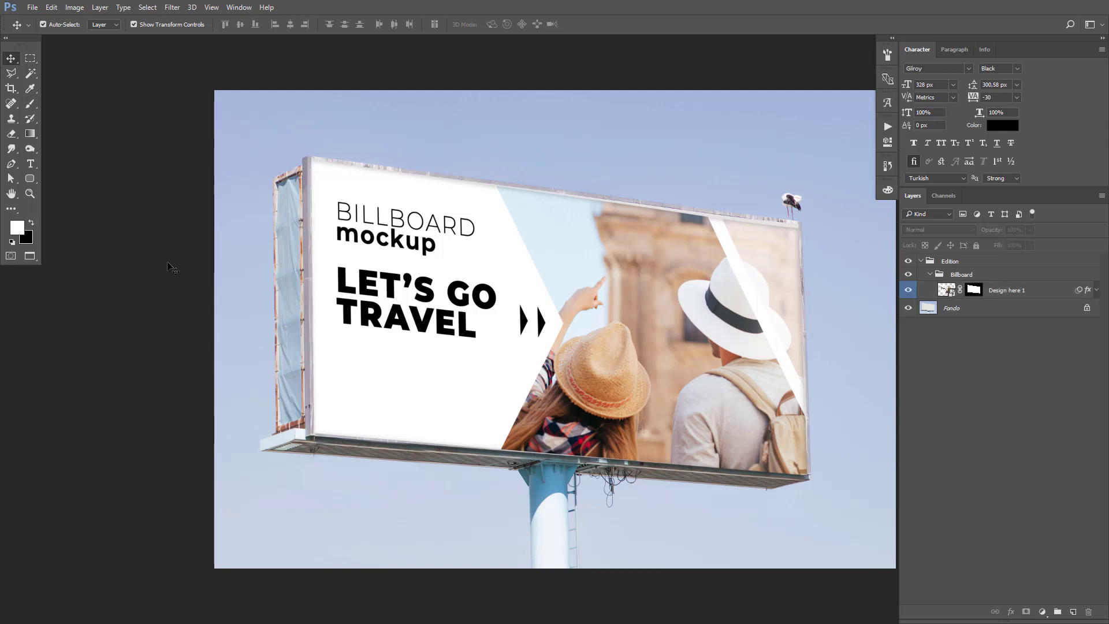
pyautogui.click(966, 289)
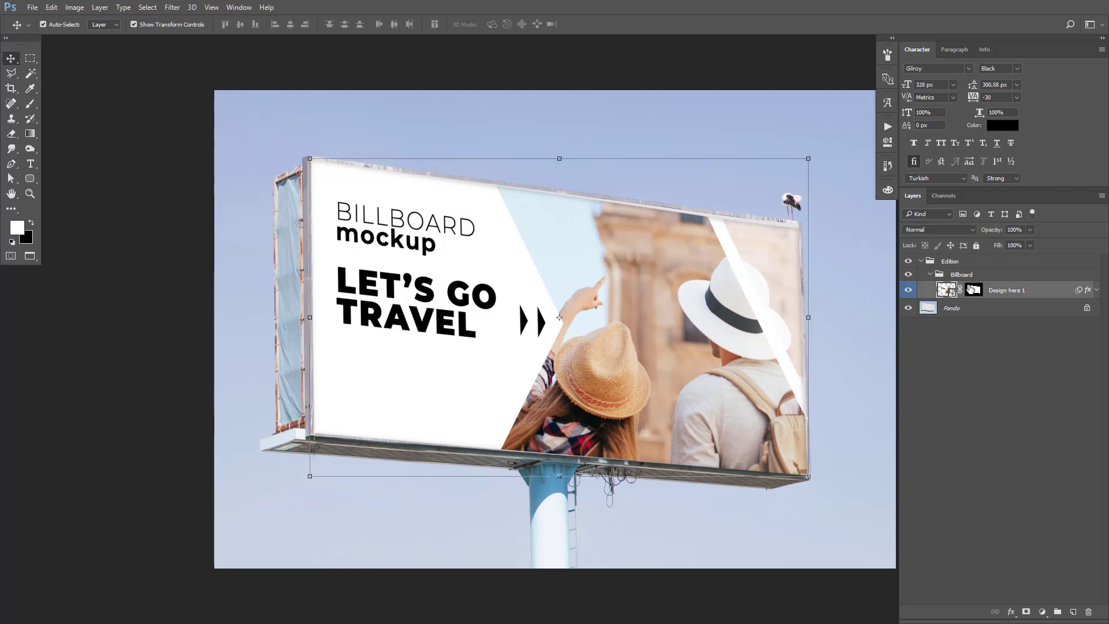
pyautogui.press('Delete')
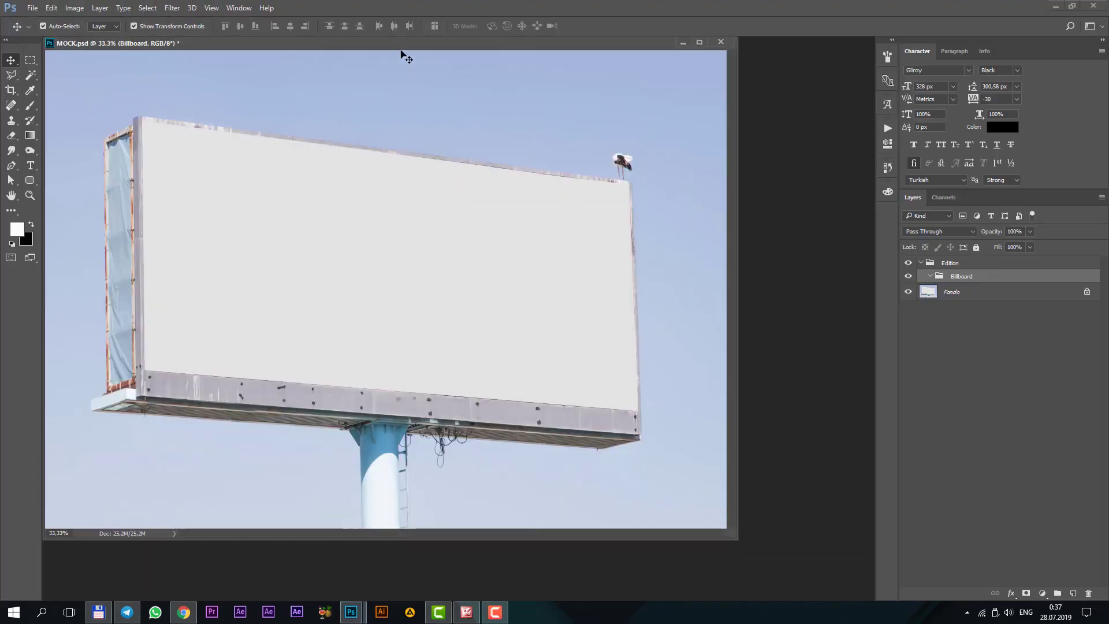
# Arrange MOCK.psd and the Untitled-1 banner as floating windows, banner in front with Background selected.
pyautogui.moveTo(403, 45); pyautogui.dragTo(736, 101)
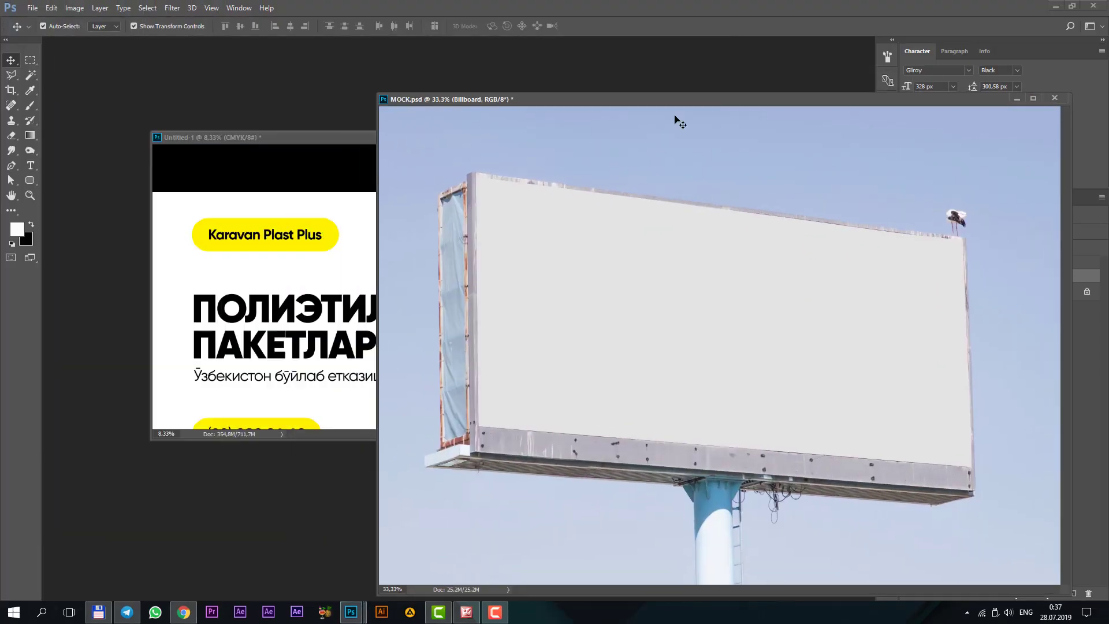
pyautogui.click(197, 229)
pyautogui.keyDown('ctrl'); pyautogui.keyDown('alt'); pyautogui.click(444, 289); pyautogui.keyUp('alt'); pyautogui.keyUp('ctrl')
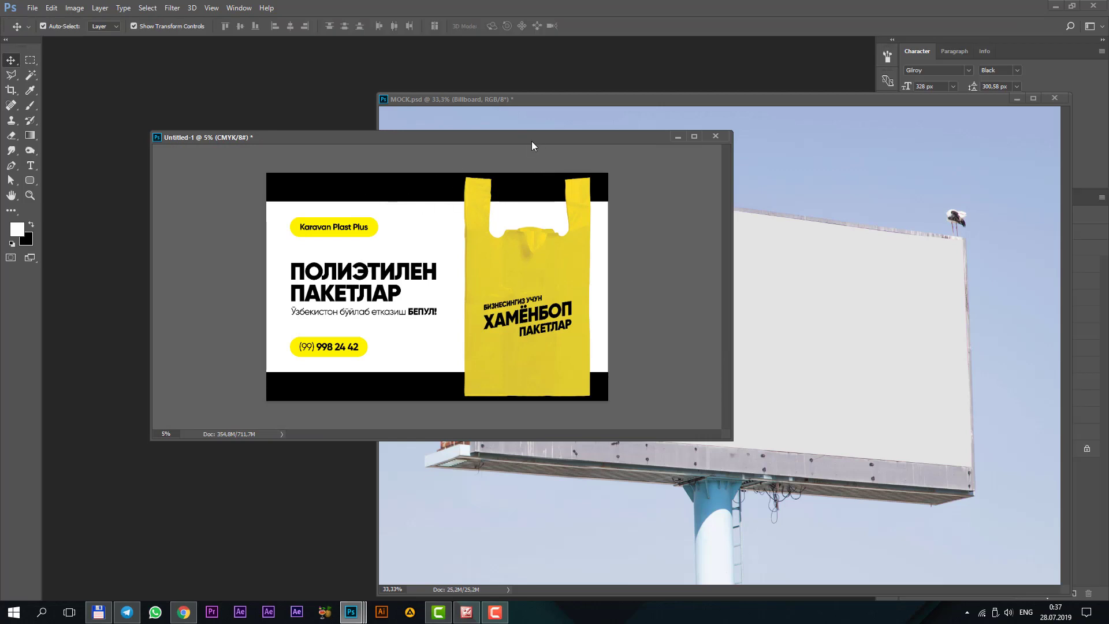
pyautogui.moveTo(531, 141); pyautogui.dragTo(466, 145)
pyautogui.moveTo(994, 99); pyautogui.dragTo(588, 251)
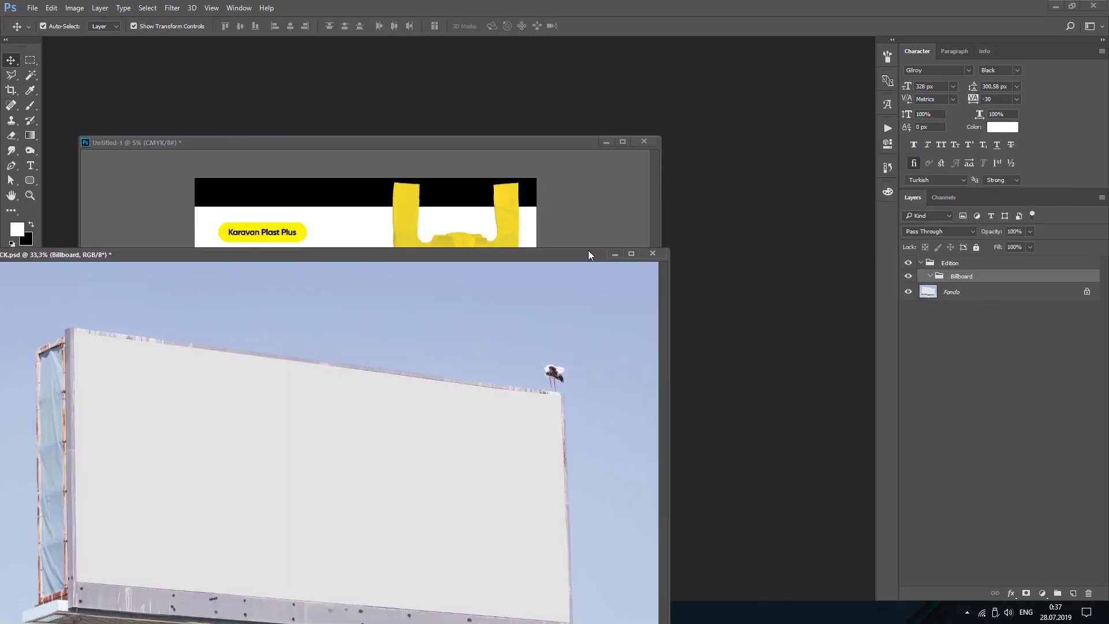
pyautogui.click(528, 155)
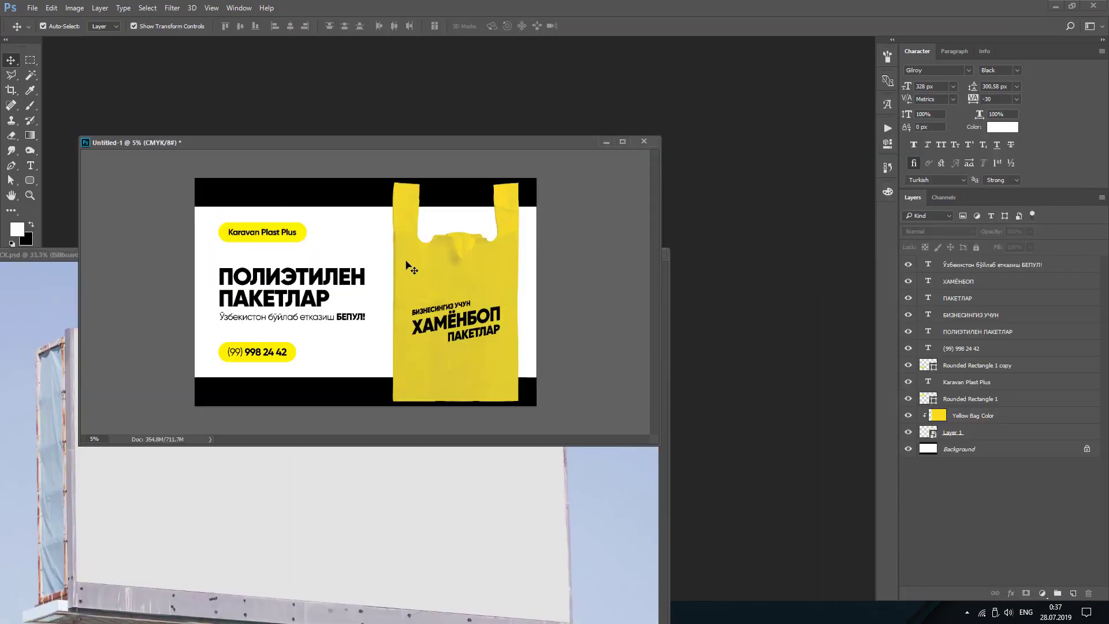
pyautogui.click(961, 450)
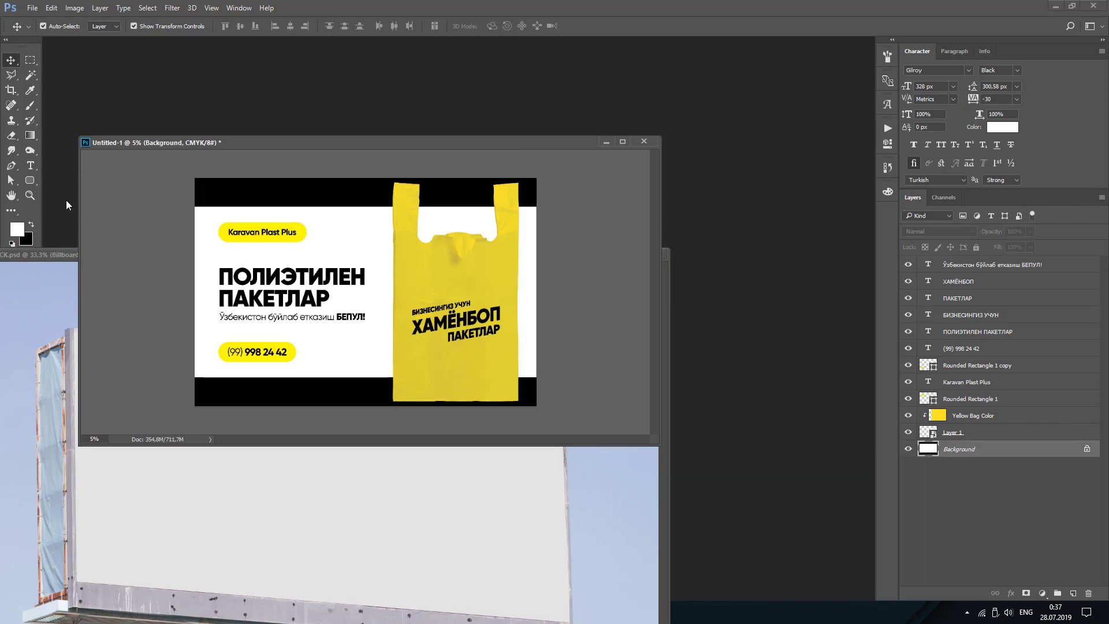
# Draw a white rectangle over the banner's white band above the Background layer.
pyautogui.rightClick(30, 180)
pyautogui.click(63, 181)
pyautogui.moveTo(199, 212); pyautogui.dragTo(527, 370)
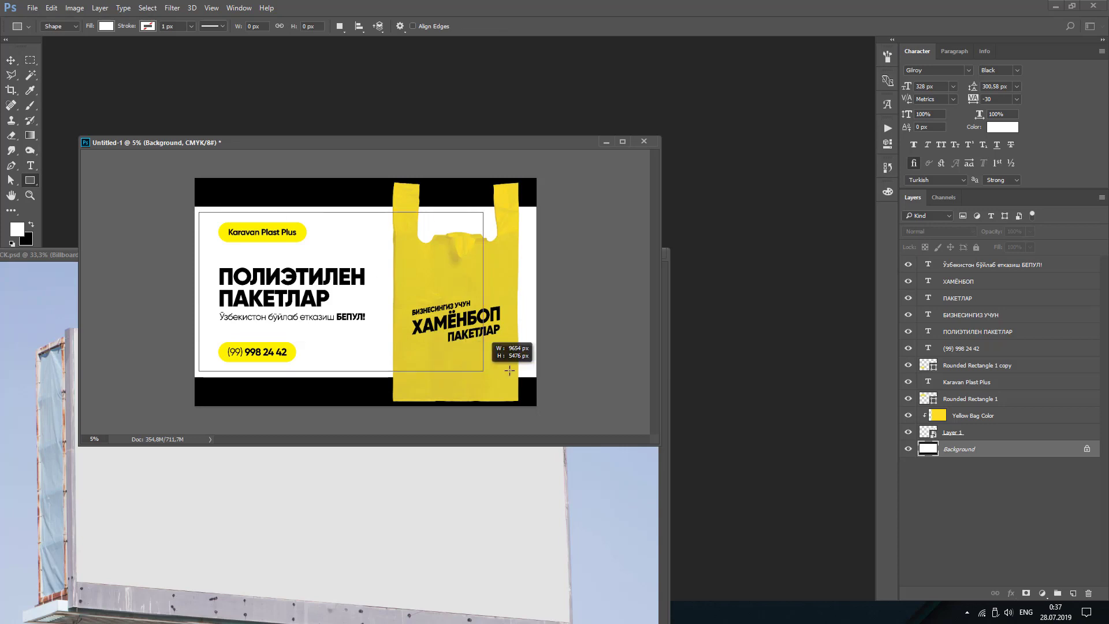
pyautogui.press('v')
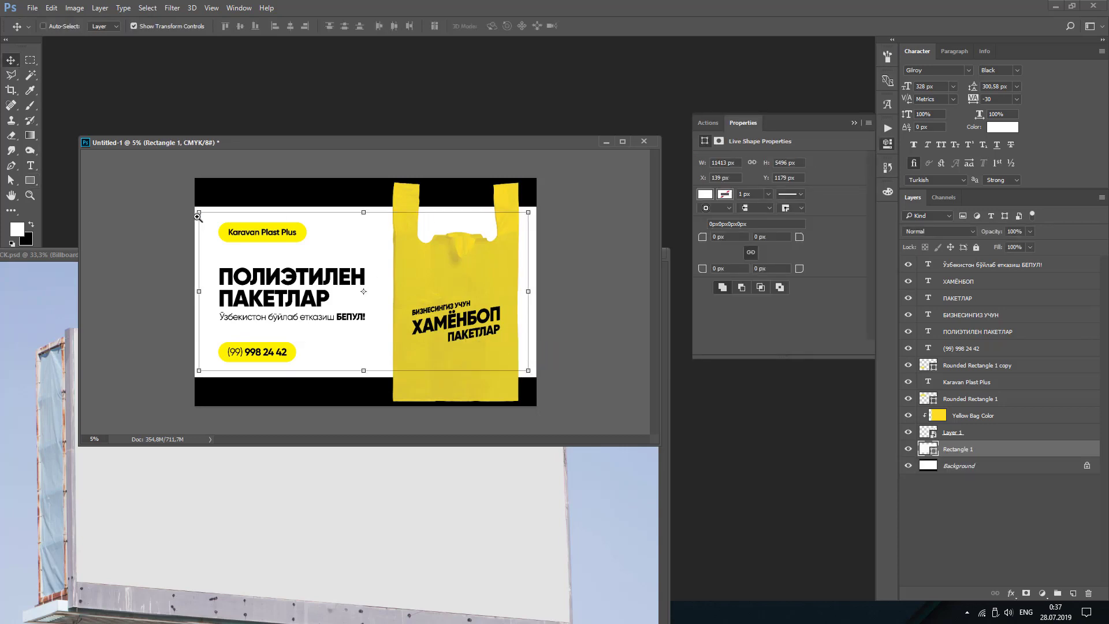
# Stretch the white rectangle with Free Transform to span the band's full width.
pyautogui.scroll(4, 218, 235)
pyautogui.click(92, 219)
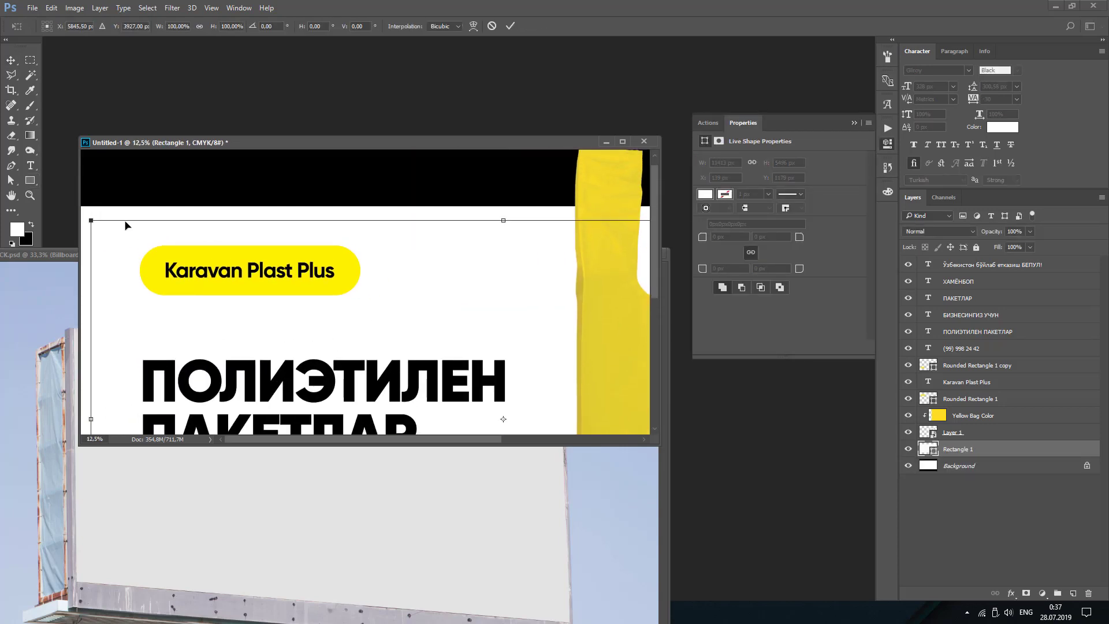
pyautogui.scroll(-1, 101, 250)
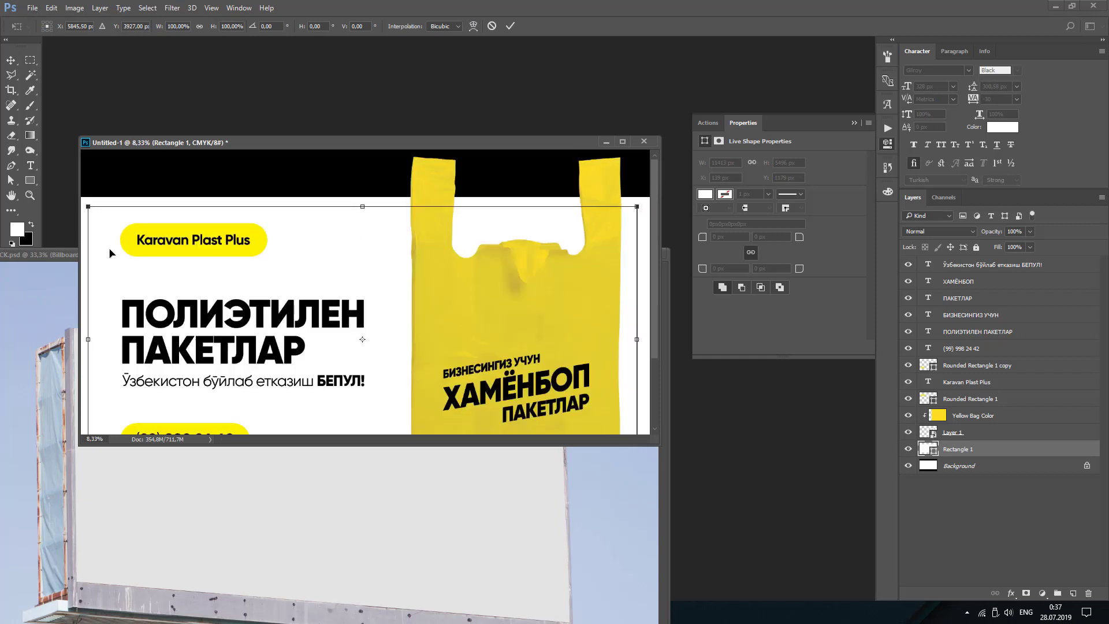
pyautogui.scroll(-1, 163, 263)
pyautogui.press('f')
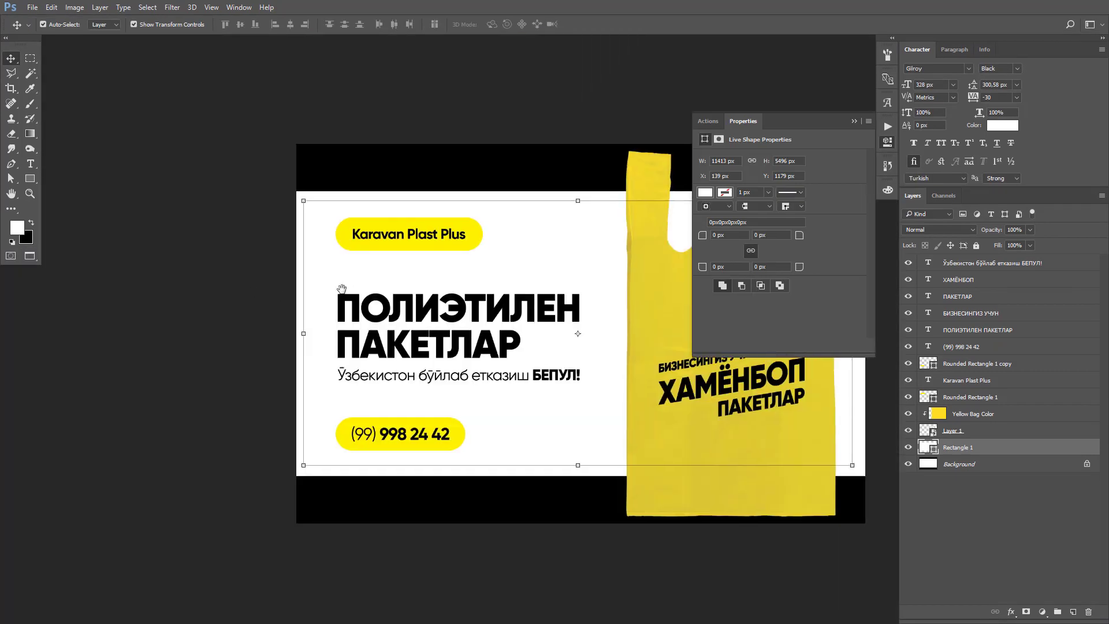
pyautogui.scroll(3, 350, 272)
pyautogui.moveTo(335, 132); pyautogui.dragTo(319, 113)
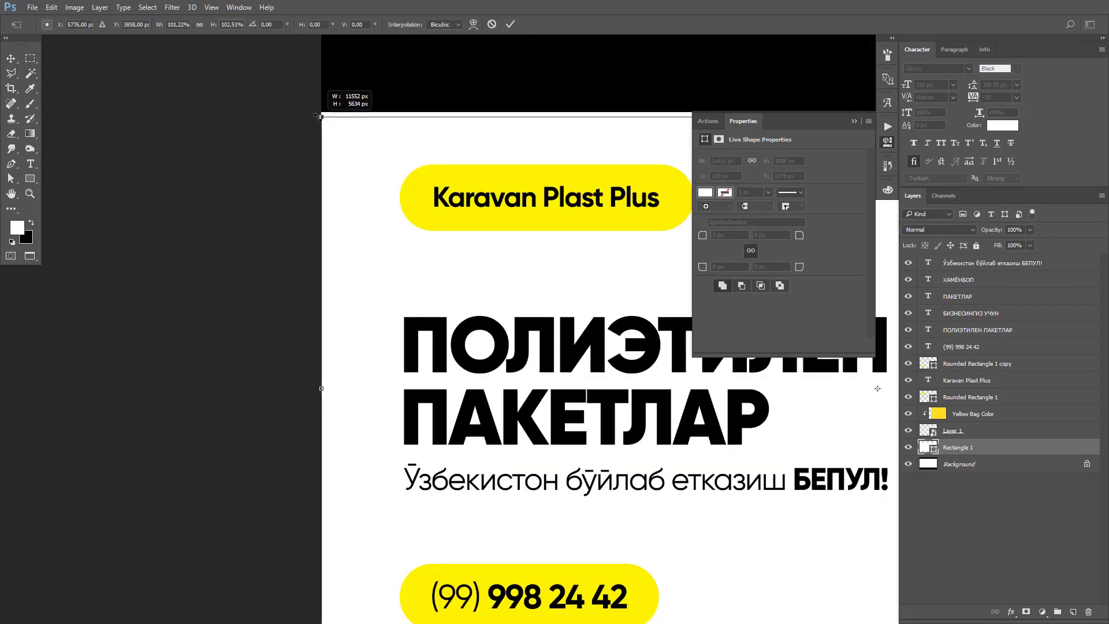
pyautogui.scroll(-5, 306, 220)
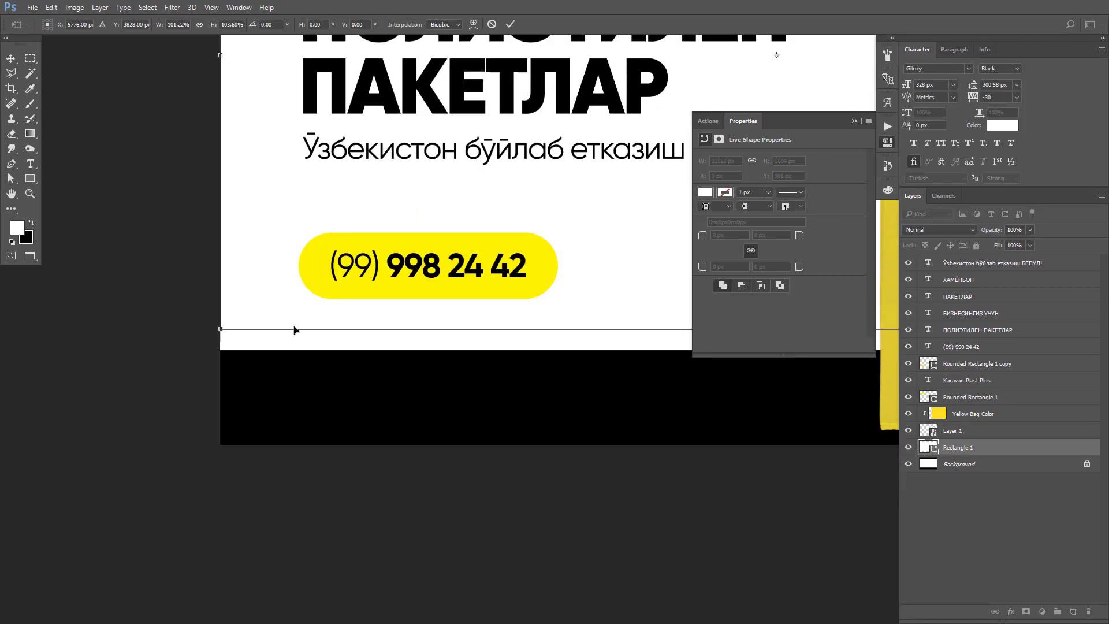
pyautogui.moveTo(289, 330); pyautogui.dragTo(290, 341)
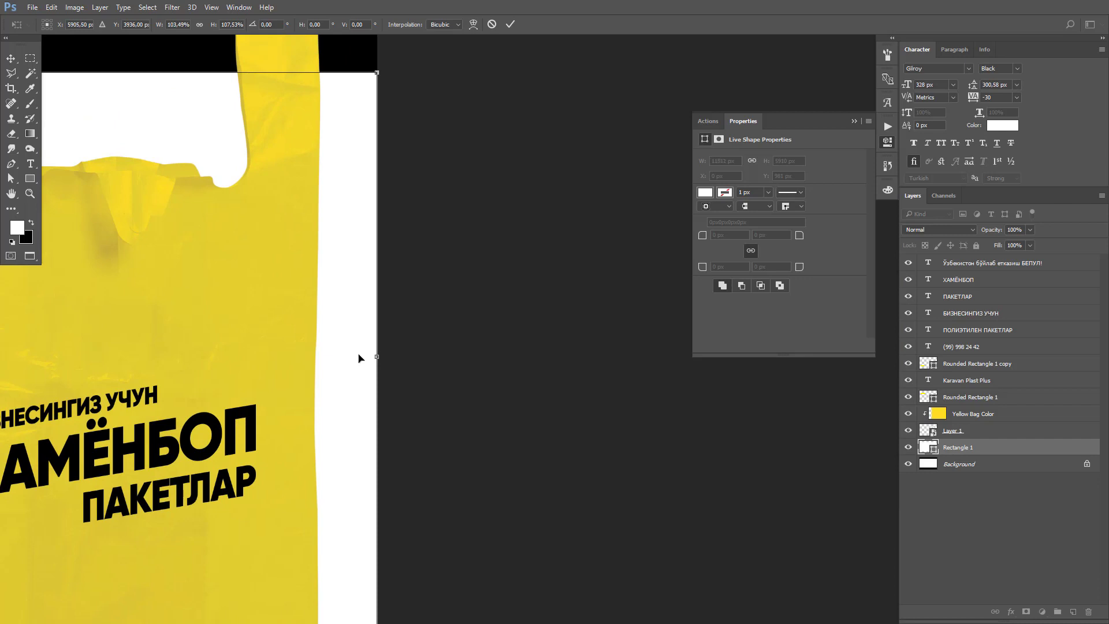
pyautogui.press('Return')
pyautogui.scroll(-3, 323, 359)
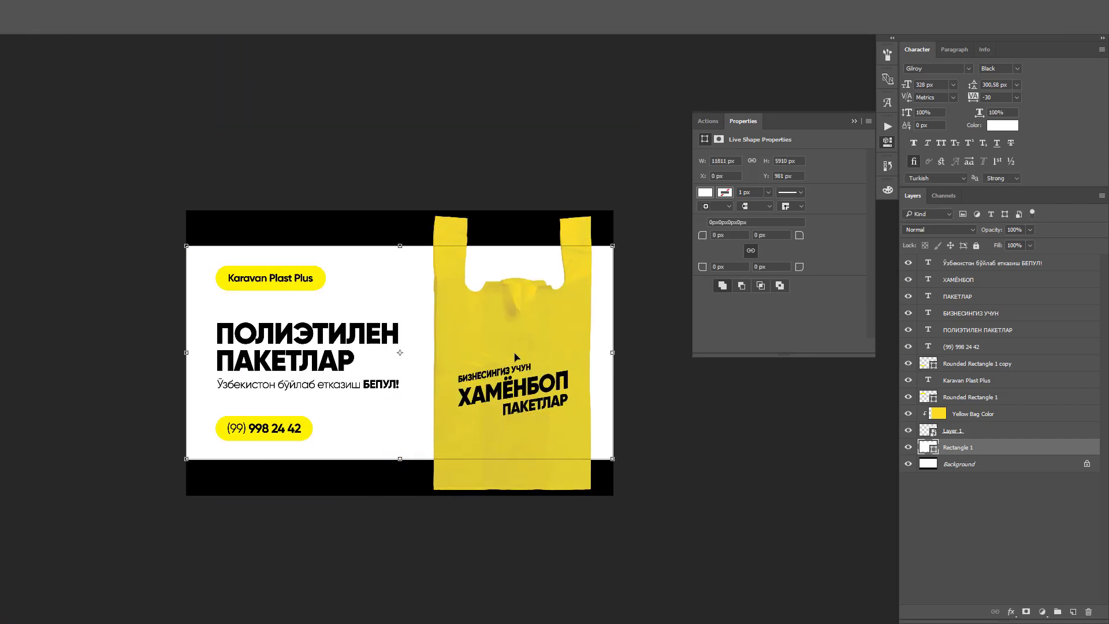
pyautogui.press('Tab')
# Group all banner layers above Background into Group 1.
pyautogui.press('f')
pyautogui.click(973, 266)
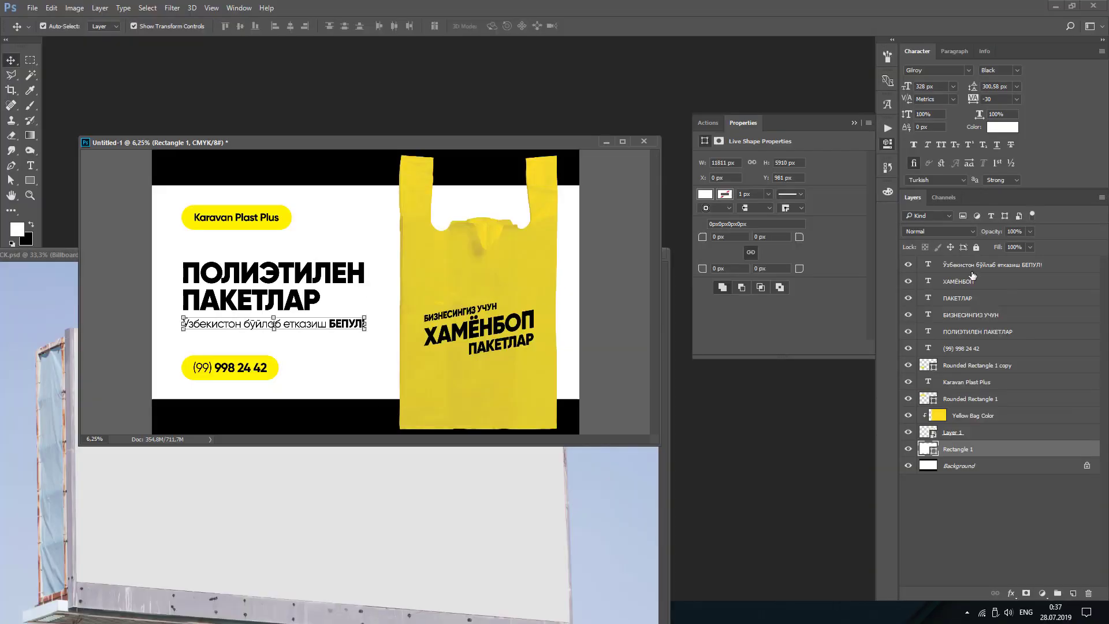
pyautogui.keyDown('shift'); pyautogui.click(962, 453); pyautogui.keyUp('shift')
pyautogui.hotkey('ctrl', 'g')
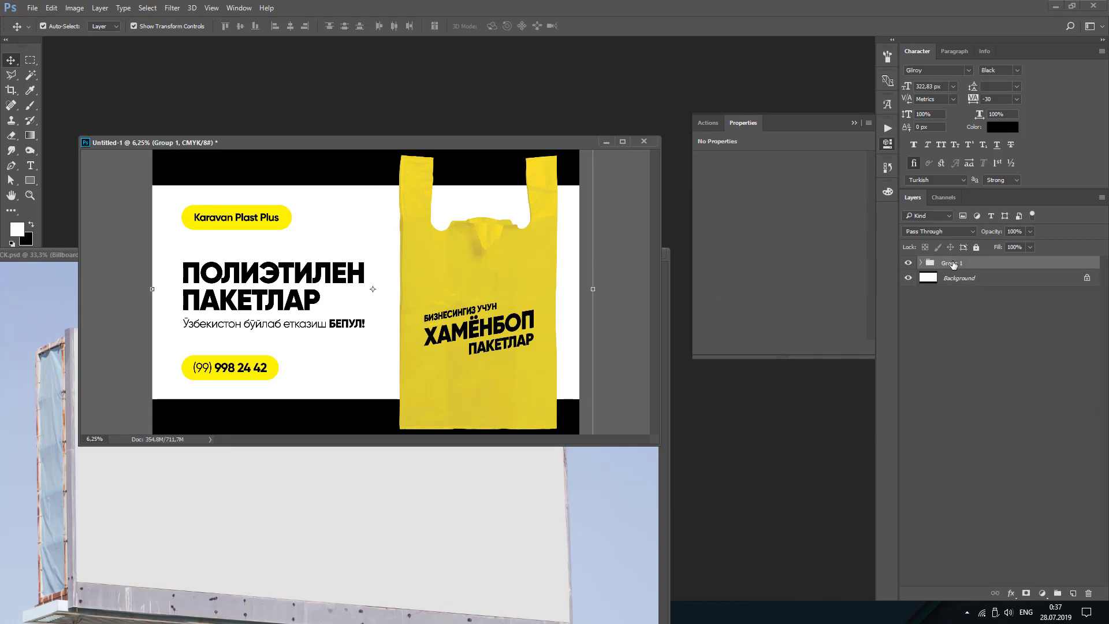
# Drag Group 1 into the billboard mockup and close the source banner document.
pyautogui.moveTo(952, 266); pyautogui.dragTo(454, 497)
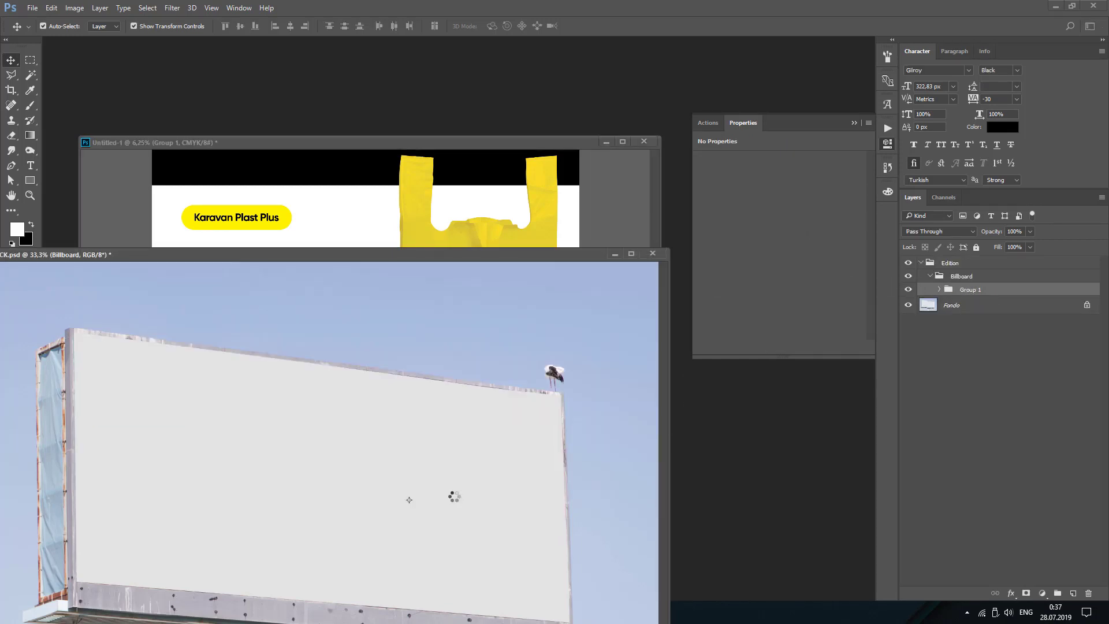
pyautogui.moveTo(454, 496); pyautogui.dragTo(453, 495)
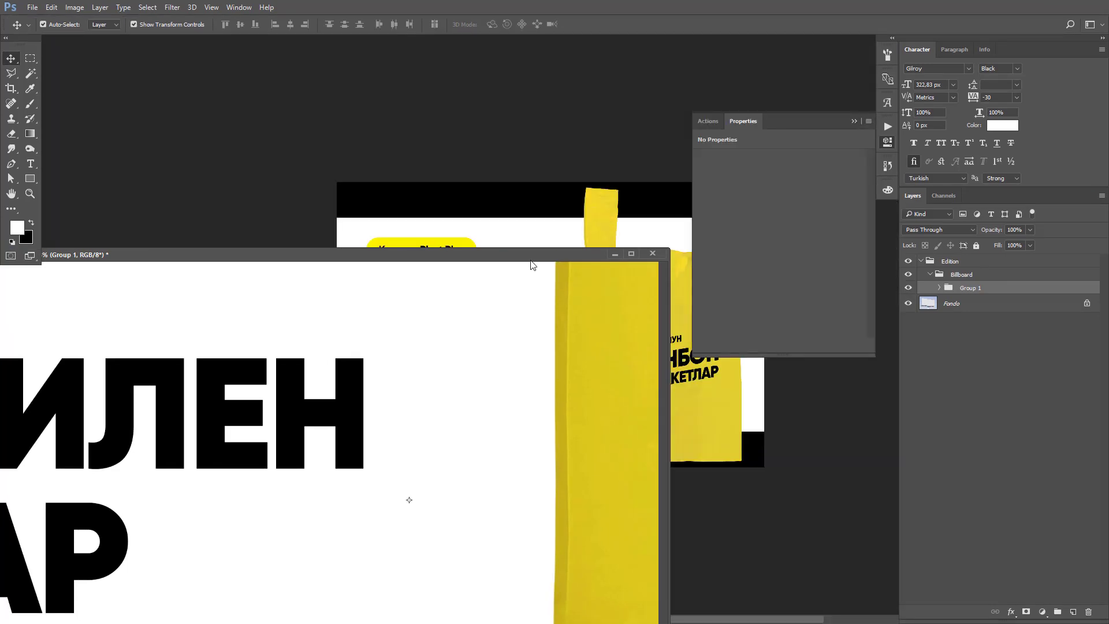
pyautogui.click(653, 253)
pyautogui.scroll(5, 487, 339)
pyautogui.scroll(-2, 469, 341)
pyautogui.scroll(-3, 469, 341)
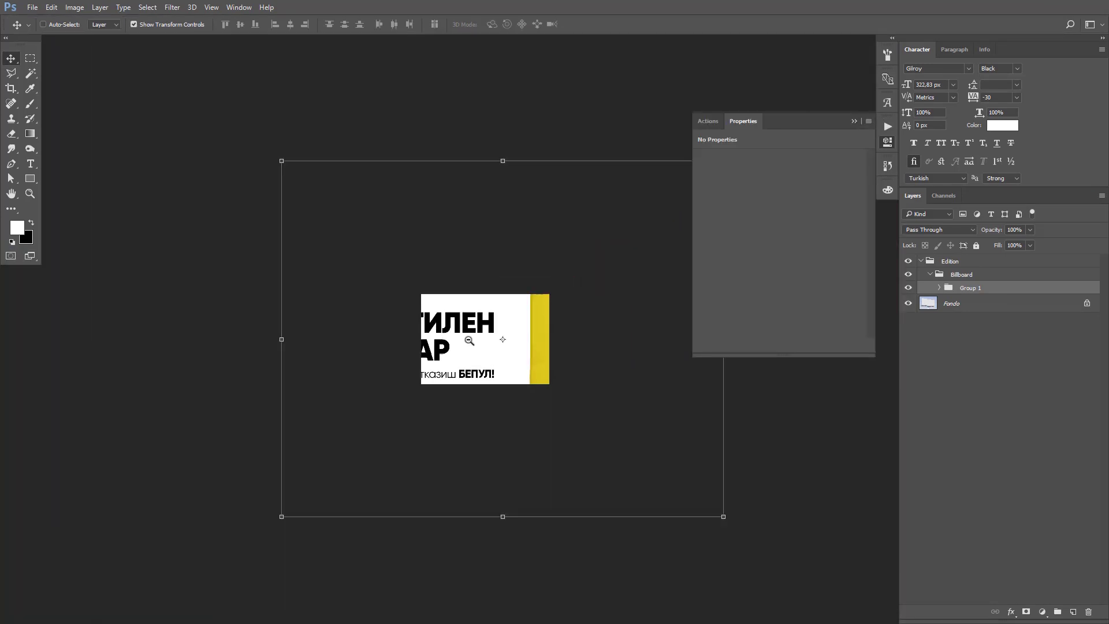
# Convert Group 1 inside the Billboard group into a smart object.
pyautogui.press('ctrl')
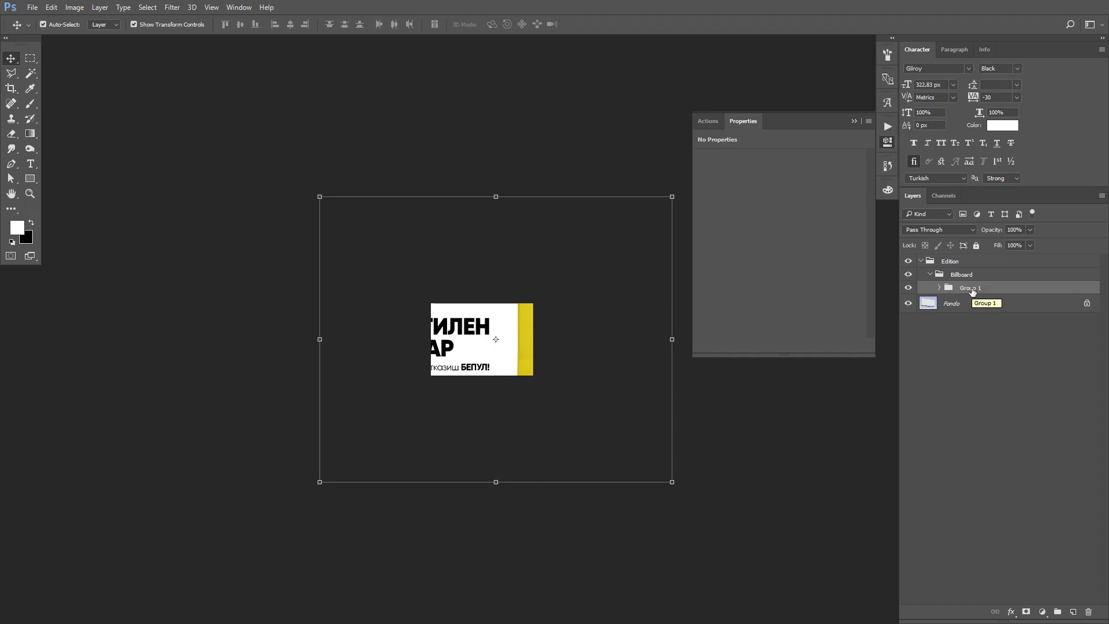
pyautogui.rightClick(972, 291)
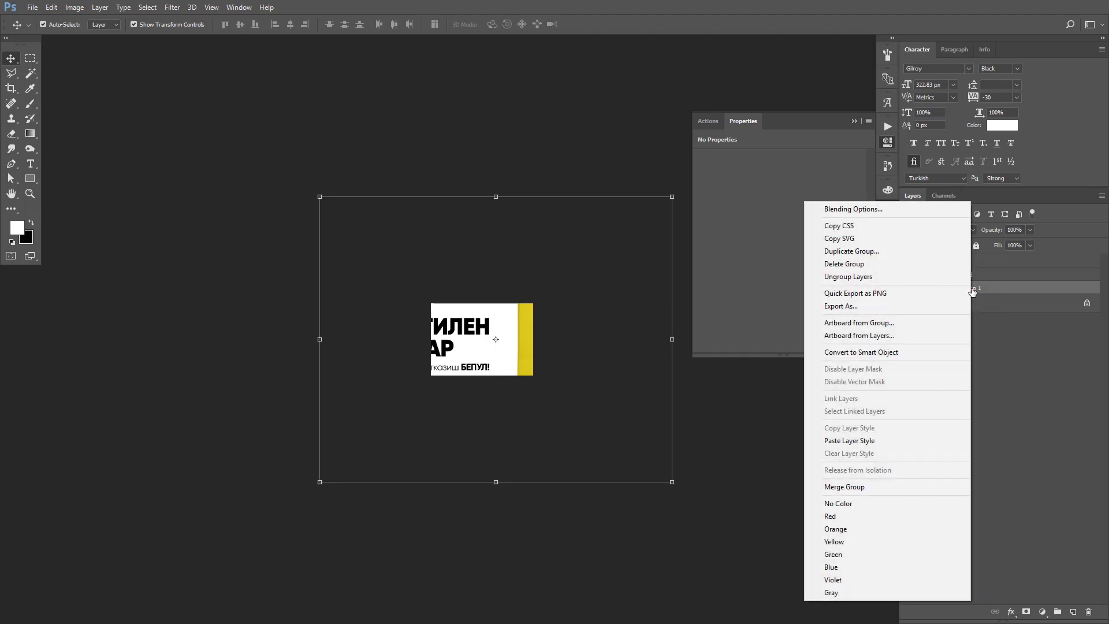
pyautogui.click(871, 356)
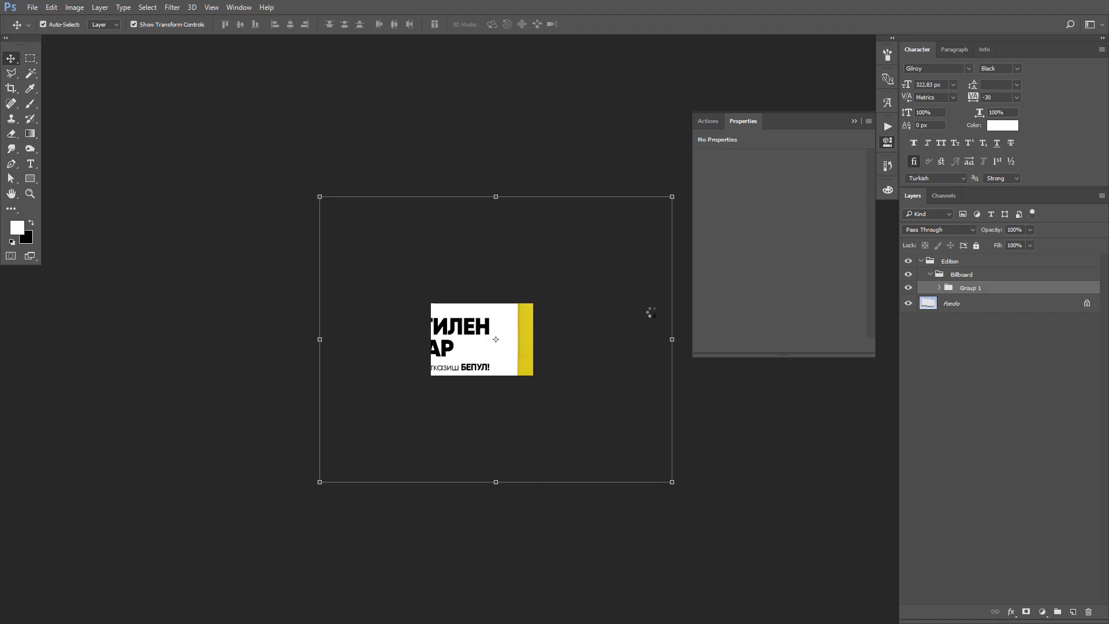
# Shrink the banner and move it up and left onto the billboard.
pyautogui.hotkey('ctrl', 't')
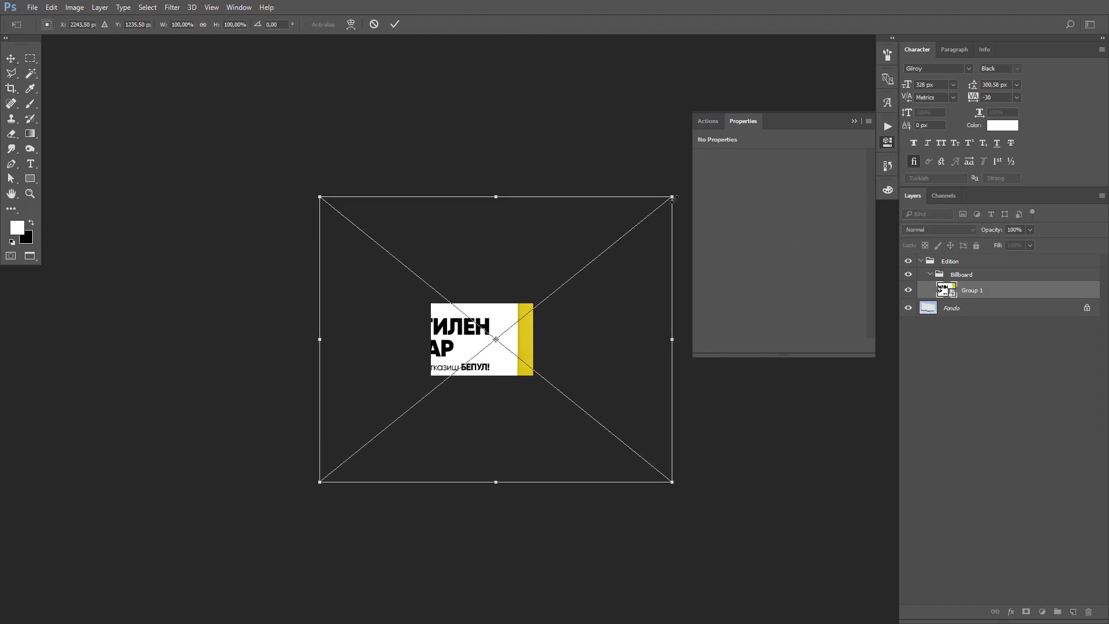
pyautogui.moveTo(672, 197); pyautogui.dragTo(524, 322)
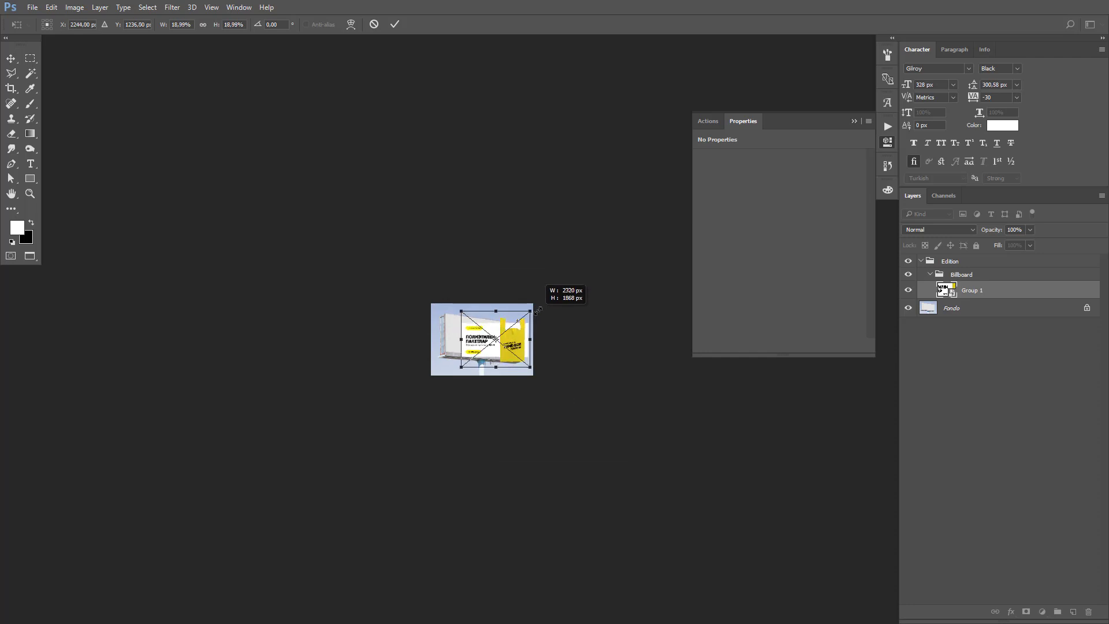
pyautogui.scroll(5, 524, 322)
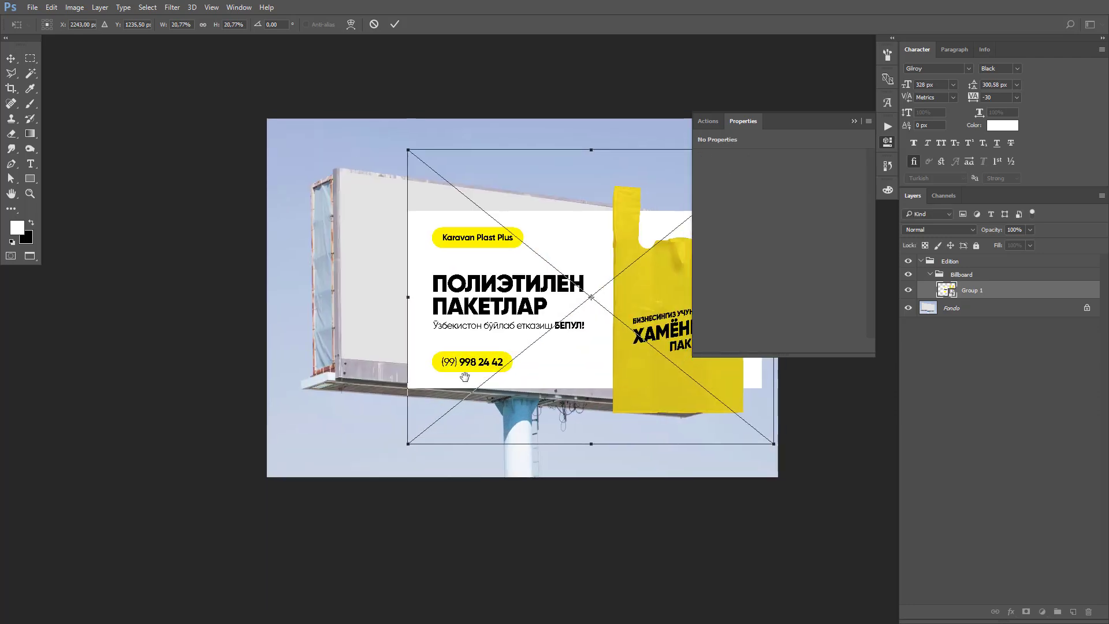
pyautogui.moveTo(477, 392); pyautogui.dragTo(420, 369)
pyautogui.scroll(1, 321, 269)
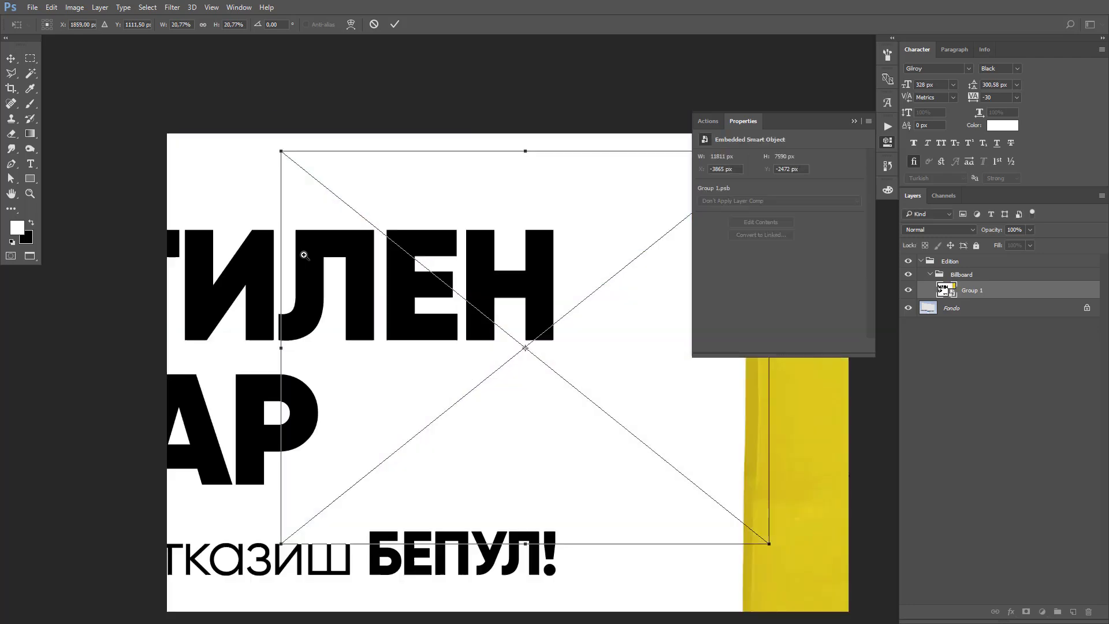
pyautogui.press('Return')
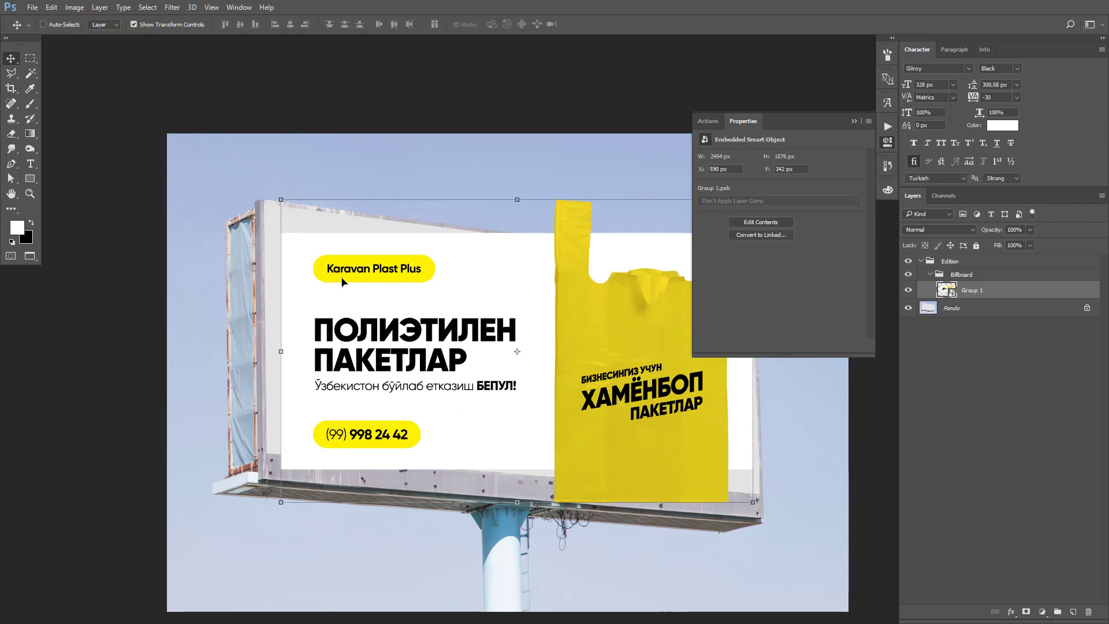
# Distort the banner's four corners onto the billboard face corners in perspective.
pyautogui.hotkey('ctrl', 't')
pyautogui.moveTo(281, 151); pyautogui.dragTo(258, 104)
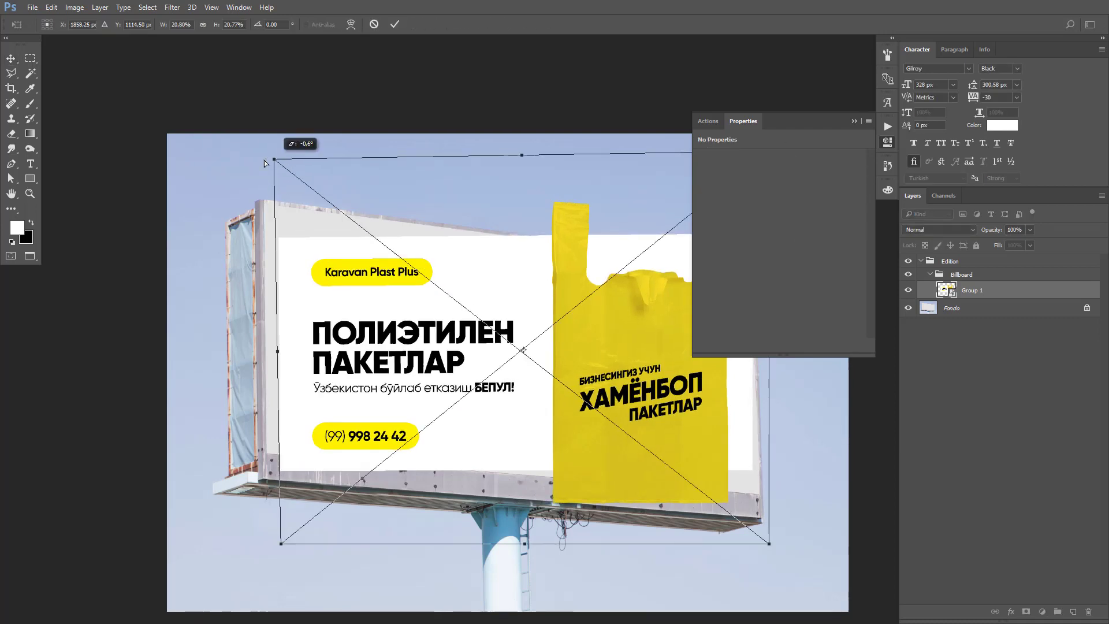
pyautogui.scroll(-2, 298, 446)
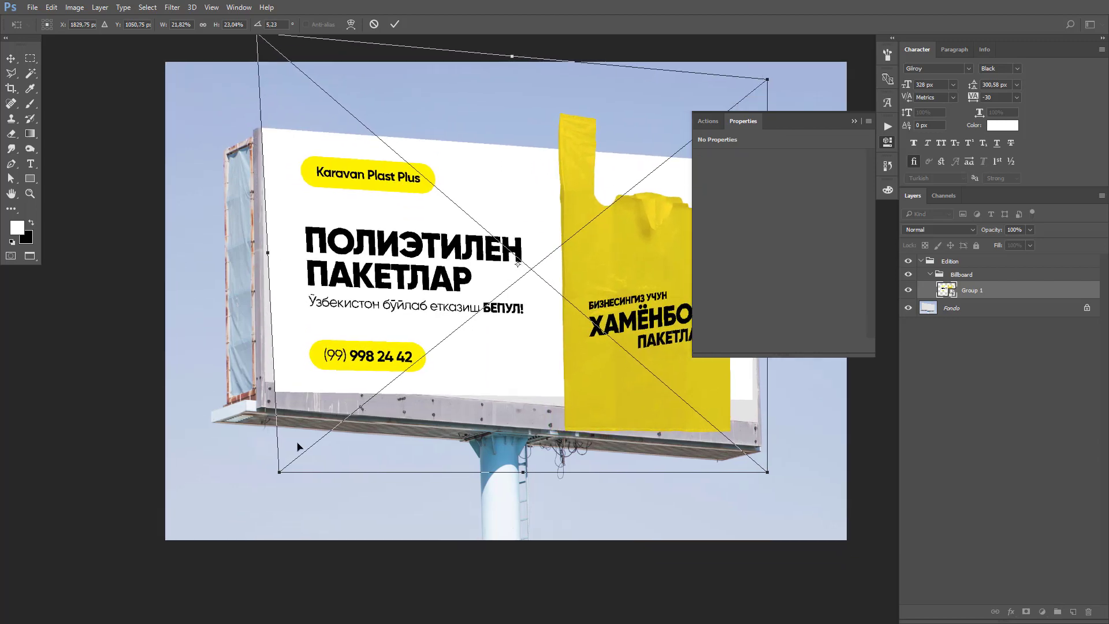
pyautogui.moveTo(281, 474); pyautogui.dragTo(263, 492)
pyautogui.hscroll(5, 564, 467)
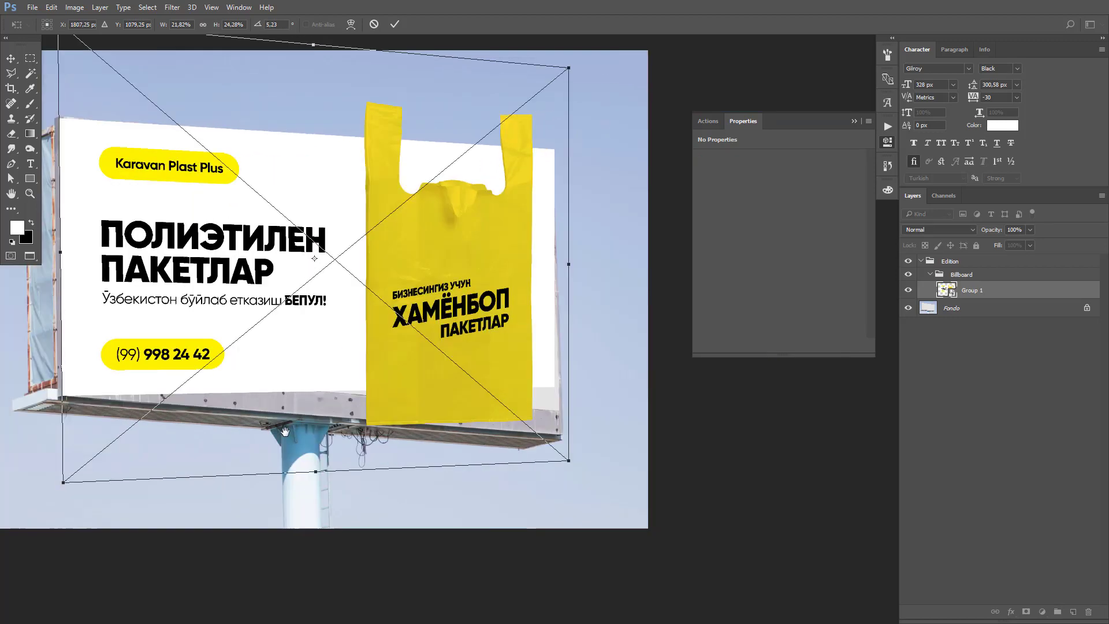
pyautogui.moveTo(565, 466); pyautogui.dragTo(579, 523)
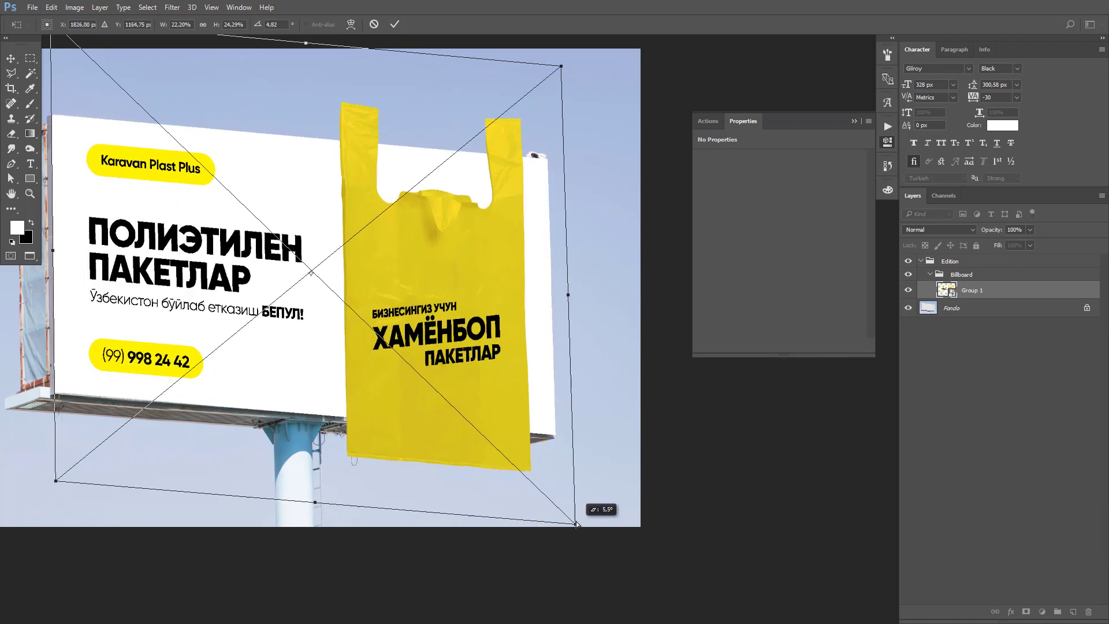
pyautogui.scroll(2, 579, 522)
pyautogui.moveTo(543, 126); pyautogui.dragTo(526, 171)
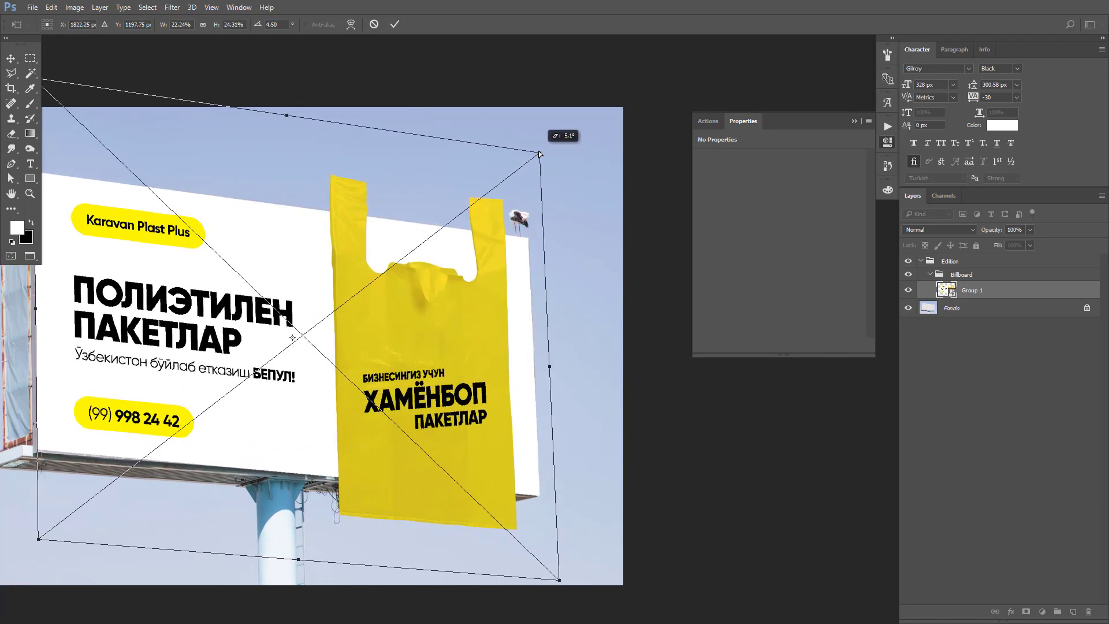
pyautogui.moveTo(261, 300); pyautogui.dragTo(458, 317)
pyautogui.scroll(3, 270, 124)
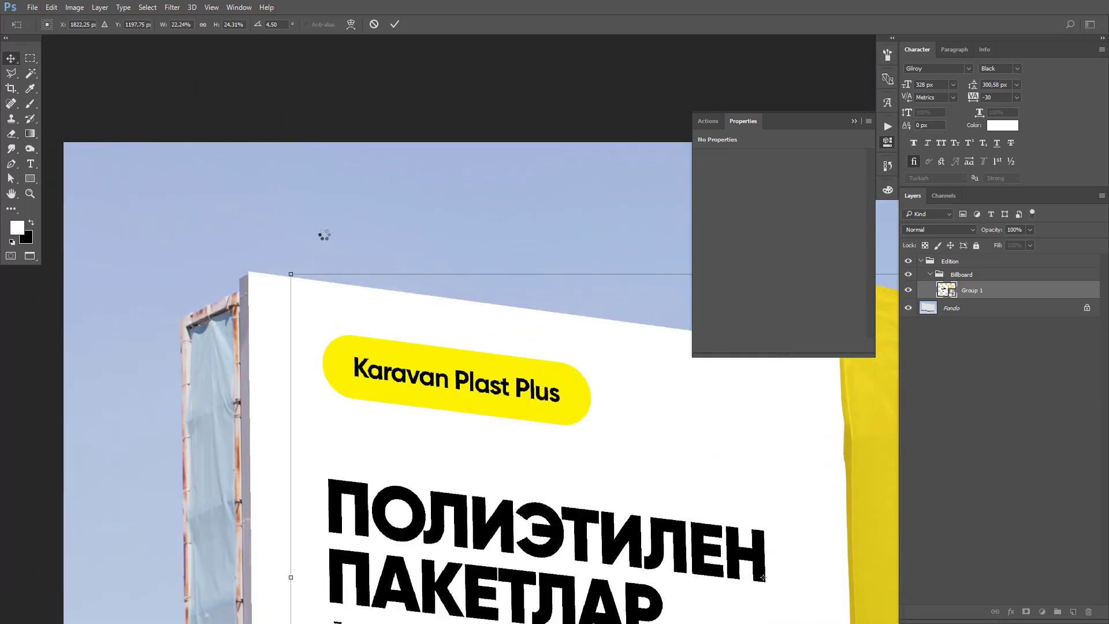
pyautogui.press('Return')
# Check the banner's alignment by adjusting layer opacity, then view the whole billboard.
pyautogui.click(1030, 229)
pyautogui.moveTo(1033, 243)
pyautogui.mouseDown()
pyautogui.moveTo(1009, 245)
pyautogui.moveTo(1034, 242)
pyautogui.mouseUp()
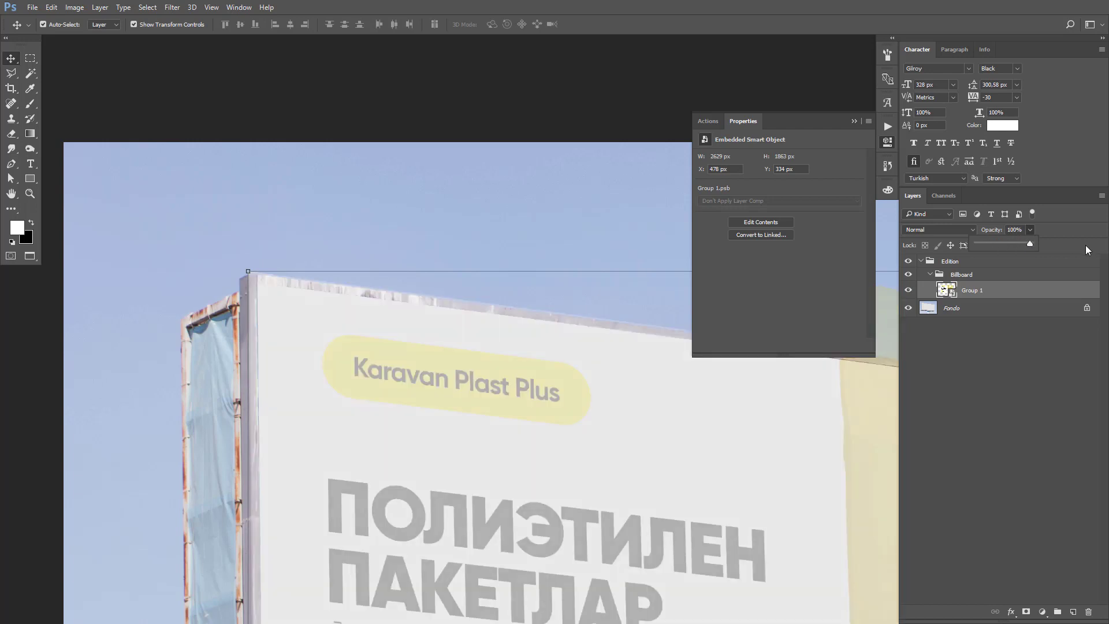
pyautogui.scroll(-2, 331, 270)
pyautogui.scroll(-3, 330, 270)
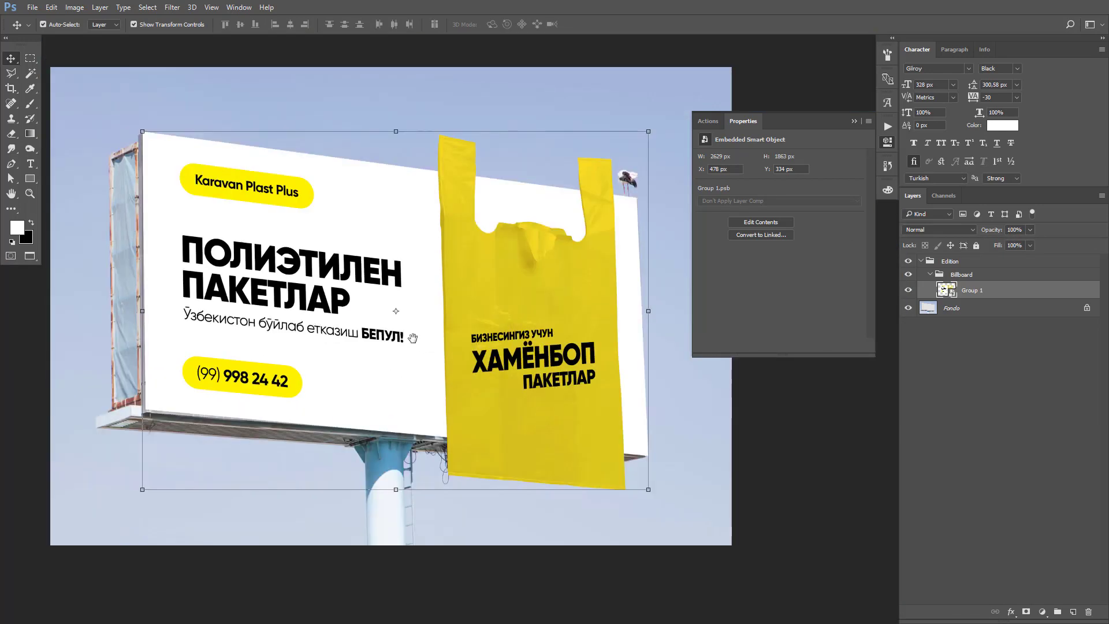
pyautogui.scroll(1, 330, 271)
pyautogui.click(44, 24)
pyautogui.click(854, 122)
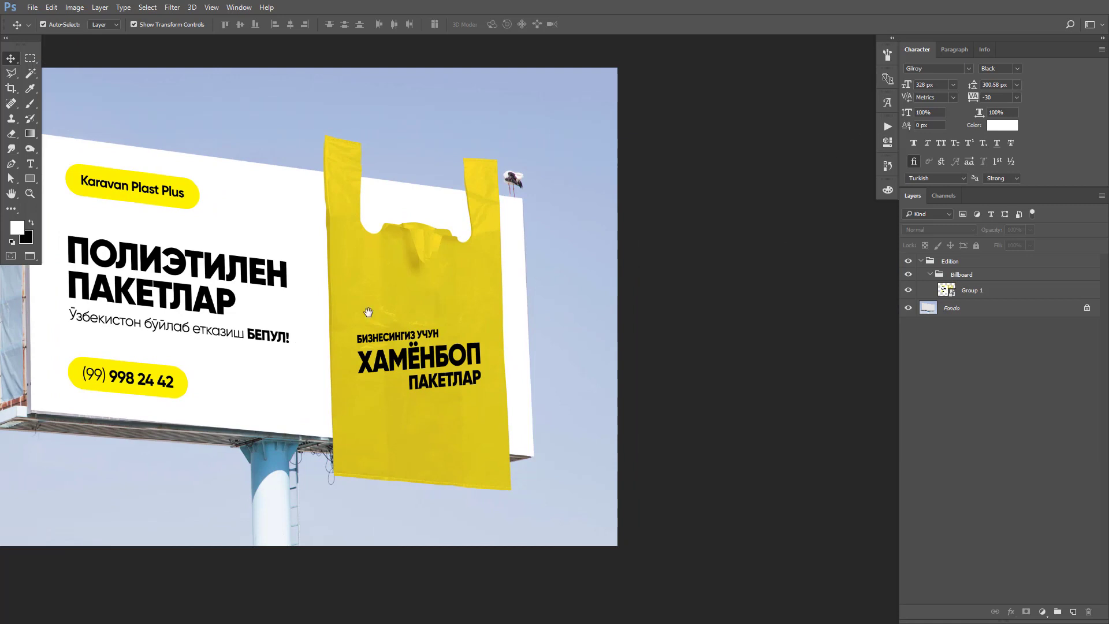
pyautogui.moveTo(368, 312); pyautogui.dragTo(520, 317)
pyautogui.press('ctrl')
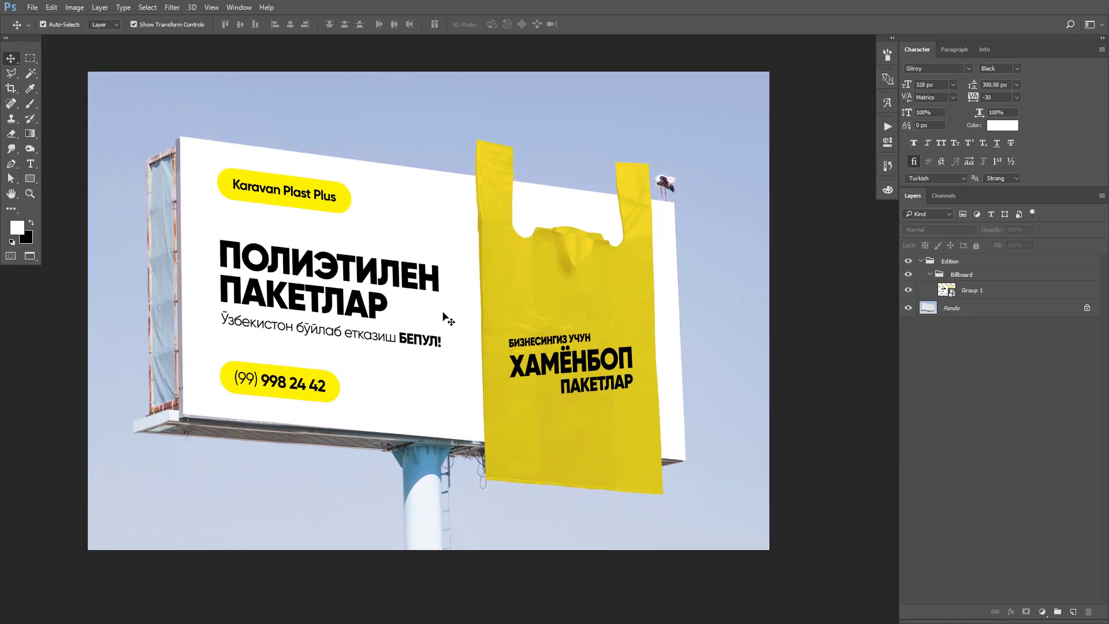
# Preview the finished billboard mockup full screen with panels hidden, zoomed in.
pyautogui.press('Tab')
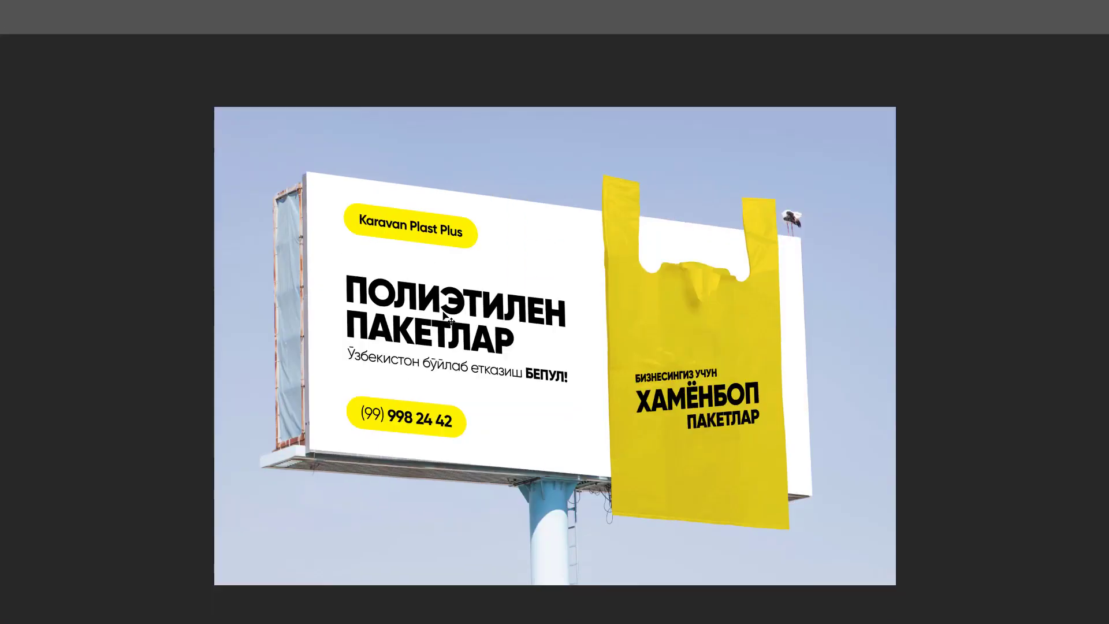
pyautogui.press('f')
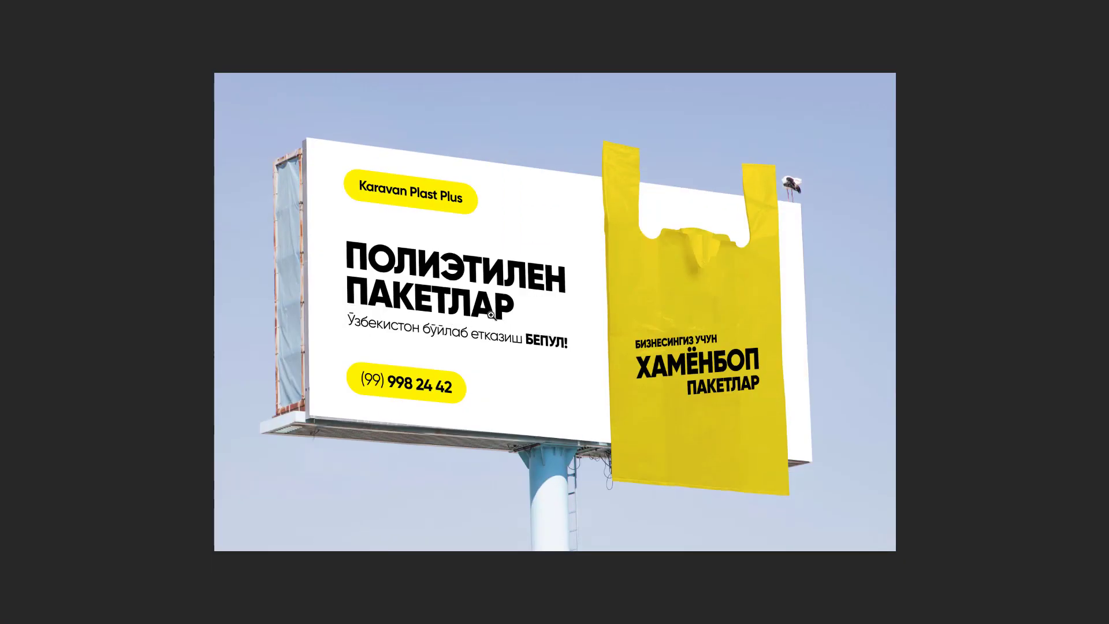
pyautogui.hotkey('ctrl', '+')
pyautogui.hscroll(1, 529, 318)
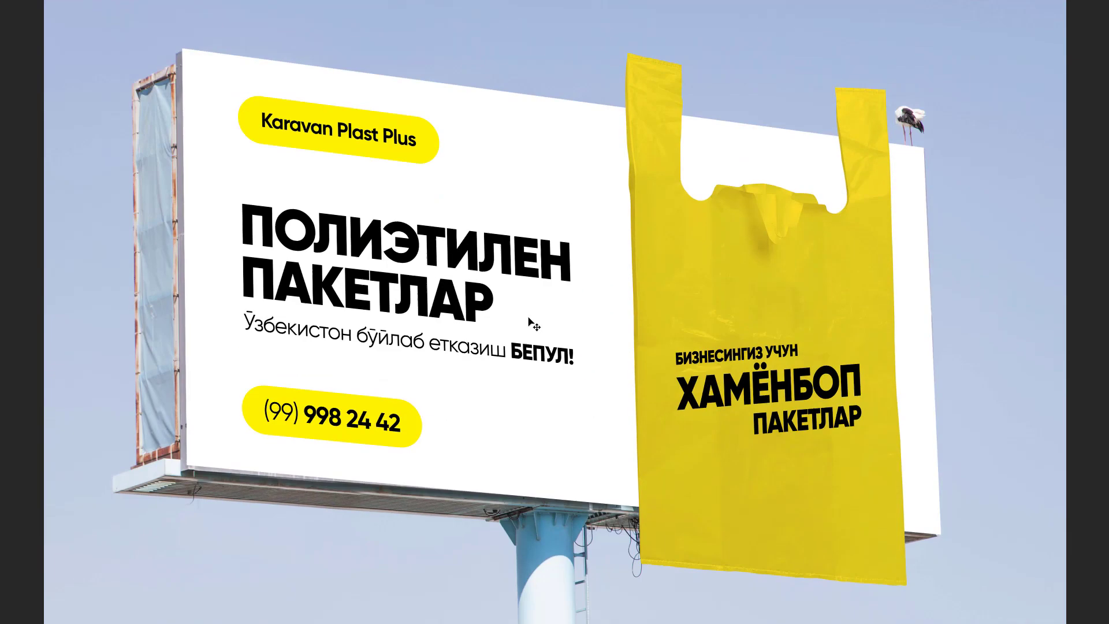